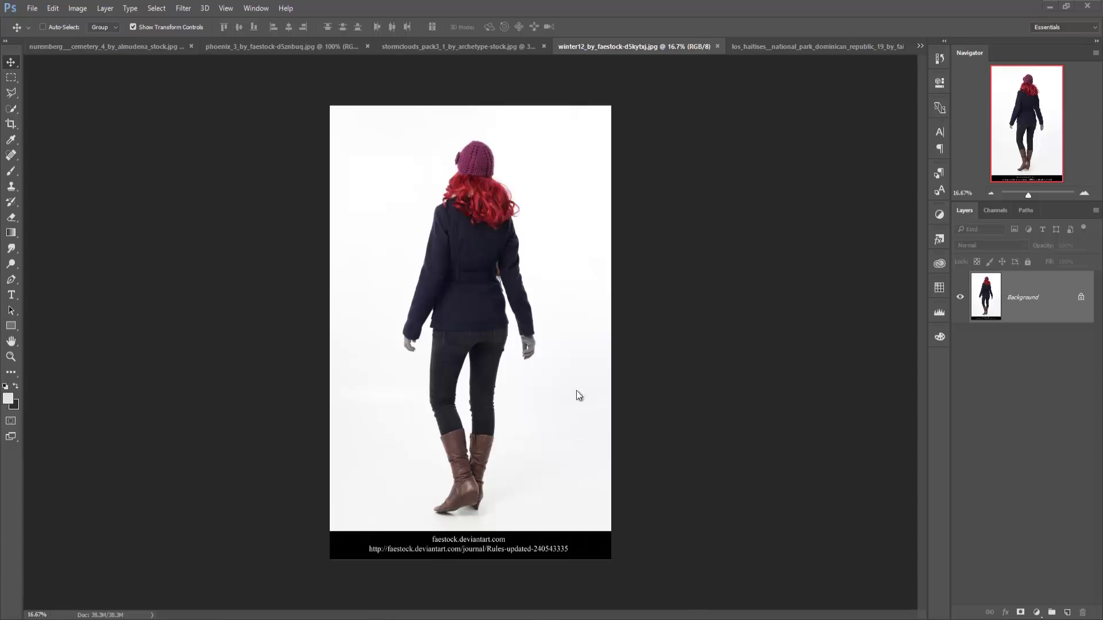
Create a new blank 1280×720 document
left_click(36, 8)
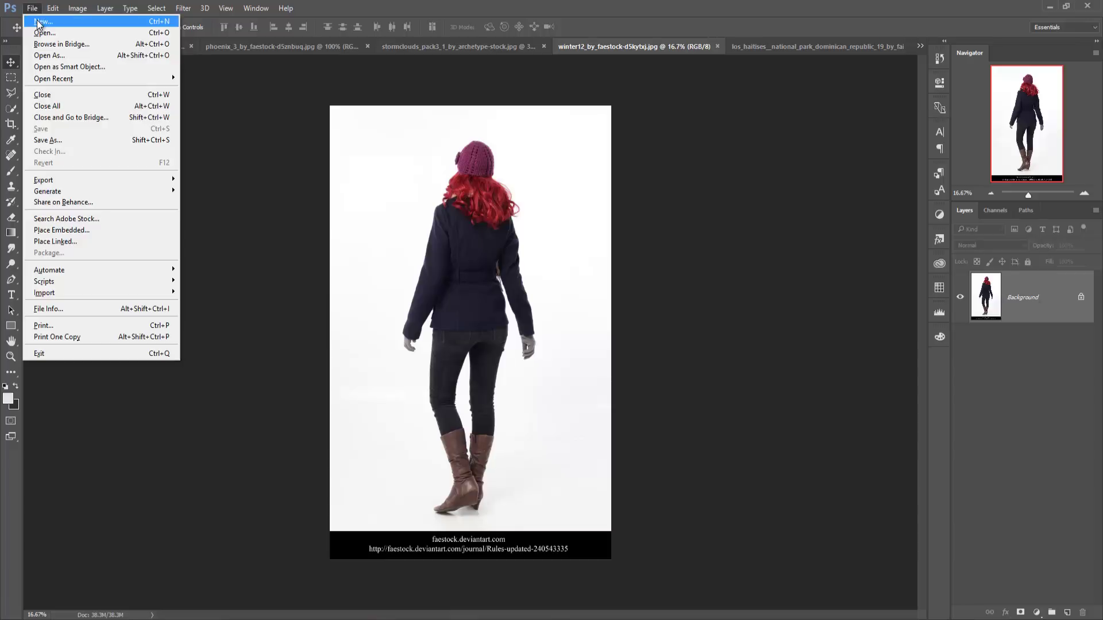
left_click(38, 19)
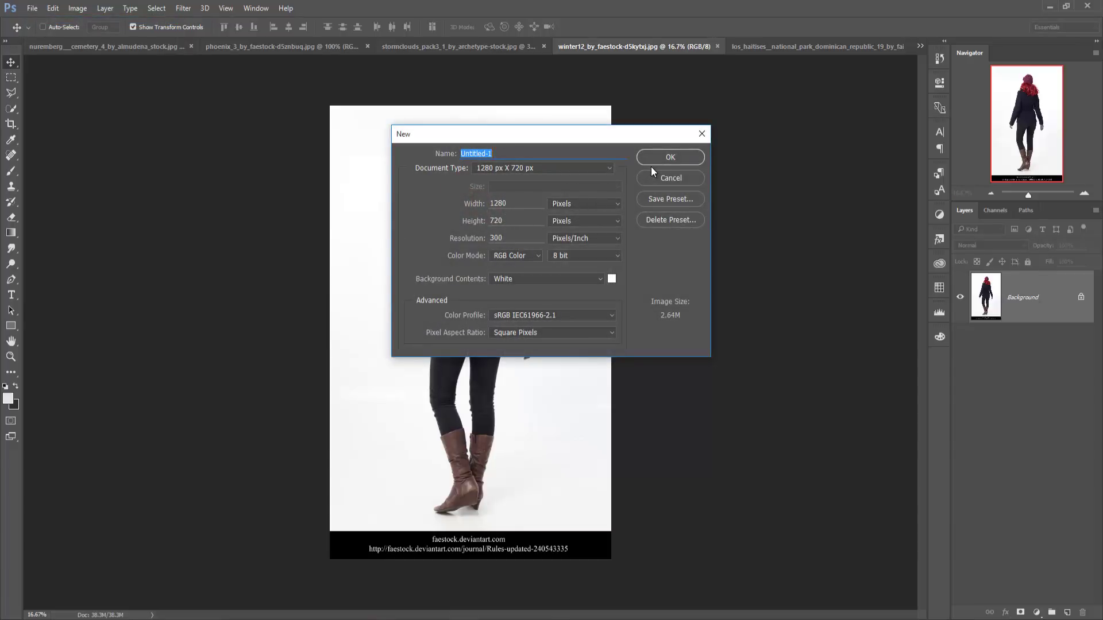
left_click(667, 158)
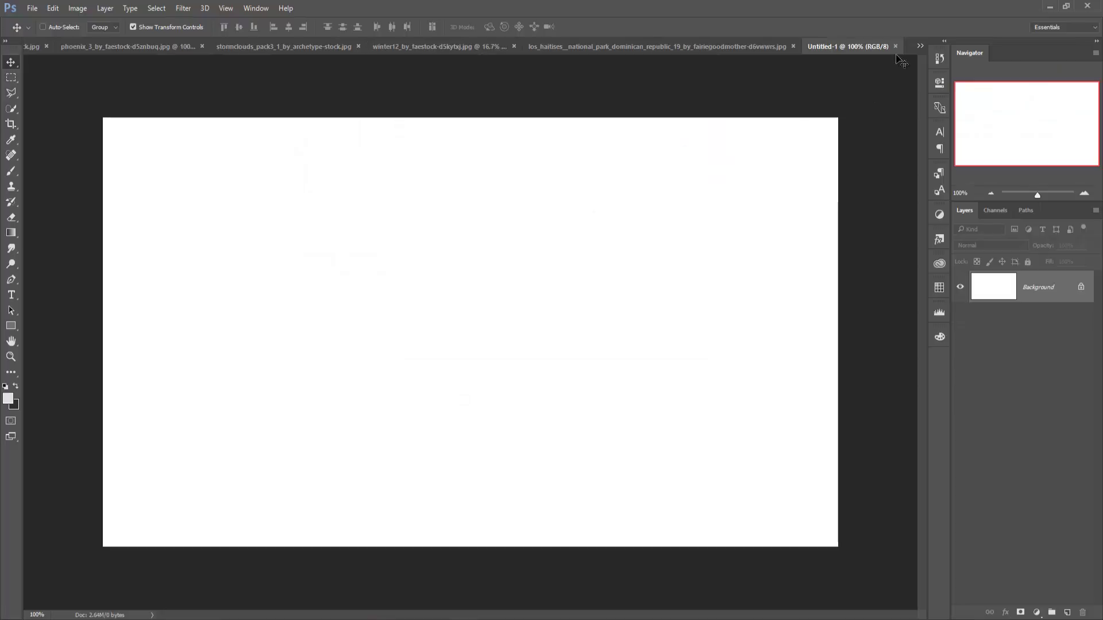
Switch to the phoenix_3 desert photo and float it in its own window beside Untitled-1
left_click(920, 46)
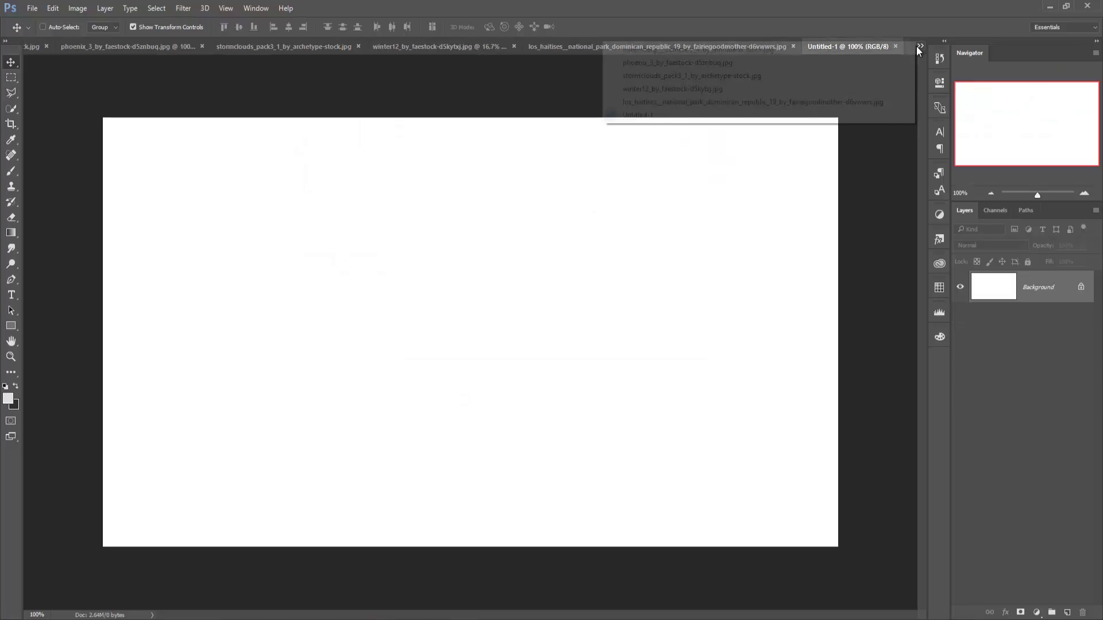
left_click(719, 64)
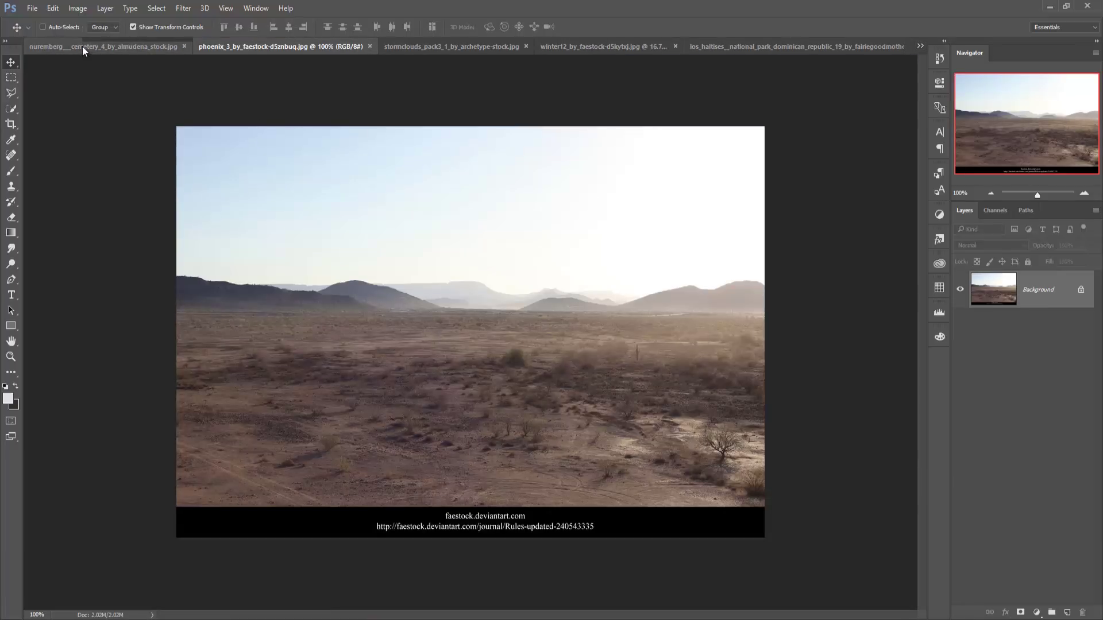
mouse_move(81, 46)
left_mouse_down()
mouse_move(81, 86)
mouse_move(243, 73)
mouse_move(281, 45)
left_mouse_up()
left_click(919, 47)
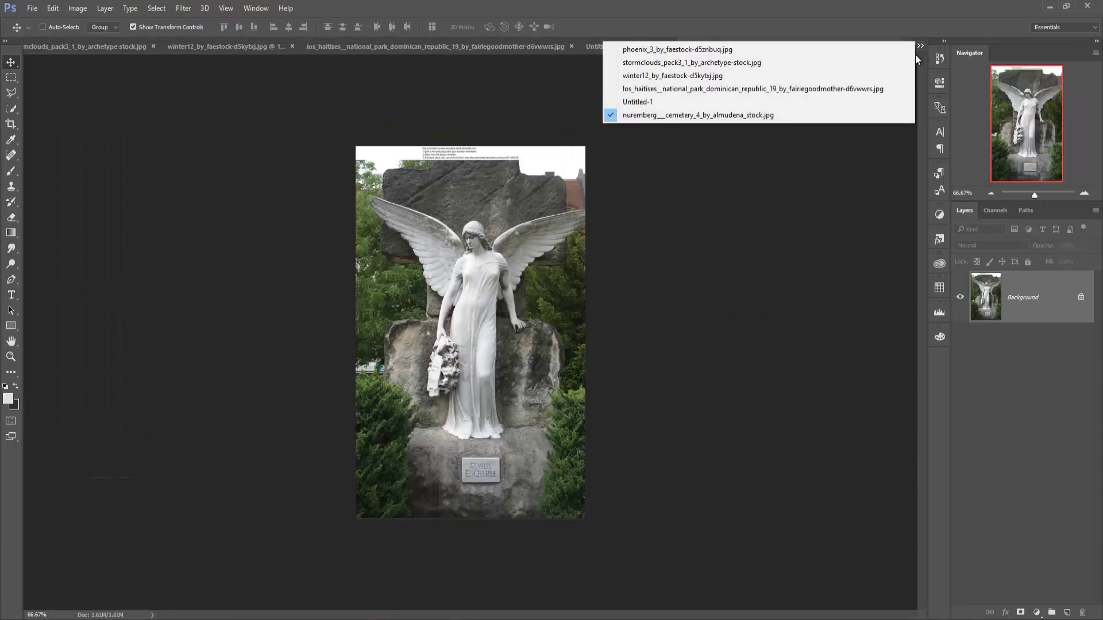
left_click(688, 50)
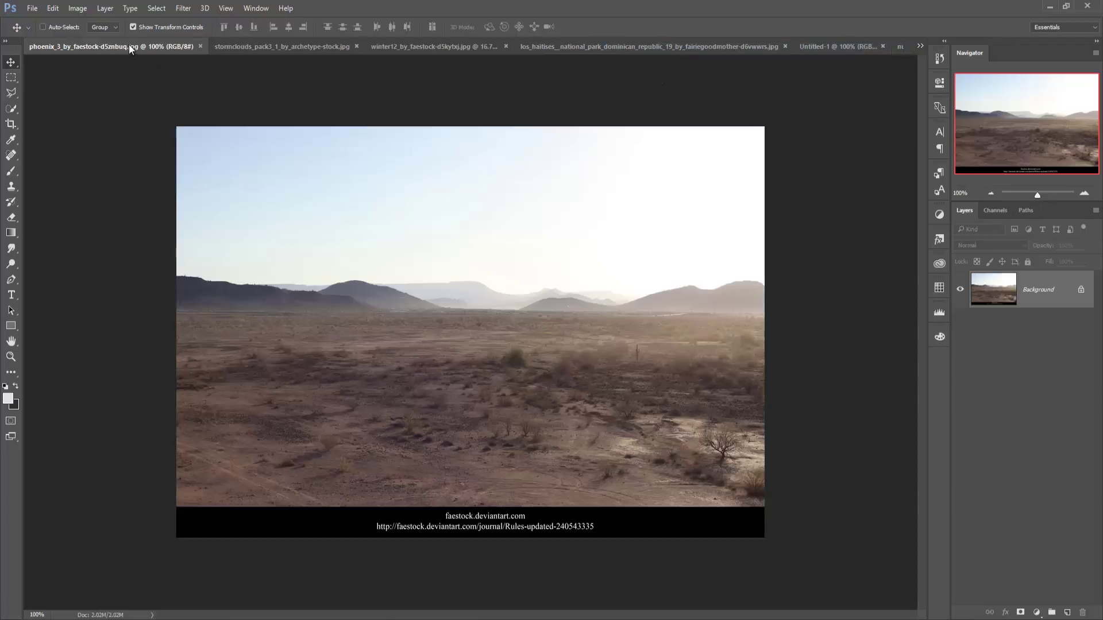
mouse_move(129, 46)
left_mouse_down()
mouse_move(133, 123)
mouse_move(667, 162)
left_mouse_up()
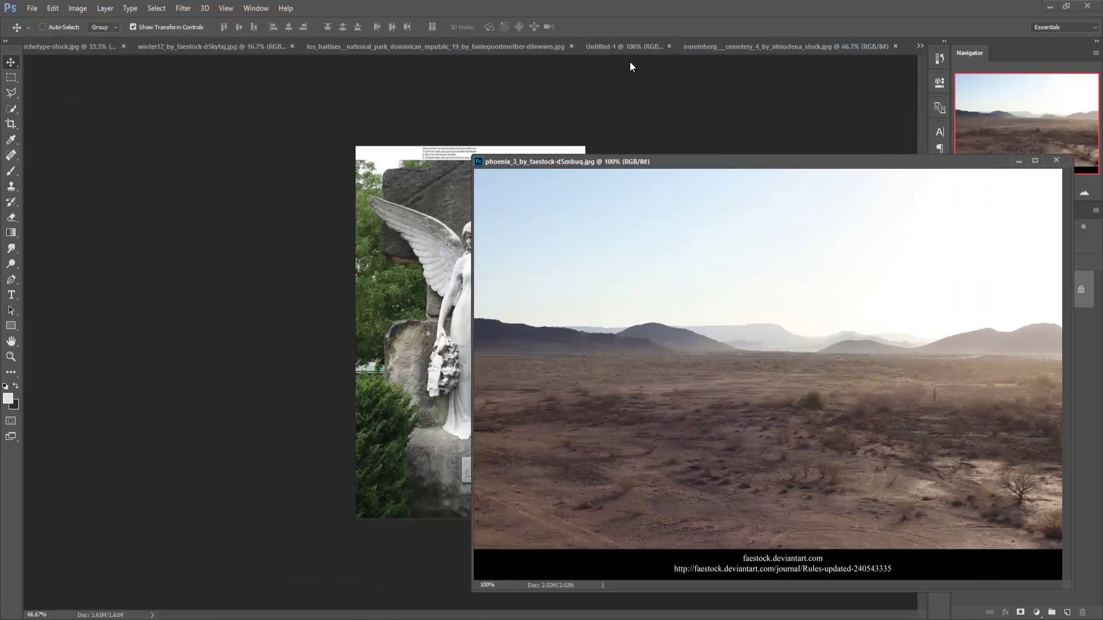
left_click(624, 46)
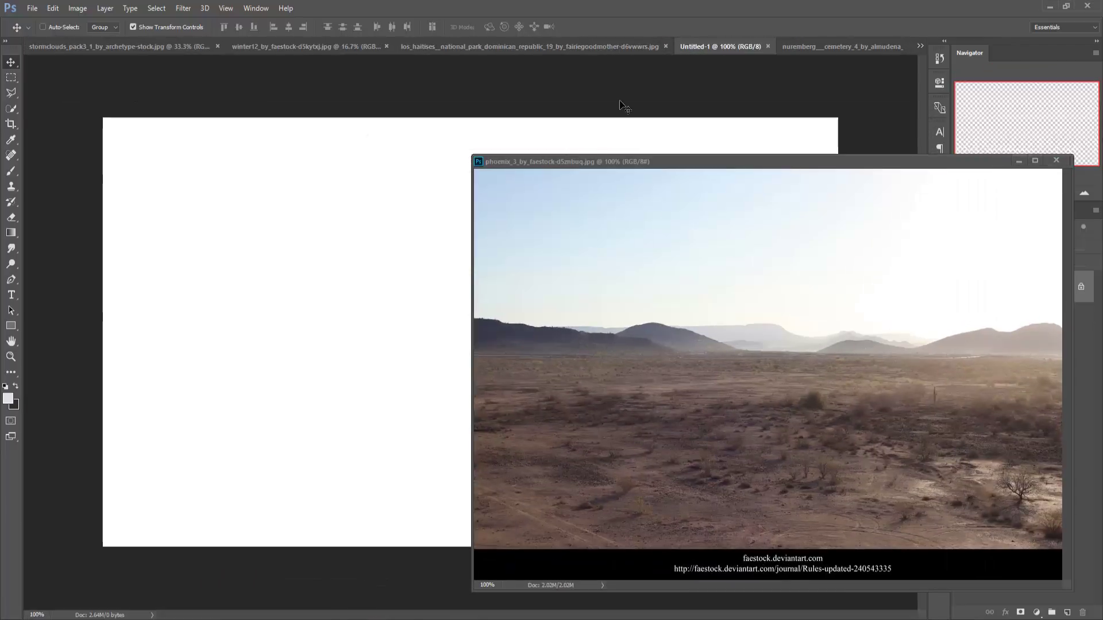
Quick-select the desert ground and mountains and drag them into Untitled-1 as Layer 1
left_click(6, 111)
left_click_drag(521, 381, 1030, 433)
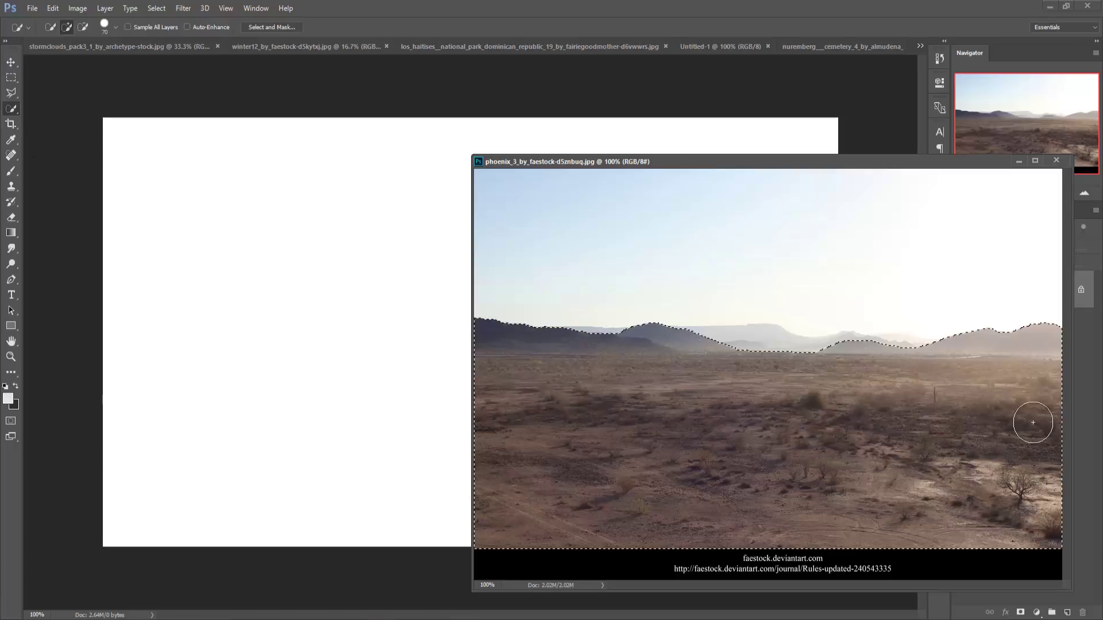
left_click(11, 62)
left_click_drag(747, 456, 427, 419)
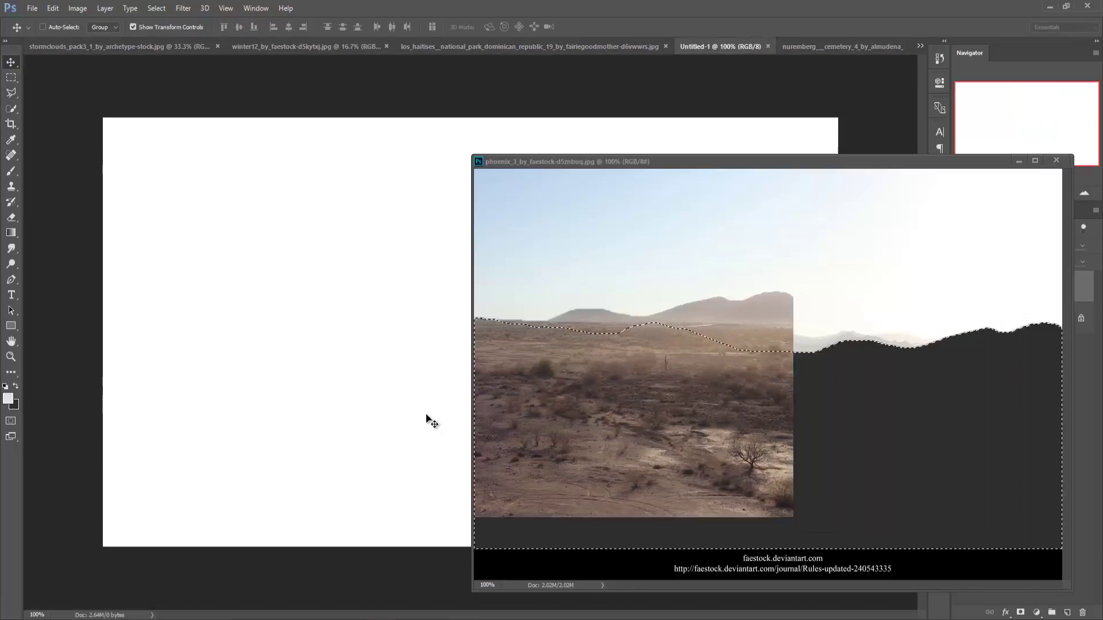
left_click(1018, 162)
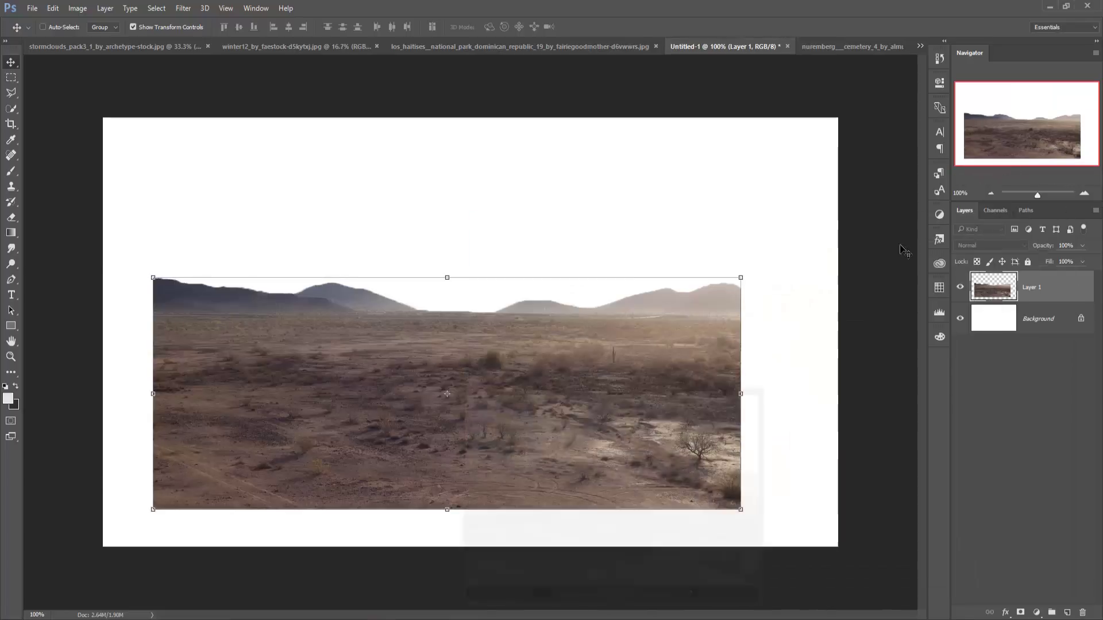
Stretch the desert layer to 125% width across the canvas bottom and commit
left_click_drag(710, 352, 718, 389)
left_click_drag(746, 431, 838, 431)
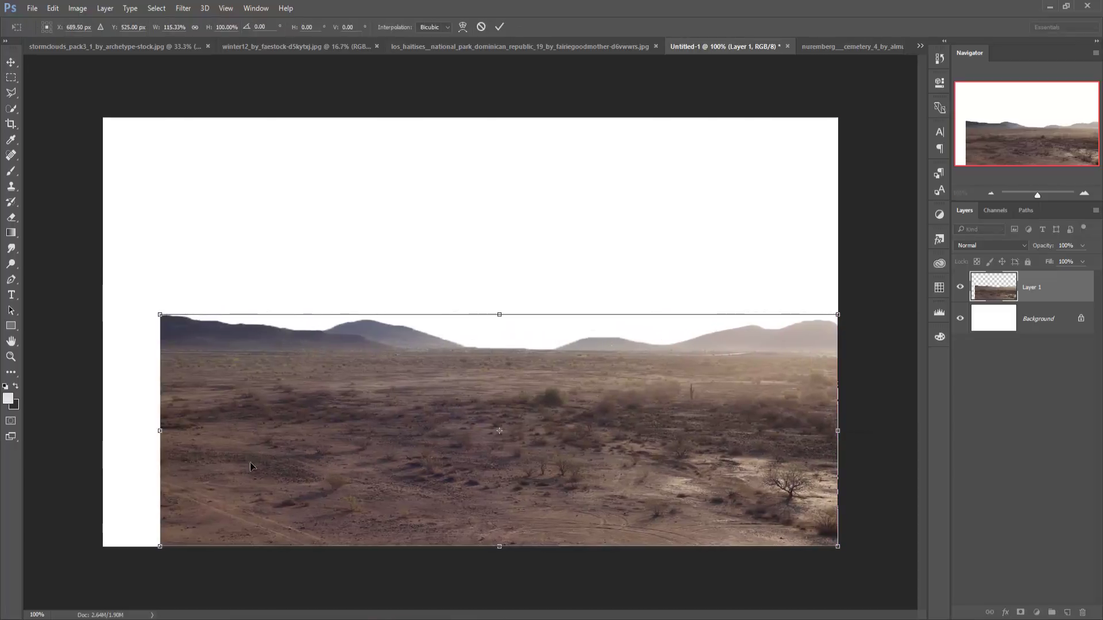
left_click_drag(159, 431, 103, 440)
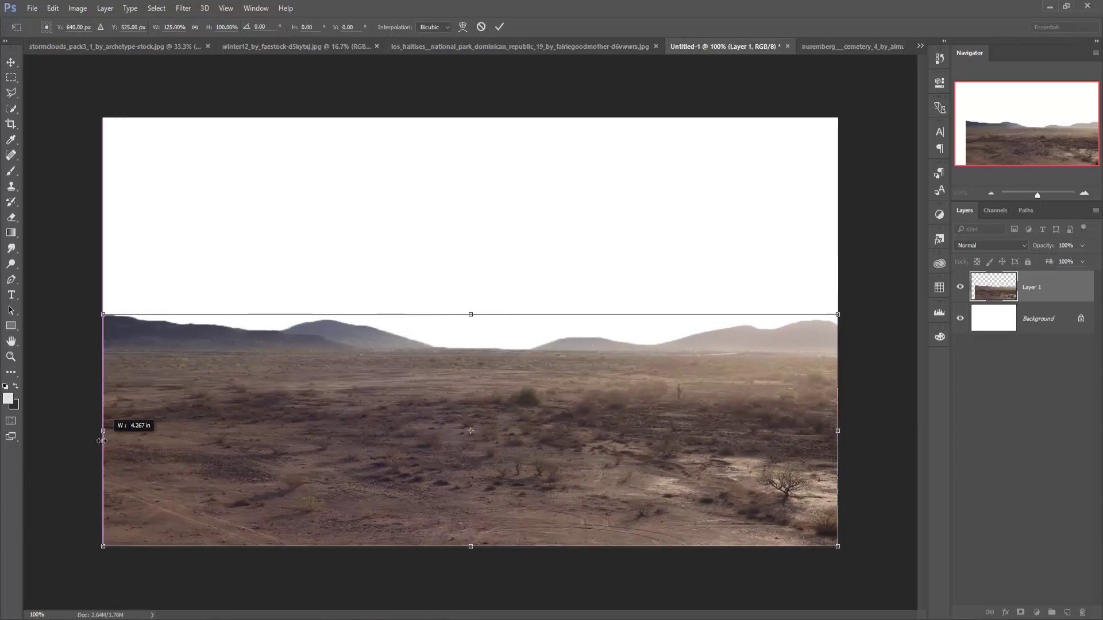
left_click_drag(470, 315, 471, 341)
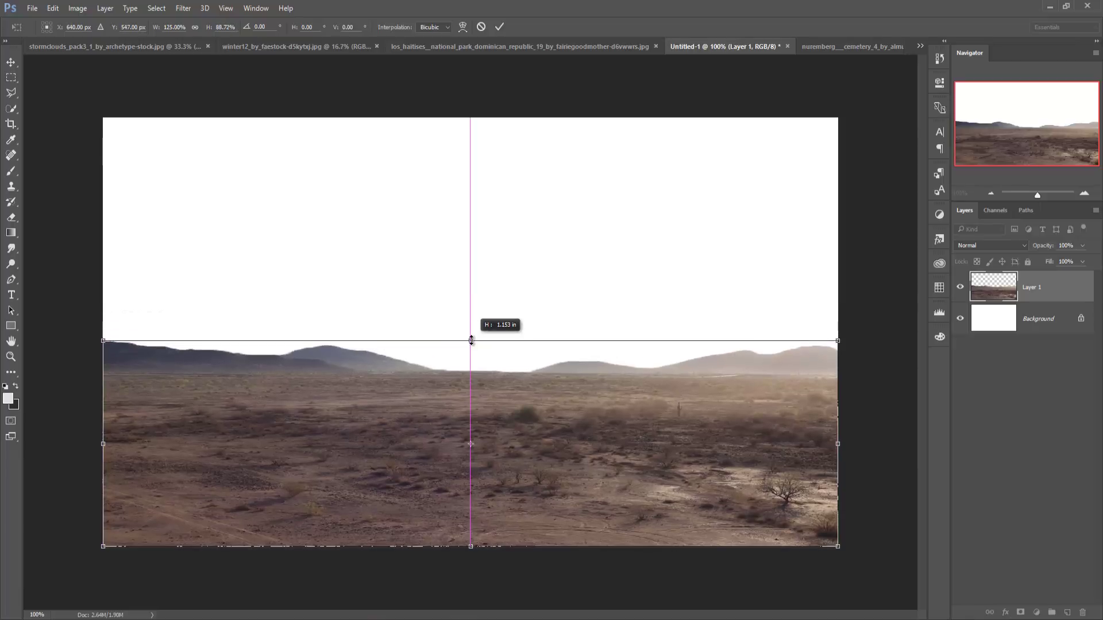
left_click_drag(471, 546, 471, 553)
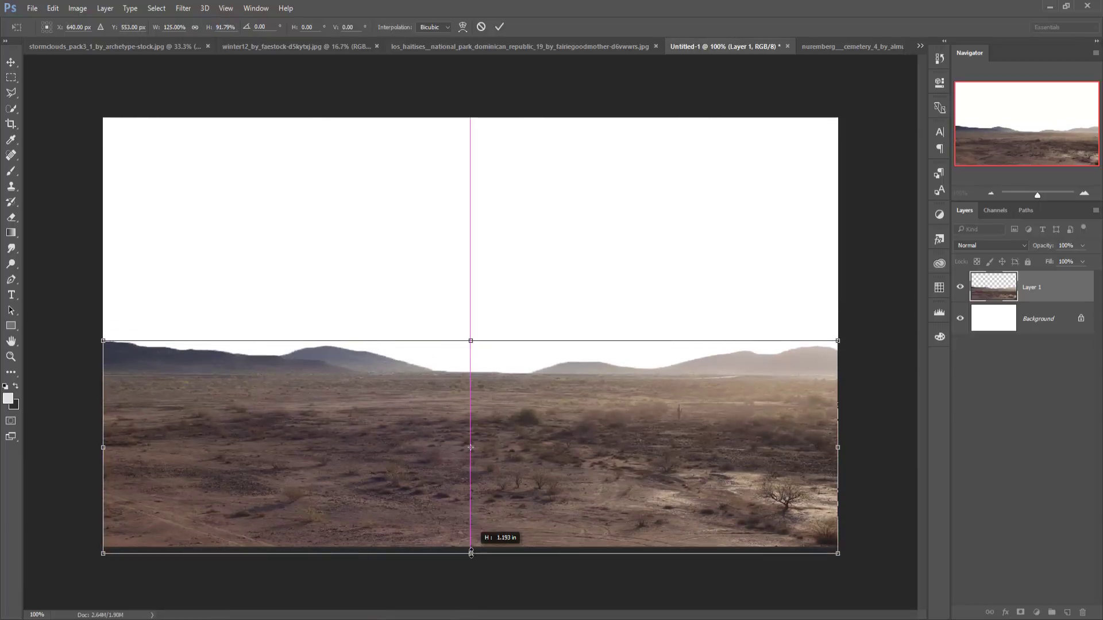
left_click(498, 26)
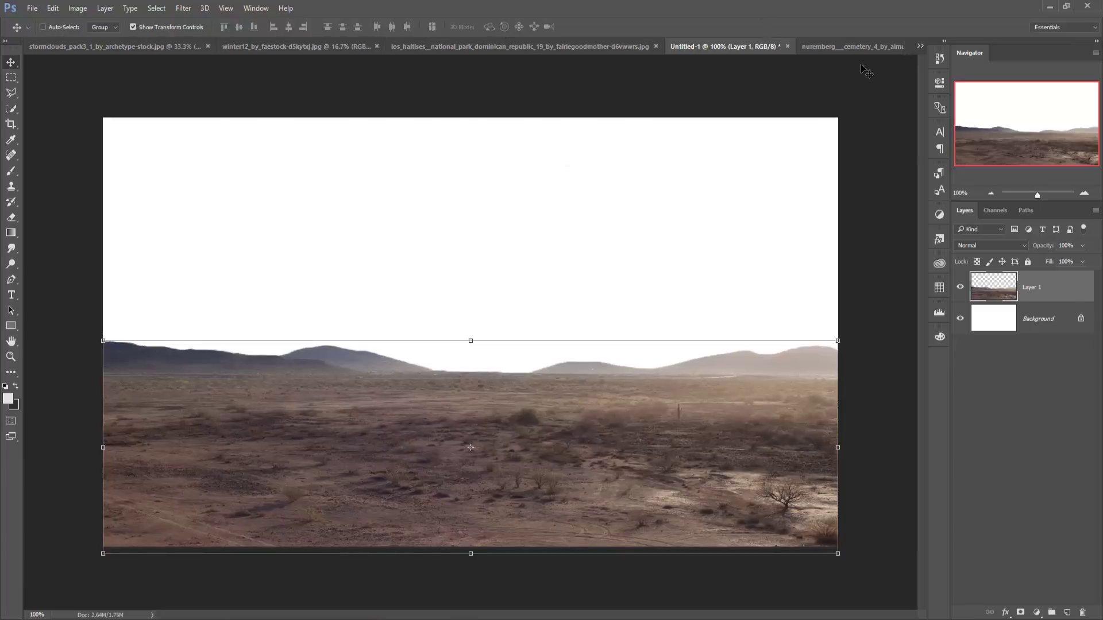
In los_haitises, quick-select the green cliff down to its rocky shoreline, then float the window
left_click(921, 46)
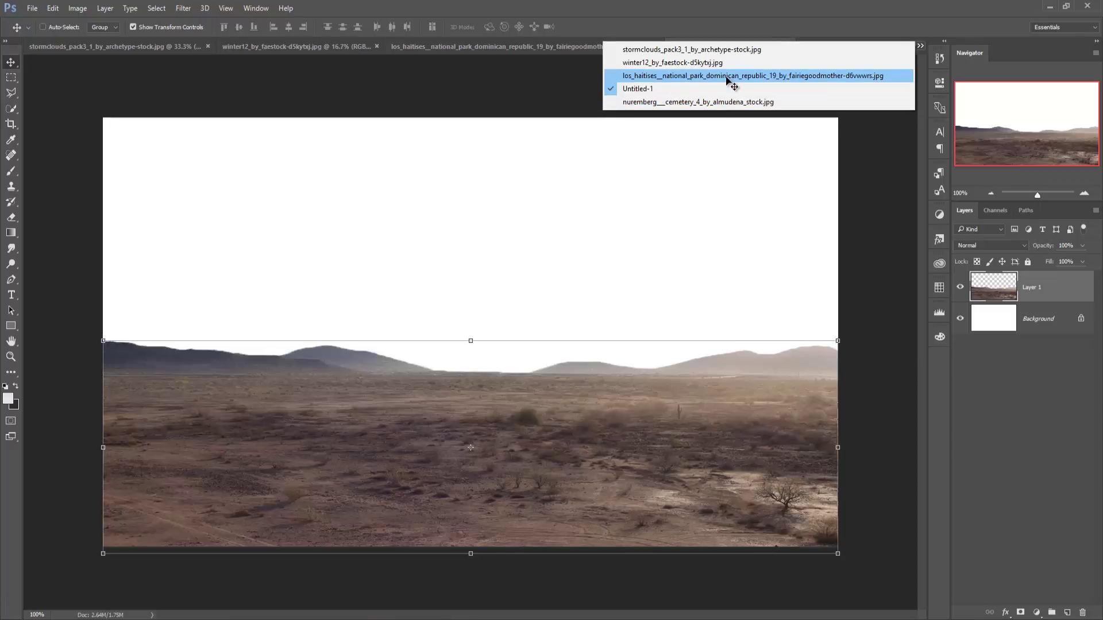
left_click(729, 76)
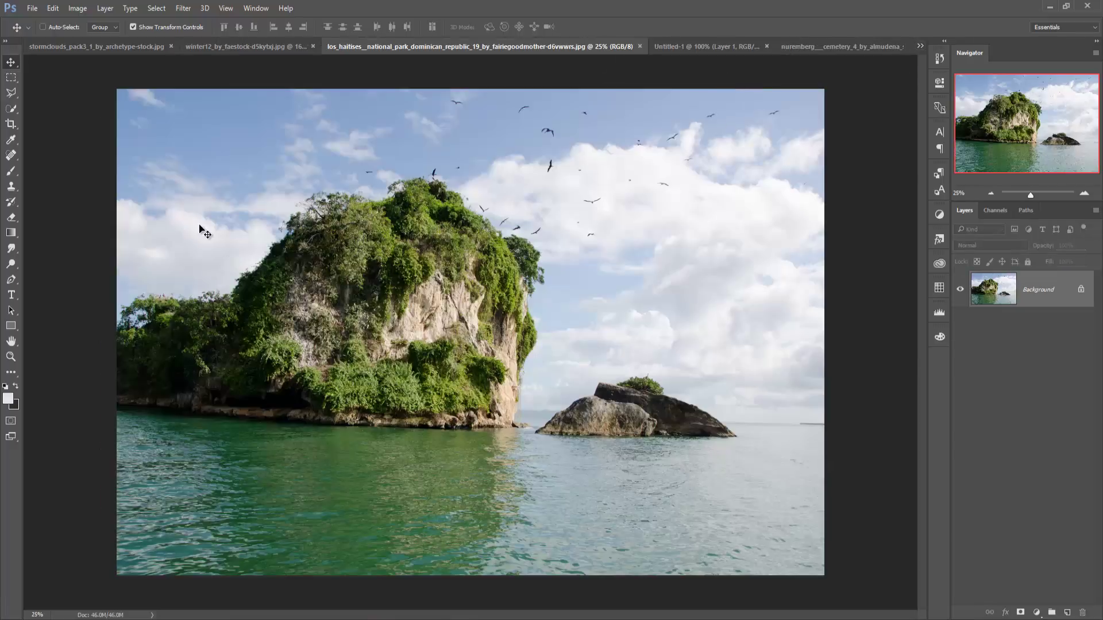
left_click(10, 113)
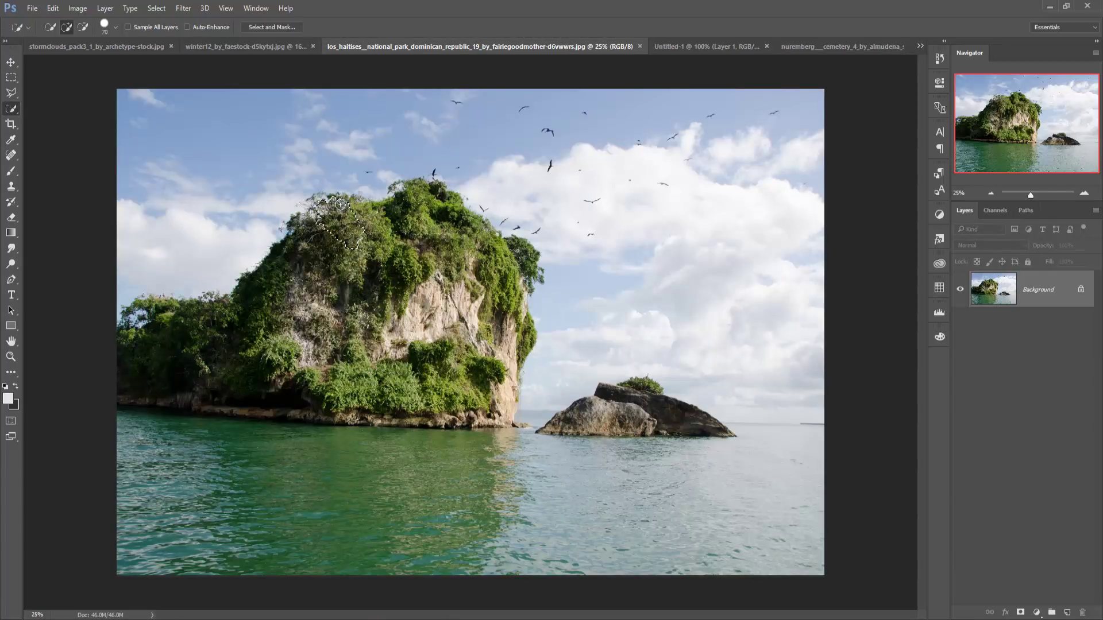
left_click_drag(340, 205, 402, 219)
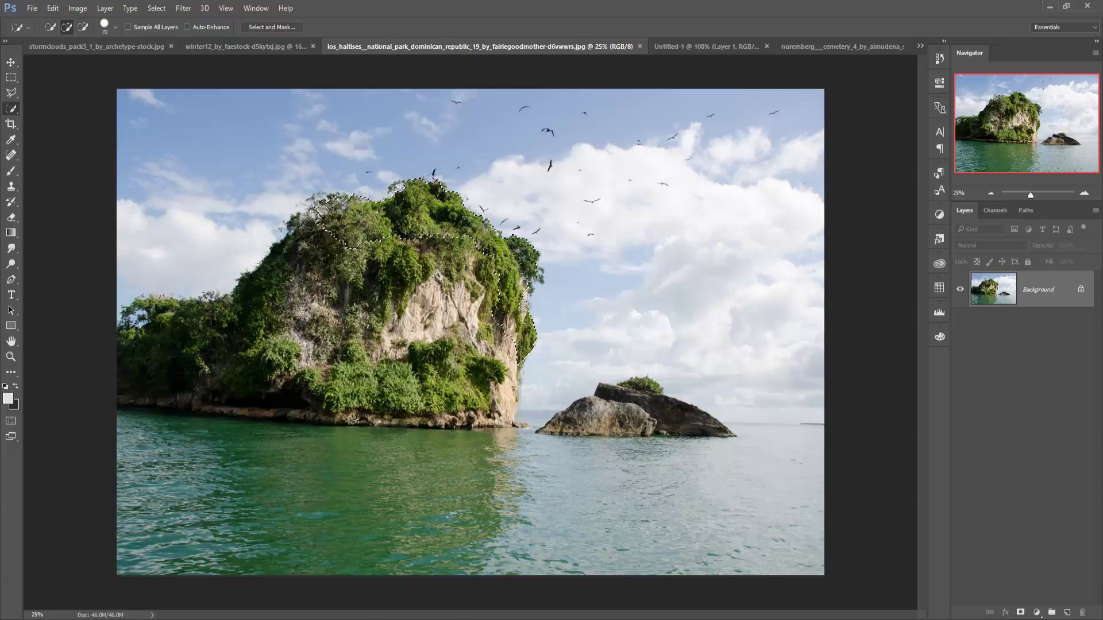
mouse_move(462, 357)
left_mouse_down()
mouse_move(478, 383)
mouse_move(360, 406)
left_mouse_up()
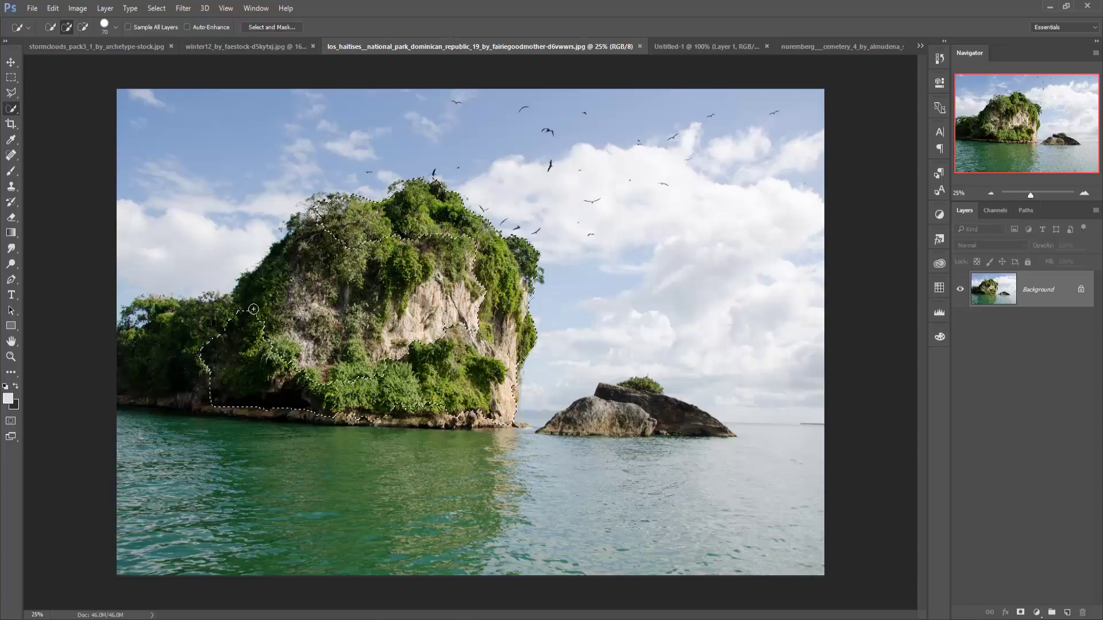
left_click_drag(267, 277, 389, 299)
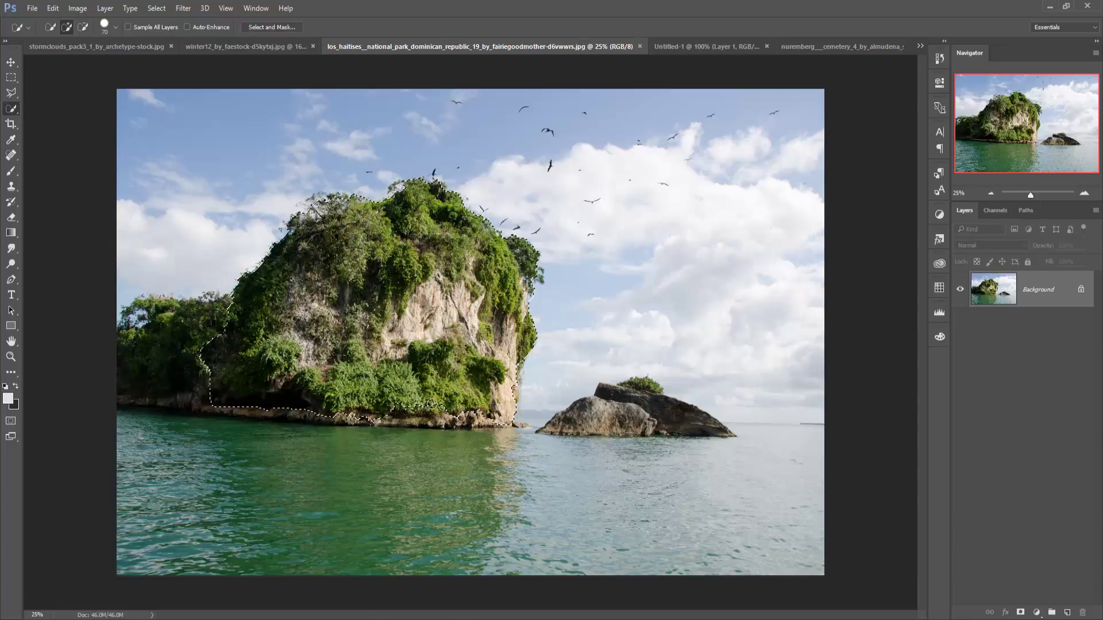
left_click_drag(432, 405, 413, 409)
left_click(11, 61)
left_click_drag(432, 48, 432, 77)
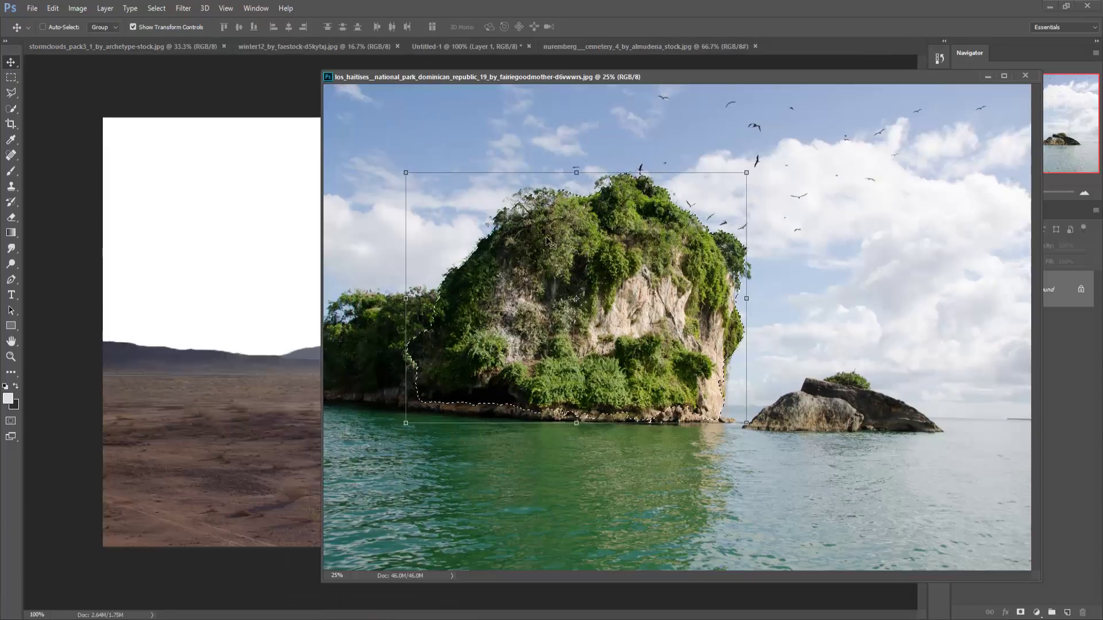
Drag the selected cliff into the composite as Layer 2
left_click_drag(548, 241, 280, 278)
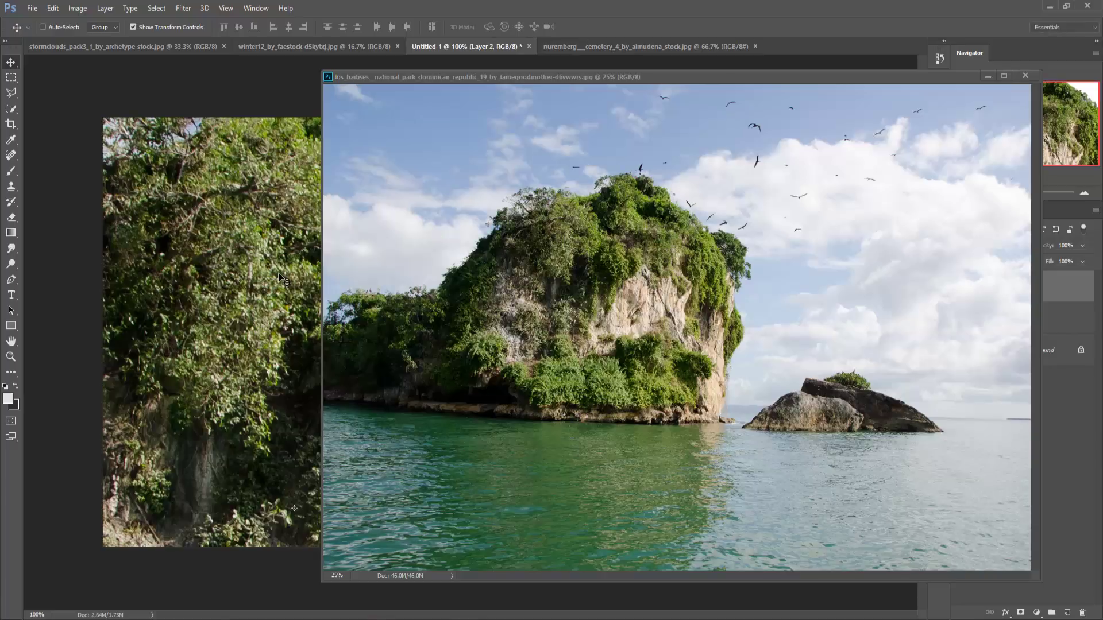
left_click(985, 77)
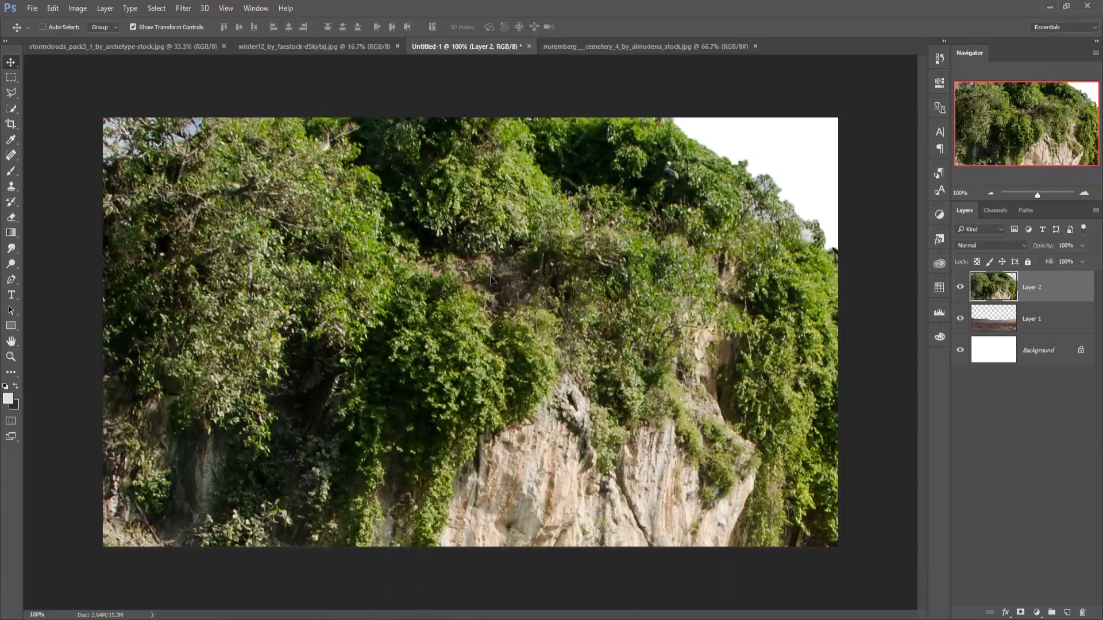
left_click_drag(763, 140, 730, 182)
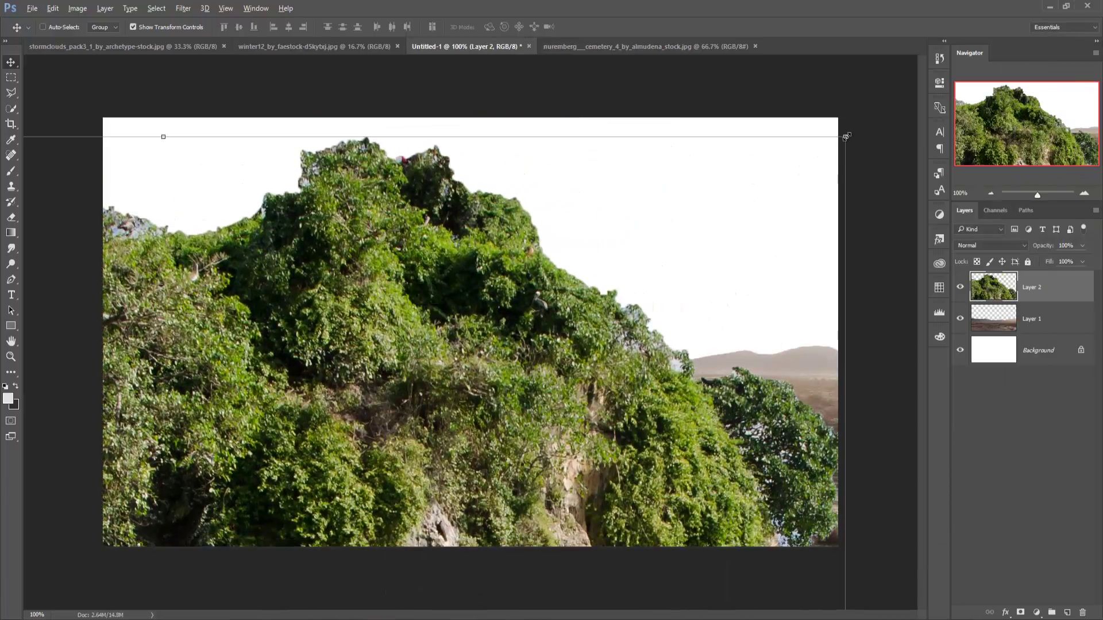
Scale the rock to about 31% and place it at the canvas's left edge
mouse_move(847, 137)
left_mouse_down()
mouse_move(618, 286)
mouse_move(574, 245)
mouse_move(573, 267)
mouse_move(332, 464)
mouse_move(627, 131)
left_mouse_up()
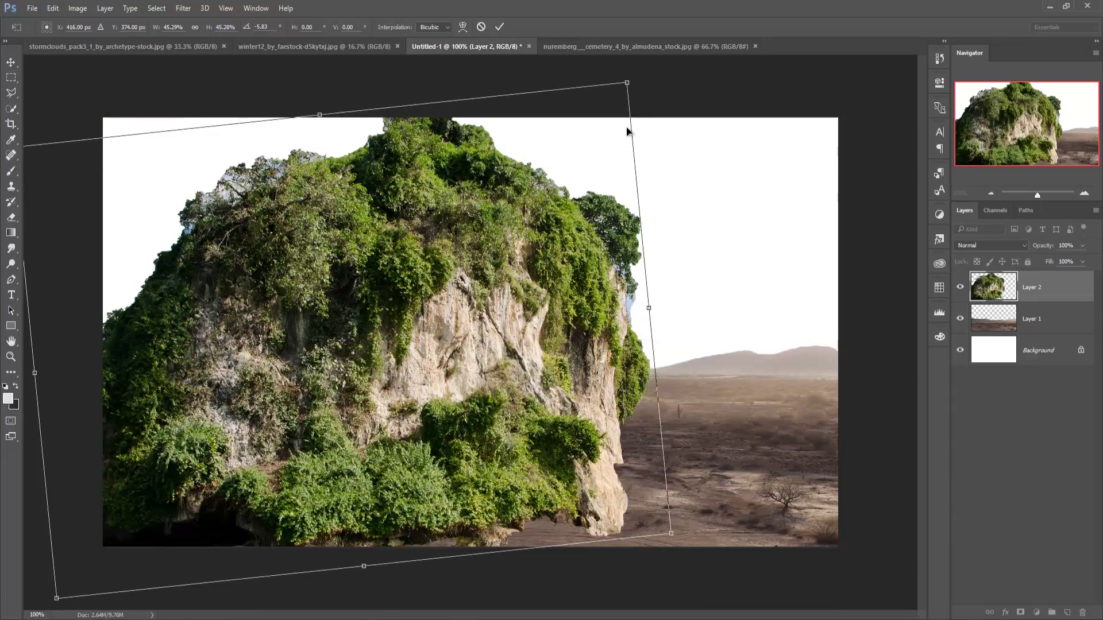
left_click_drag(622, 90, 562, 149)
mouse_move(504, 306)
left_mouse_down()
mouse_move(442, 270)
mouse_move(419, 286)
mouse_move(396, 278)
mouse_move(422, 278)
left_mouse_up()
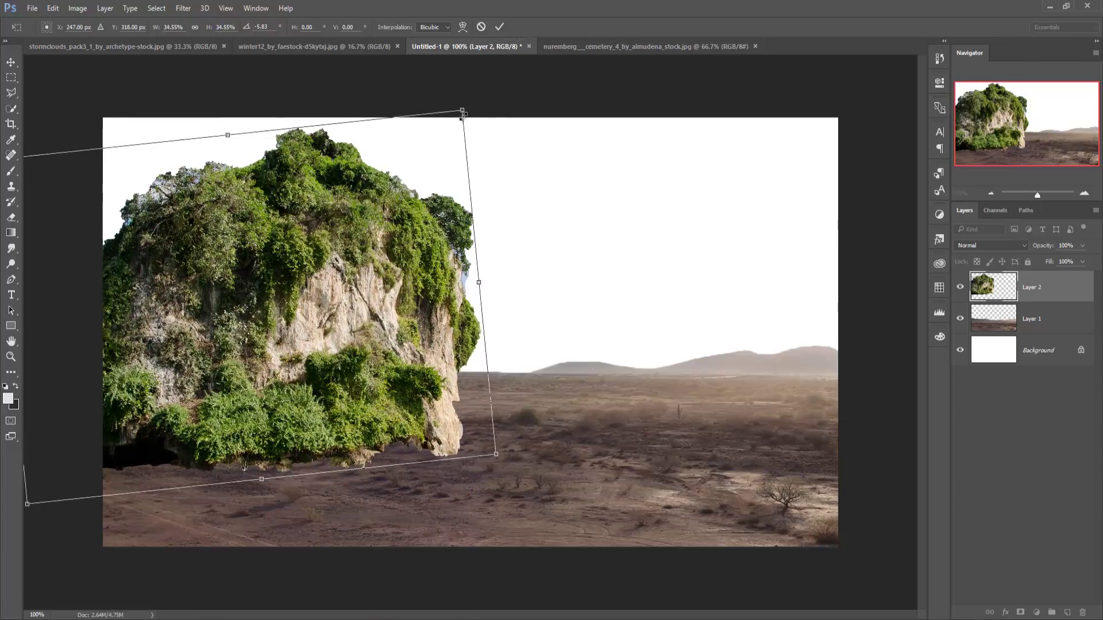
left_click_drag(462, 111, 449, 136)
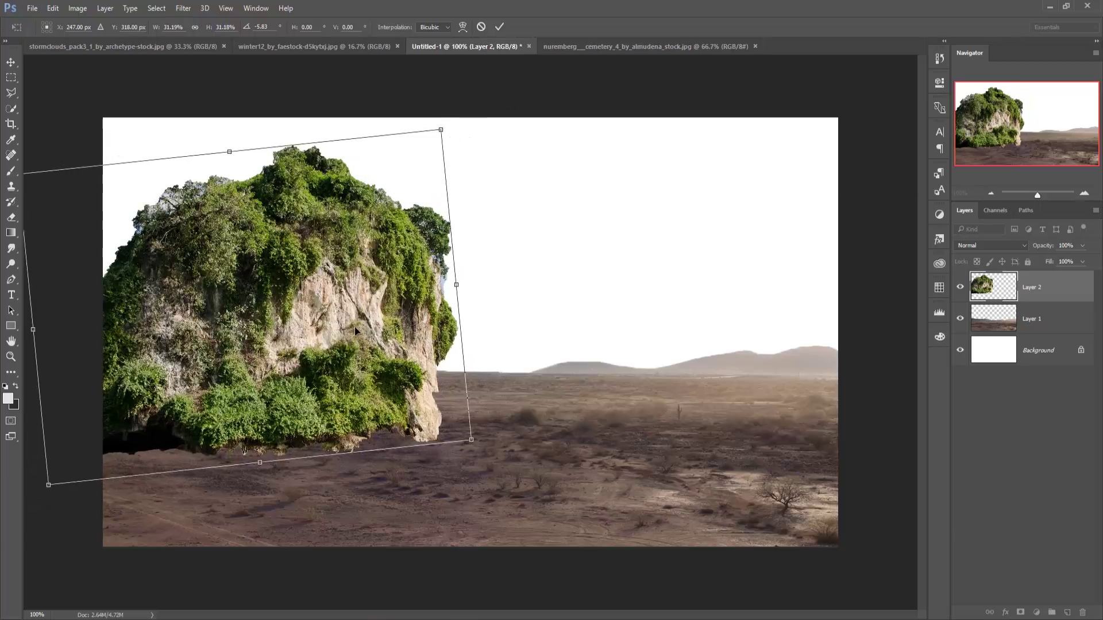
mouse_move(354, 327)
left_mouse_down()
mouse_move(371, 326)
mouse_move(301, 326)
left_mouse_up()
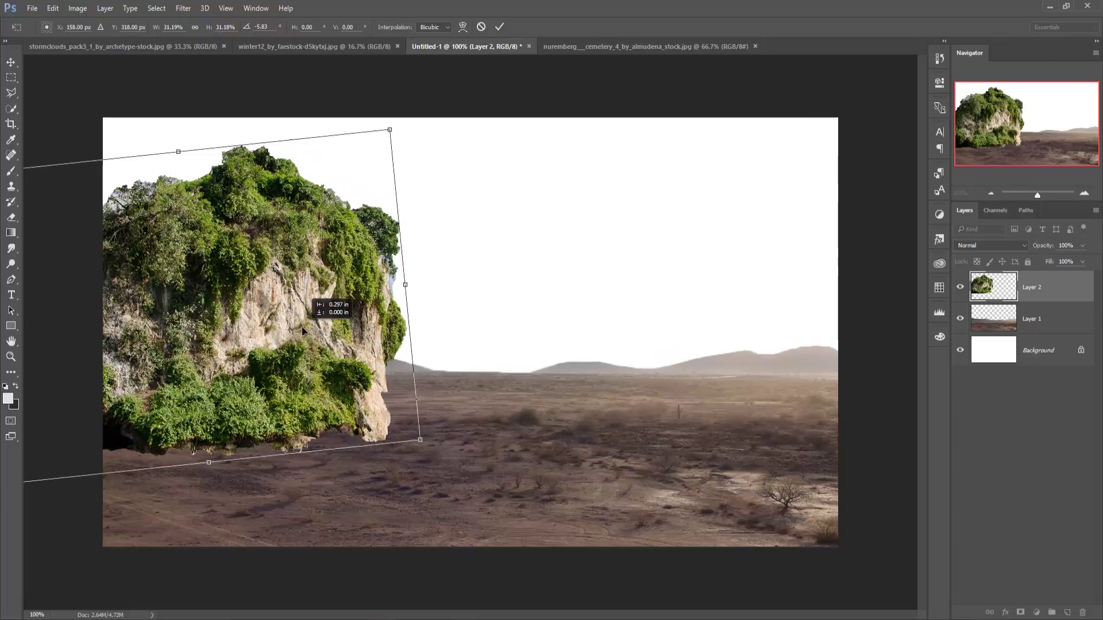
left_click(499, 27)
Quick-select the whole mossy rock on Layer 2
left_click(10, 108)
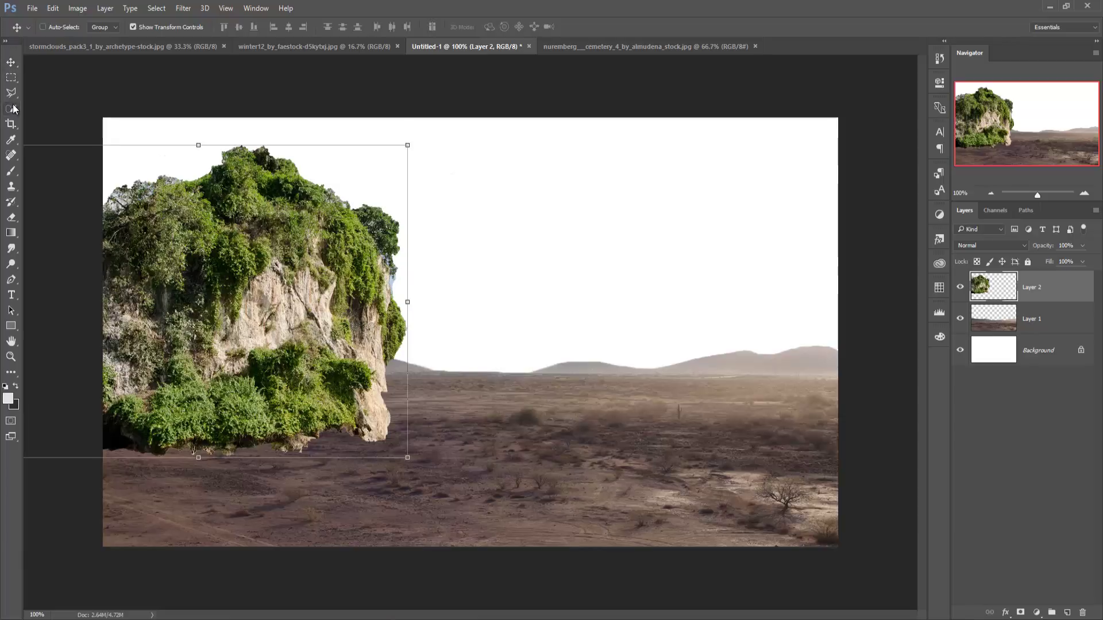
left_click_drag(154, 219, 405, 336)
mouse_move(19, 221)
left_mouse_down()
mouse_move(479, 442)
mouse_move(456, 294)
mouse_move(258, 129)
mouse_move(224, 123)
left_mouse_up()
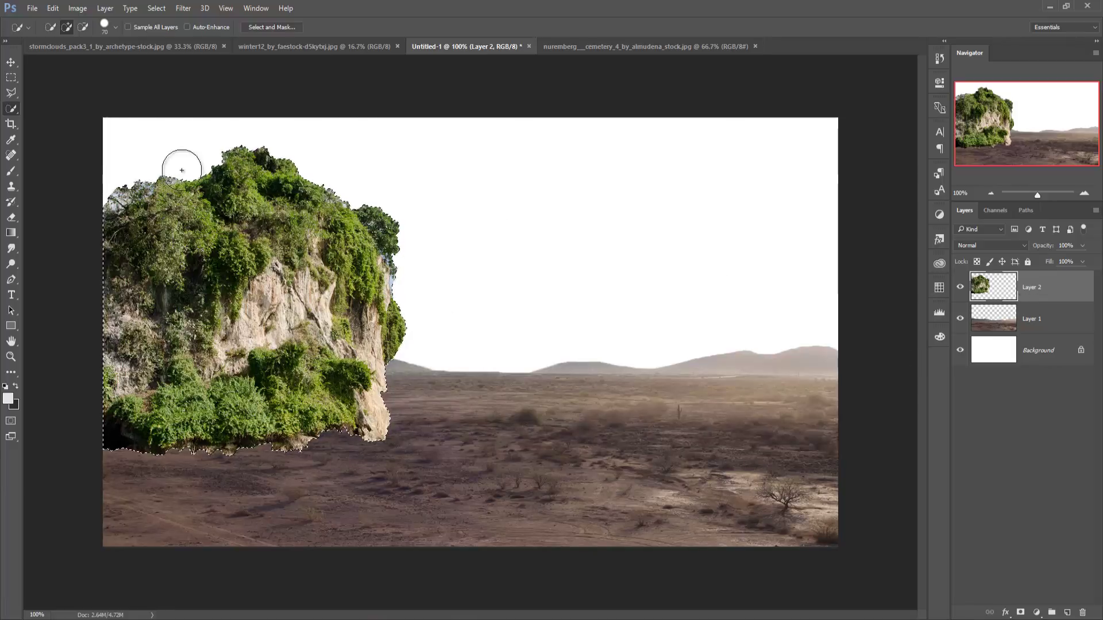
Refine the rock's top and foliage edges in Select and Mask, outputting to a new layer
left_click(258, 26)
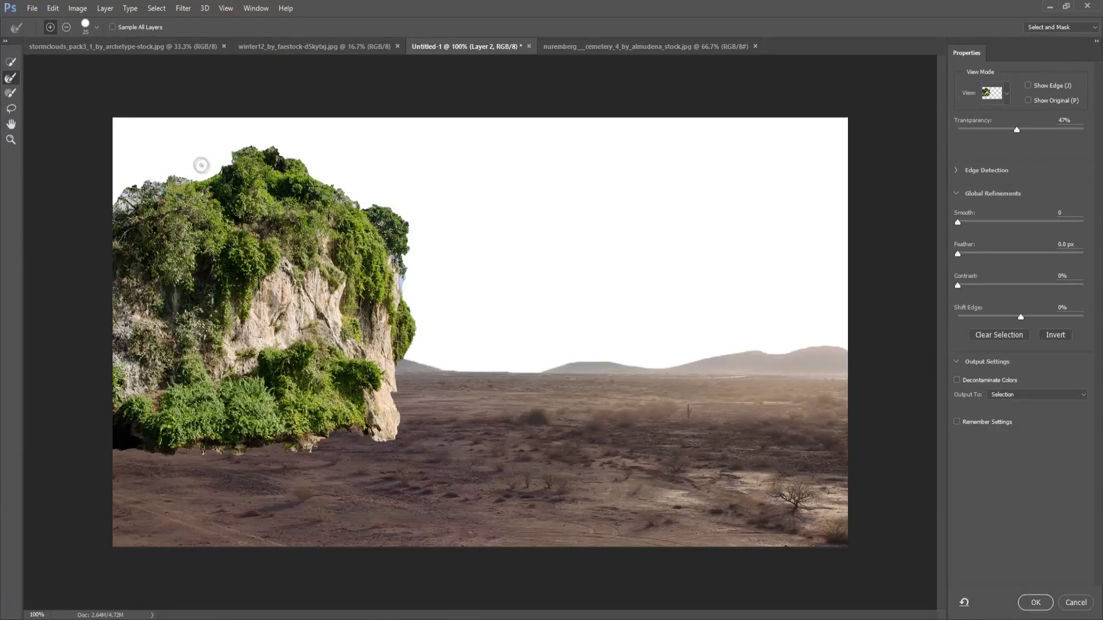
left_click_drag(201, 165, 277, 152)
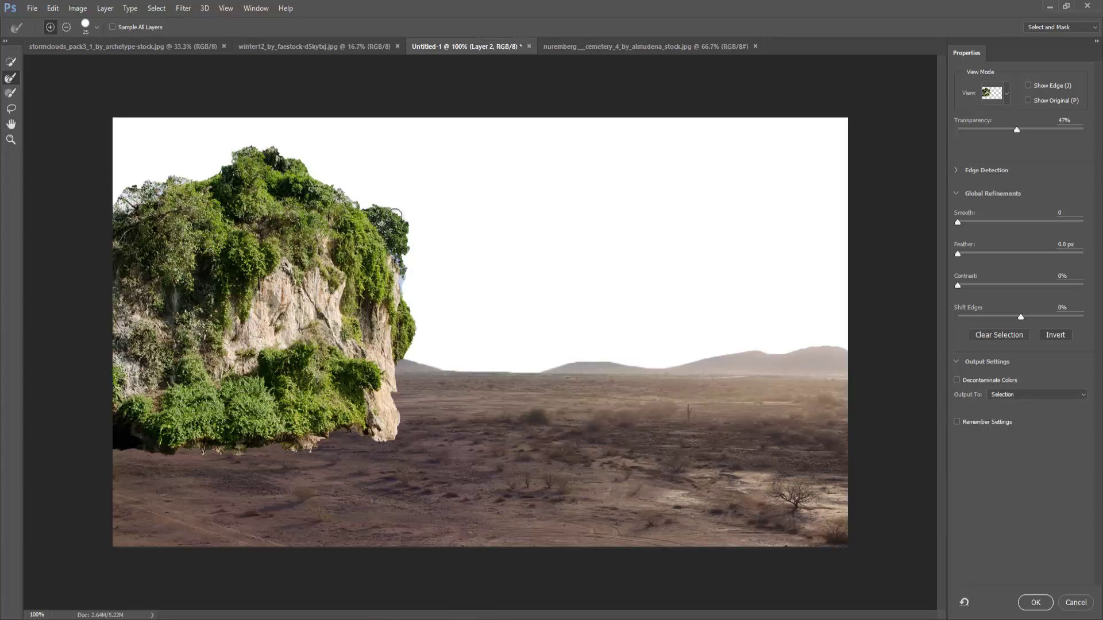
left_click_drag(399, 259, 403, 296)
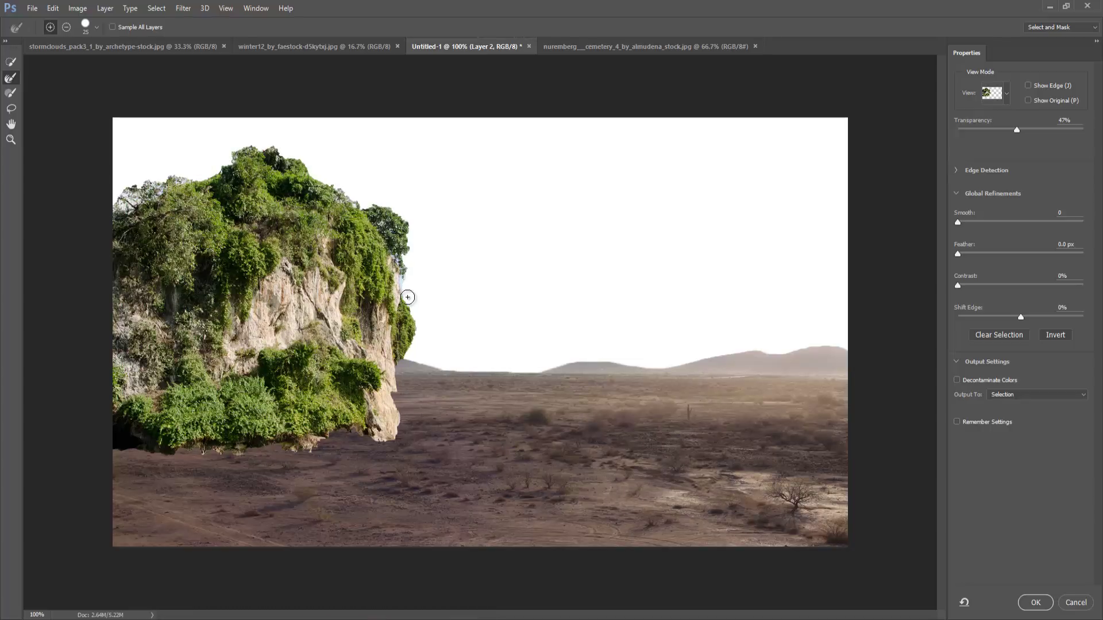
left_click(1026, 396)
left_click(1022, 419)
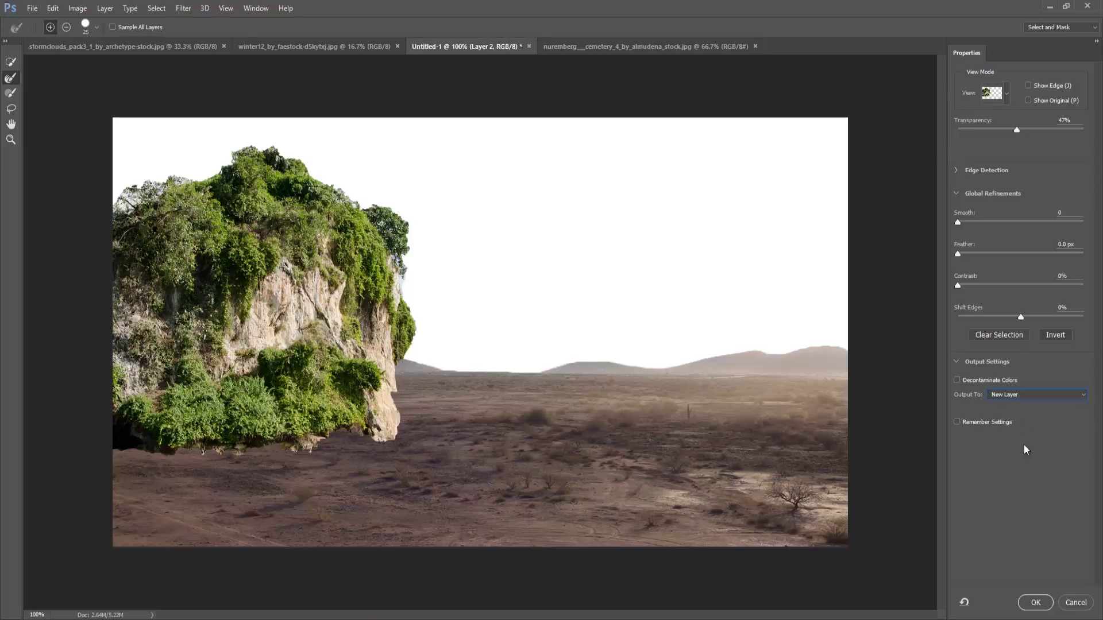
left_click(1036, 602)
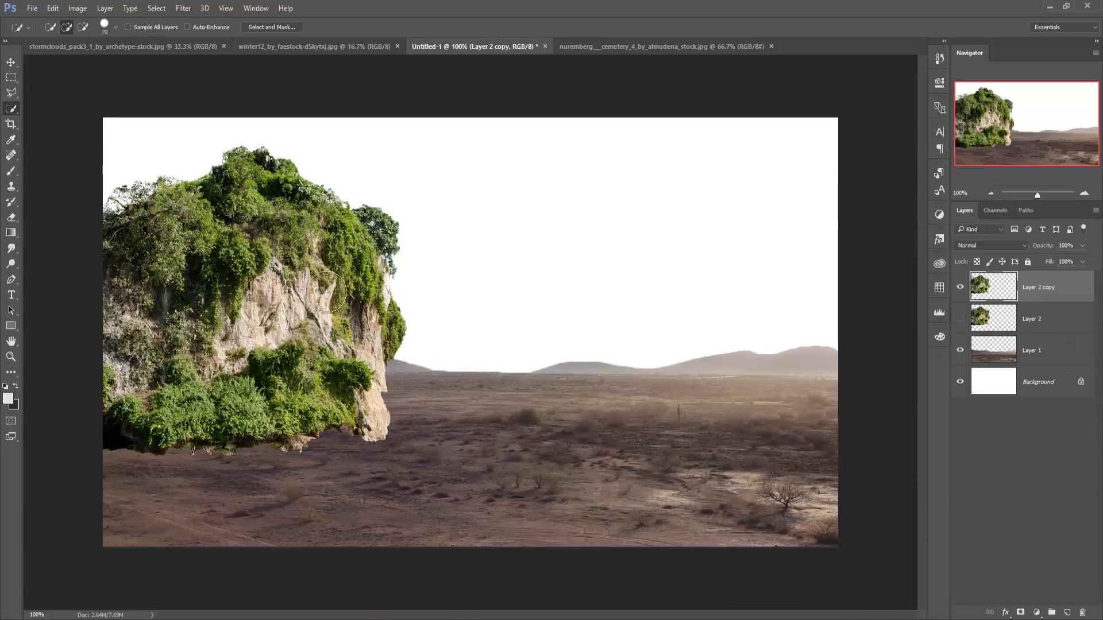
Duplicate Layer 2 copy, flip the duplicate horizontally onto the right side, and mask Layer 2 copy
left_click(11, 62)
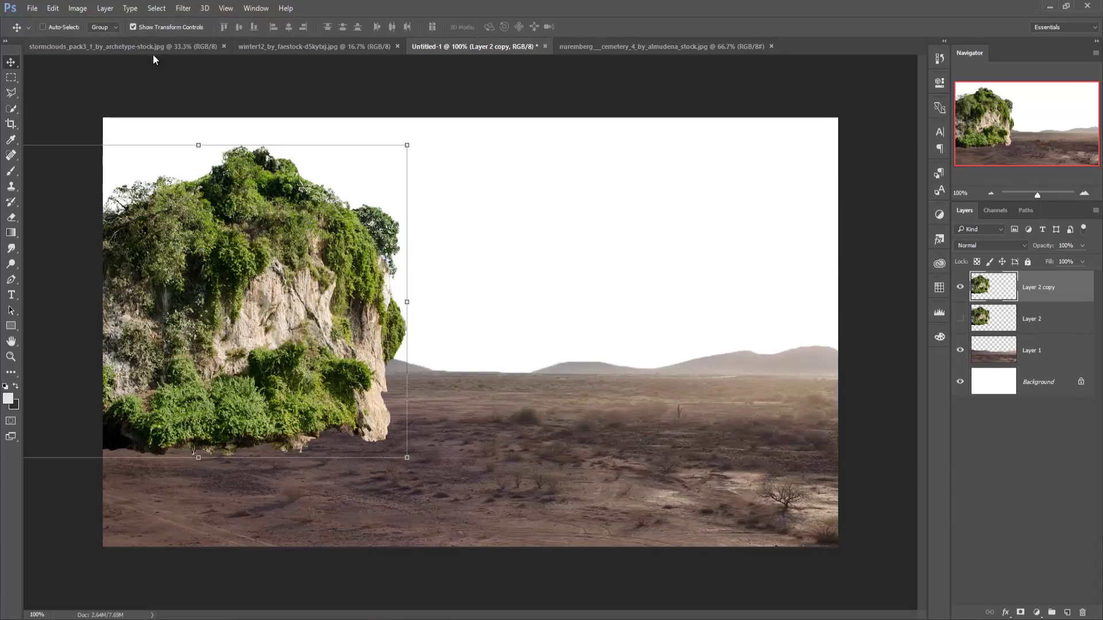
right_click(1054, 288)
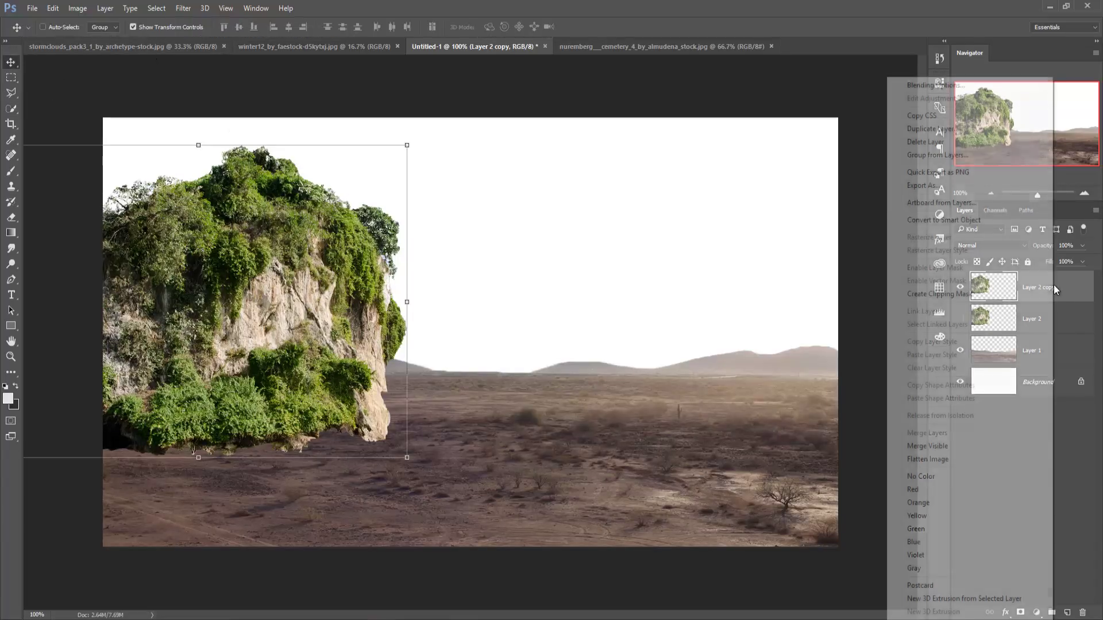
left_click(939, 128)
left_click(655, 194)
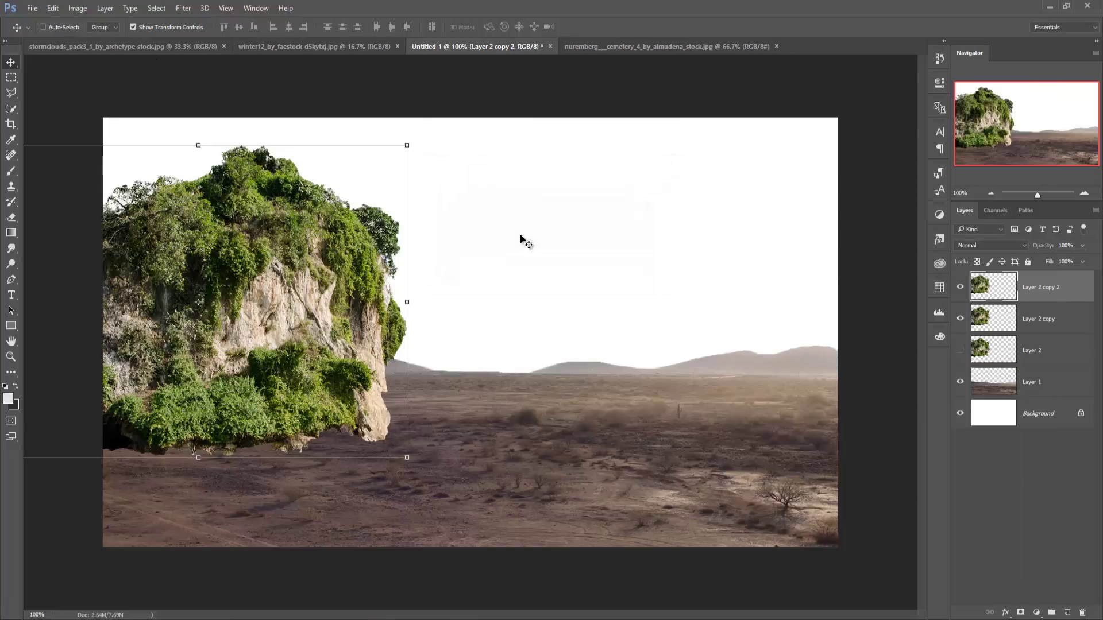
left_click(52, 8)
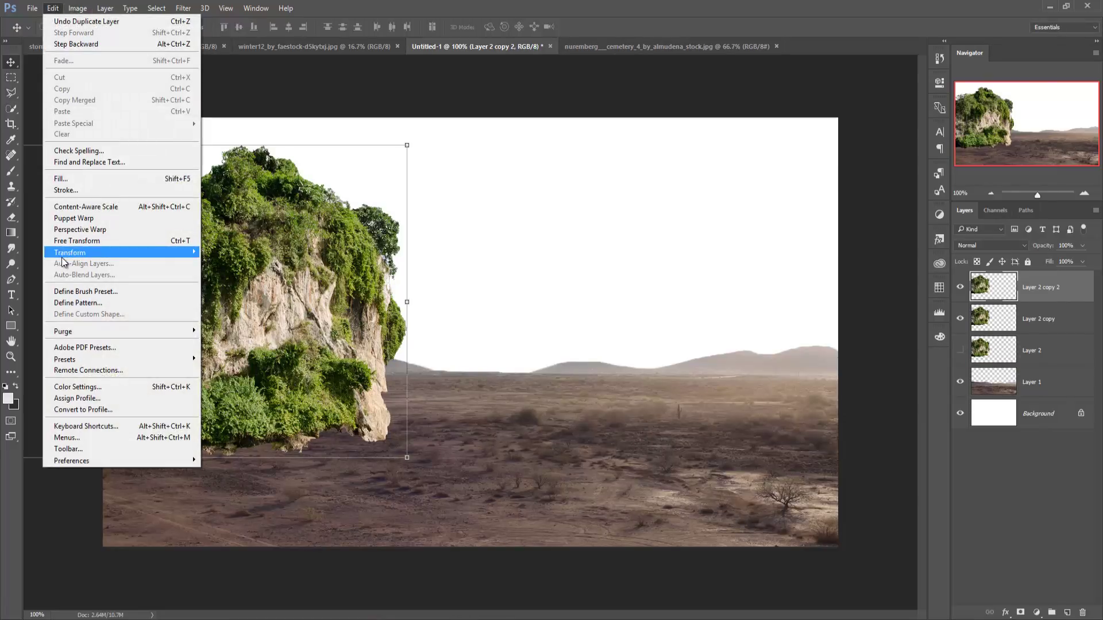
mouse_move(69, 252)
left_click(238, 380)
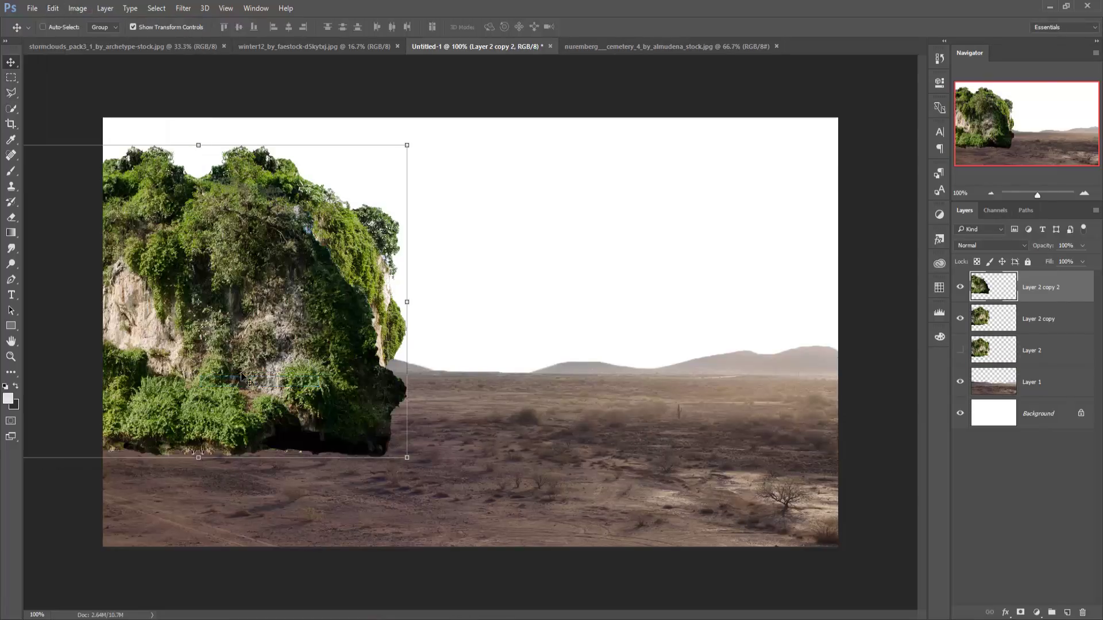
mouse_move(241, 376)
left_mouse_down()
mouse_move(824, 316)
mouse_move(759, 307)
left_mouse_up()
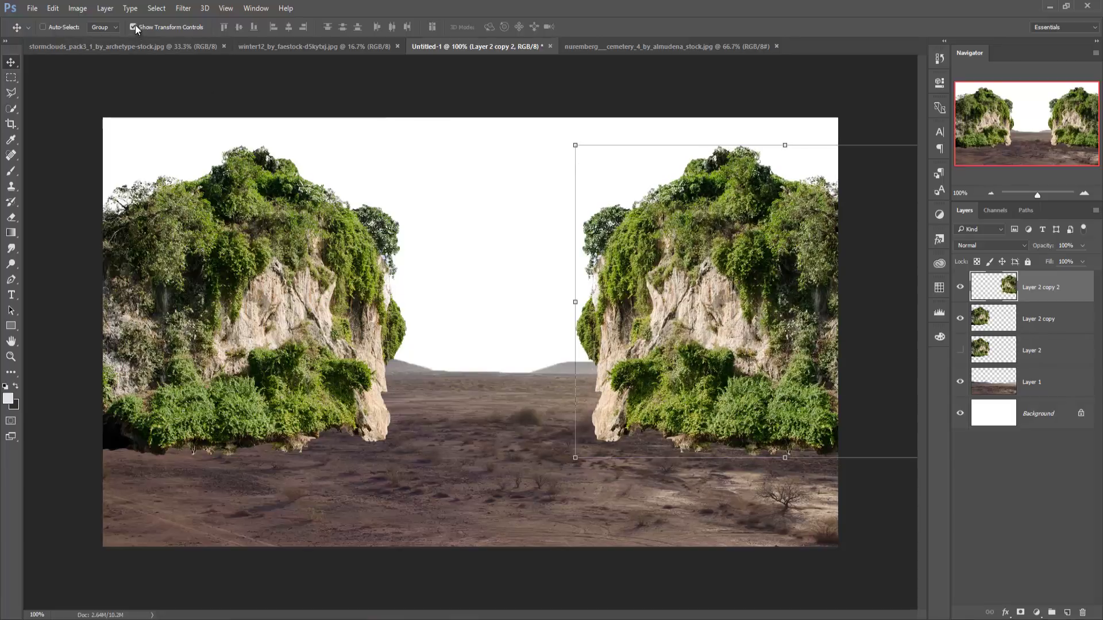
left_click(1037, 323)
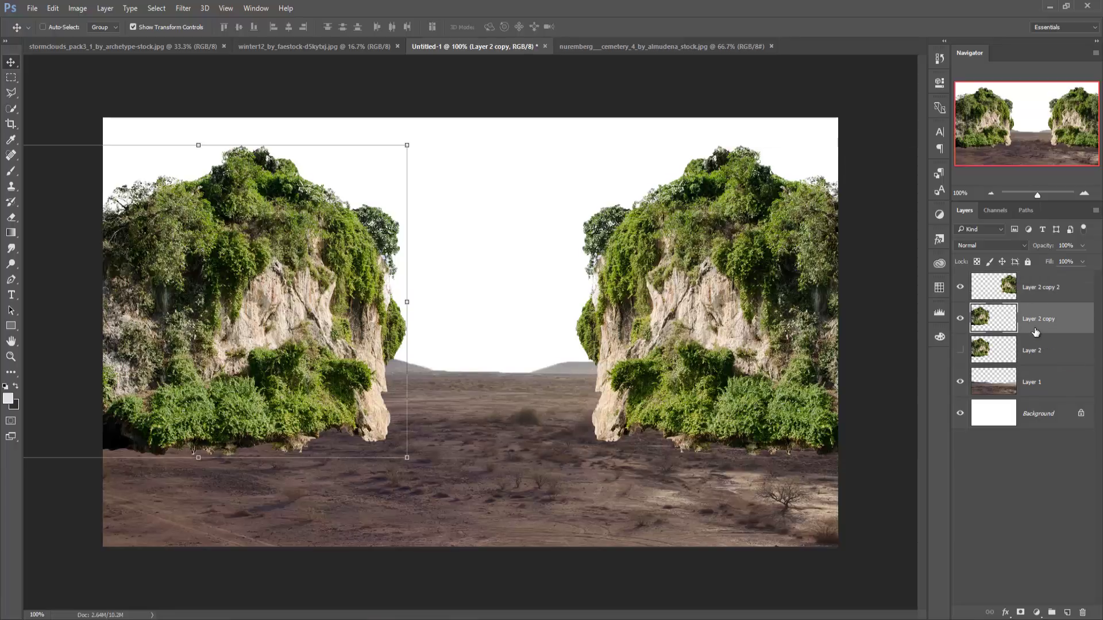
left_click(1021, 613)
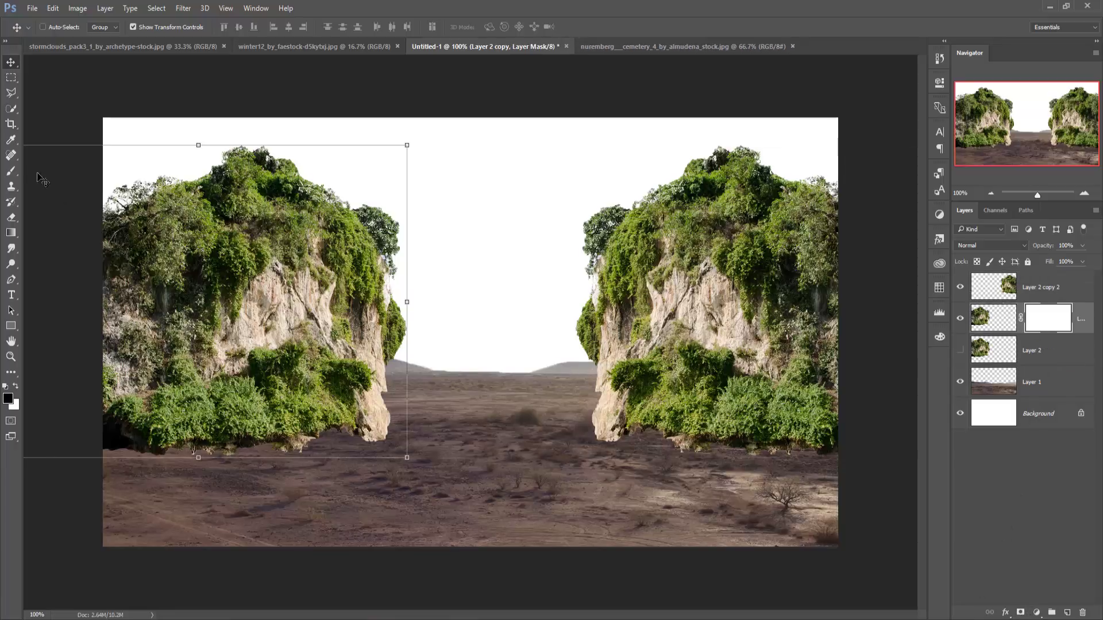
Paint black at 100% opacity on the left cliff's mask to flatten its base
left_click(10, 172)
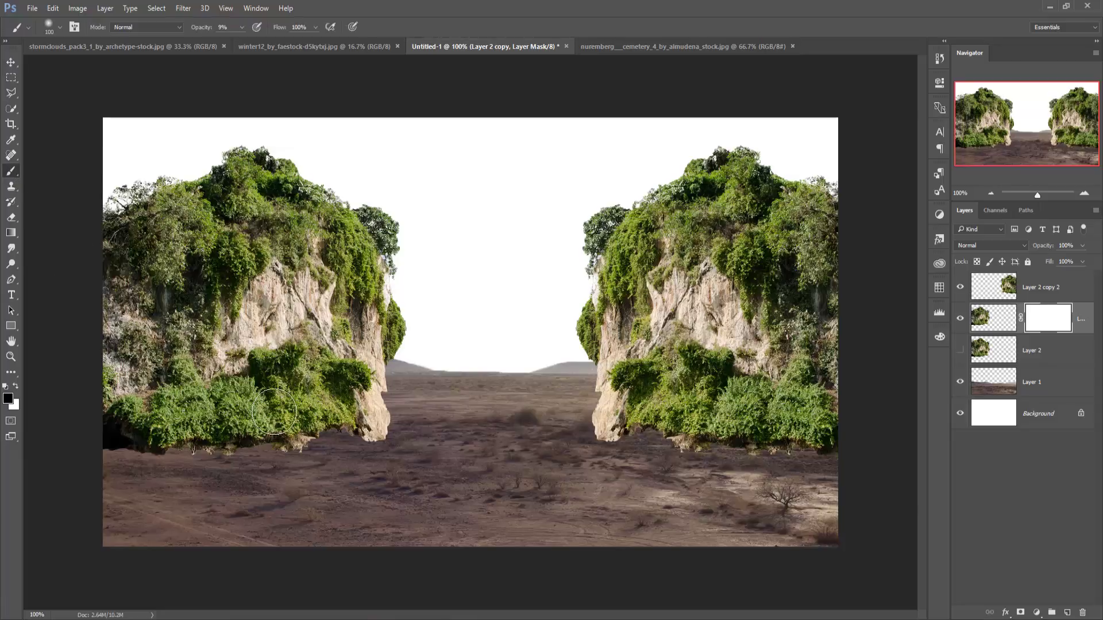
key("bracketleft")
key("bracketleft")
key("0")
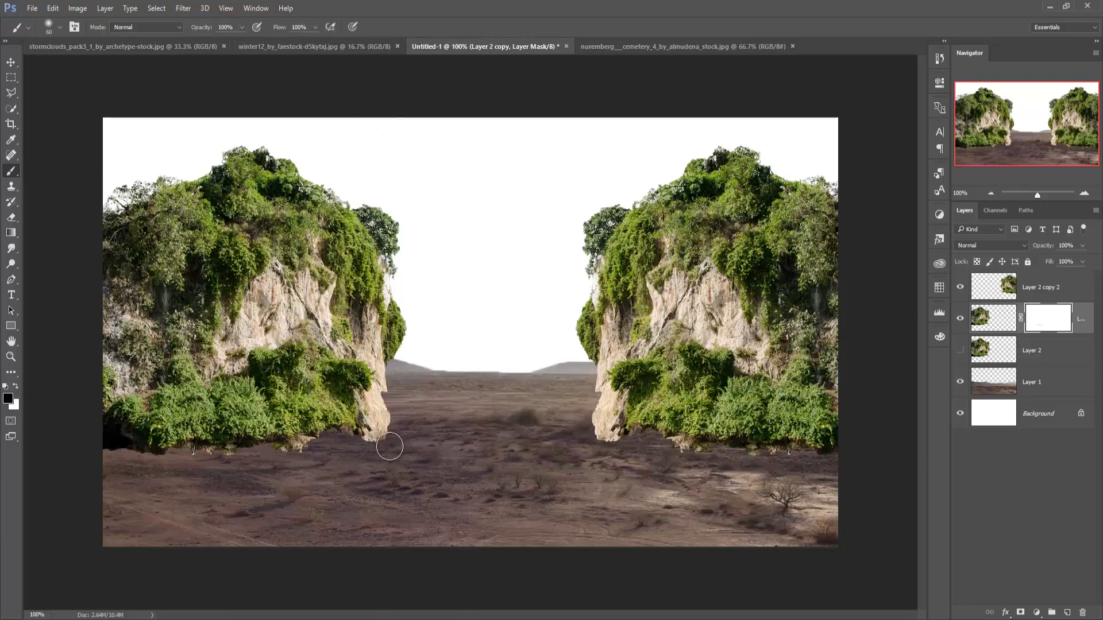
left_click_drag(389, 447, 387, 449)
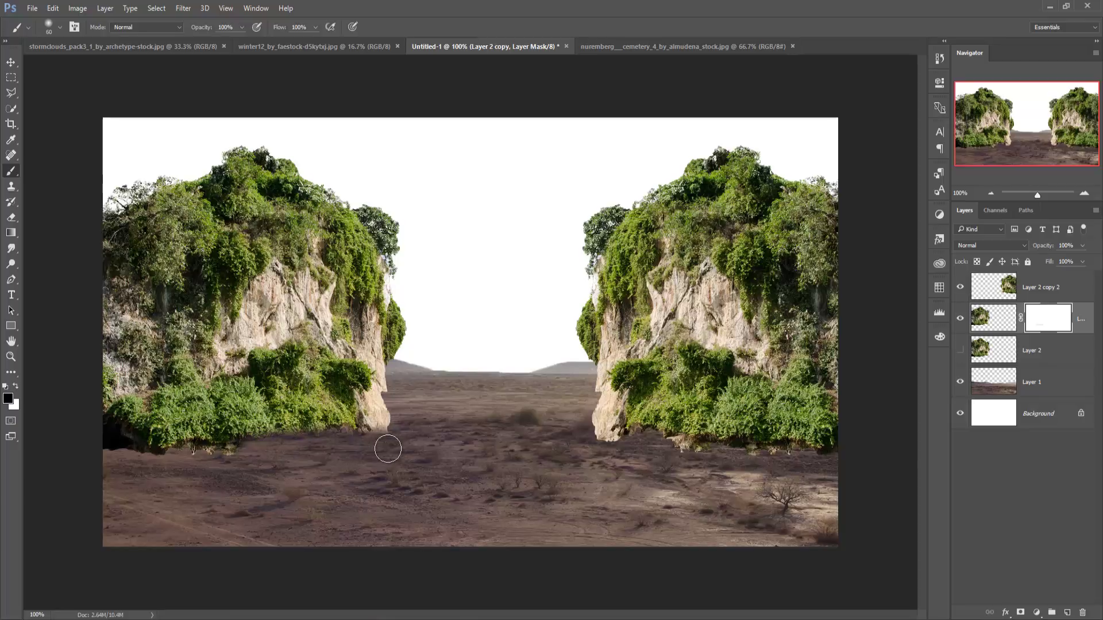
left_click_drag(317, 442, 187, 443)
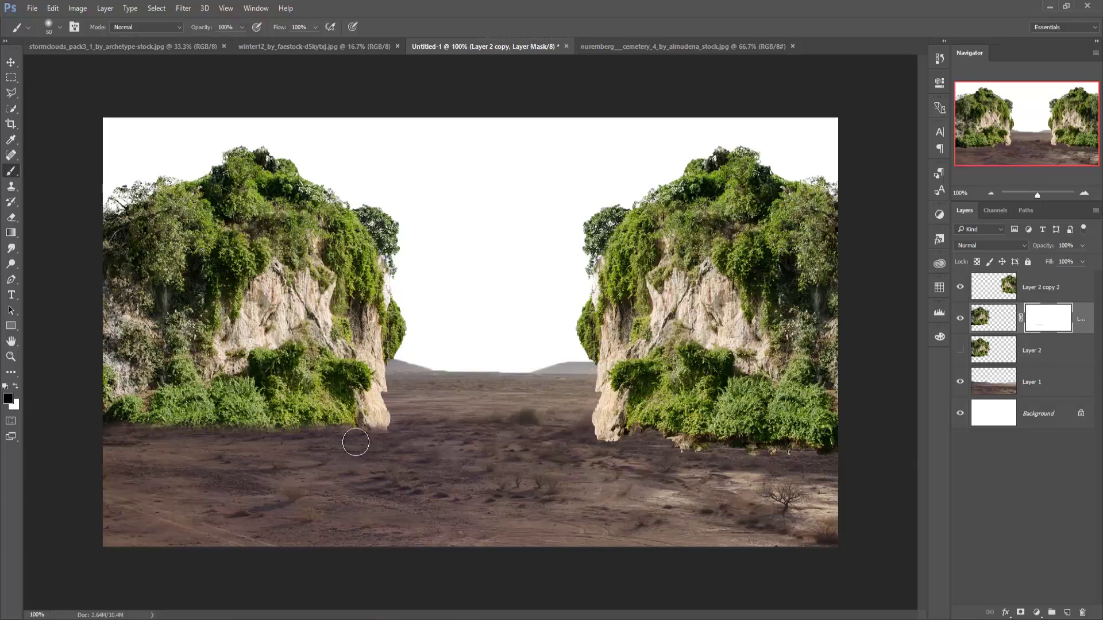
left_click_drag(354, 443, 377, 431)
left_click_drag(314, 444, 206, 447)
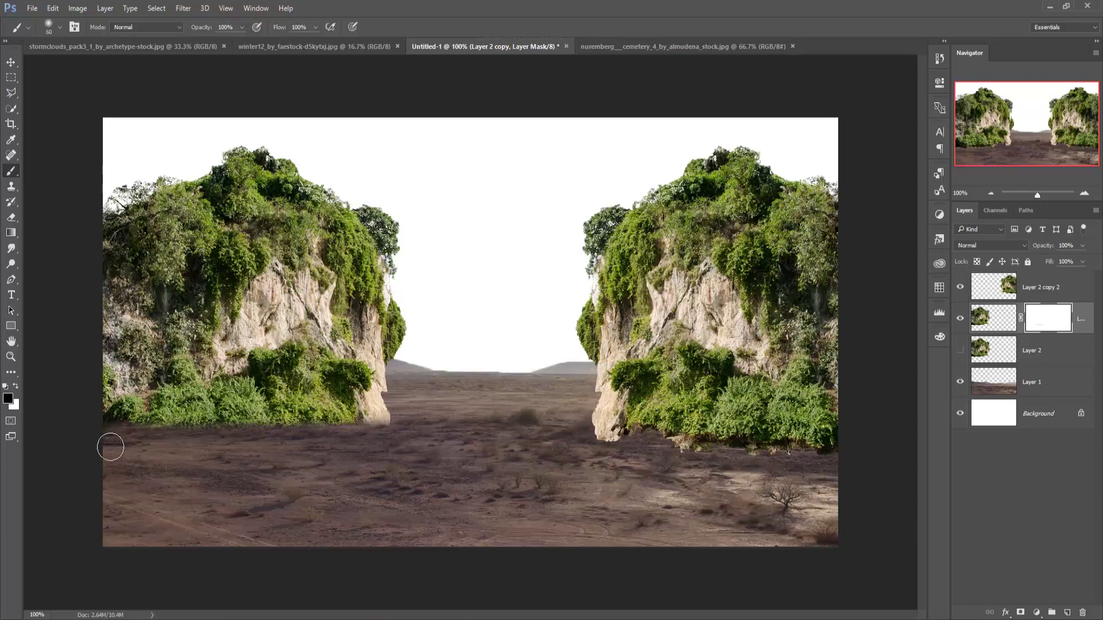
mouse_move(111, 446)
left_mouse_down()
mouse_move(121, 434)
mouse_move(403, 438)
mouse_move(359, 438)
left_mouse_up()
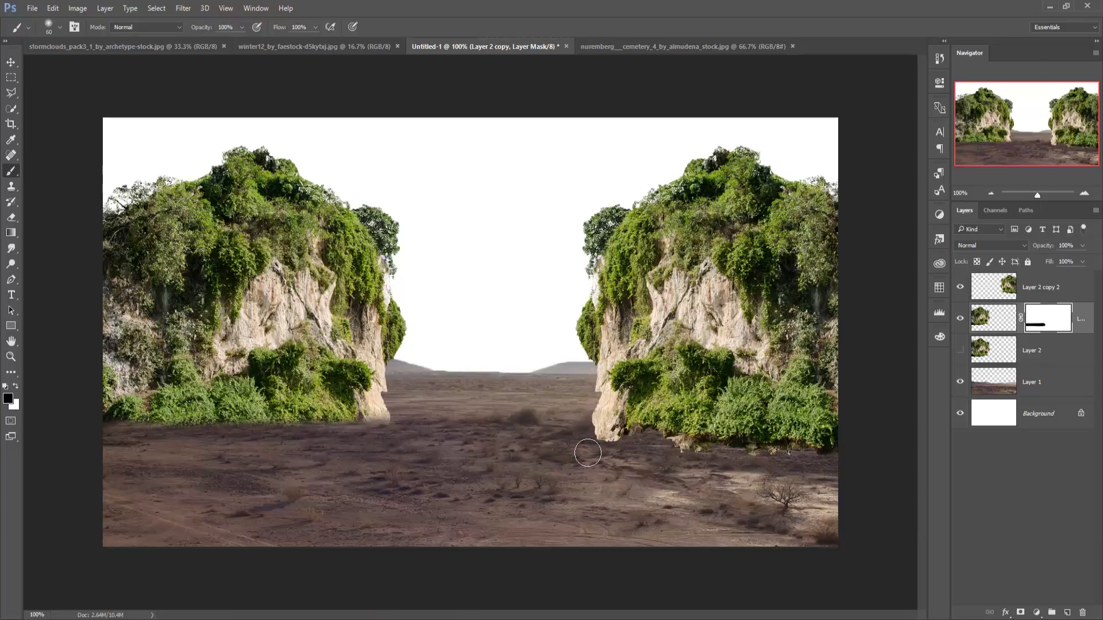
Add a mask to Layer 2 copy 2 and paint out the bushes along the right cliff's base
mouse_move(592, 452)
left_mouse_down()
mouse_move(722, 445)
mouse_move(629, 444)
mouse_move(726, 424)
left_mouse_up()
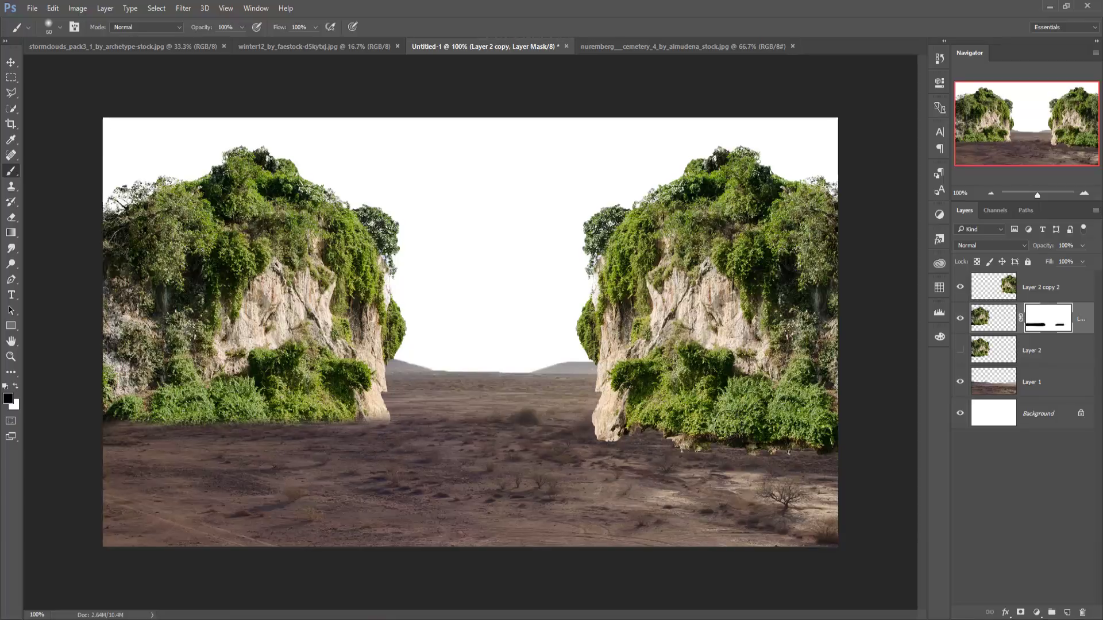
left_click(1042, 287)
left_click(1022, 614)
key("x")
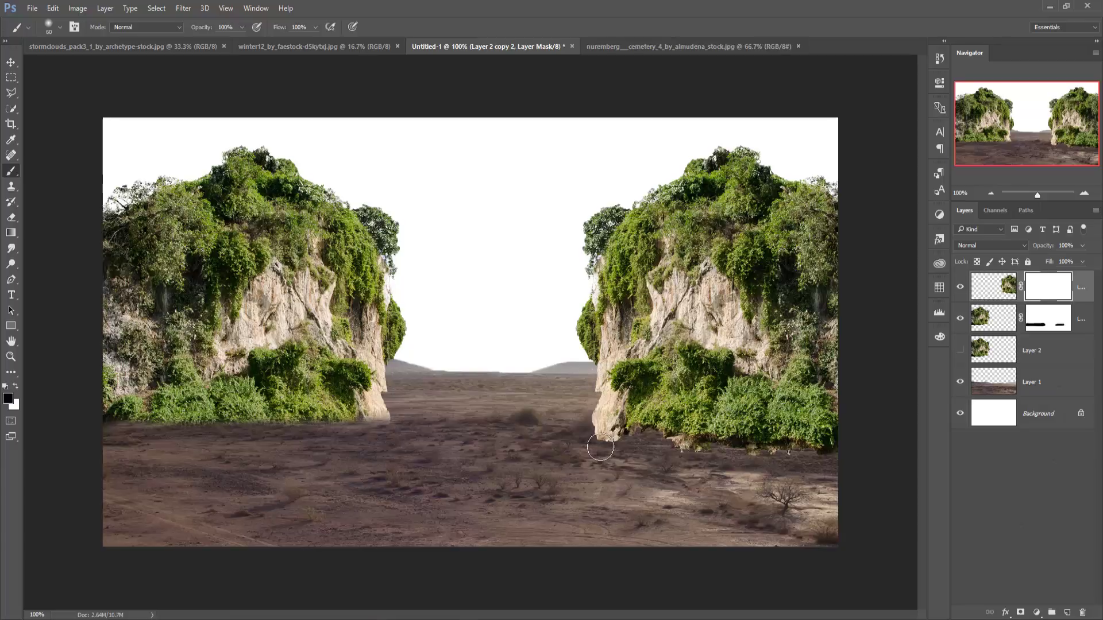
mouse_move(611, 441)
left_mouse_down()
mouse_move(591, 443)
mouse_move(864, 438)
mouse_move(815, 451)
mouse_move(802, 469)
left_mouse_up()
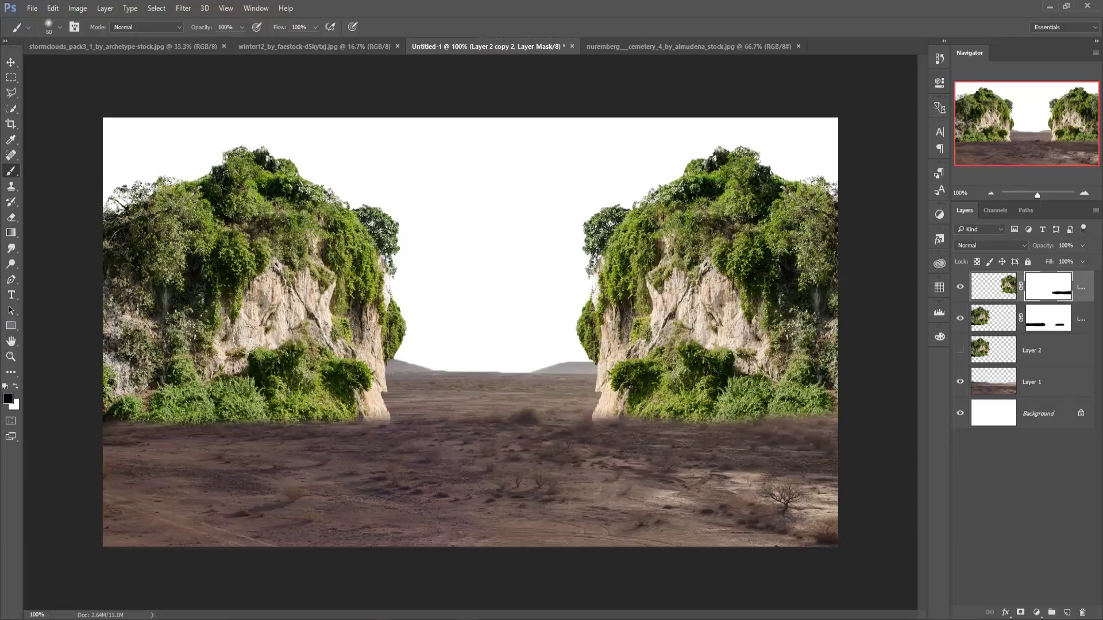
left_click(11, 61)
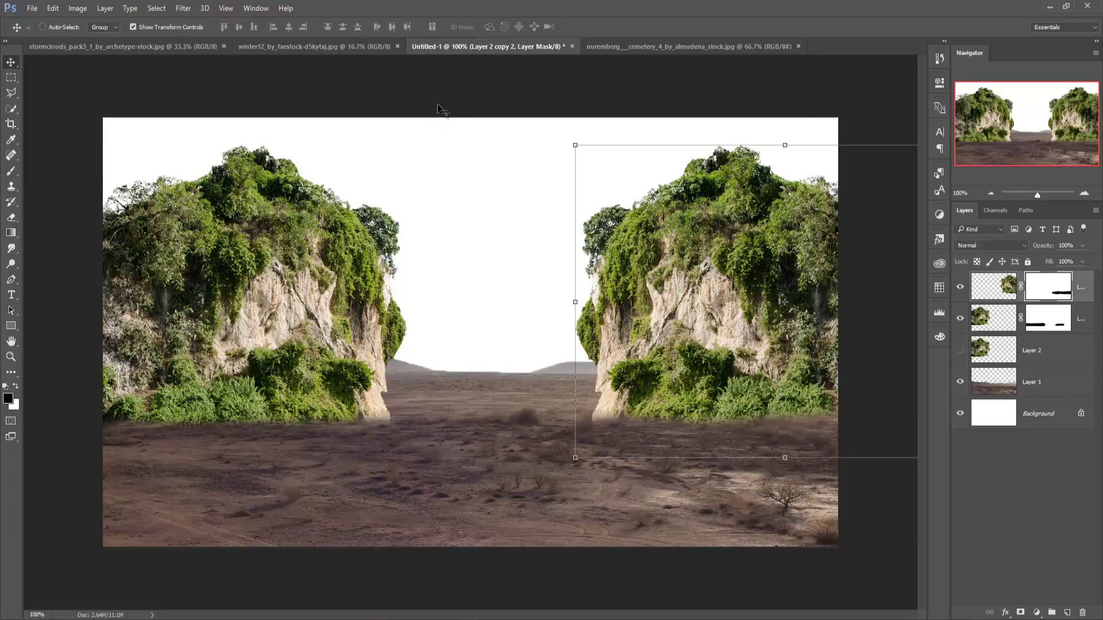
Switch between the open documents to bring up the cemetery angel statue photo
left_click(115, 49)
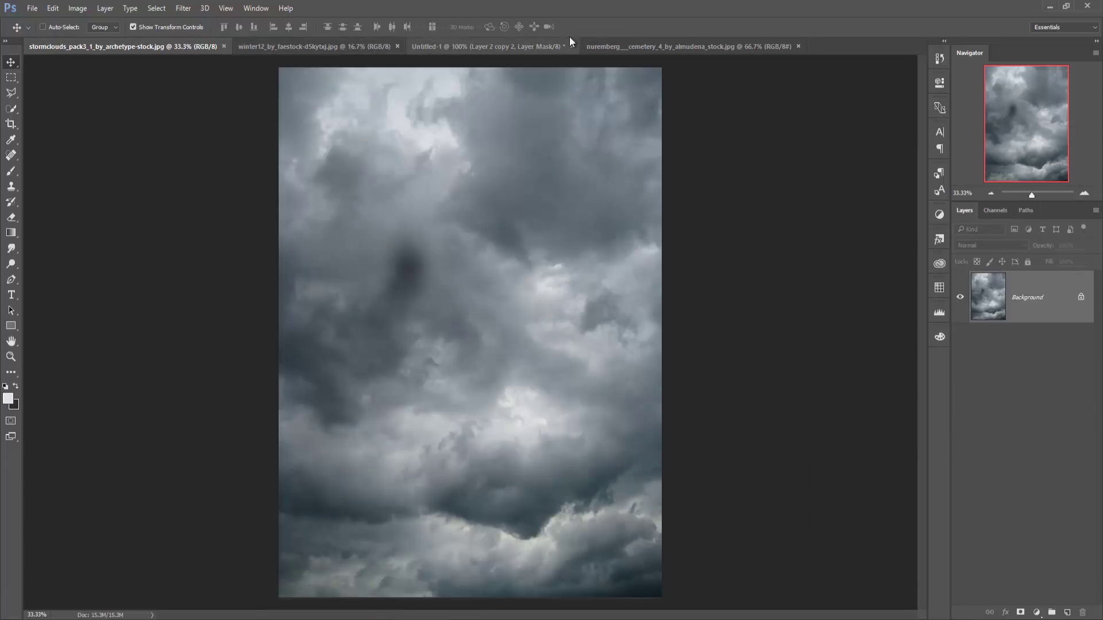
left_click(612, 48)
left_click(523, 49)
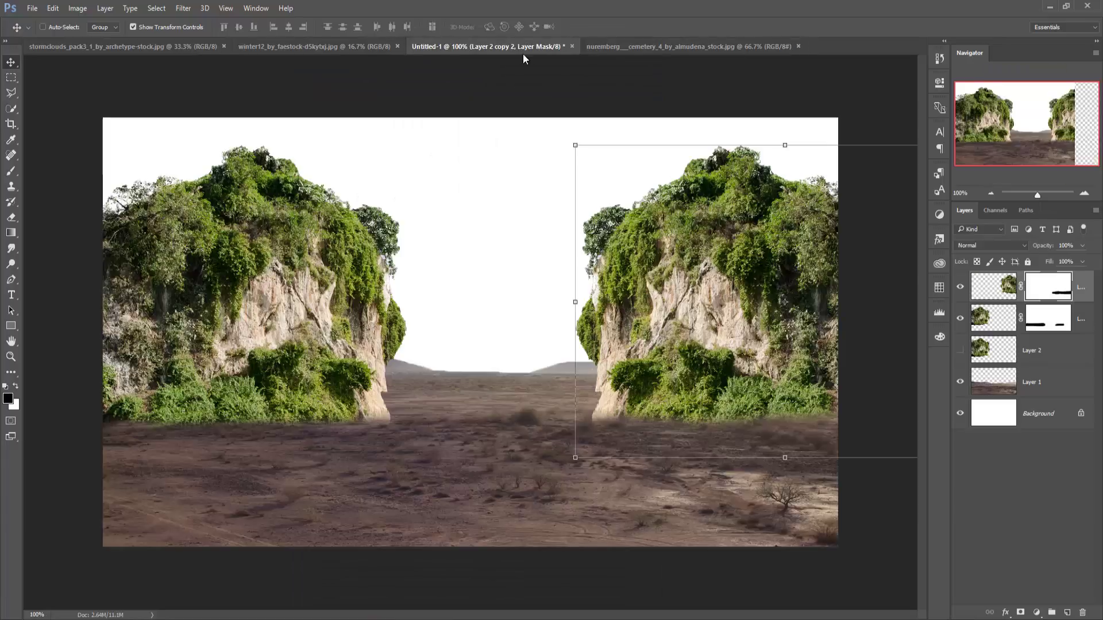
left_click(672, 49)
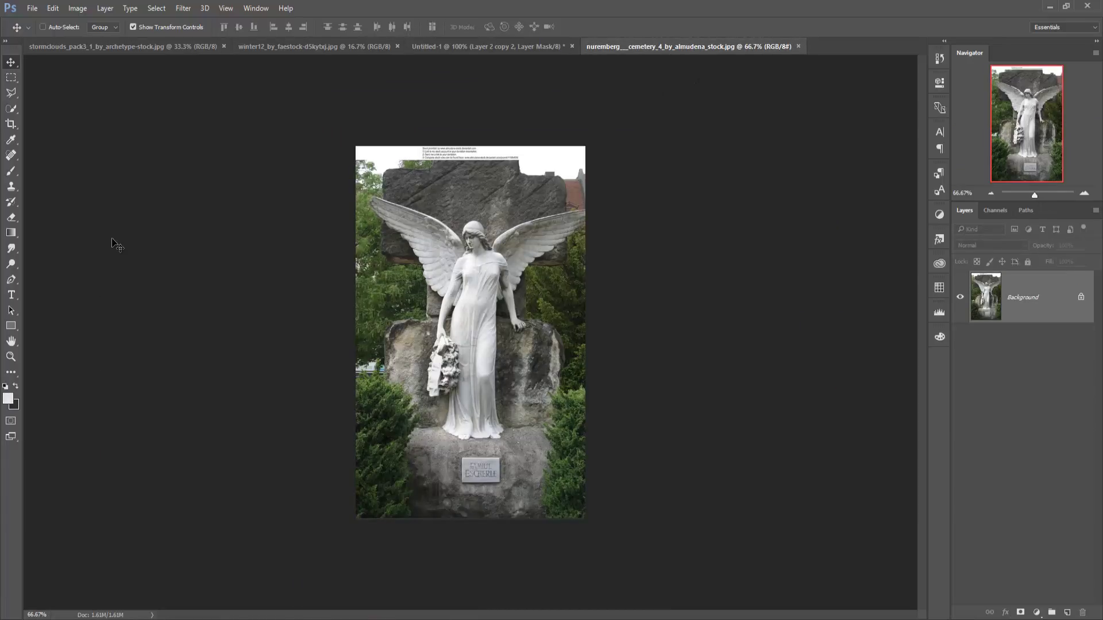
Quick-select the angel's wings and body, adding the fingers on the rock and subtracting strays
left_click(8, 113)
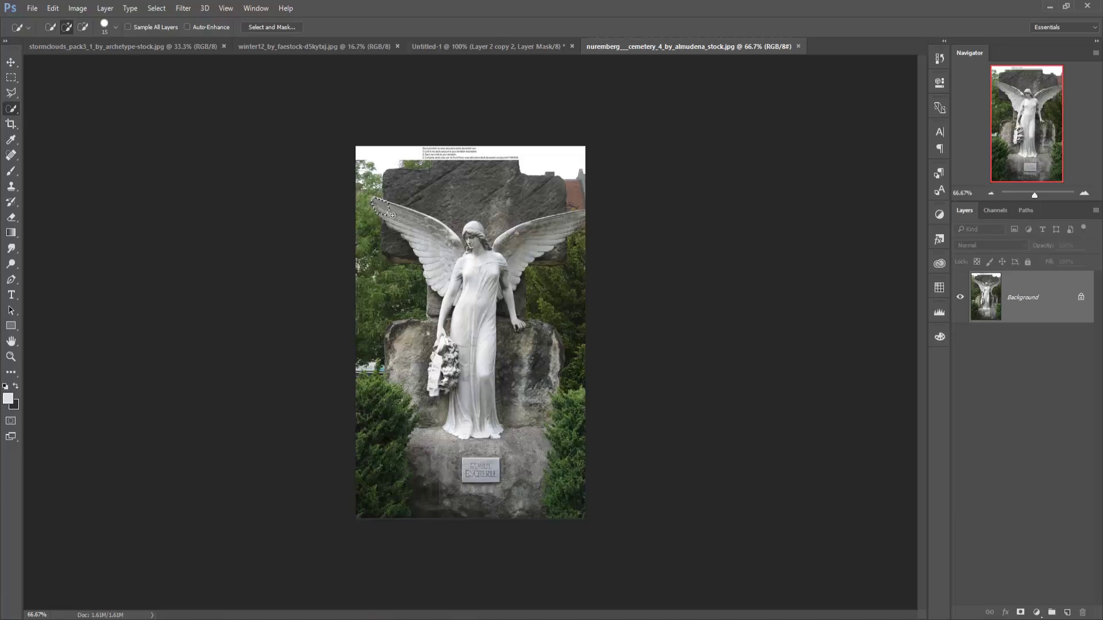
mouse_move(392, 215)
left_mouse_down()
mouse_move(504, 276)
mouse_move(520, 324)
left_mouse_up()
key("ctrl+plus")
key("ctrl+plus")
key("ctrl+plus")
key("bracketleft")
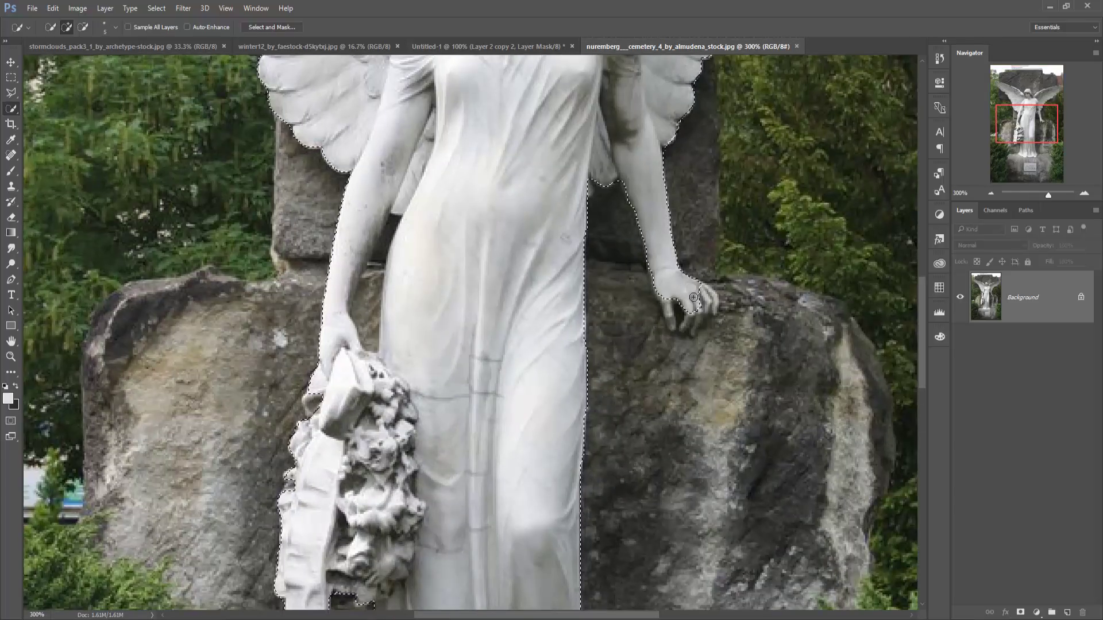
left_click_drag(693, 297, 669, 316)
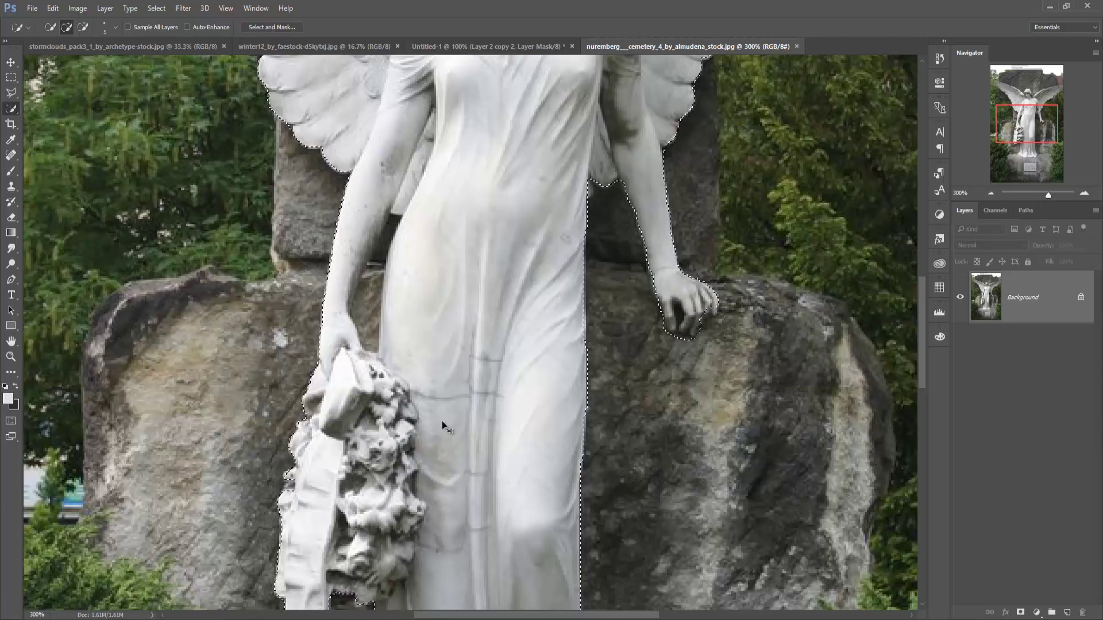
key("ctrl+minus")
key("ctrl+minus")
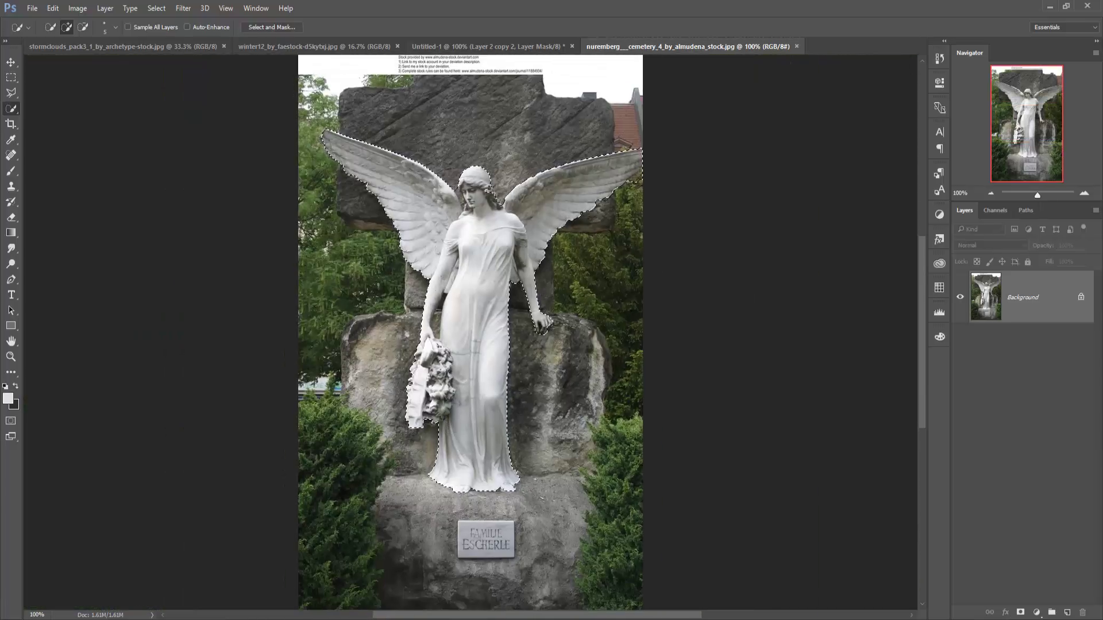
key("alt")
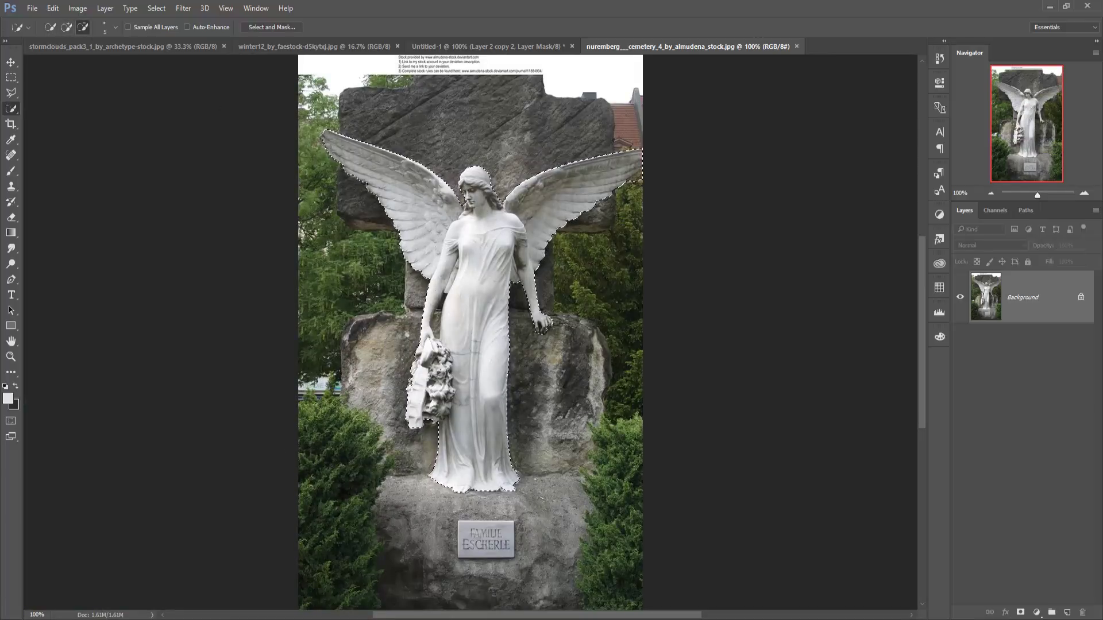
key("alt")
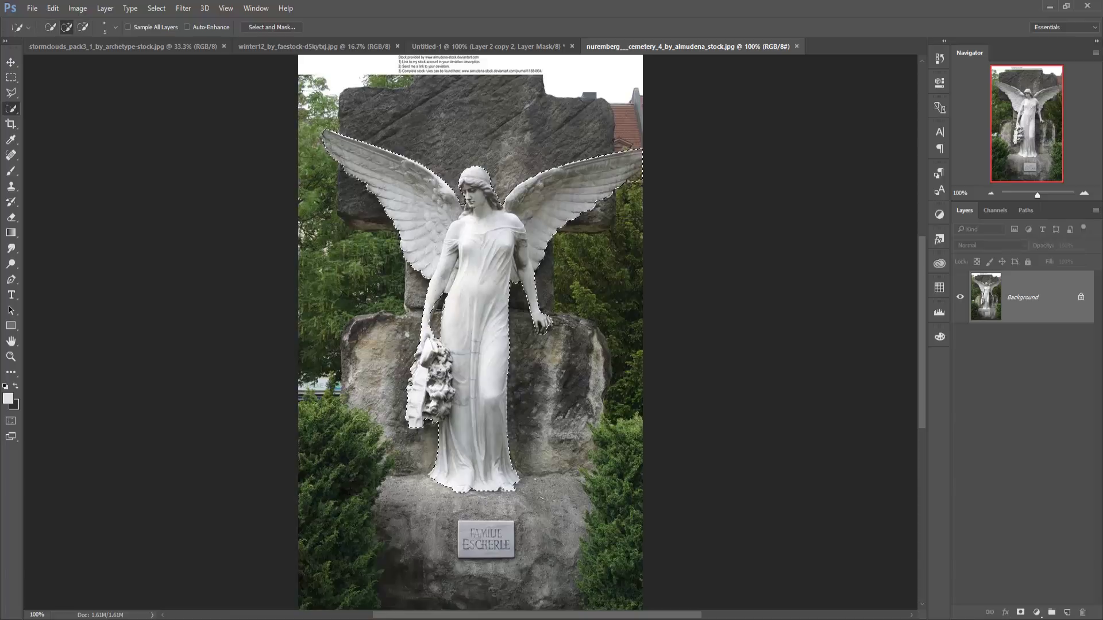
key("alt")
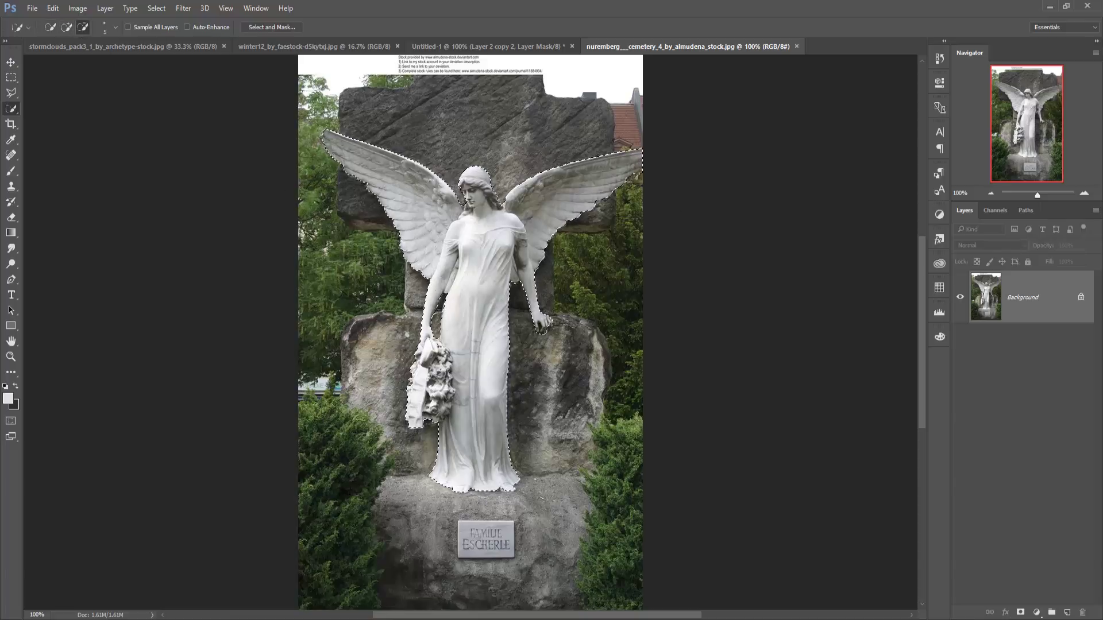
Drag the selected angel from the cemetery photo into the composite as Layer 3
key("v")
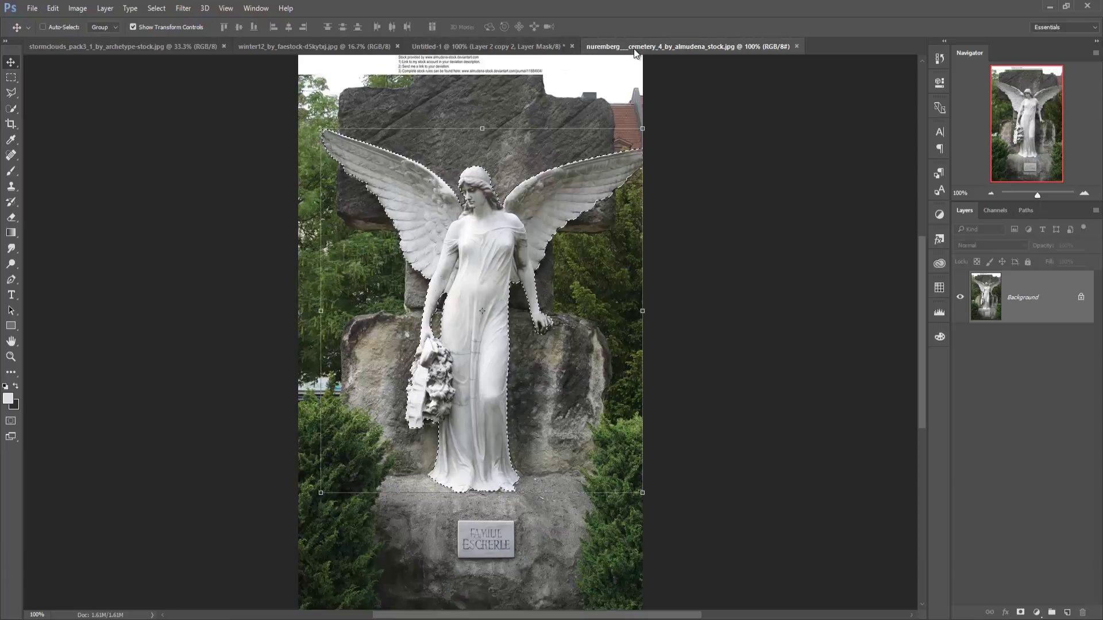
left_click_drag(633, 48, 633, 97)
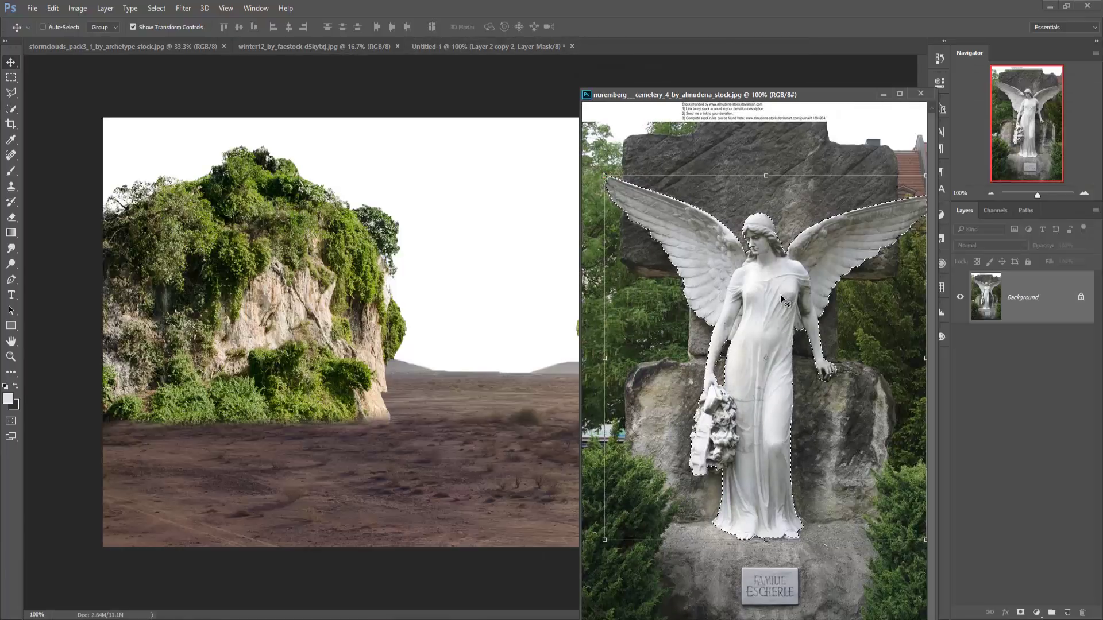
left_click_drag(780, 294, 455, 243)
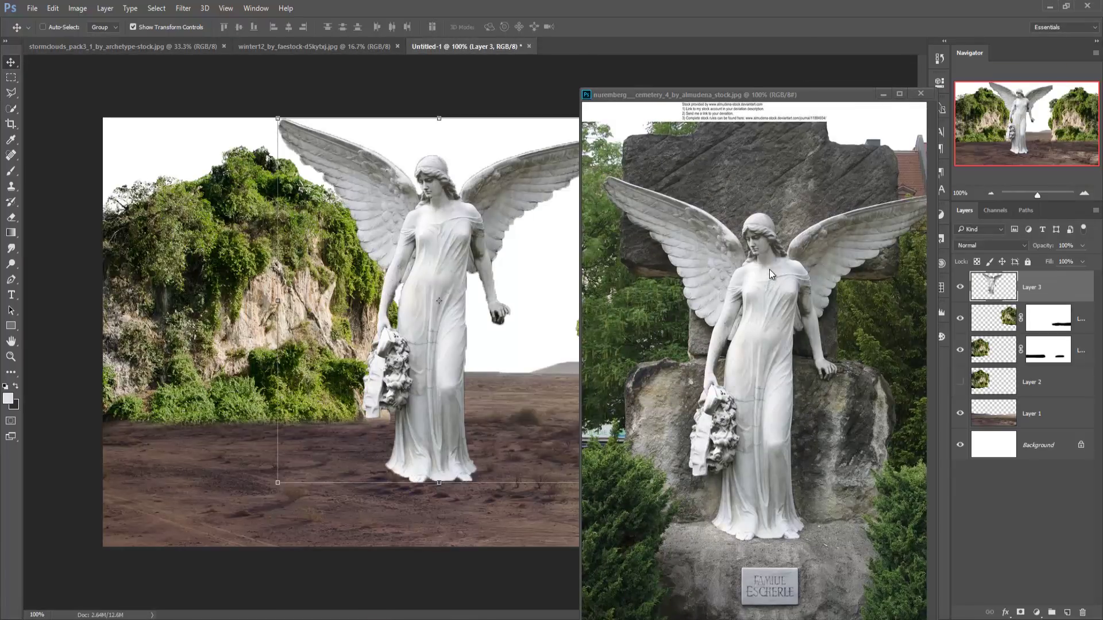
left_click(884, 95)
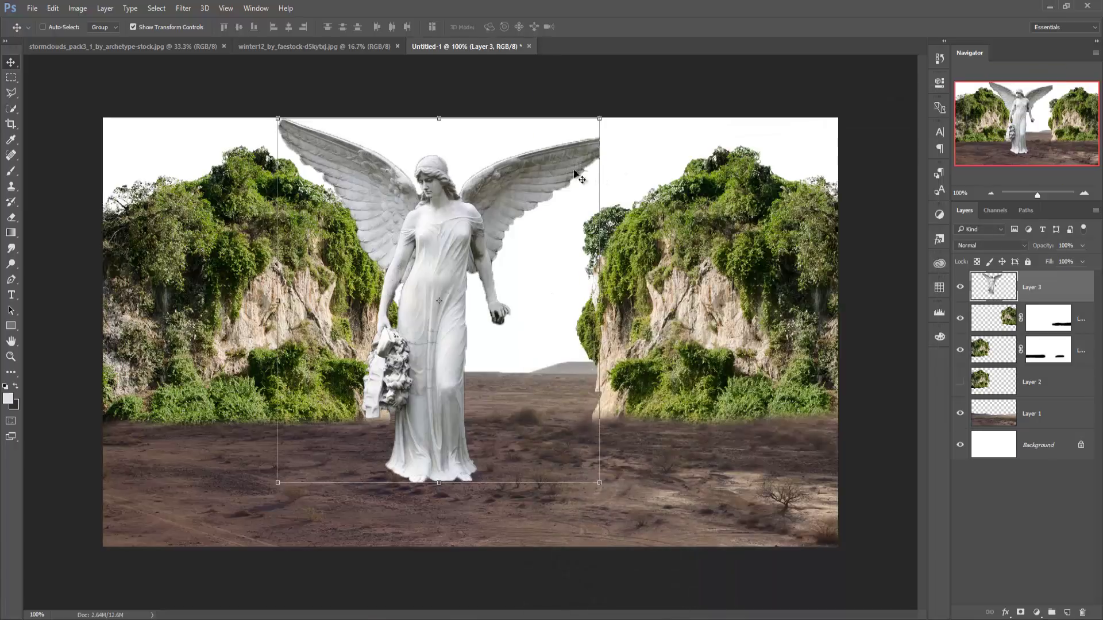
Scale the angel down, place it before the left cliff, and stretch it slightly taller
left_click_drag(468, 214, 397, 189)
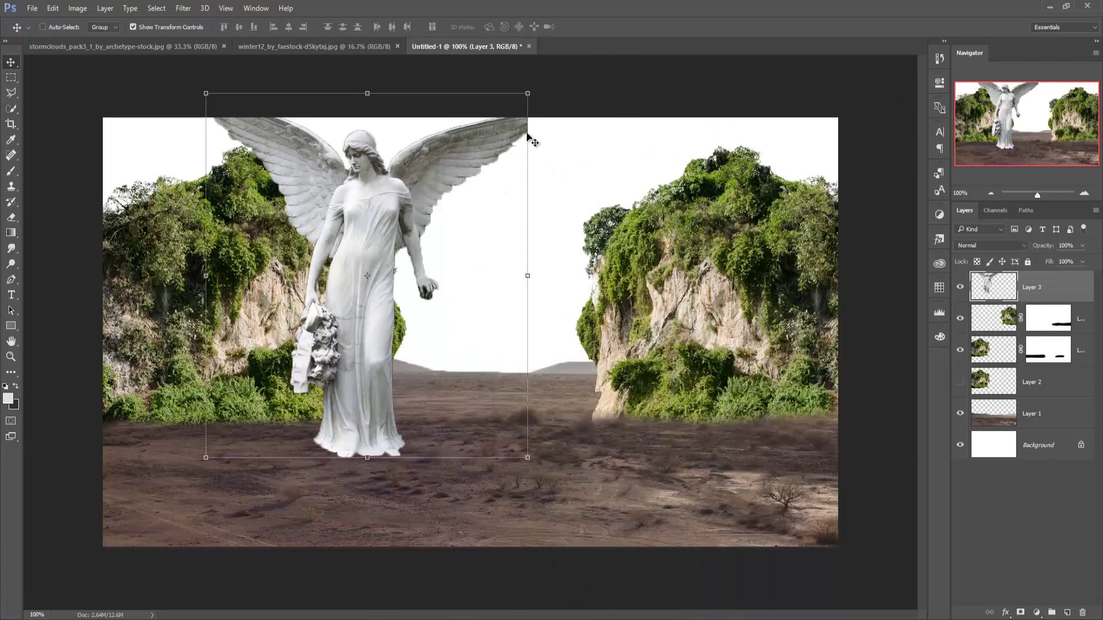
left_click_drag(529, 98, 519, 127)
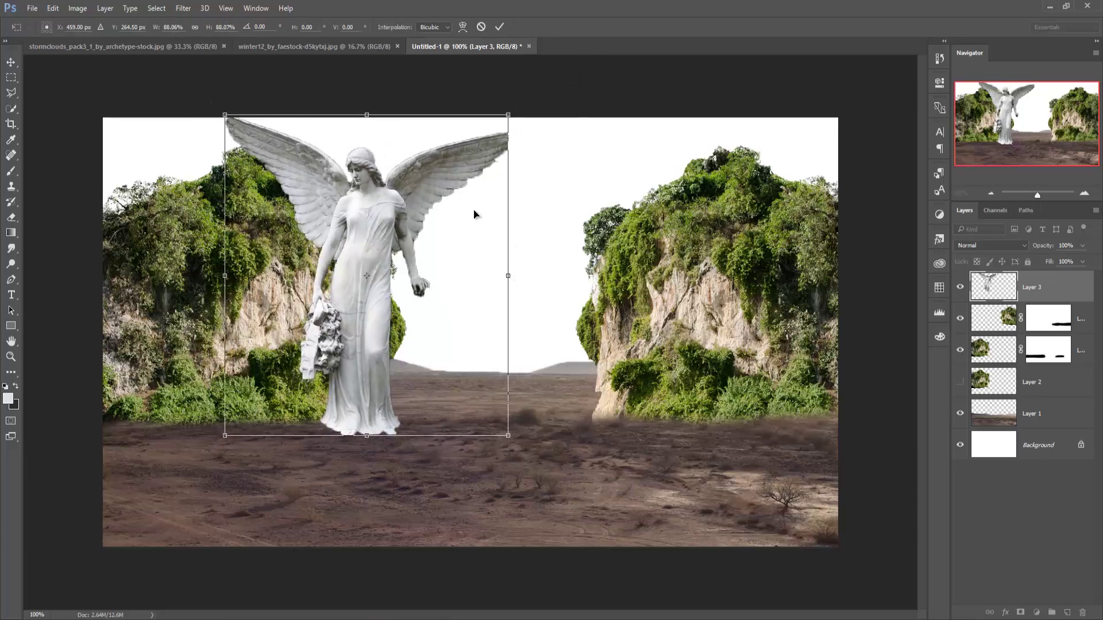
left_click_drag(377, 281, 369, 273)
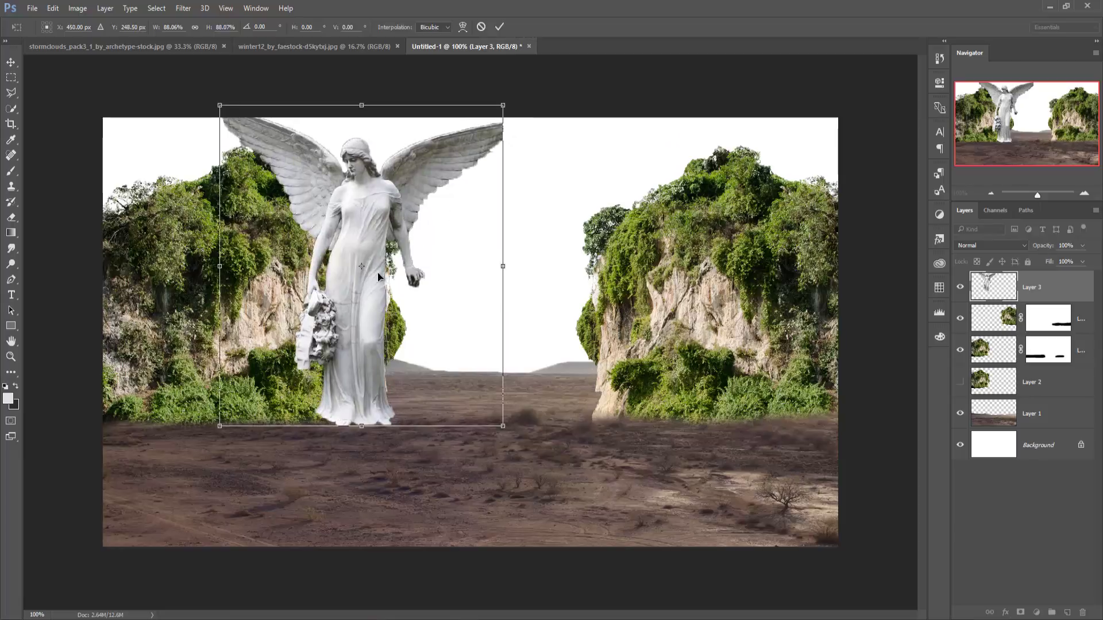
left_click(499, 27)
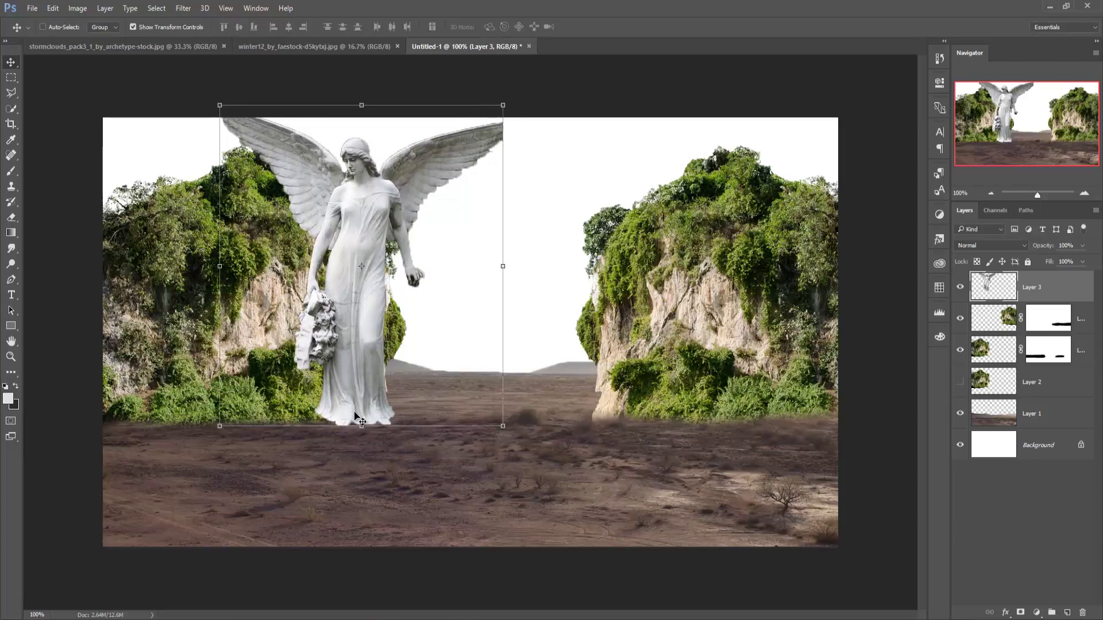
left_click_drag(360, 425, 362, 428)
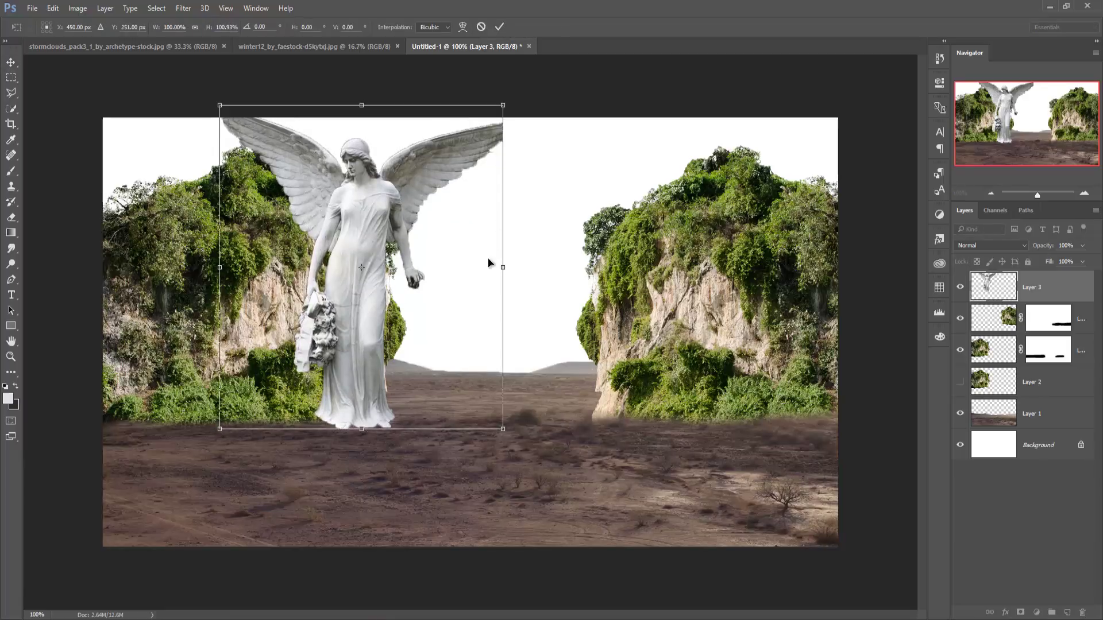
left_click(499, 27)
Duplicate the angel as Layer 3 copy and move it to the right side
right_click(1029, 288)
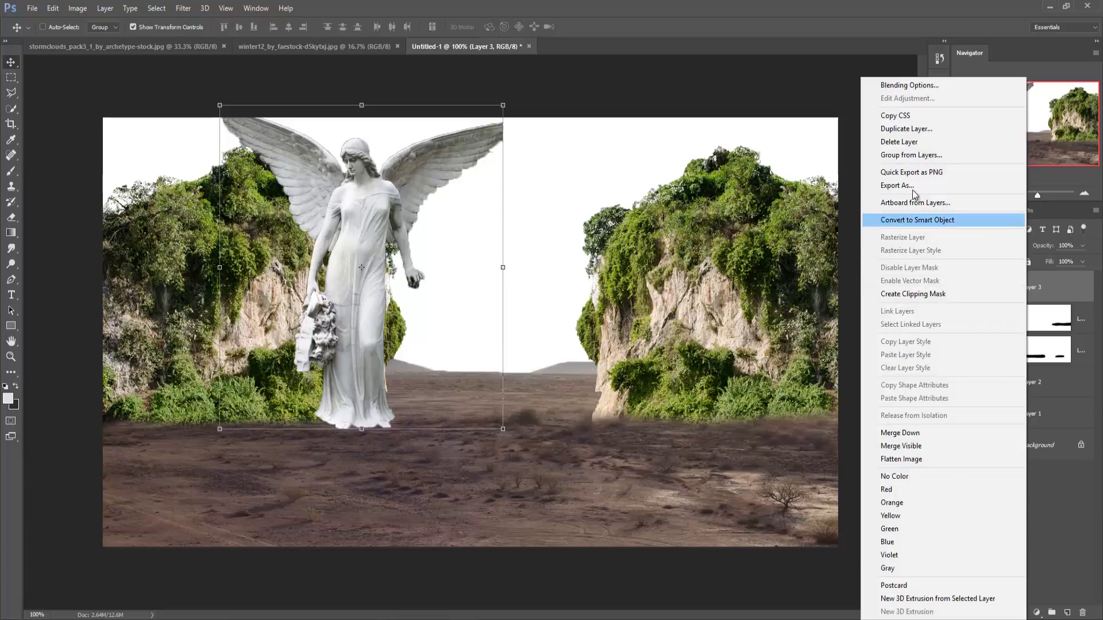
left_click(896, 132)
left_click(664, 196)
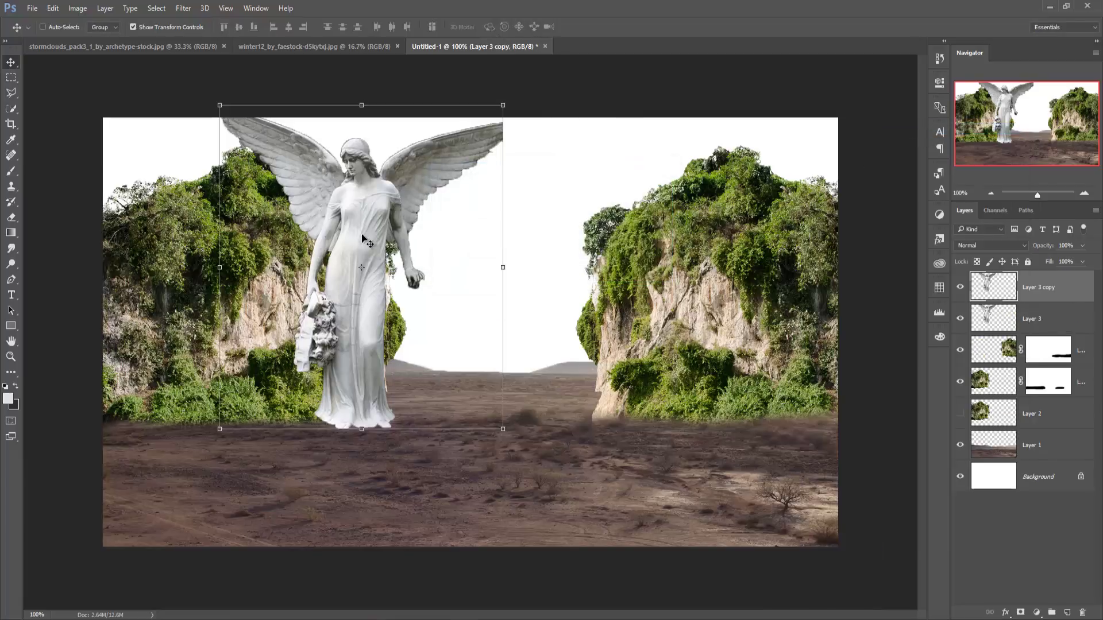
left_click_drag(357, 243, 626, 245)
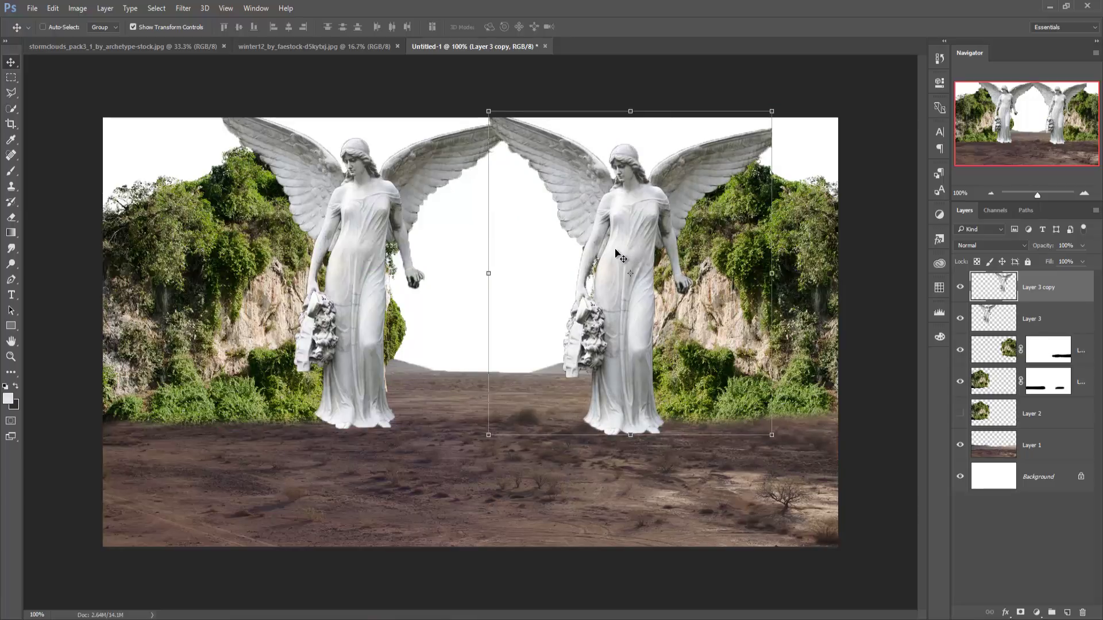
left_click_drag(640, 255, 630, 259)
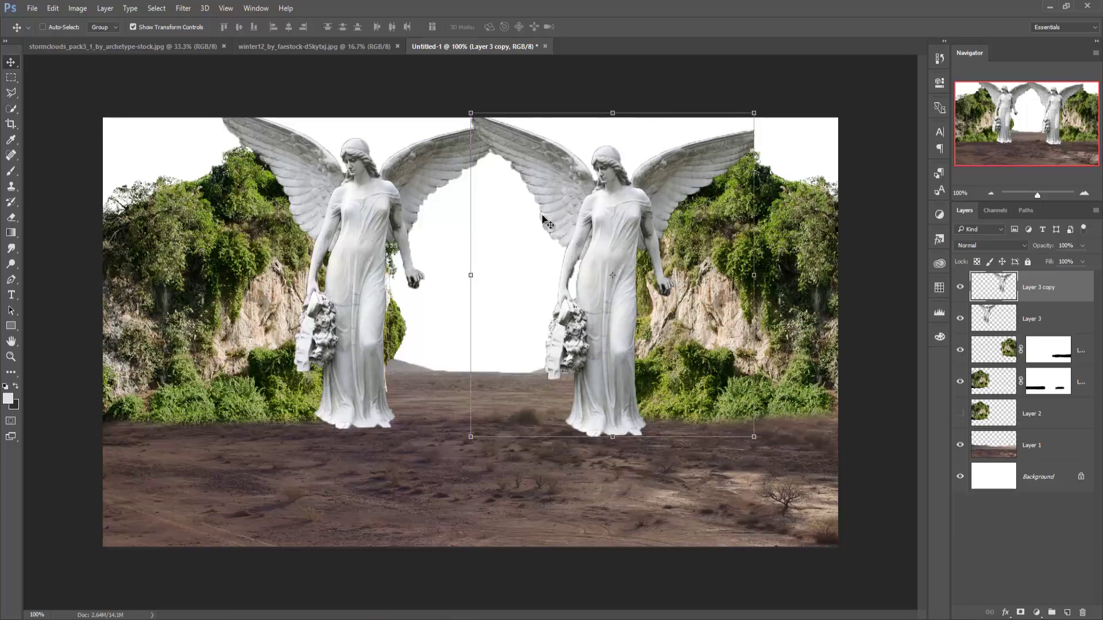
Flip Layer 3 copy horizontally and align it so the angels' wings meet, zoomed to 400%
left_click(53, 8)
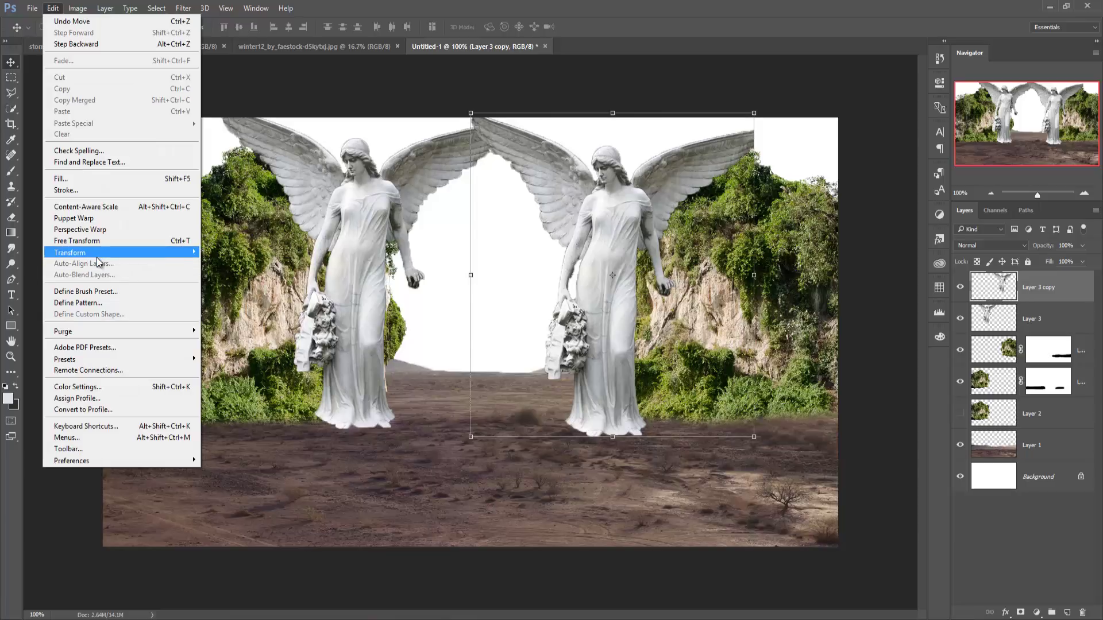
mouse_move(71, 251)
left_click(212, 381)
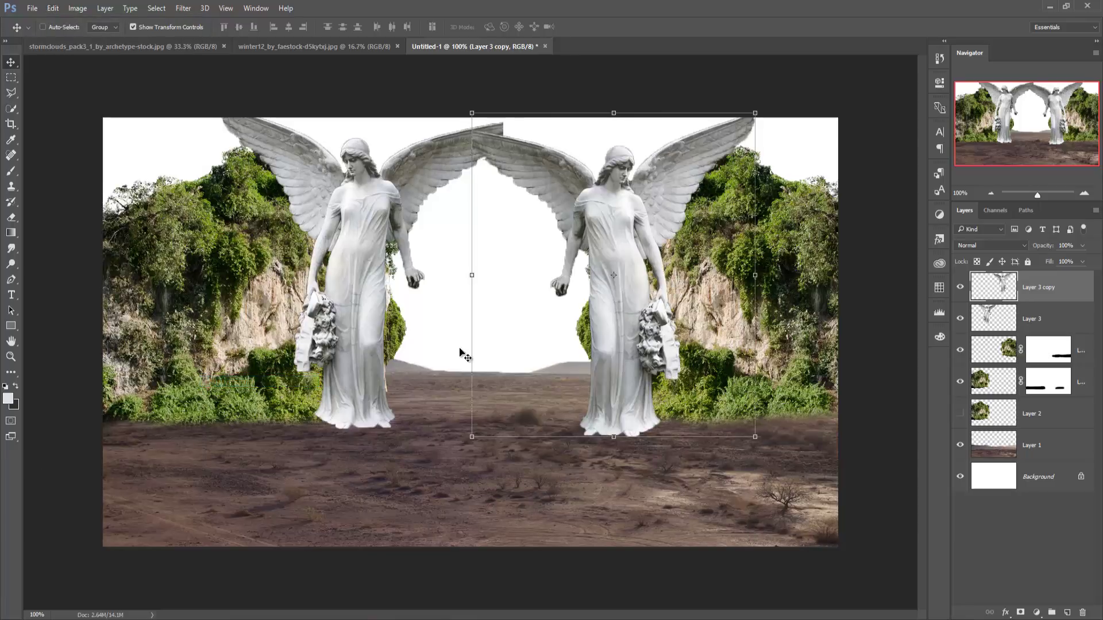
left_click_drag(619, 299, 609, 282)
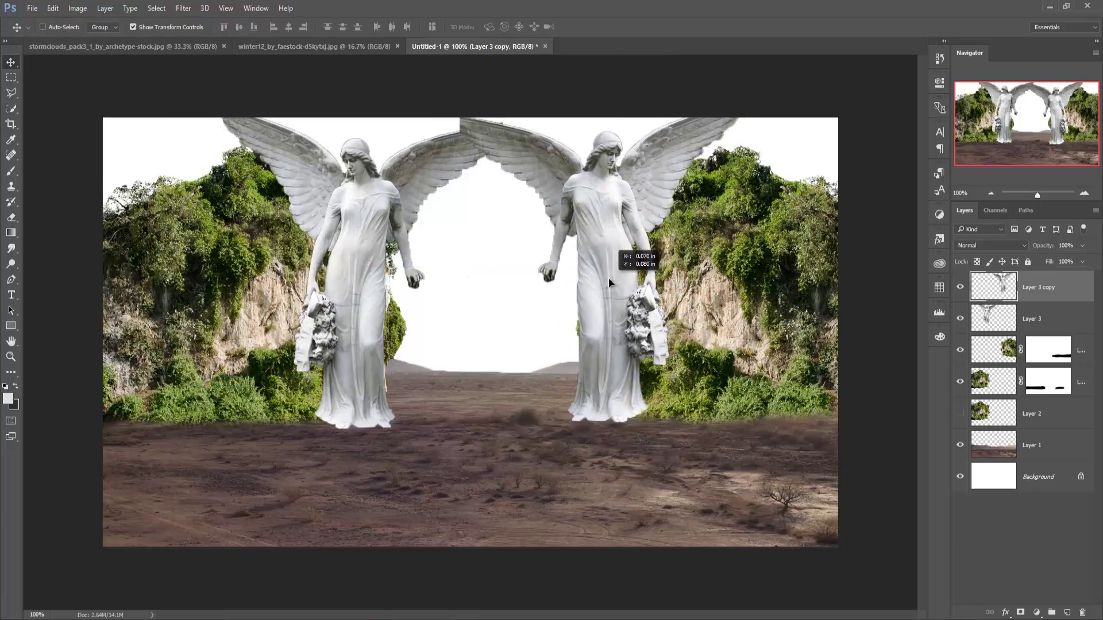
left_click_drag(609, 281, 609, 286)
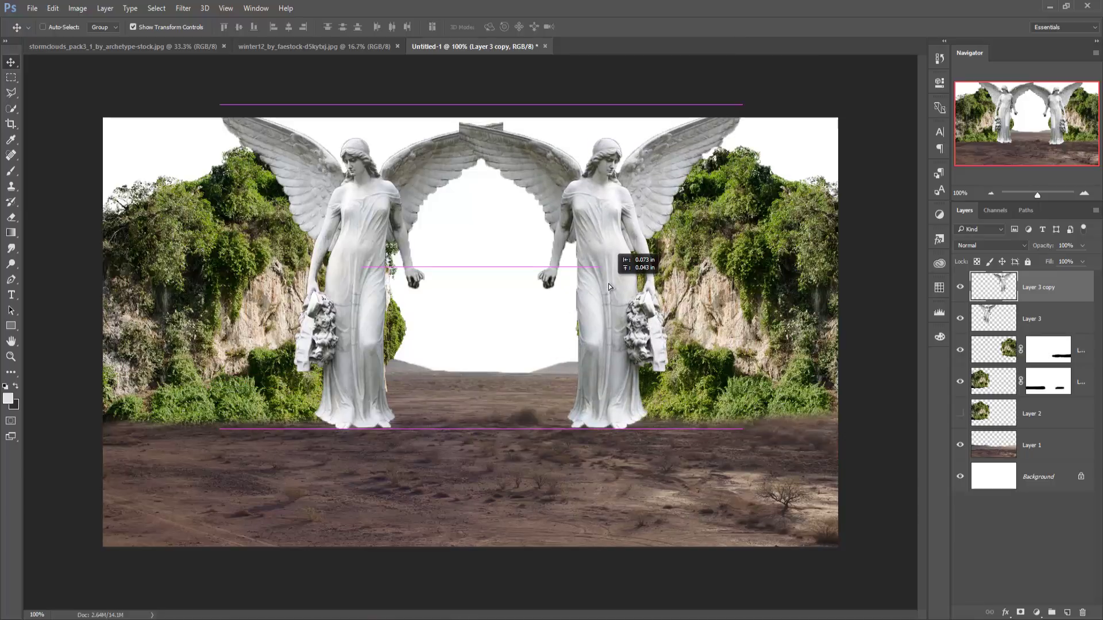
left_click_drag(608, 284, 609, 286)
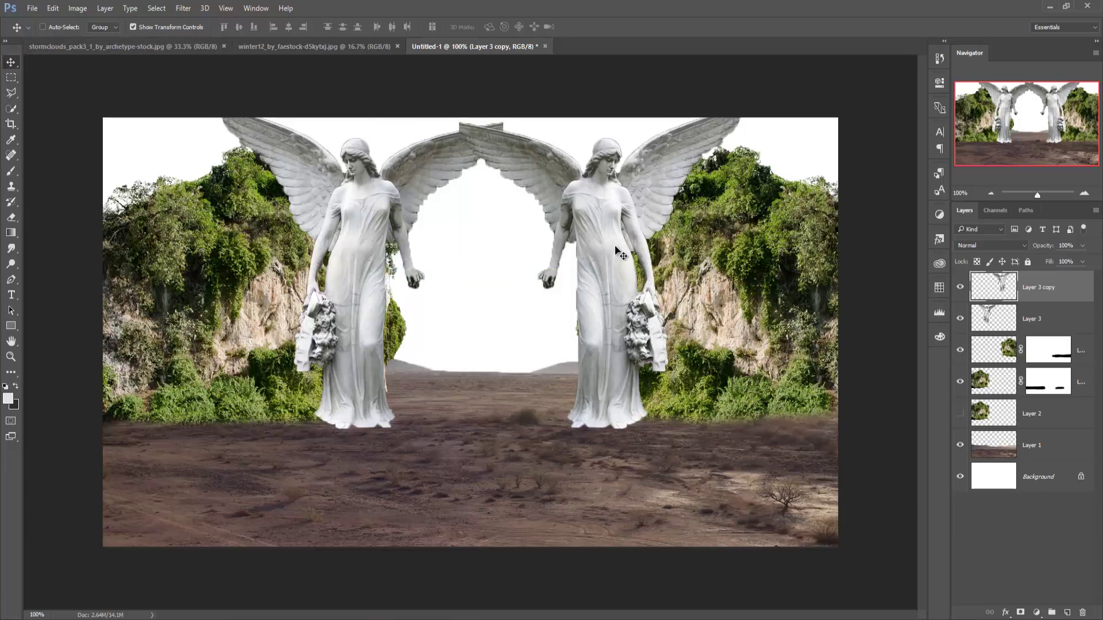
left_click(1045, 320)
left_click(1036, 288)
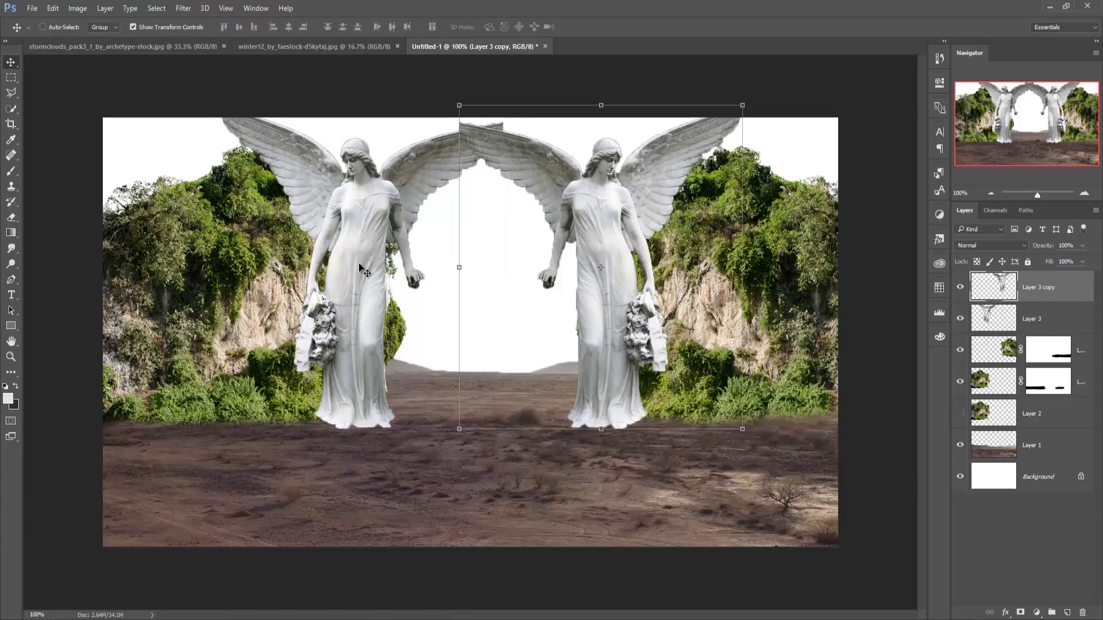
key("ctrl+plus")
key("ctrl+plus")
key("ctrl+plus")
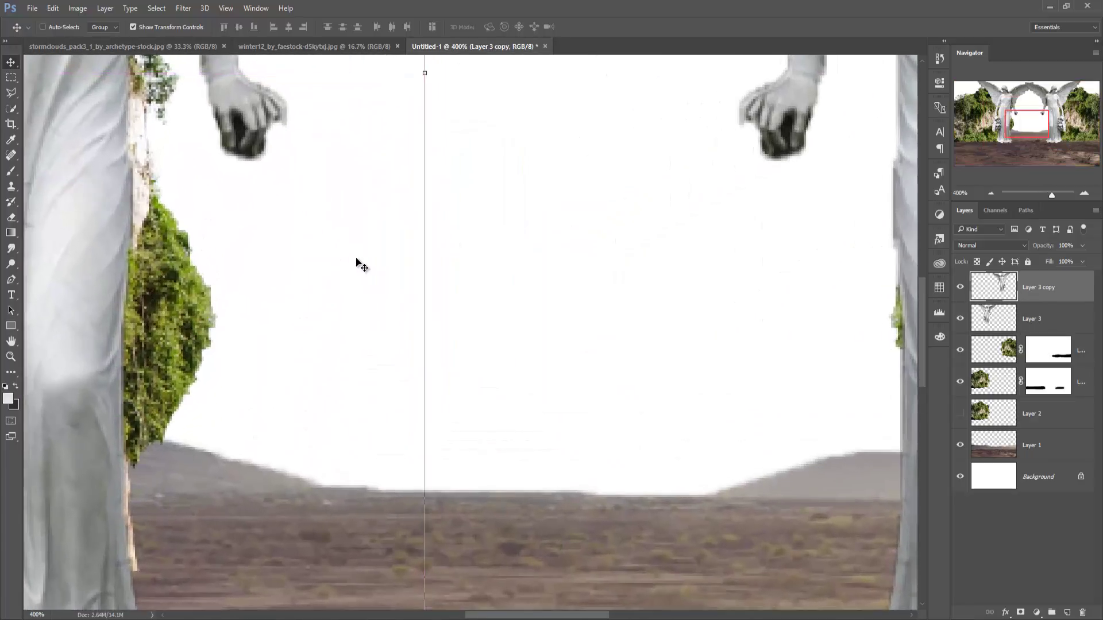
Outline the first angel's dark hand patch with the Polygonal Lasso and delete it on Layer 3
left_click_drag(360, 263, 529, 414)
left_click(11, 93)
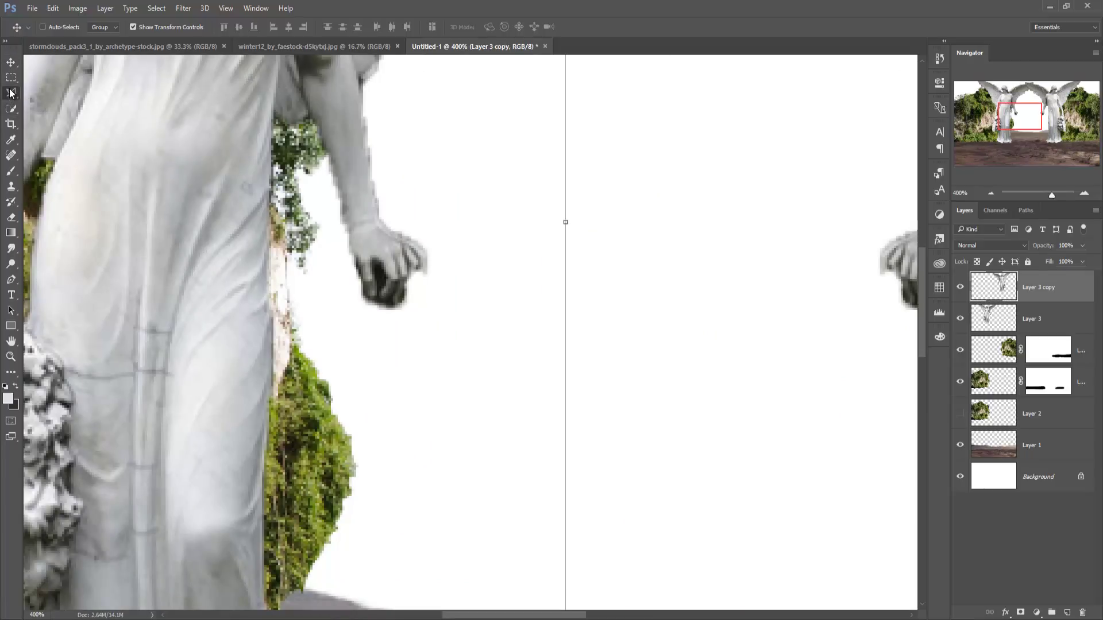
left_click(379, 297)
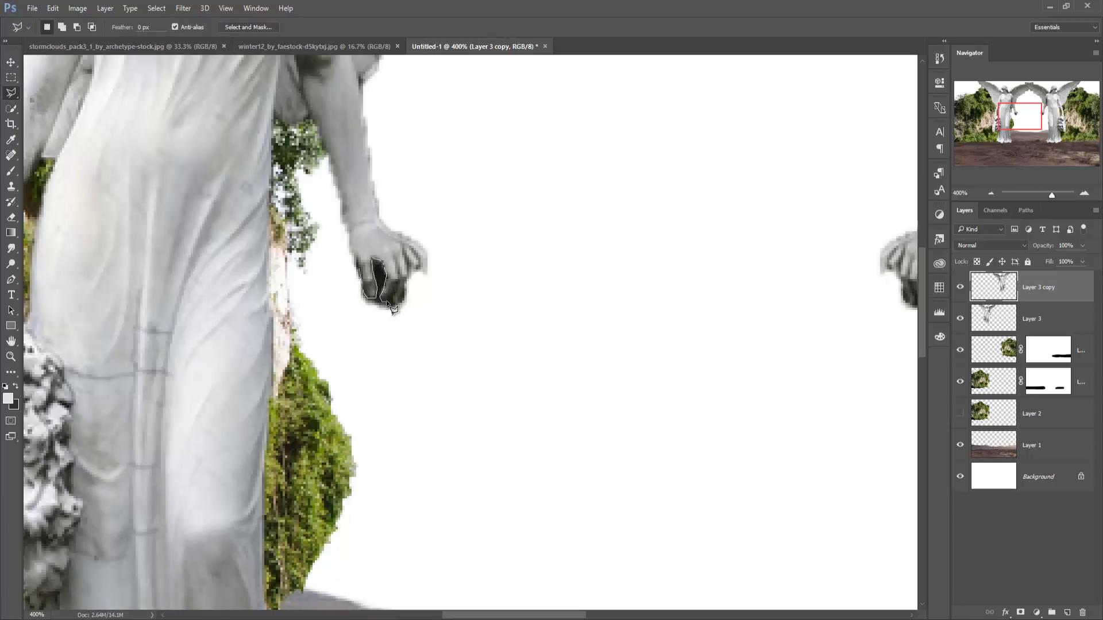
left_click(396, 305)
left_click(410, 290)
left_click(407, 315)
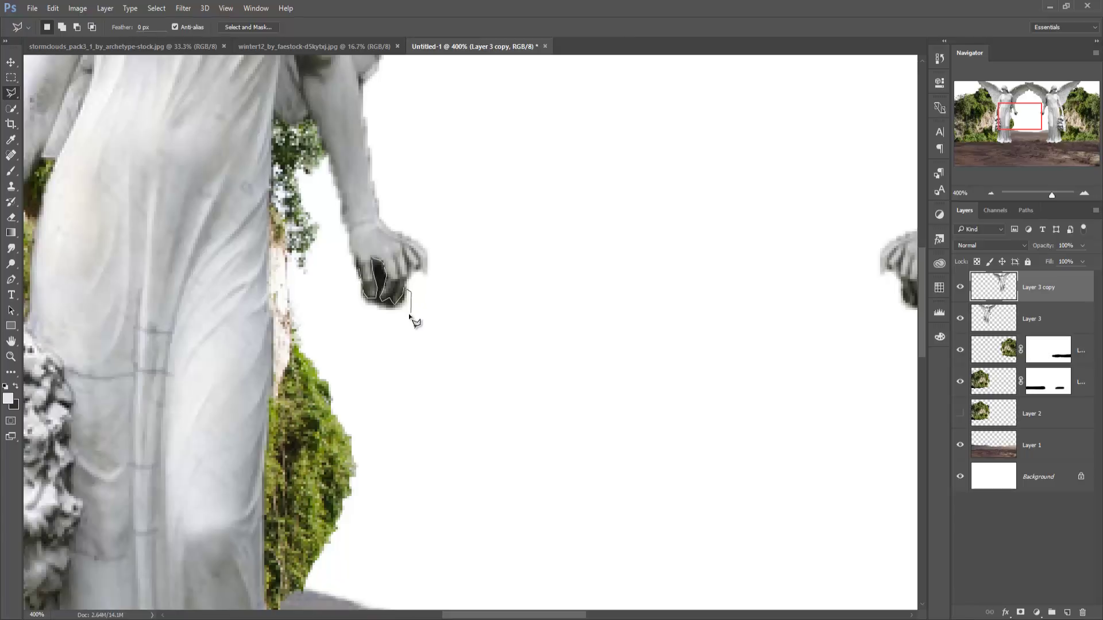
left_click(356, 305)
left_click(344, 261)
left_click(355, 266)
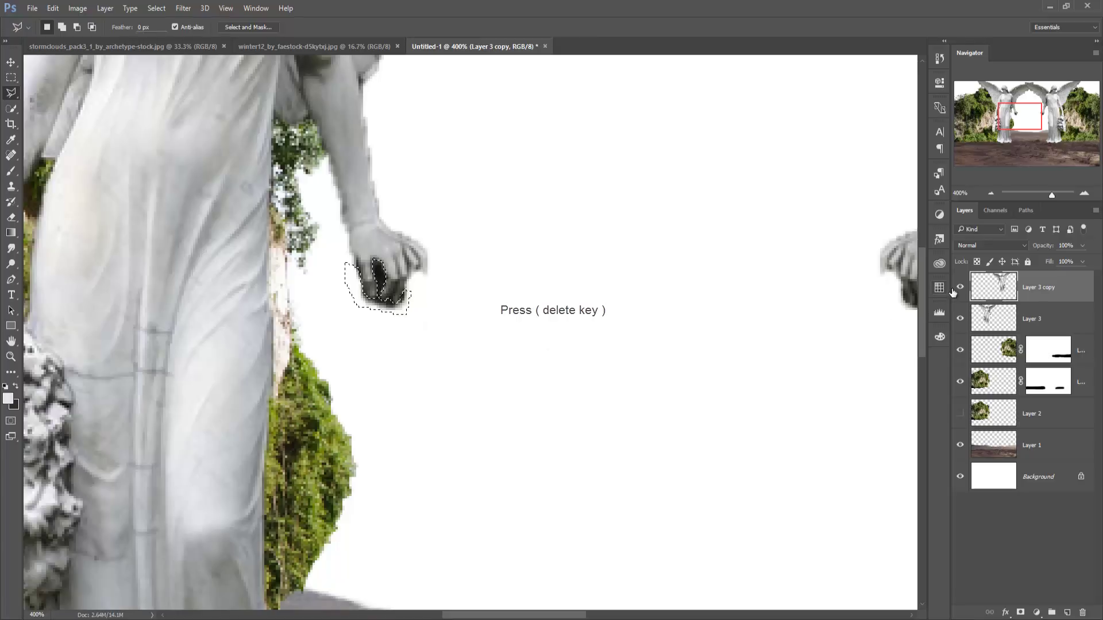
left_click(1037, 321)
key("Delete")
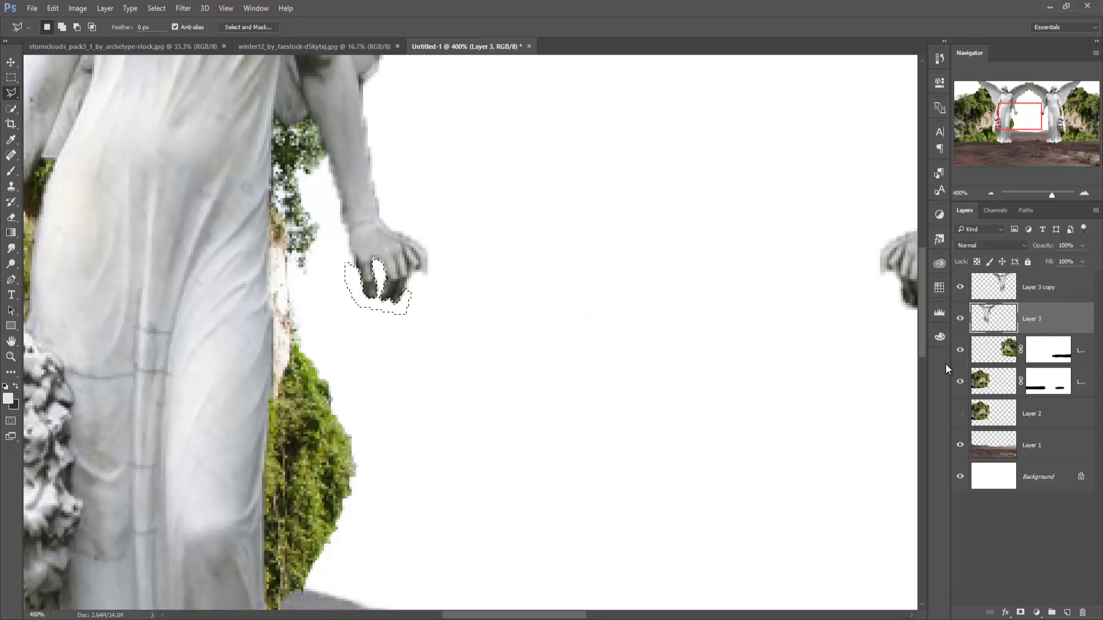
Outline the second angel's dark hand patch and target Layer 3 copy
left_click_drag(660, 365, 352, 389)
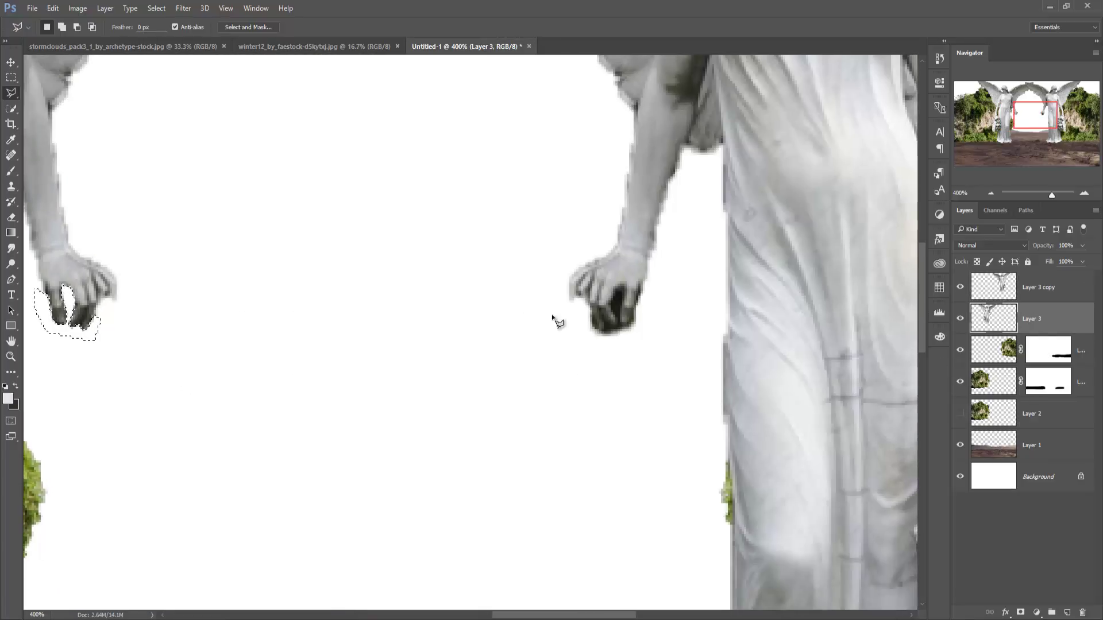
left_click(589, 315)
left_click(648, 289)
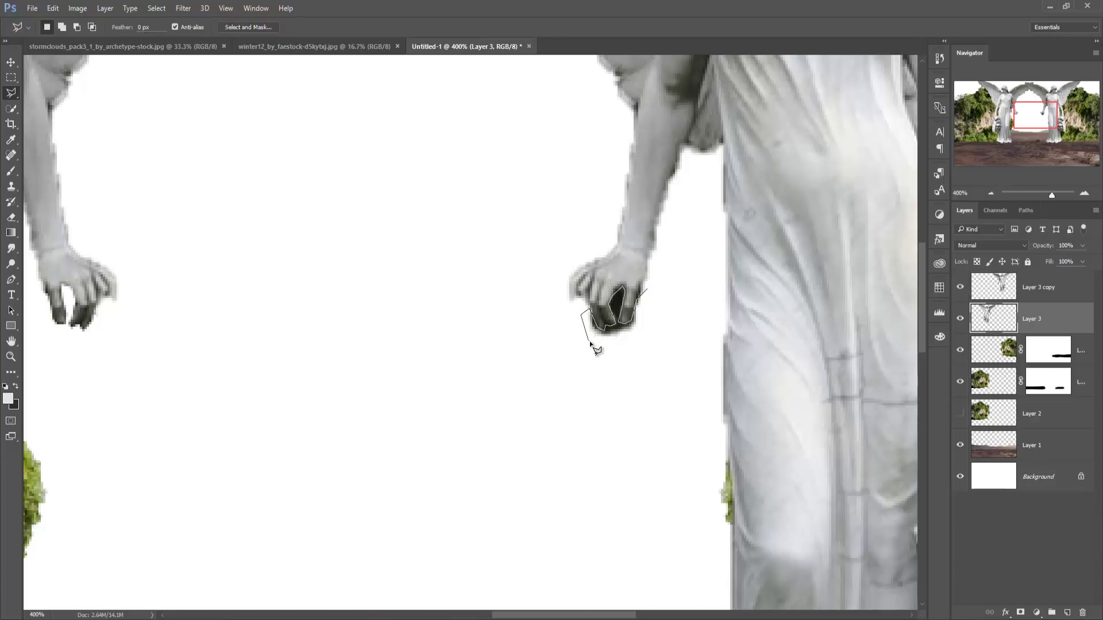
left_click(587, 339)
left_click(629, 354)
left_click(647, 292)
left_click(1034, 288)
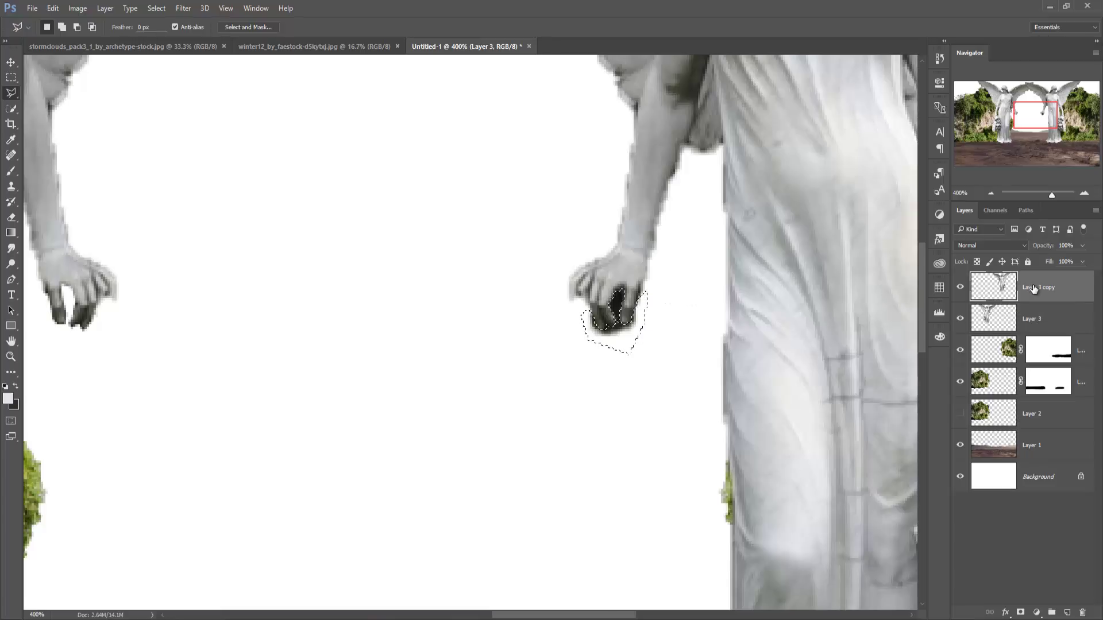
Deselect the hand selection and return the view to 100%
left_click(159, 10)
left_click(164, 30)
key("v")
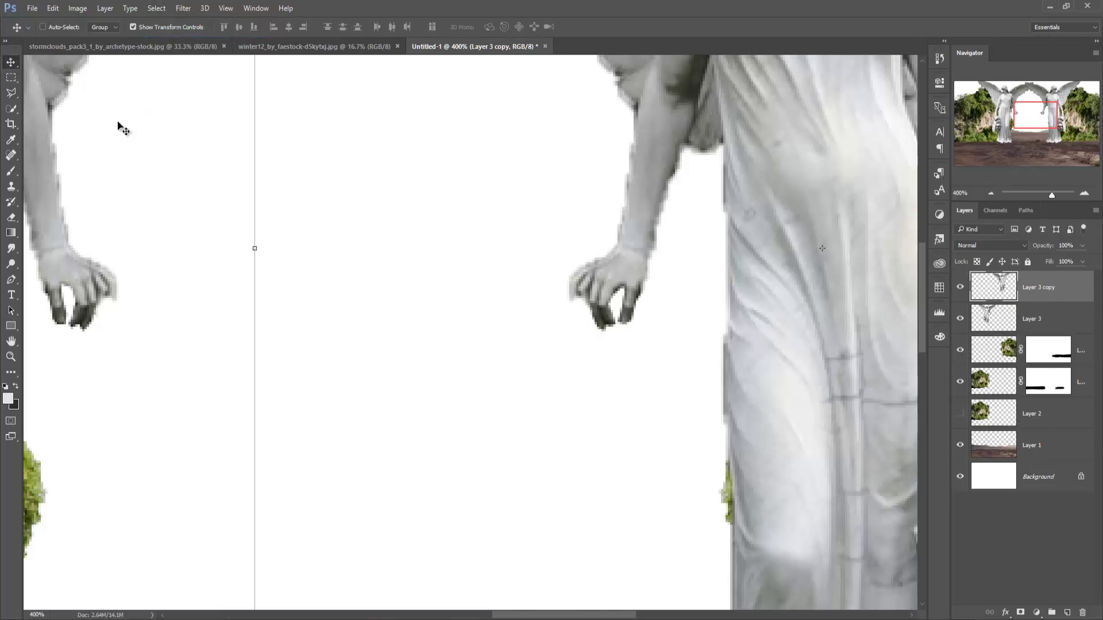
key("ctrl+1")
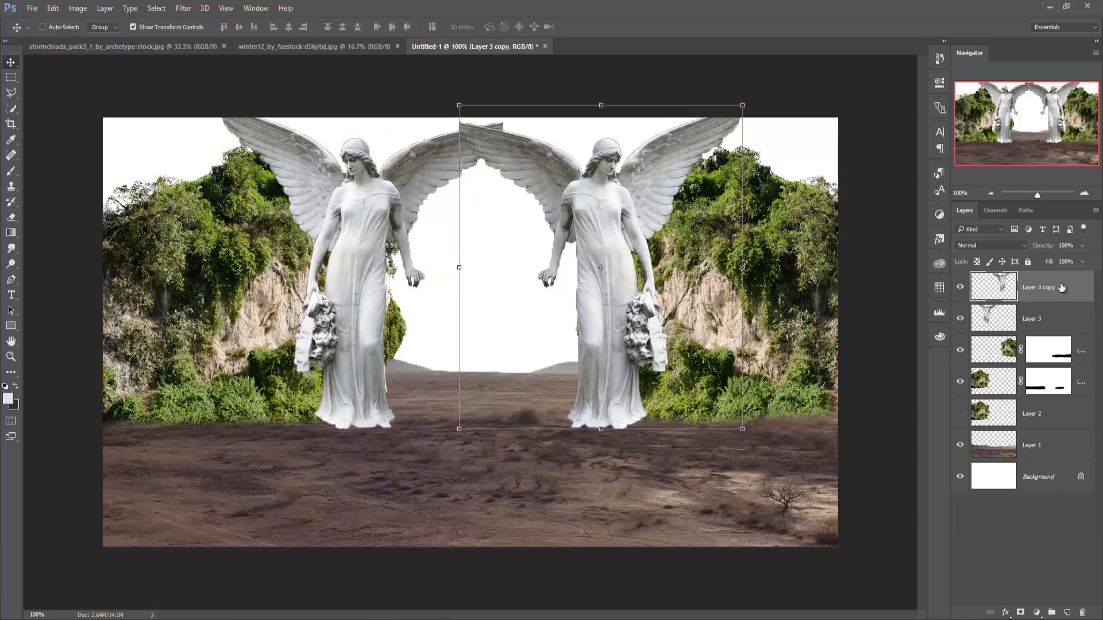
Merge the two angel statue layers into a single layer
left_click(1056, 318, "ctrl")
right_click(1057, 318)
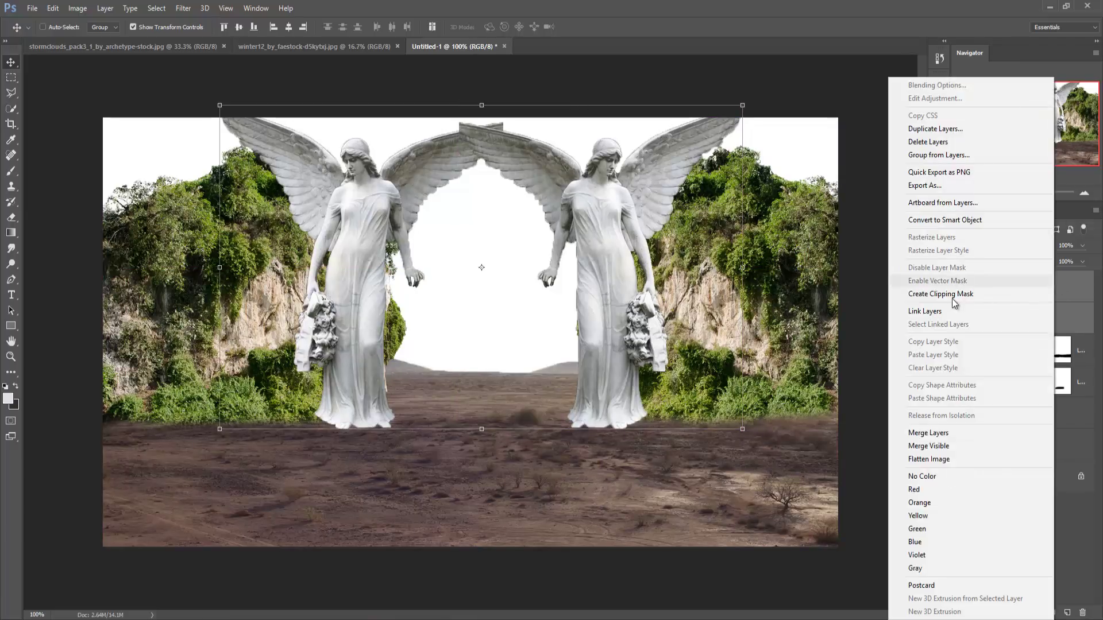
left_click(930, 433)
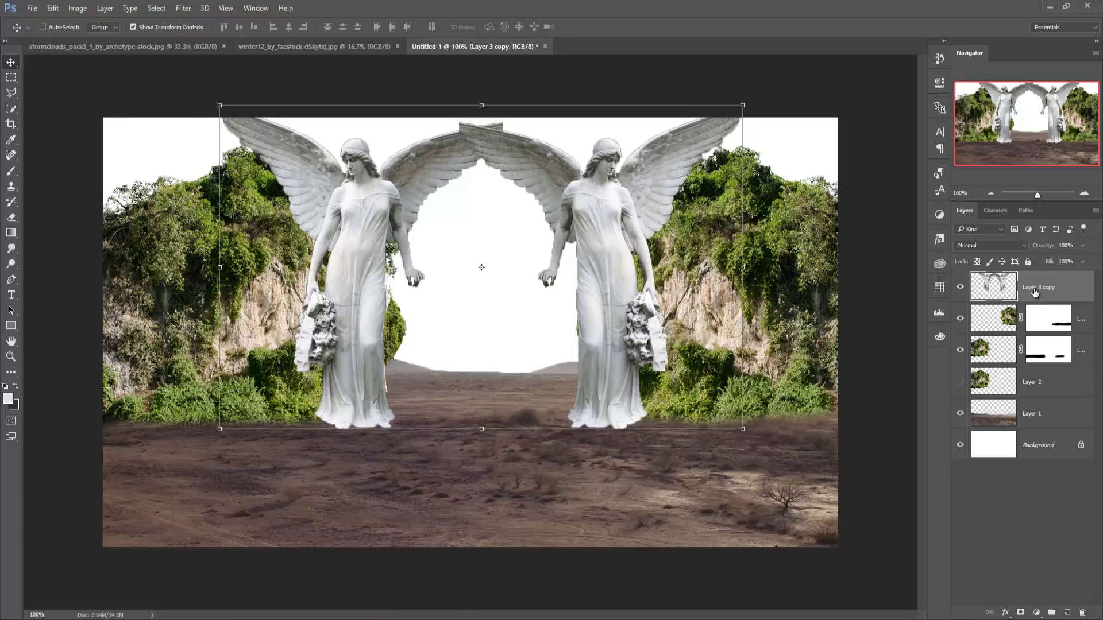
Add a layer mask and paint black with a 40 px brush over the wing seam
left_click(1019, 613)
left_click(11, 171)
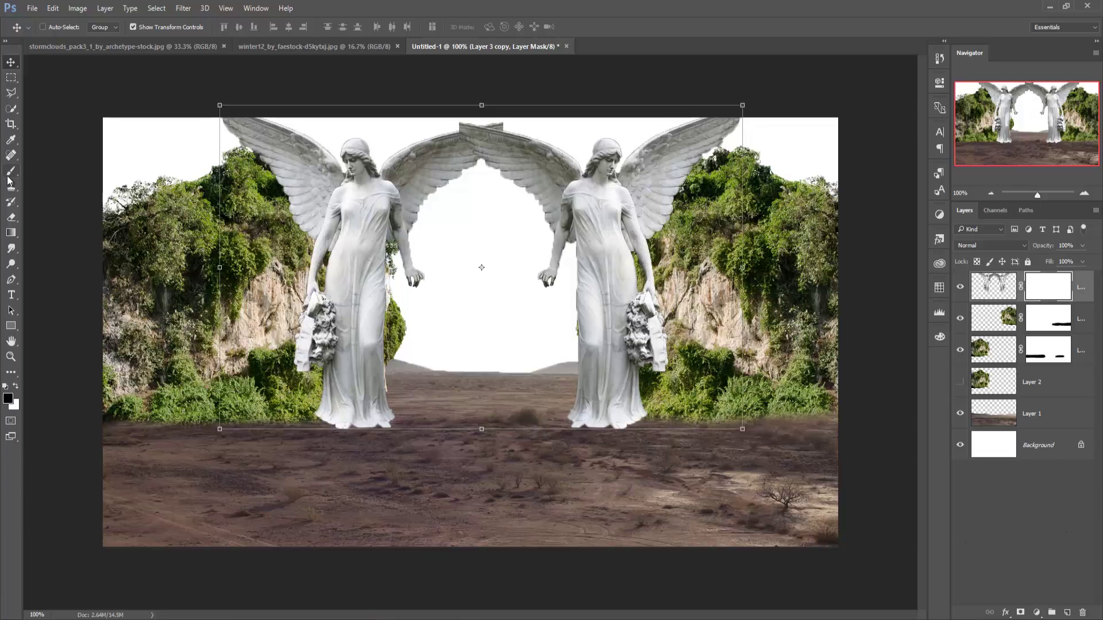
key("x")
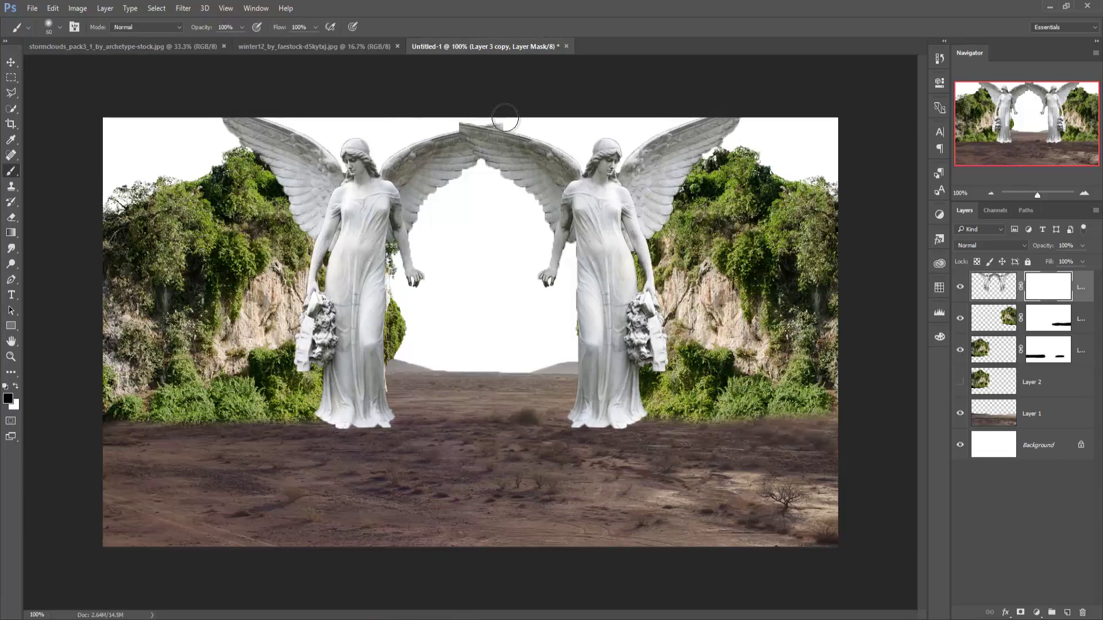
key("bracketleft")
key("bracketleft")
key("bracketleft")
left_click_drag(512, 117, 458, 116)
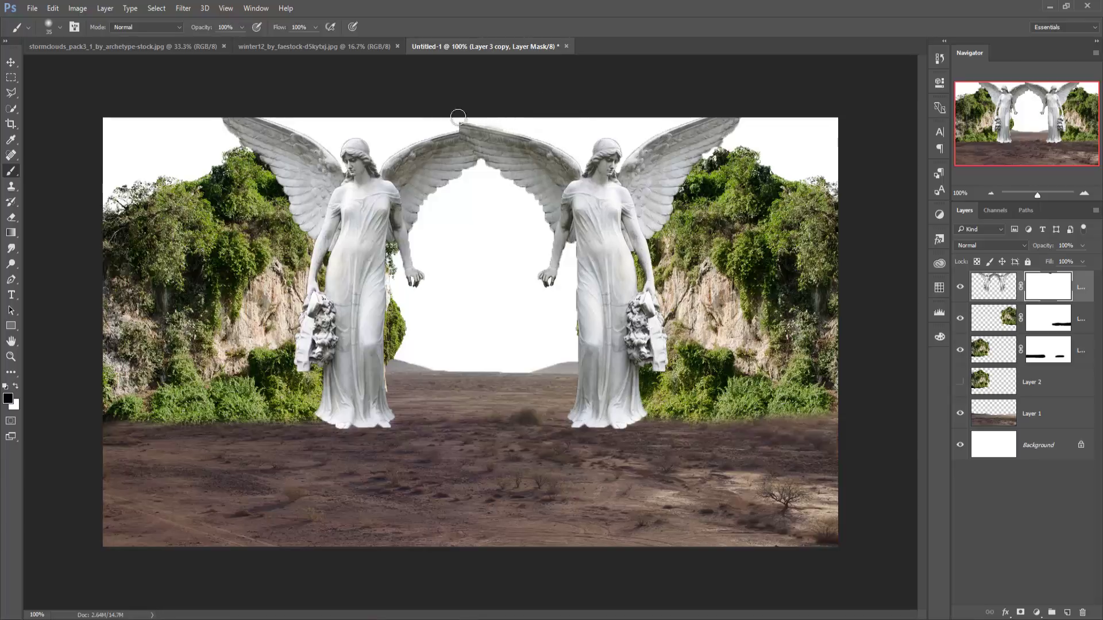
mouse_move(488, 120)
left_mouse_down()
mouse_move(443, 123)
mouse_move(505, 119)
left_mouse_up()
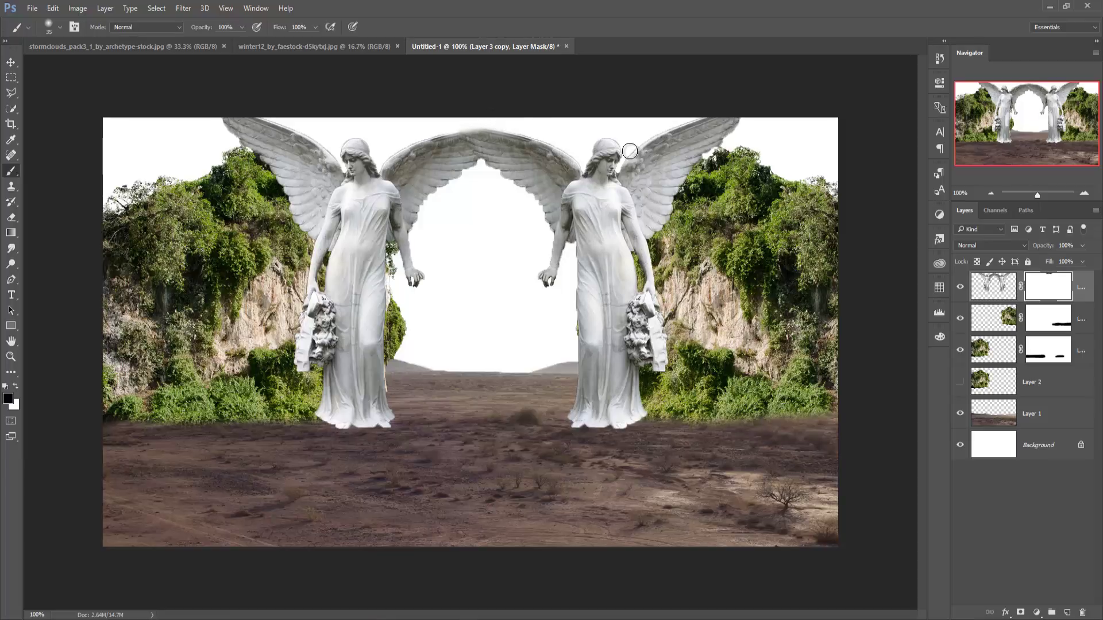
left_click(10, 63)
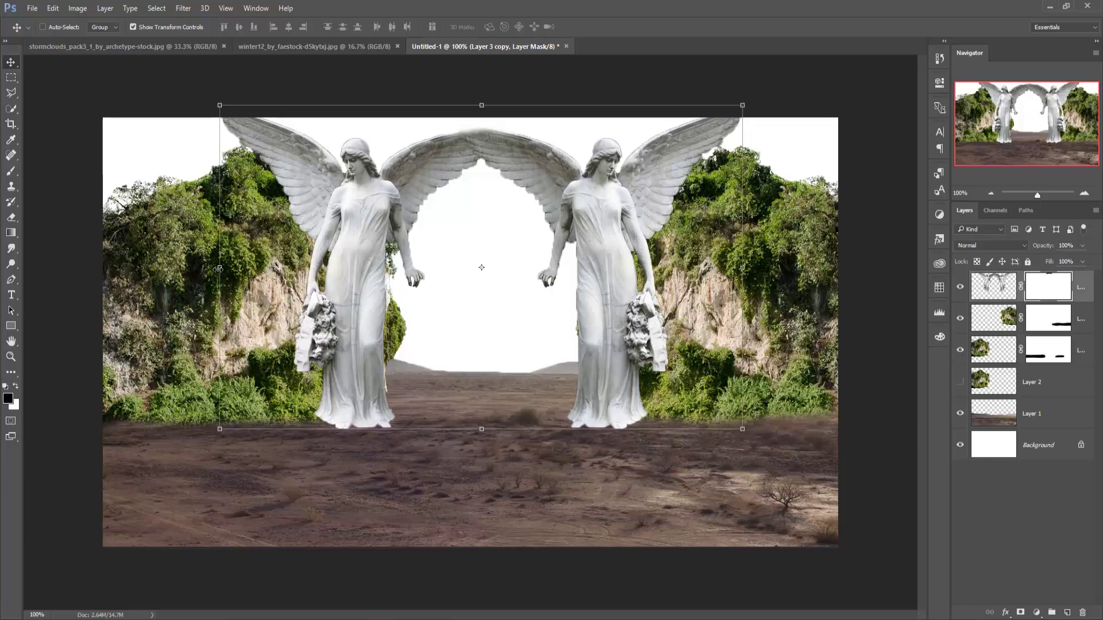
Narrow the angel pair to about 77.83% width, nudge it lower, and commit the transform
left_click_drag(219, 268, 237, 269)
left_click_drag(742, 268, 726, 267)
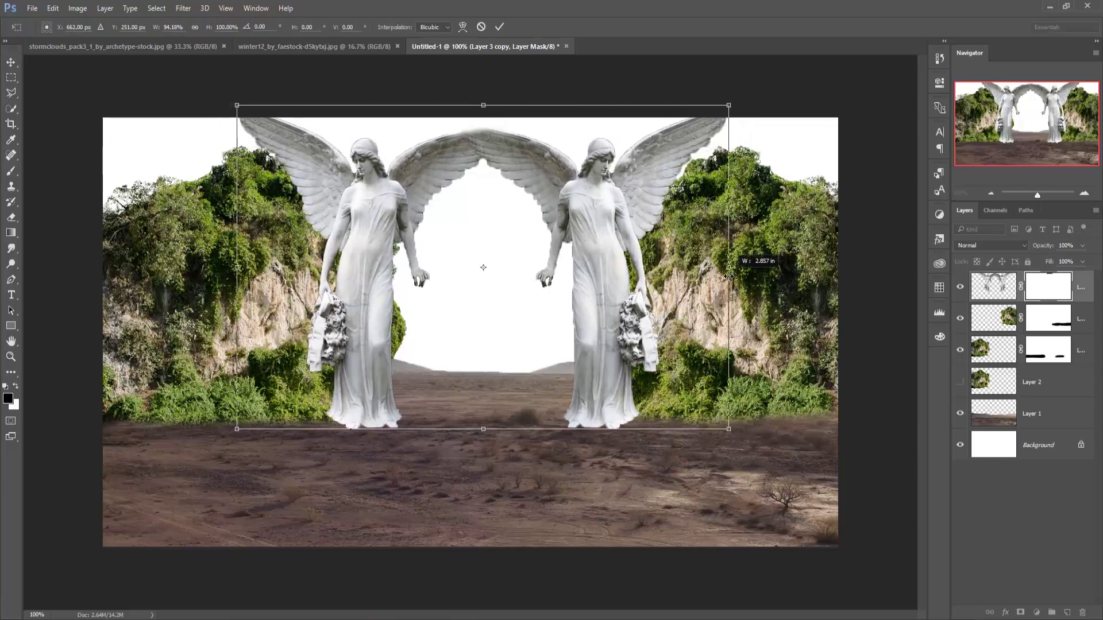
left_click_drag(234, 267, 256, 267)
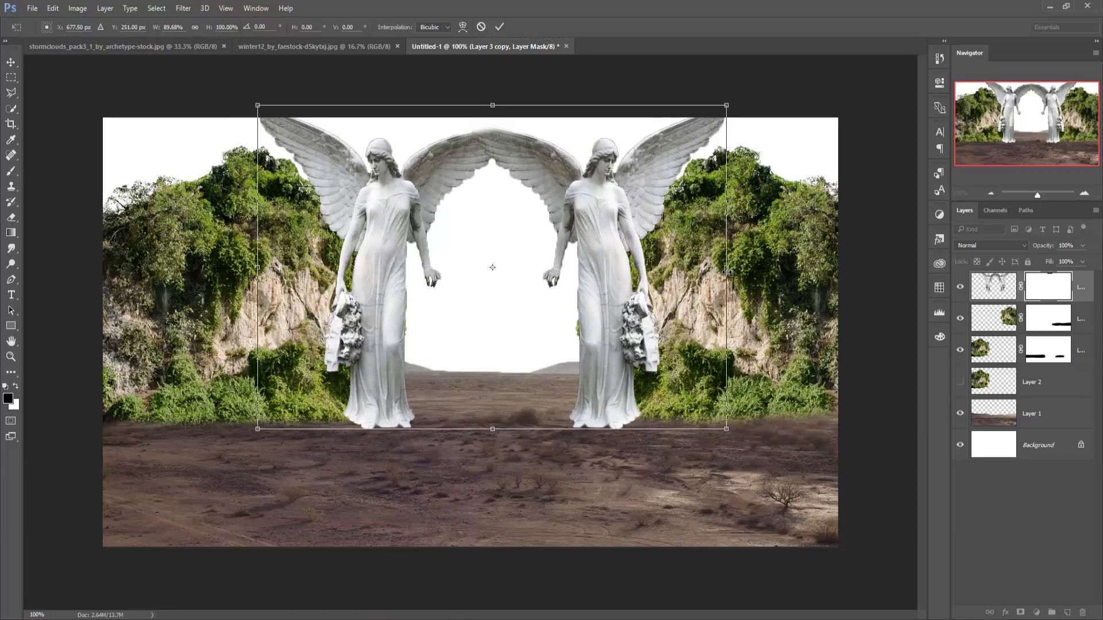
left_click_drag(726, 267, 721, 271)
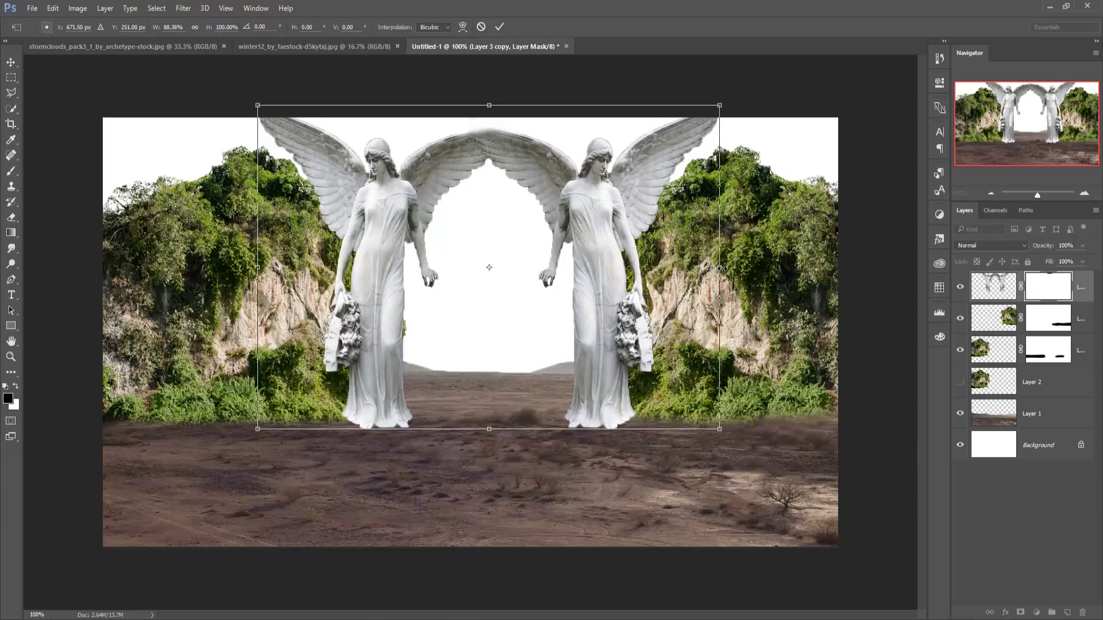
left_click_drag(722, 268, 711, 268)
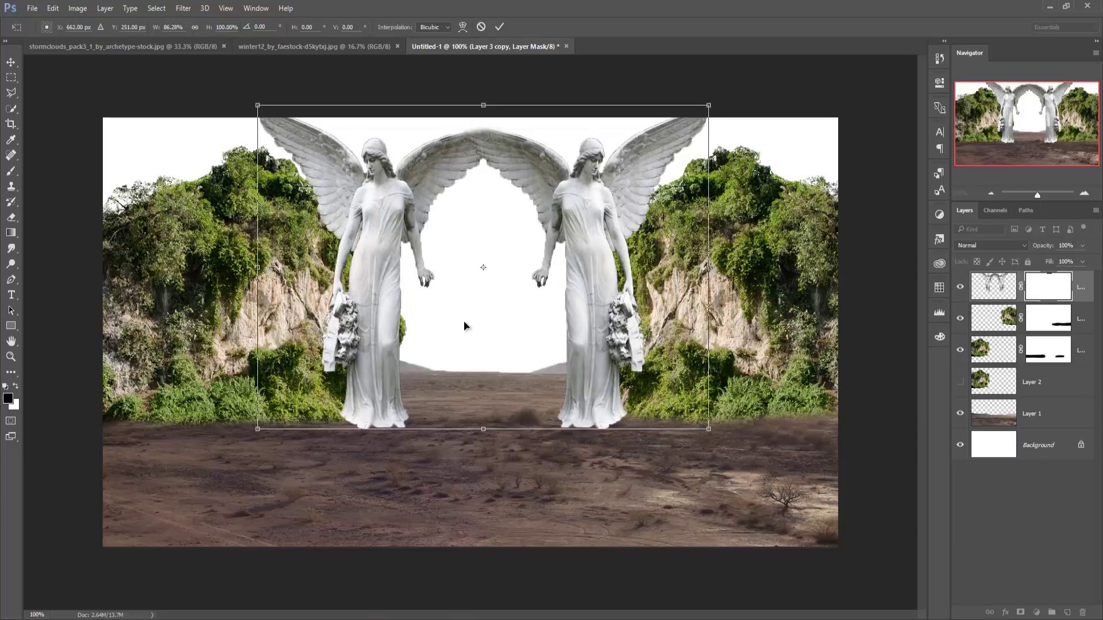
left_click_drag(259, 268, 275, 268)
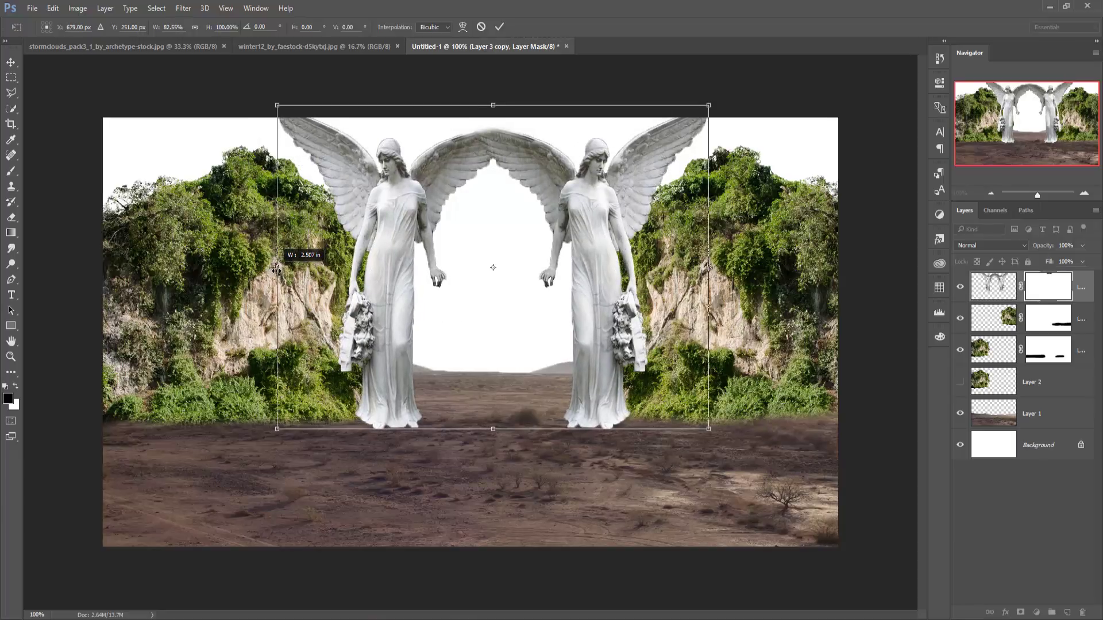
left_click_drag(275, 268, 300, 267)
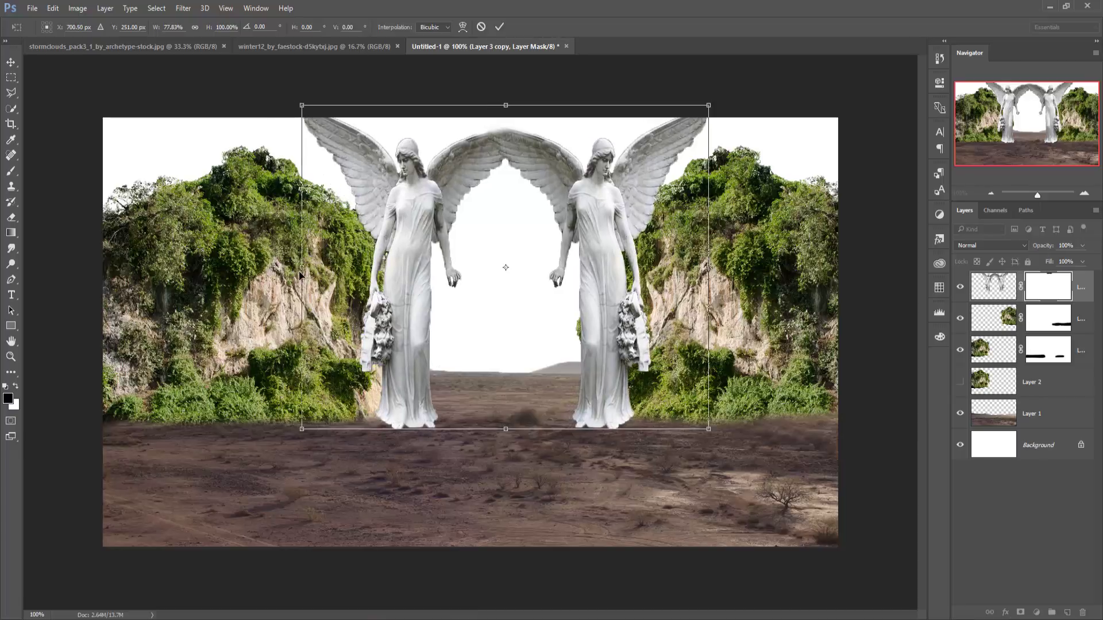
left_click_drag(514, 236, 501, 236)
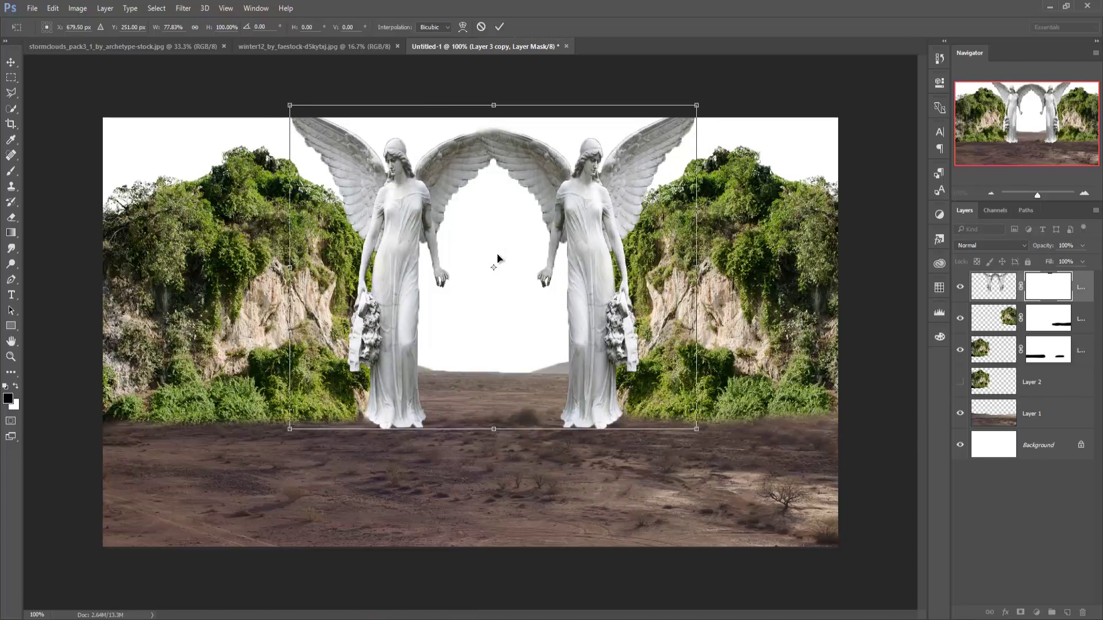
left_click_drag(497, 257, 500, 265)
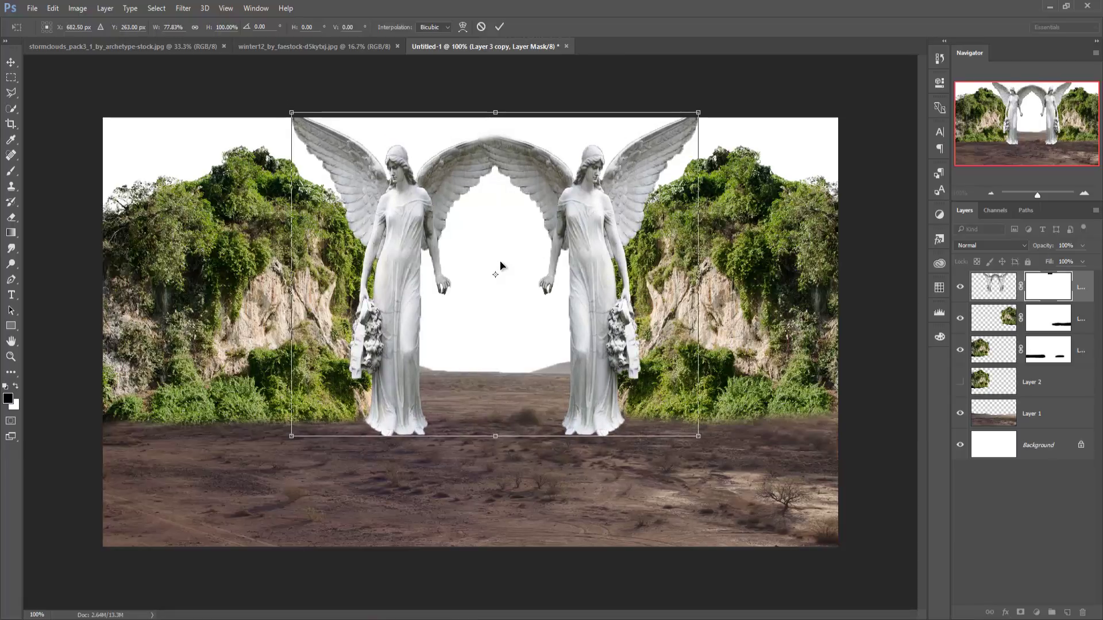
left_click(499, 27)
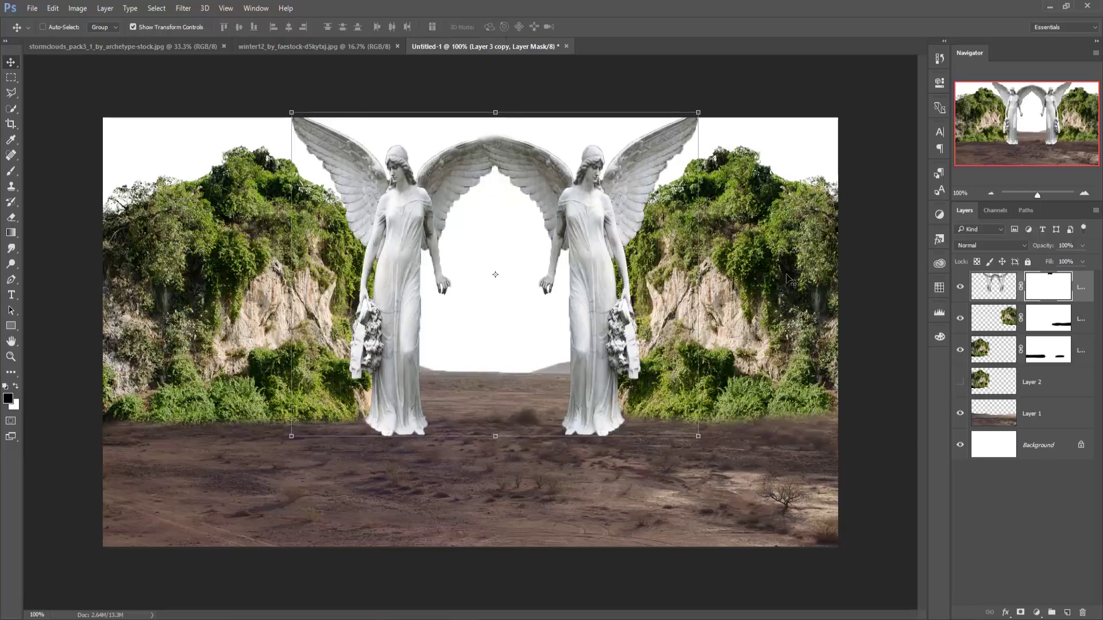
Bring the storm clouds photo into Untitled-1 as a new layer
mouse_move(86, 46)
left_mouse_down()
mouse_move(91, 102)
mouse_move(681, 163)
left_mouse_up()
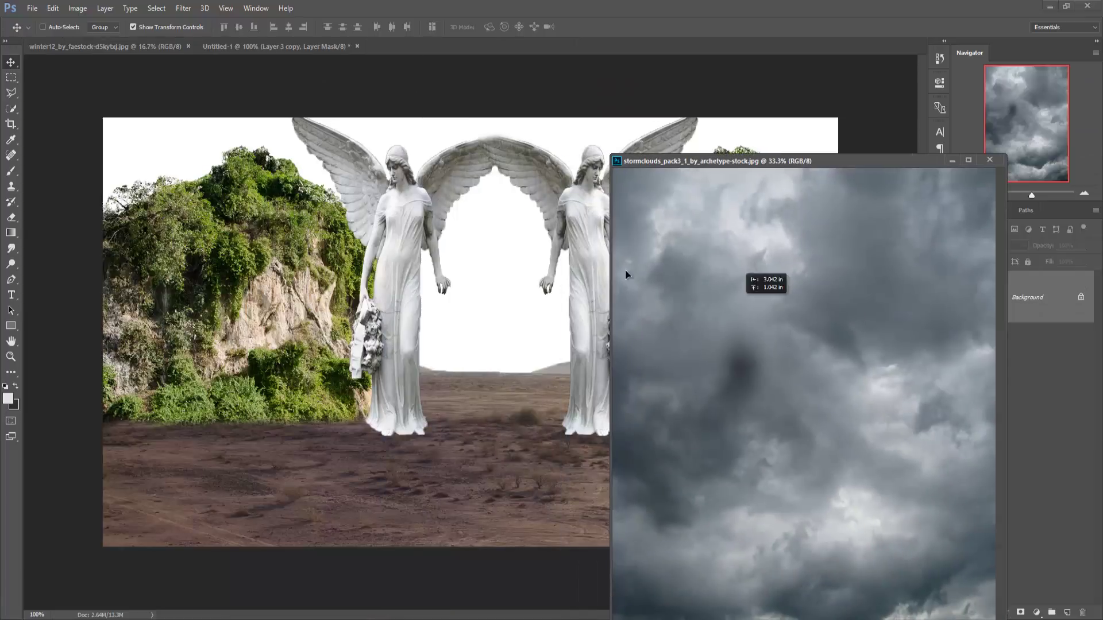
left_click_drag(784, 328, 439, 198)
left_click(954, 164)
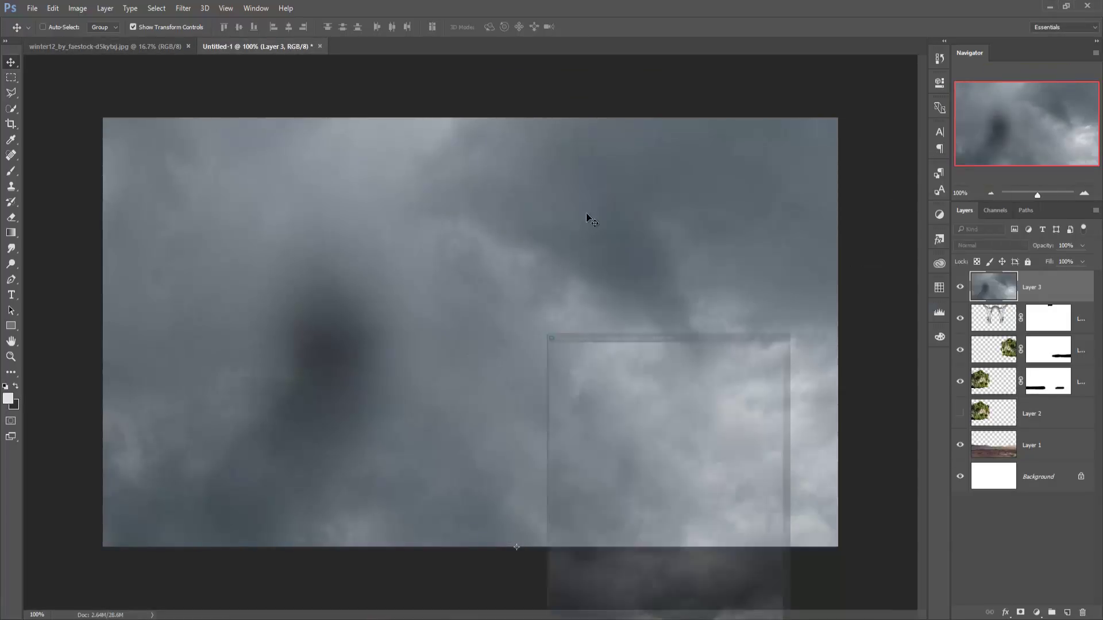
left_click_drag(641, 344, 835, 345)
left_click_drag(480, 333, 482, 414)
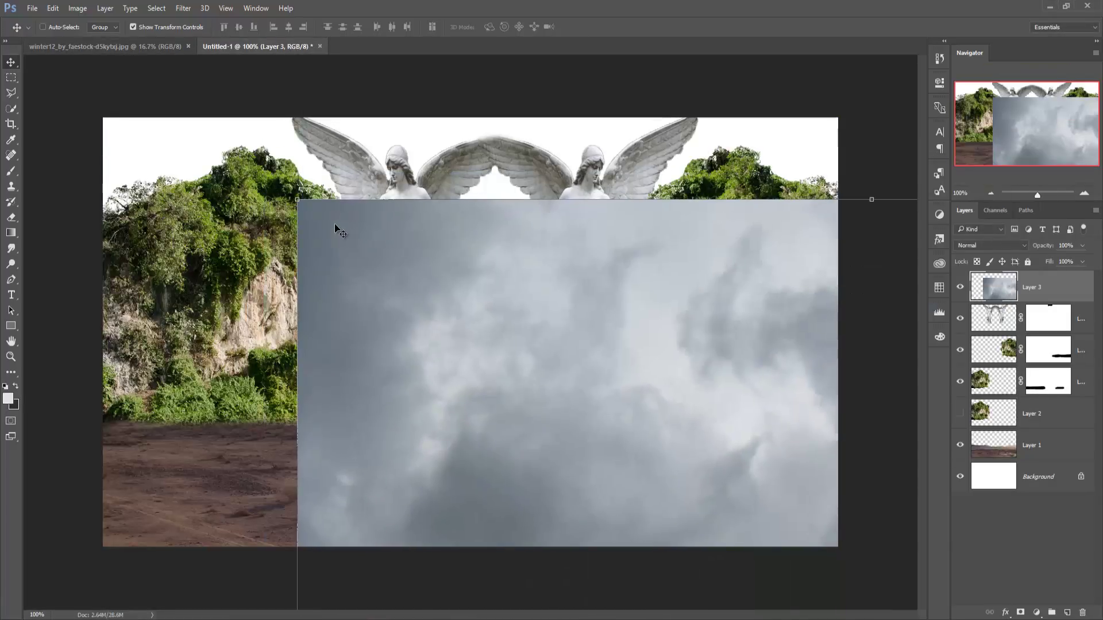
Scale the clouds to cover the whole sky and stack the layer beneath the desert Layer 1
key("ctrl+t")
mouse_move(297, 199)
left_mouse_down()
mouse_move(510, 494)
mouse_move(471, 355)
mouse_move(253, 140)
mouse_move(104, 117)
left_mouse_up()
left_click_drag(443, 590, 838, 608)
key("ctrl+minus")
mouse_move(478, 545)
left_mouse_down()
mouse_move(475, 591)
mouse_move(475, 104)
left_mouse_up()
left_click_drag(524, 362, 706, 364)
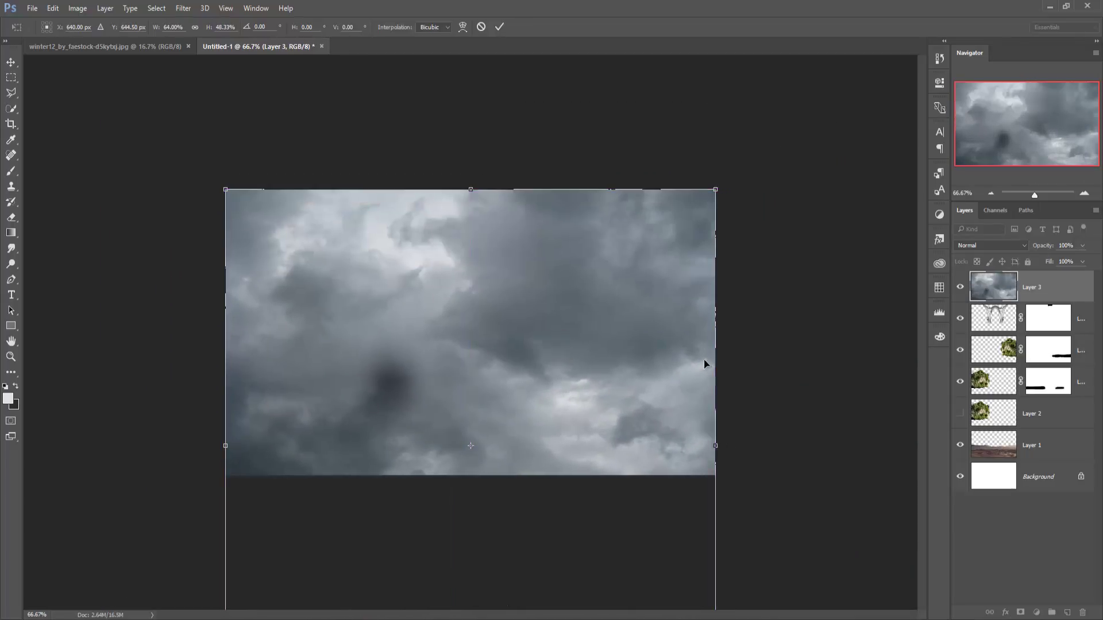
left_click(499, 26)
left_click_drag(1046, 293, 1070, 454)
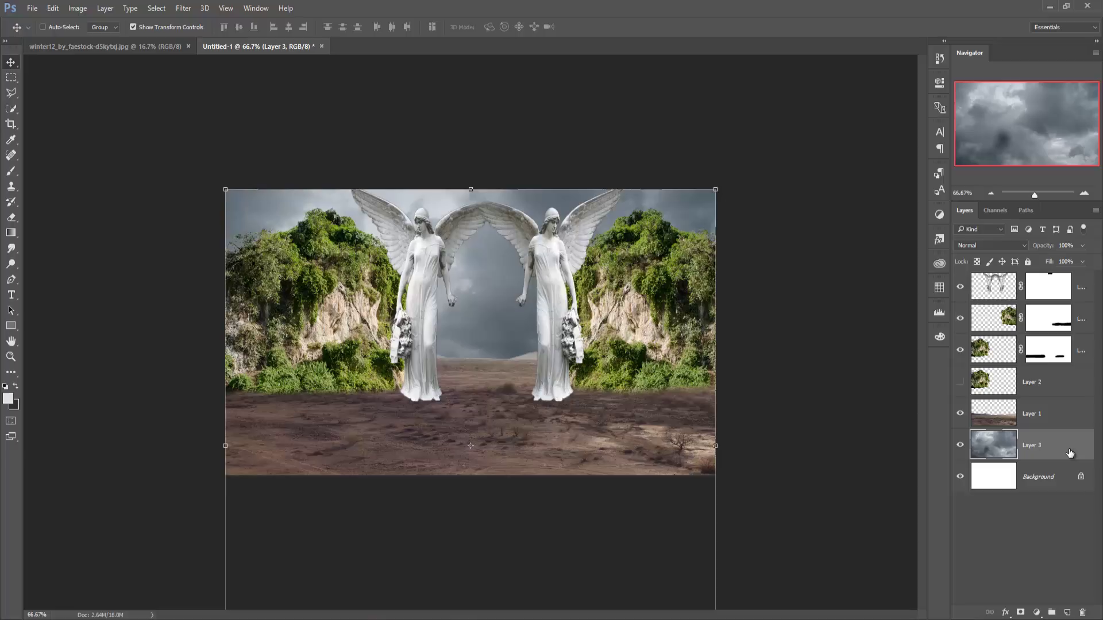
key("ctrl+1")
left_click(1041, 421)
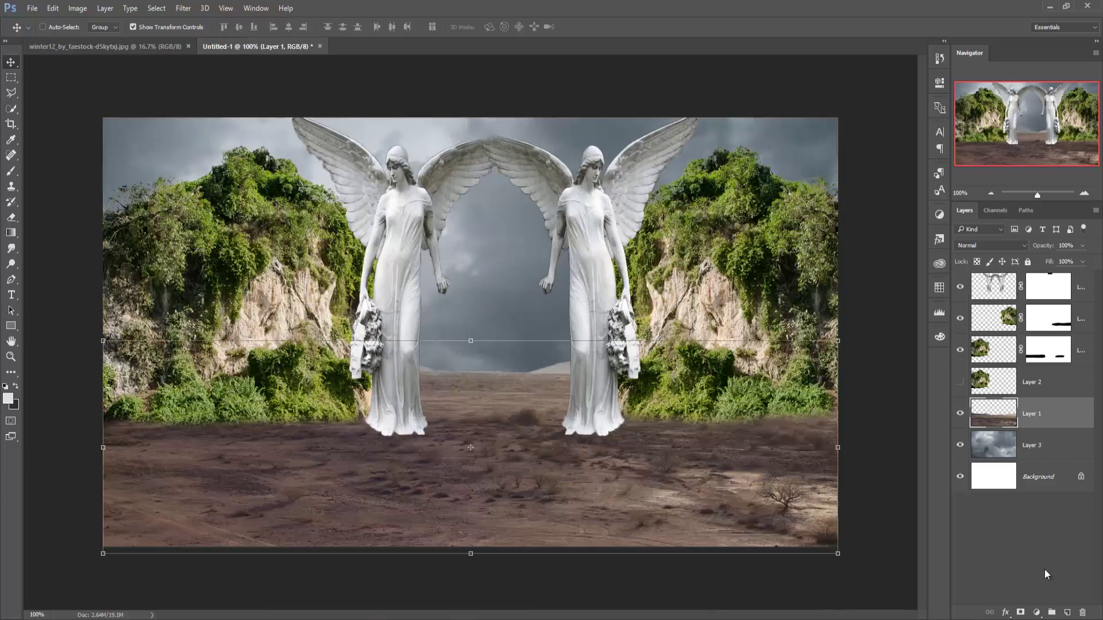
Mask the desert layer and paint away the pale distant hill with a 60 px black brush
left_click(1021, 613)
key("b")
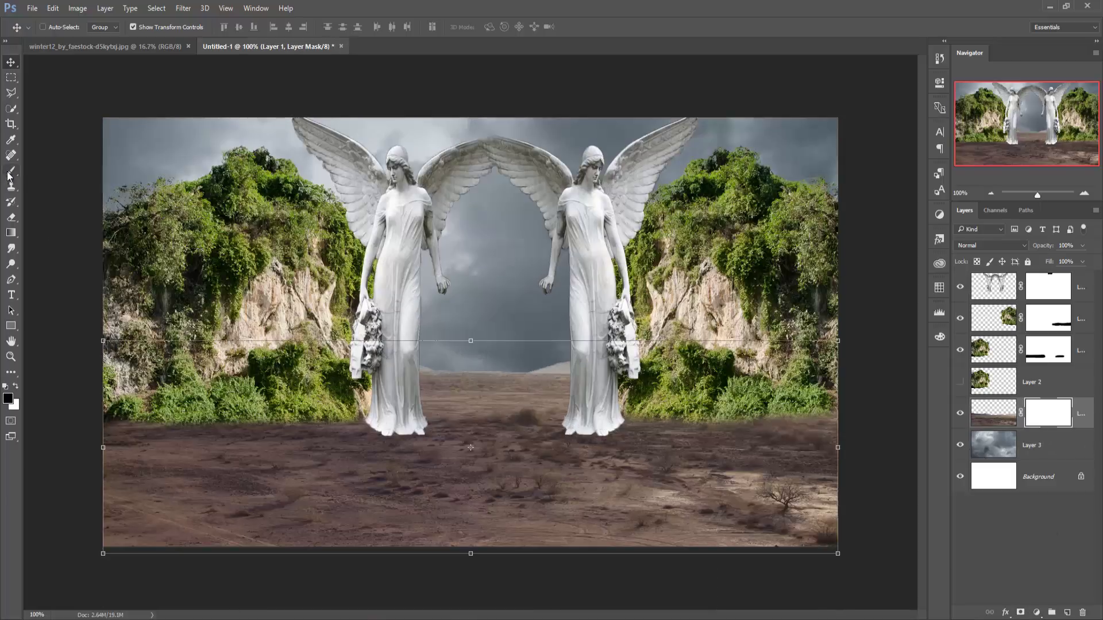
key("bracketright")
key("bracketright")
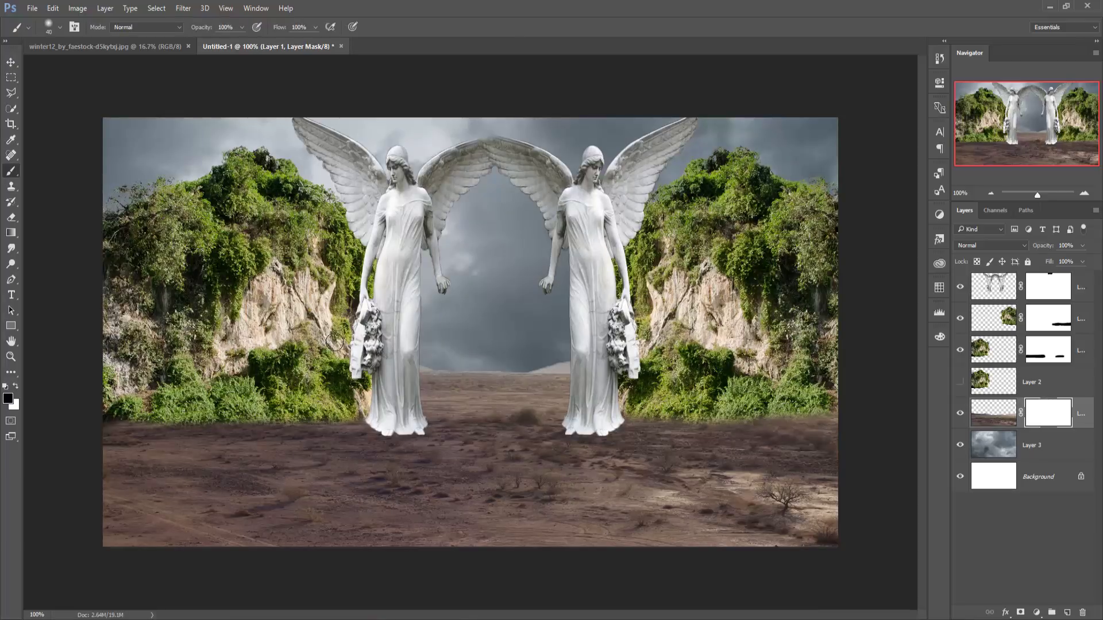
key("bracketright")
left_click_drag(455, 353, 594, 362)
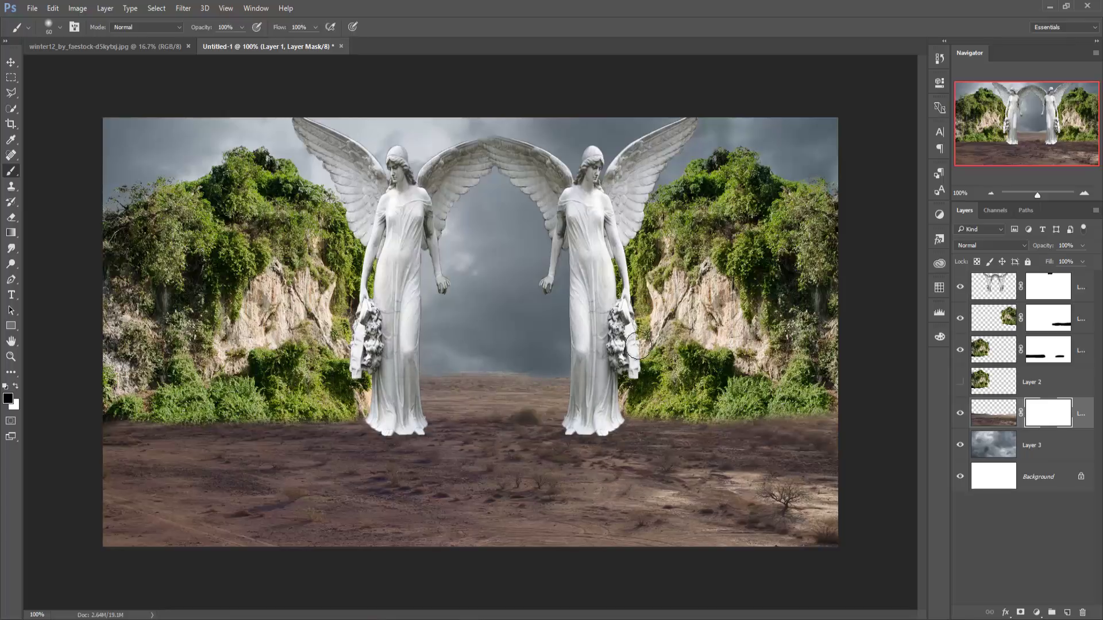
Delete the hidden Layer 2 and merge both cliff layers into Layer 2 copy 2
left_click(1011, 319)
left_click(988, 382)
key("Delete")
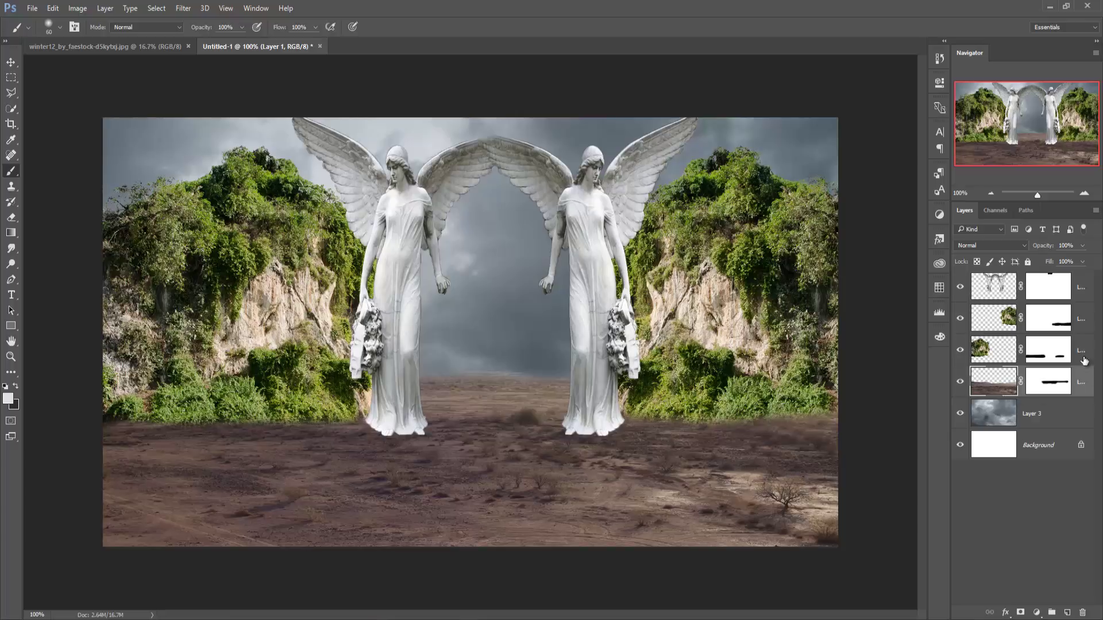
left_click(1080, 314)
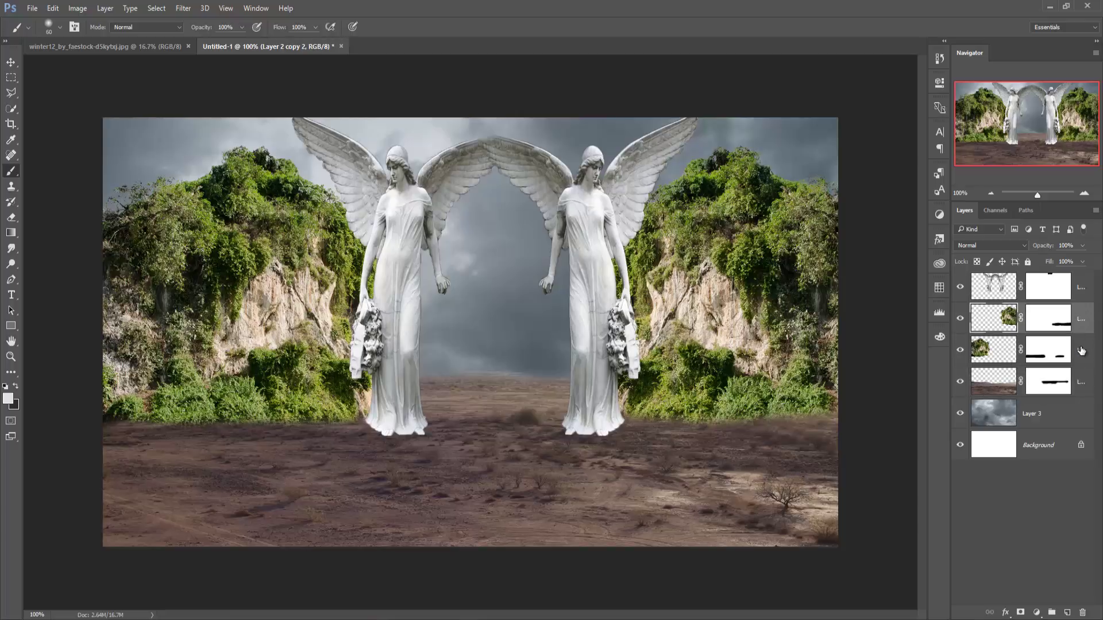
left_click(1082, 351, "ctrl")
right_click(1082, 351)
left_click(998, 431)
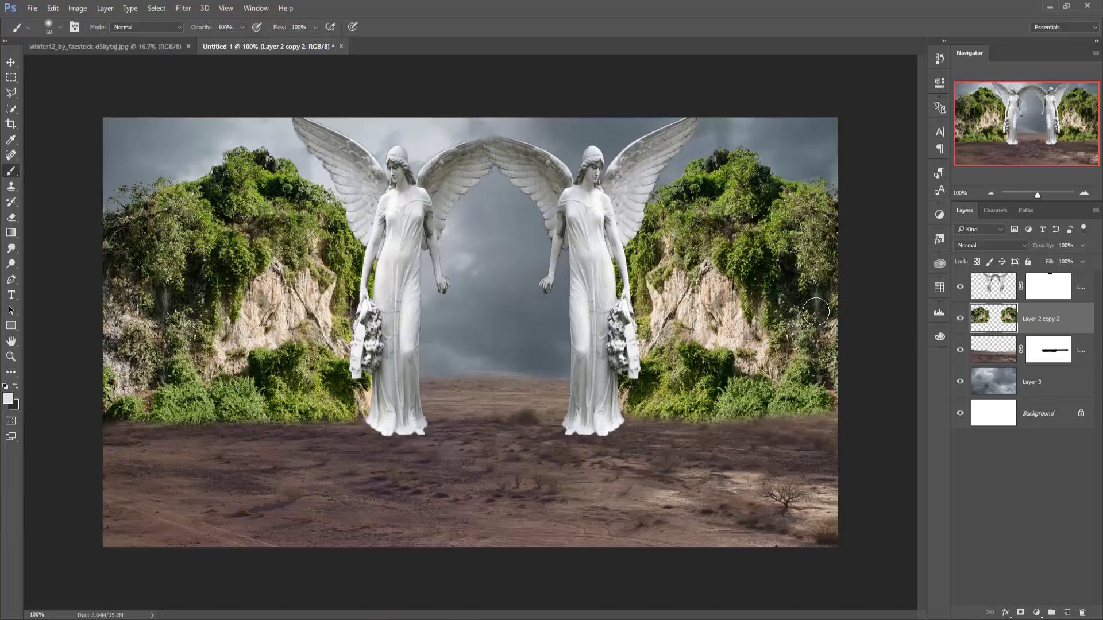
left_click(184, 8)
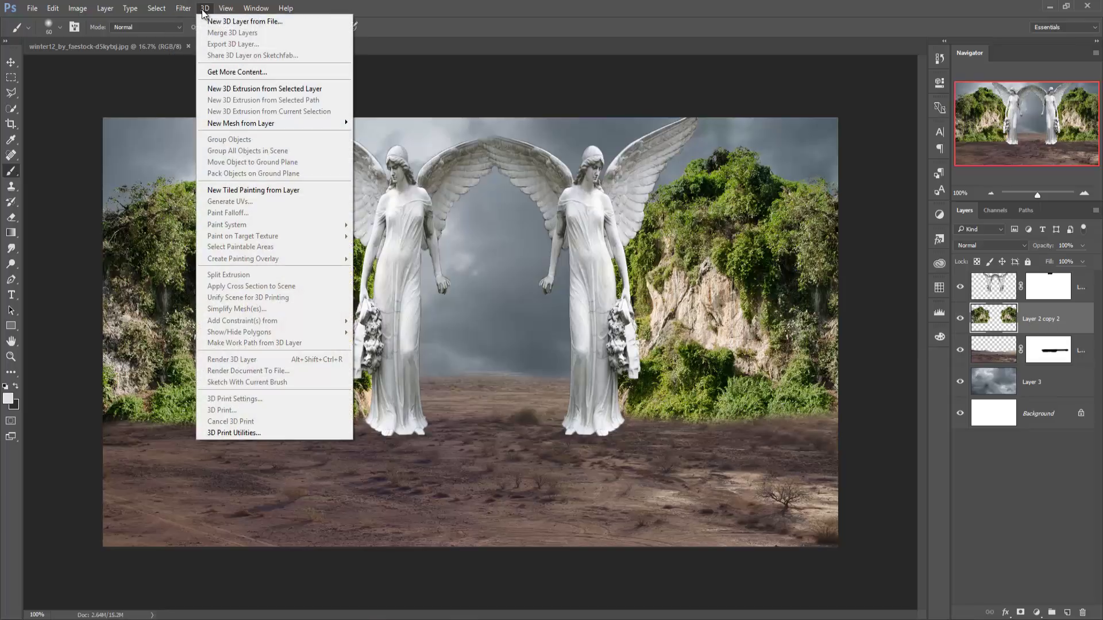
In Camera Raw, set the cliffs' Vibrance -31, Saturation -23, Highlights -68 and Clarity +46
mouse_move(182, 8)
left_click(187, 74)
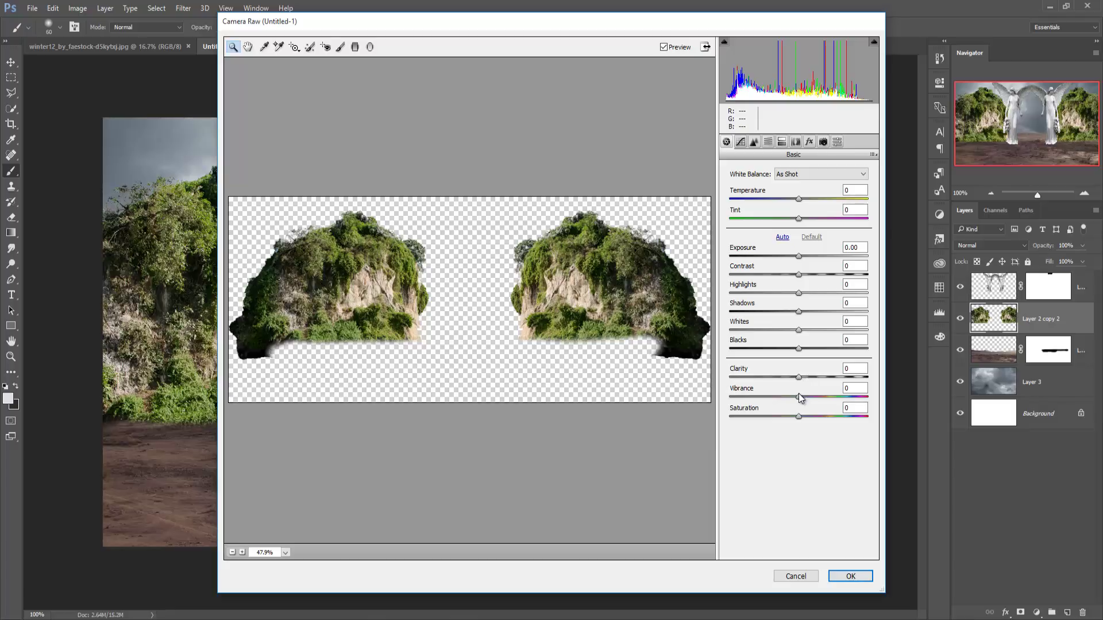
mouse_move(798, 397)
left_mouse_down()
mouse_move(783, 397)
mouse_move(784, 417)
mouse_move(777, 397)
mouse_move(830, 377)
left_mouse_up()
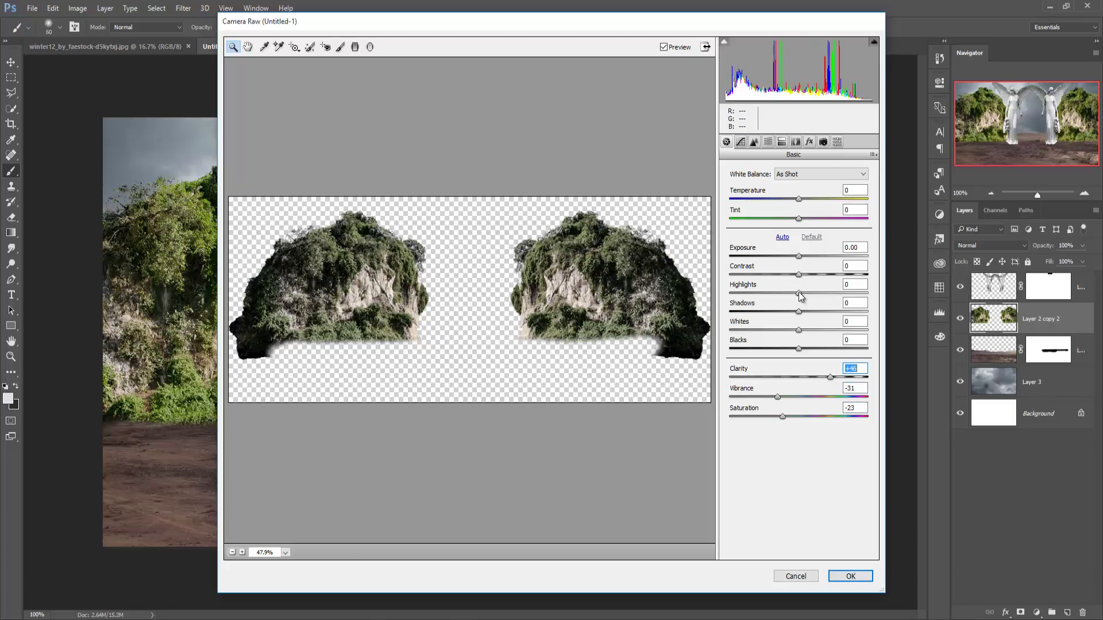
left_click_drag(799, 294, 752, 293)
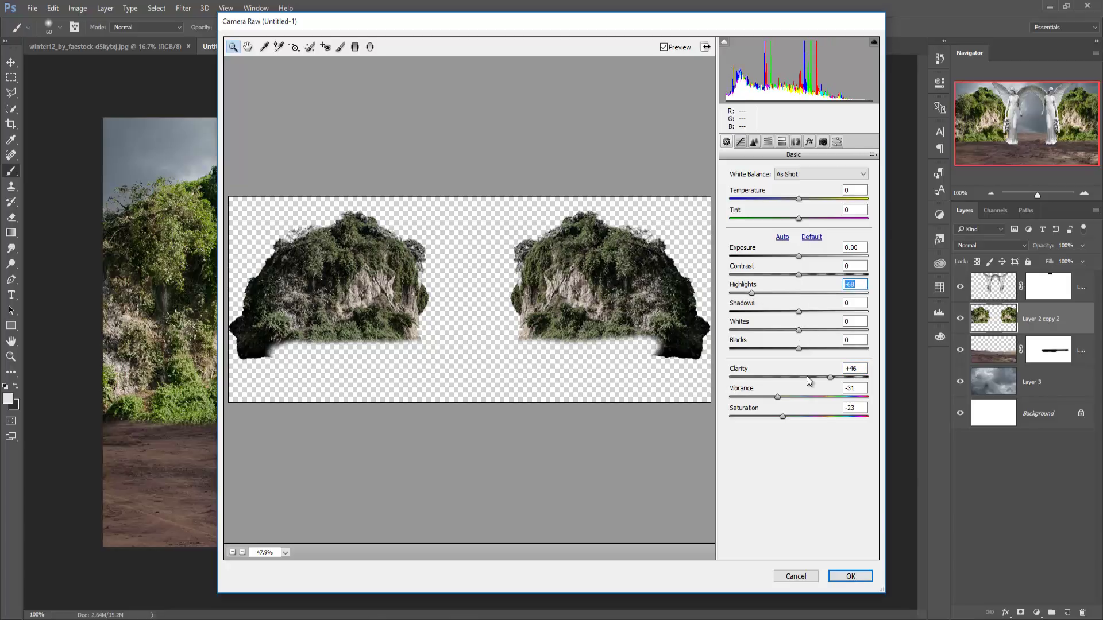
left_click_drag(830, 382, 831, 382)
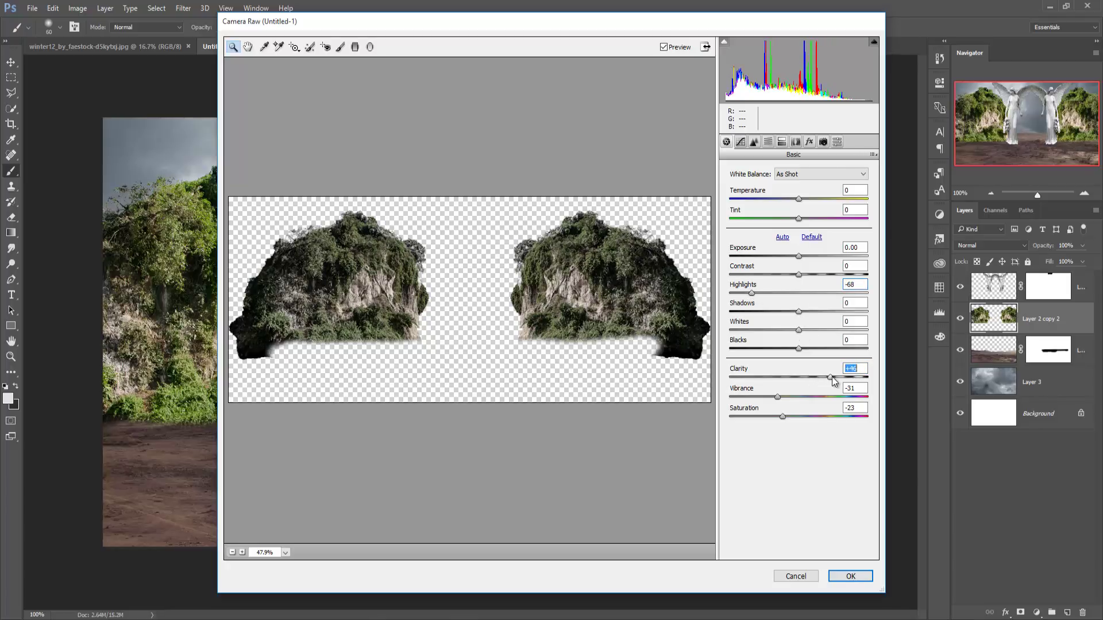
Split-tone the cliffs with highlight Hue 200, Saturation 20 and shadow Saturation 7, then apply
left_click(784, 143)
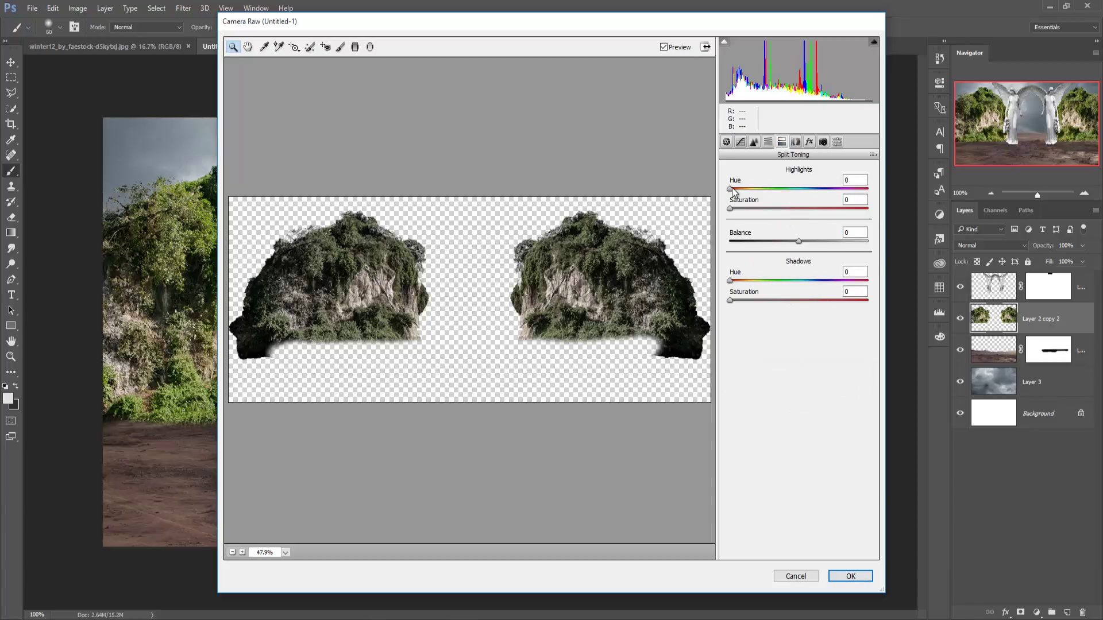
left_click_drag(730, 189, 799, 189)
left_click_drag(732, 210, 760, 214)
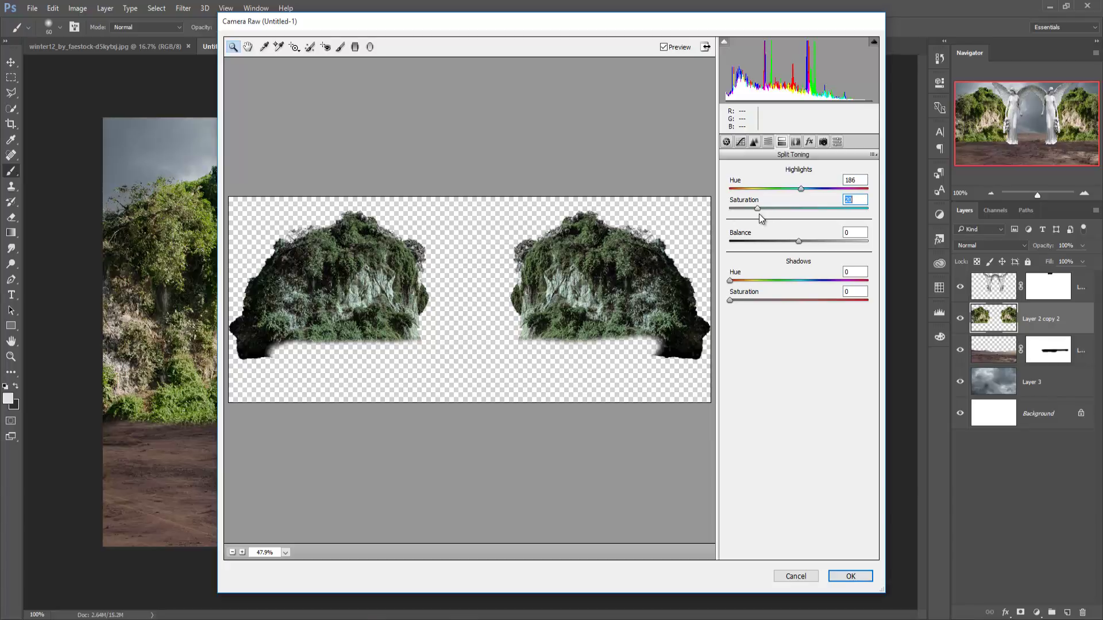
left_click_drag(731, 301, 740, 301)
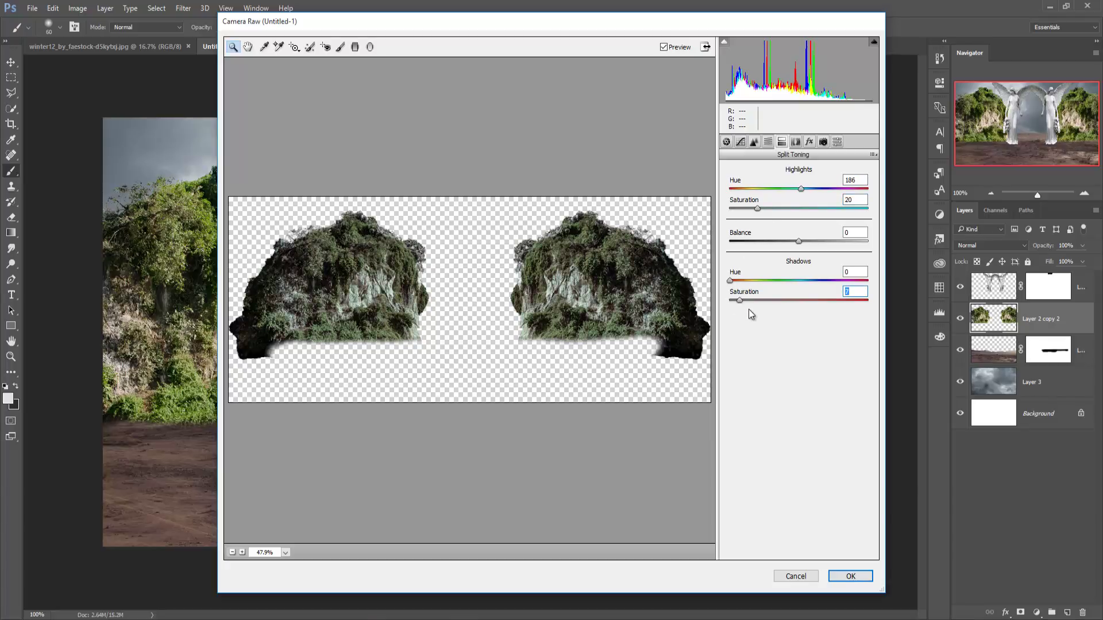
left_click_drag(800, 188, 814, 197)
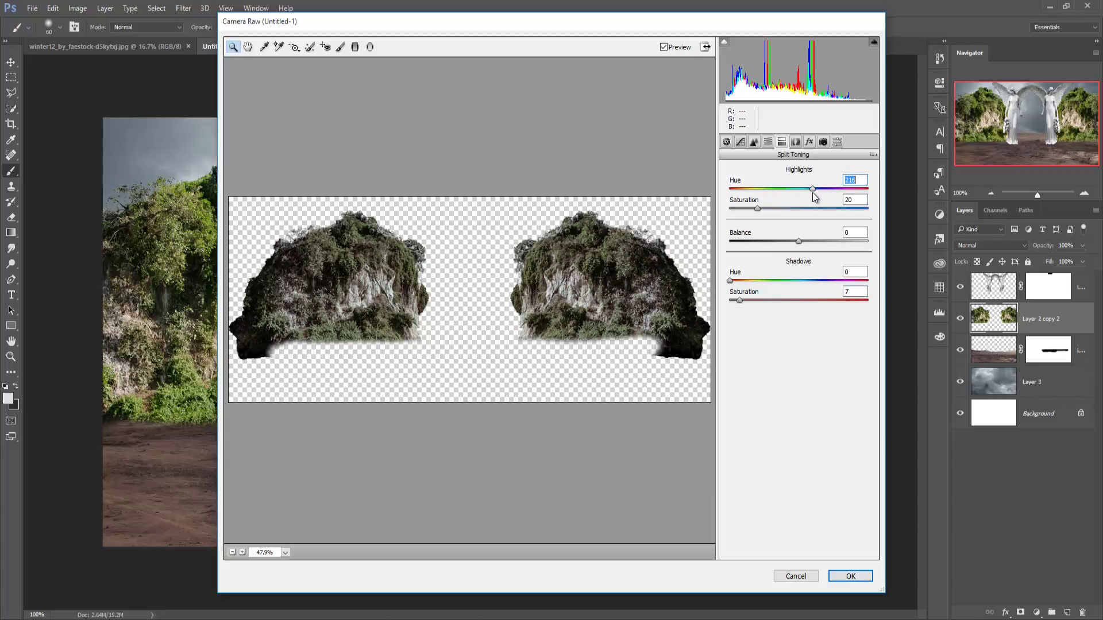
left_click(851, 577)
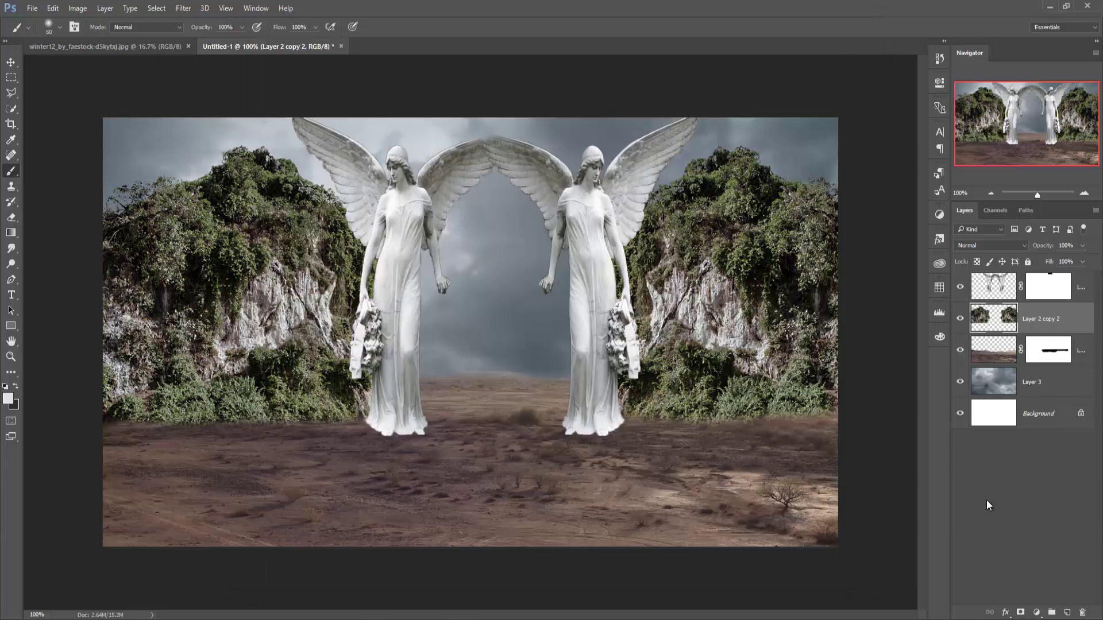
Camera Raw the angels: Temp -16, Exposure -1.15, Blacks -28, Clarity +100, Vibrance -27, Saturation -17
left_click(996, 286)
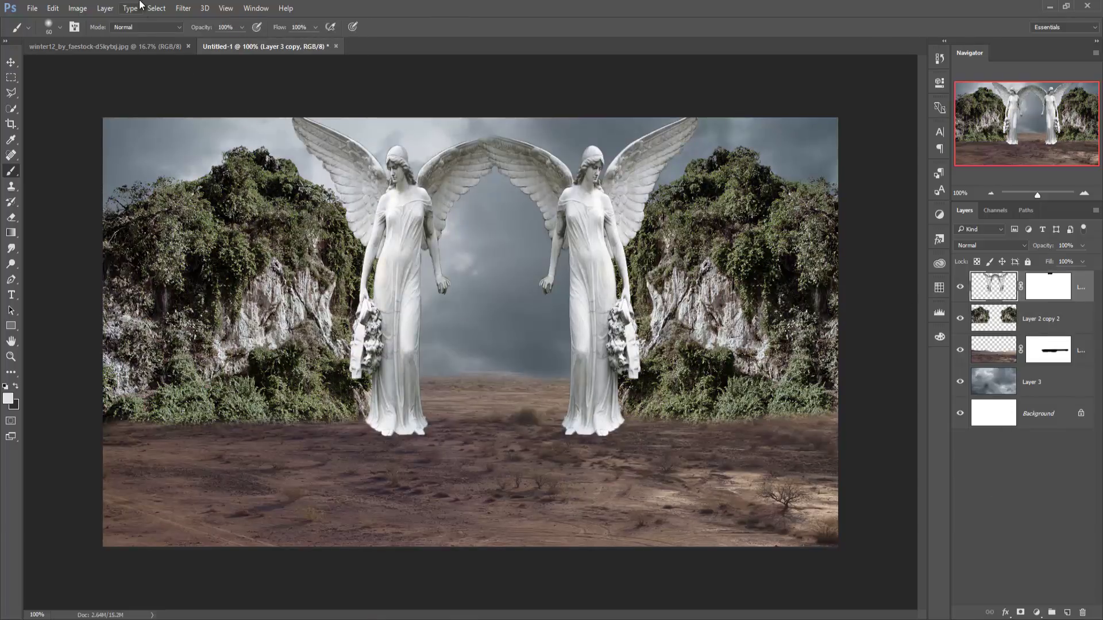
left_click(182, 9)
left_click(188, 74)
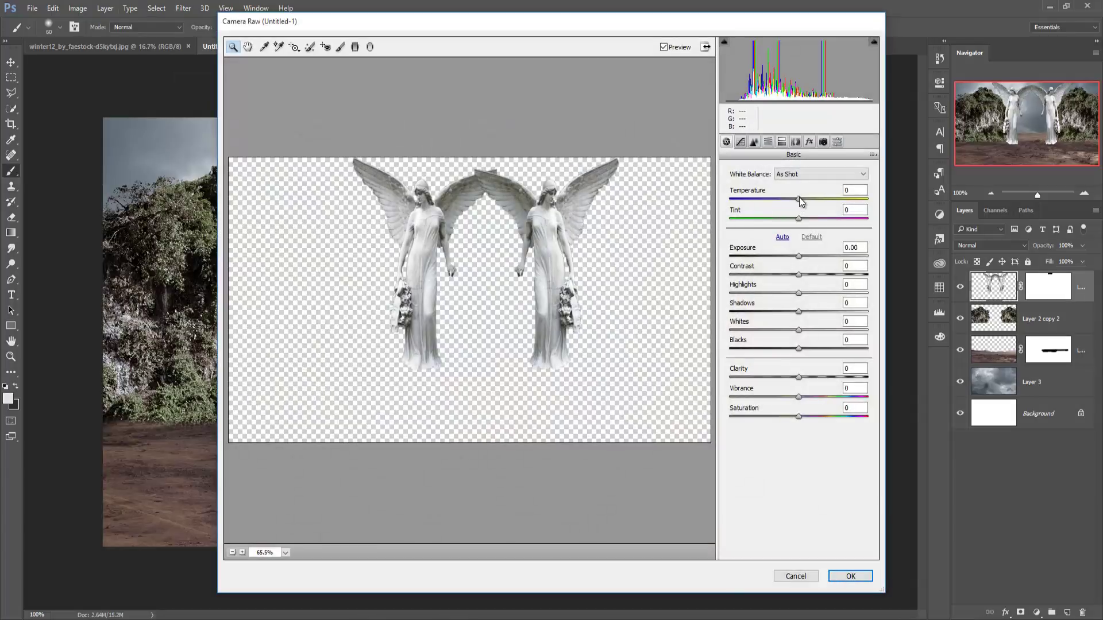
left_click_drag(798, 198, 790, 200)
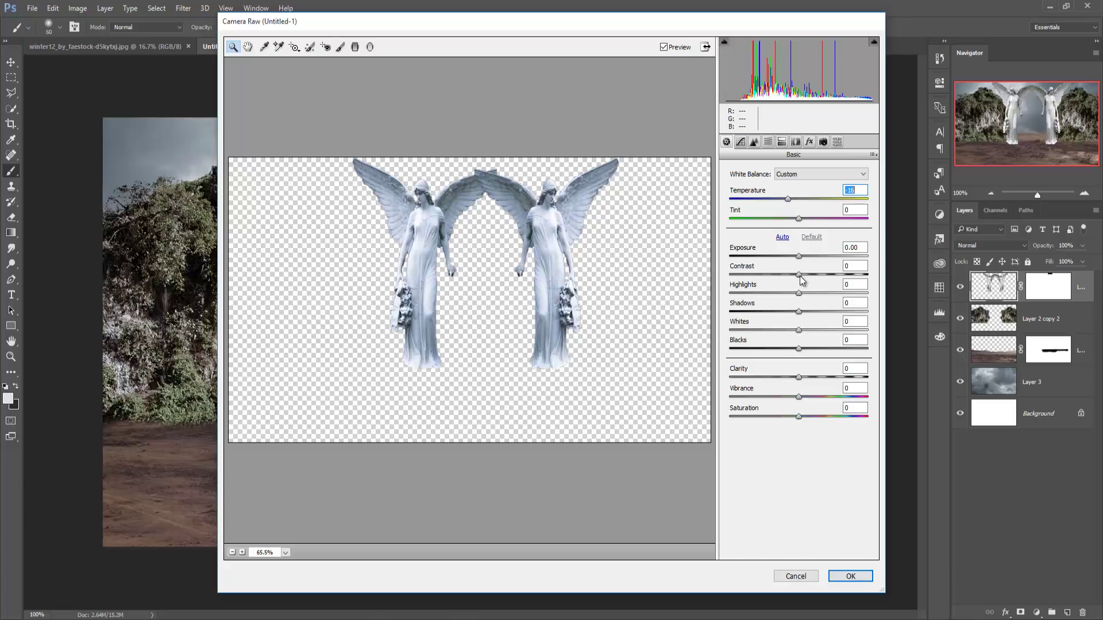
left_click_drag(798, 257, 784, 258)
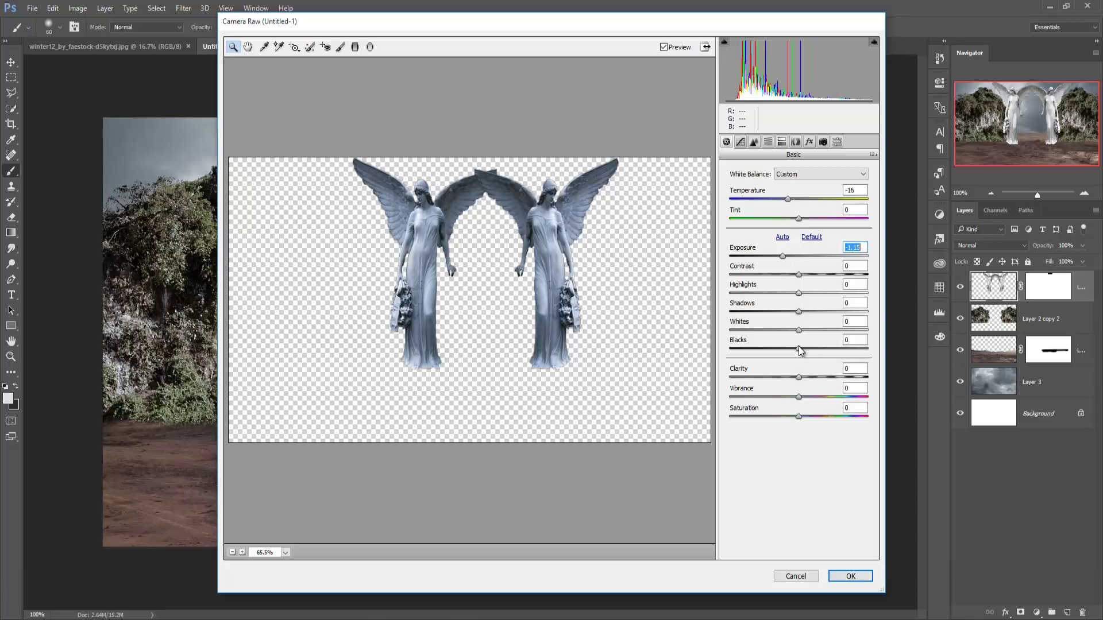
mouse_move(800, 349)
left_mouse_down()
mouse_move(780, 358)
mouse_move(883, 382)
left_mouse_up()
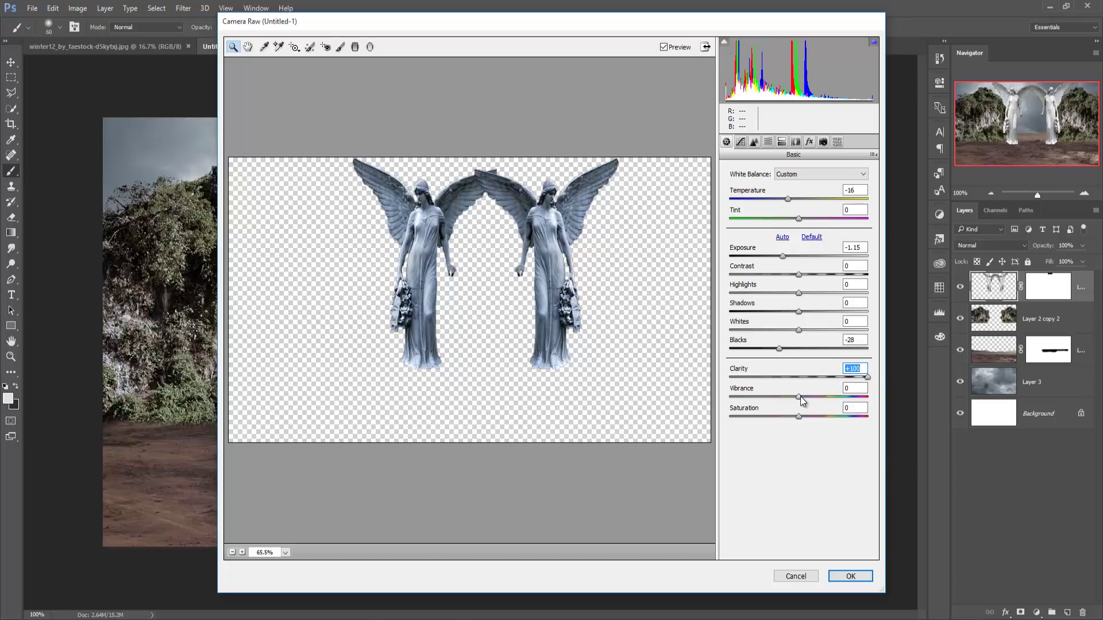
mouse_move(800, 396)
left_mouse_down()
mouse_move(781, 397)
mouse_move(787, 418)
left_mouse_up()
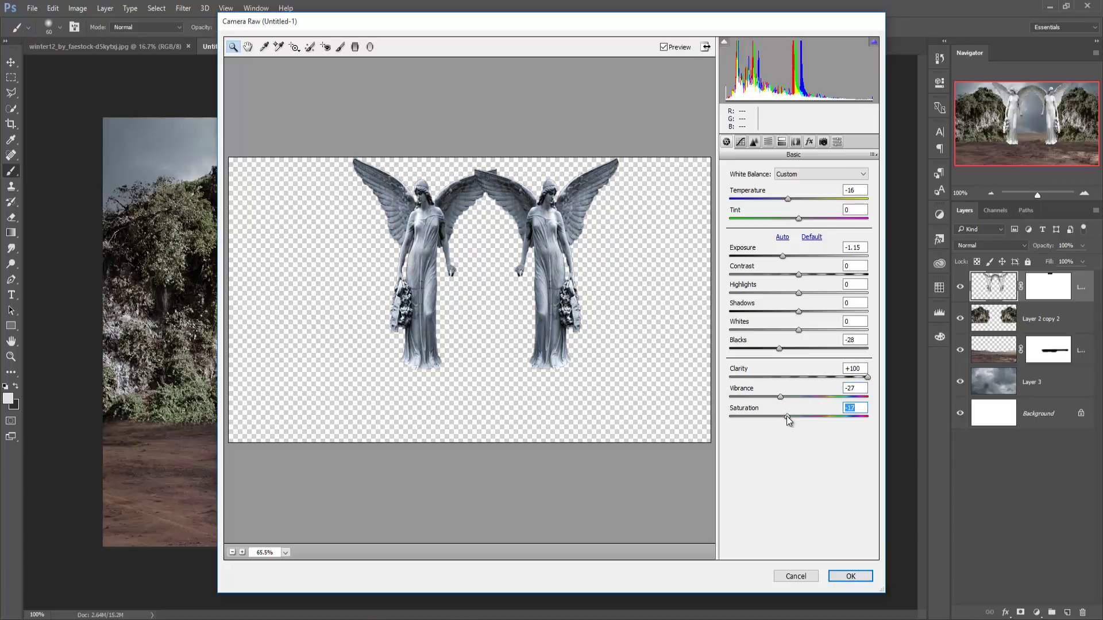
left_click(780, 398)
mouse_move(799, 274)
left_mouse_down()
mouse_move(761, 283)
mouse_move(773, 283)
left_mouse_up()
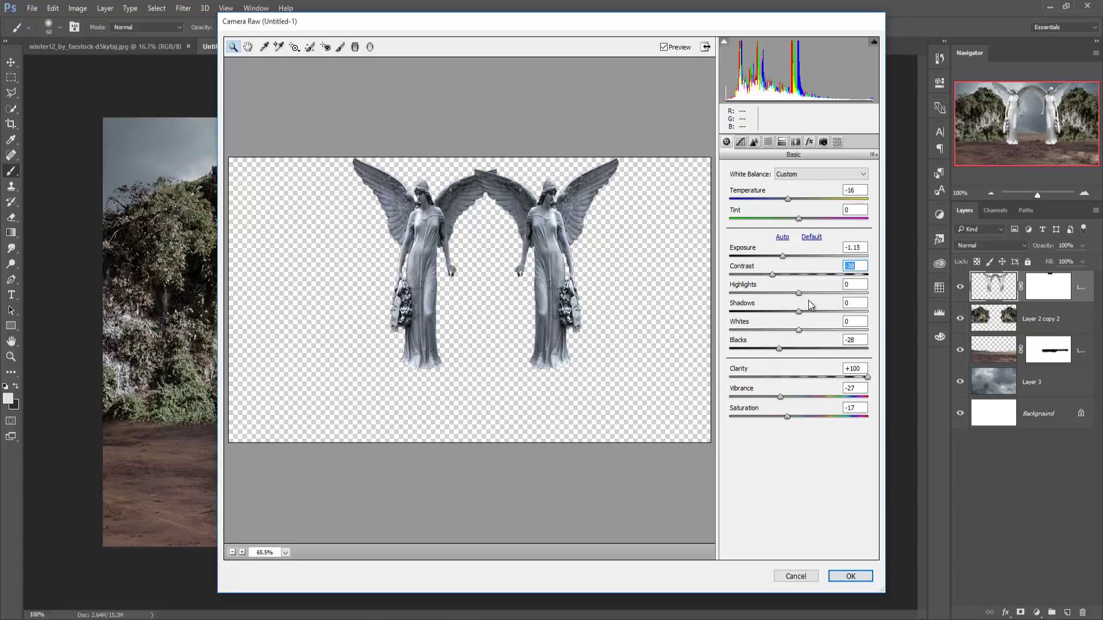
Split-tone the statues with highlight Hue 186, Saturation 7 and a slight shadow tint, then apply
left_click(782, 142)
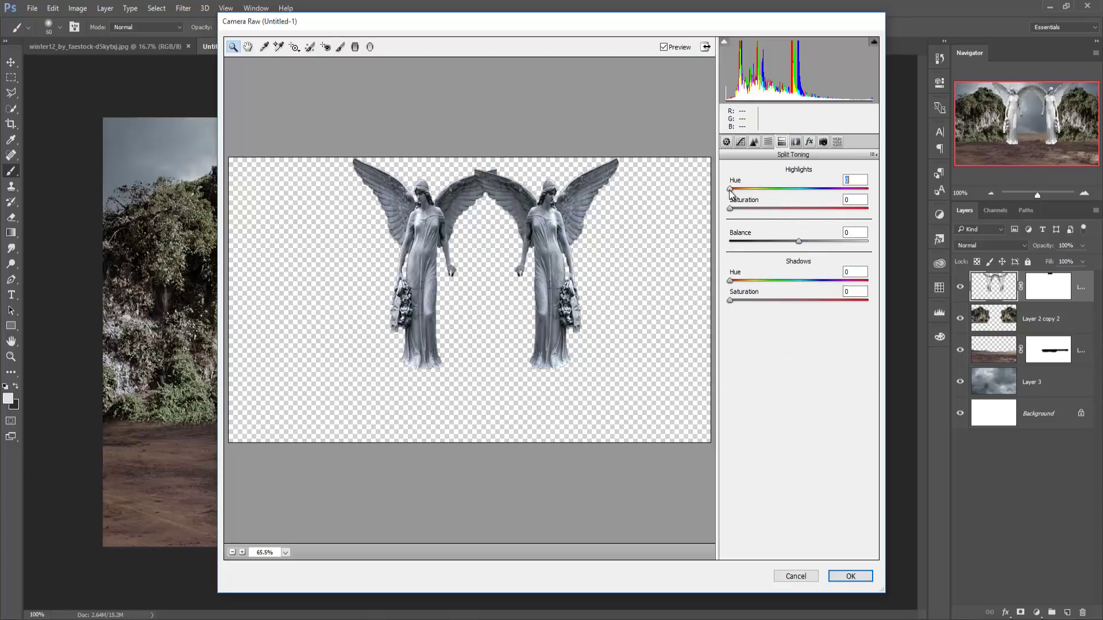
left_click_drag(730, 188, 797, 188)
left_click_drag(730, 208, 739, 208)
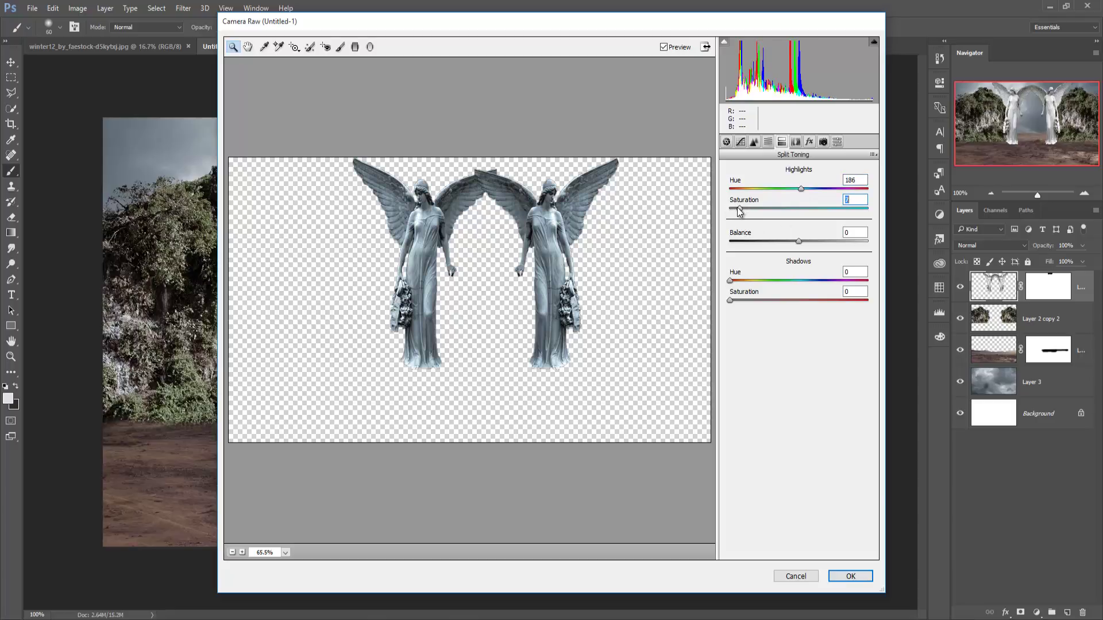
left_click_drag(730, 299, 744, 300)
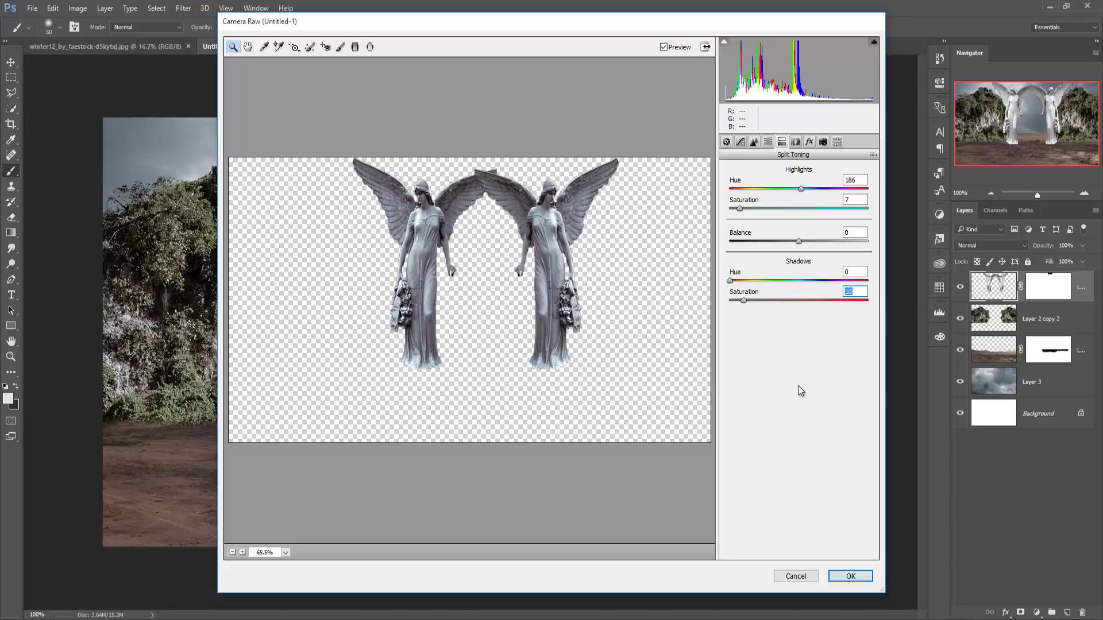
left_click(847, 576)
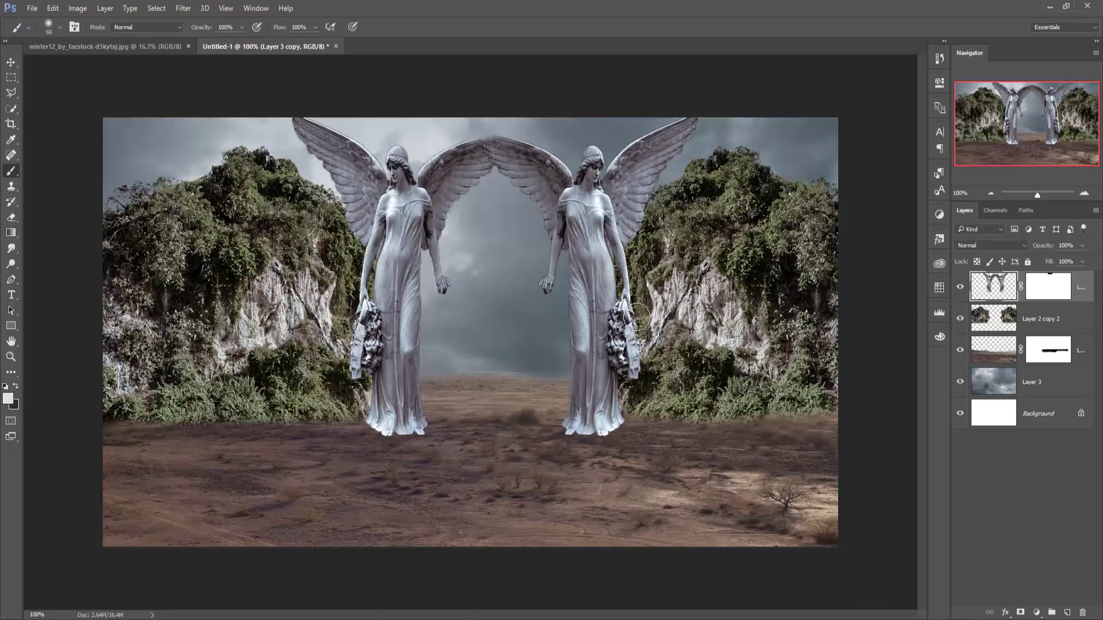
Add a new layer above the desert ground and set the foreground colour to near-black
left_click(10, 63)
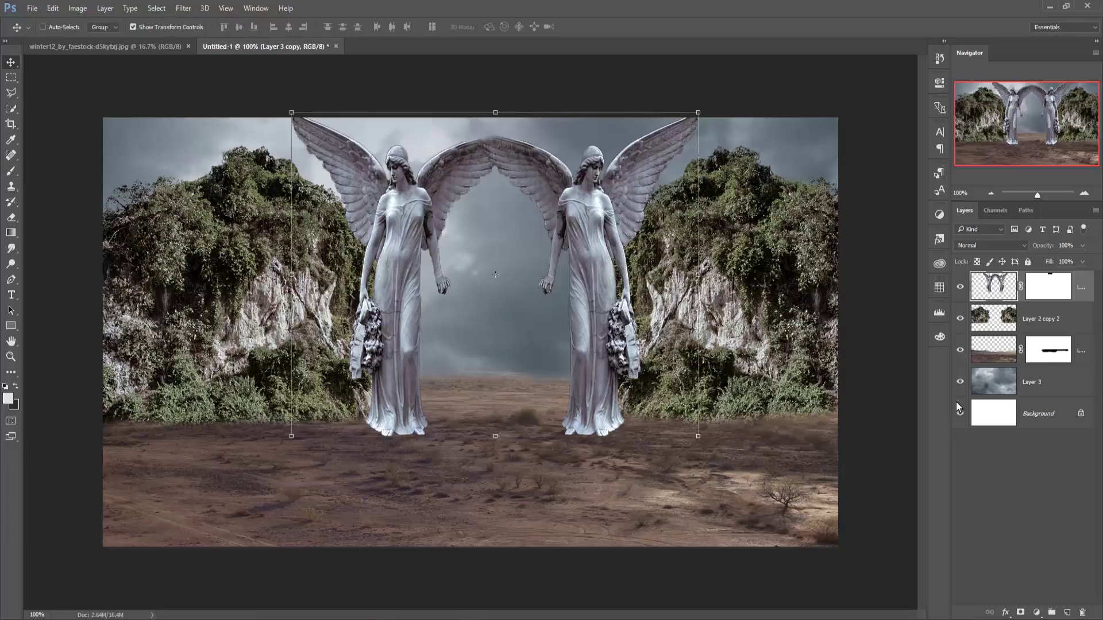
left_click(1049, 318)
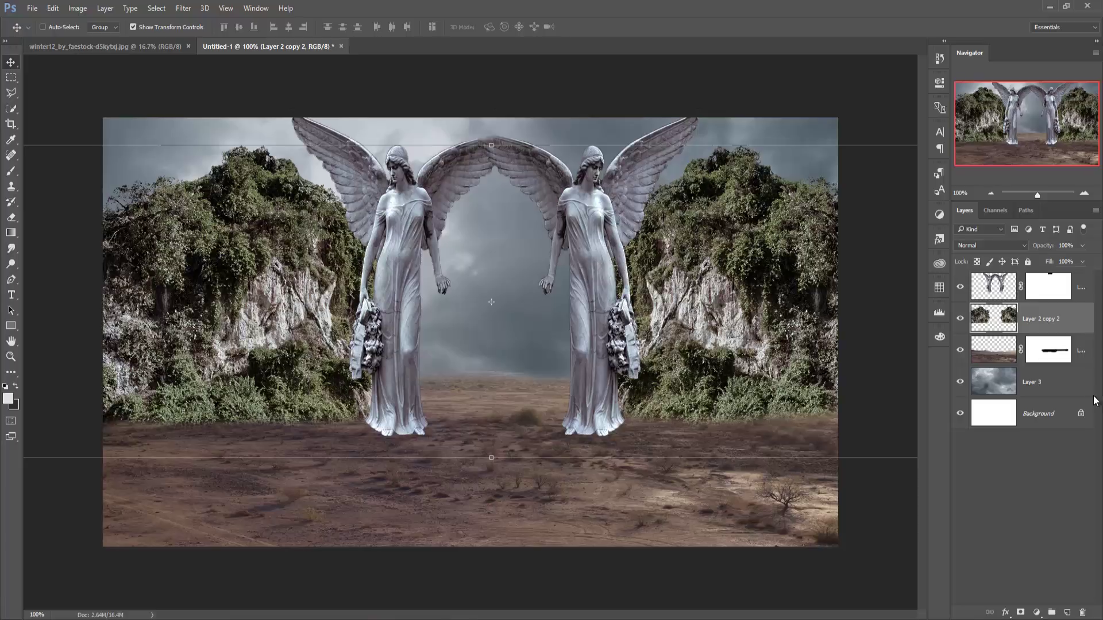
left_click(1081, 352)
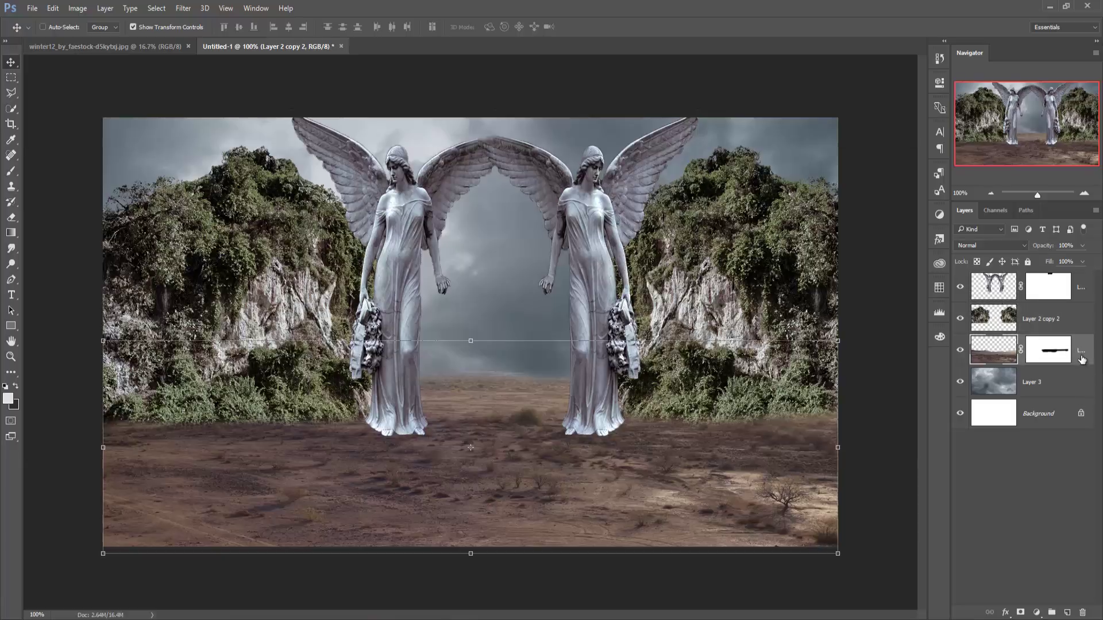
left_click(1067, 612)
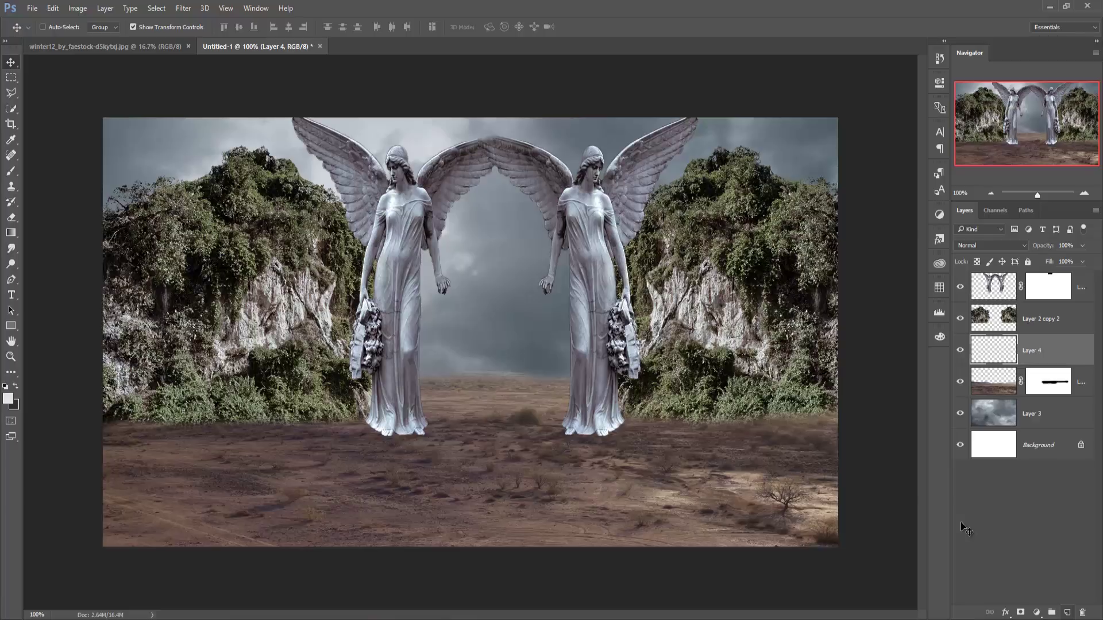
key("x")
left_click(8, 398)
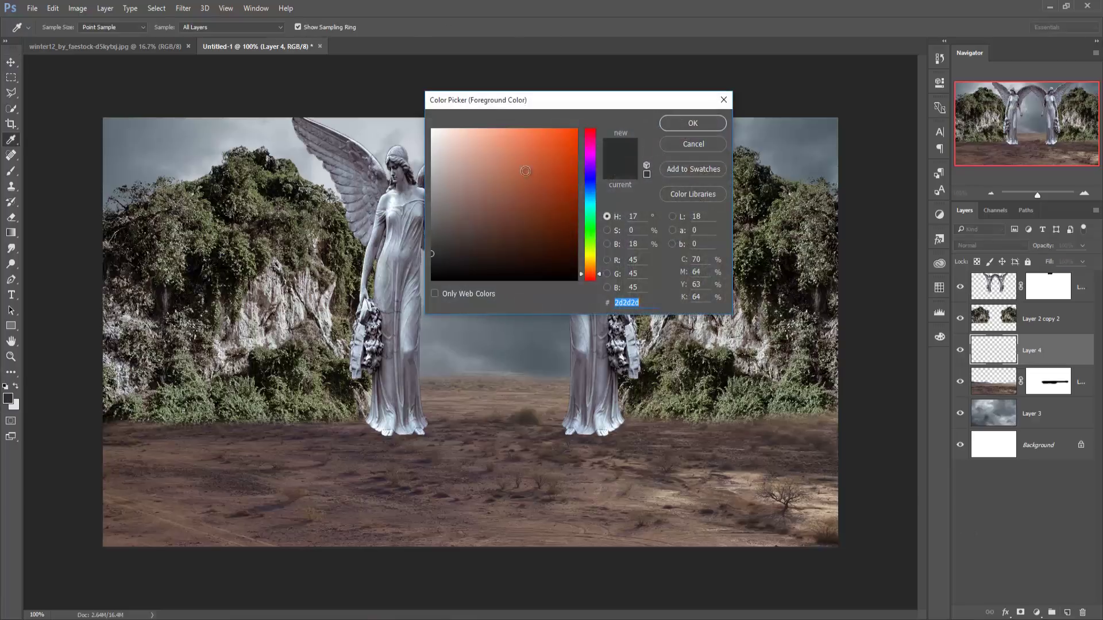
left_click(434, 279)
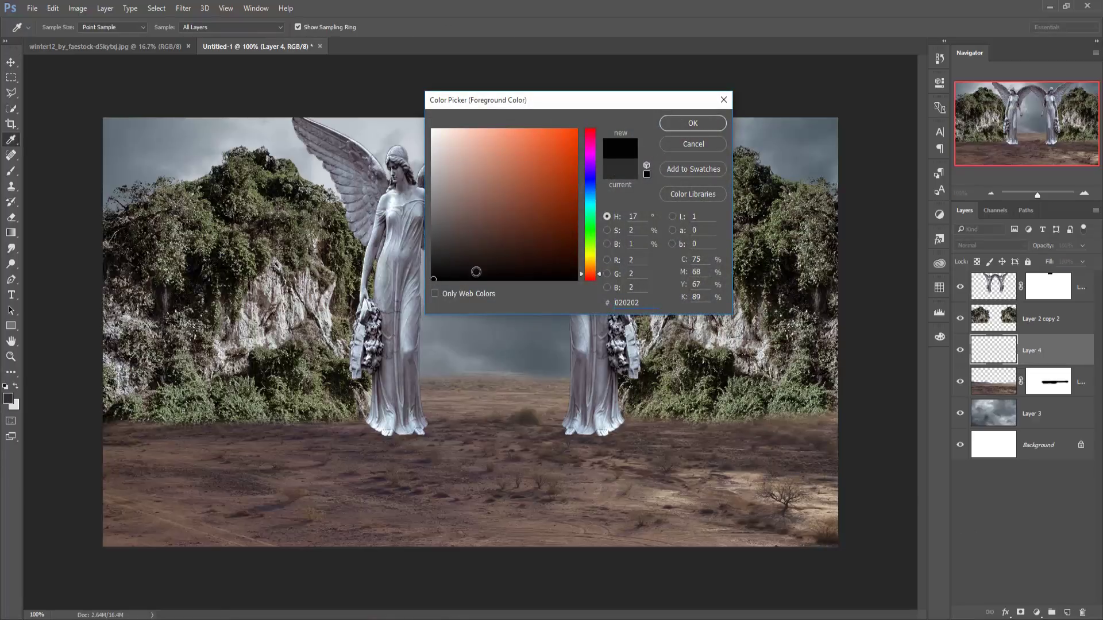
left_click(675, 126)
Paint soft black shadows with a 125 px brush over the ground beside the central path
left_click(11, 171)
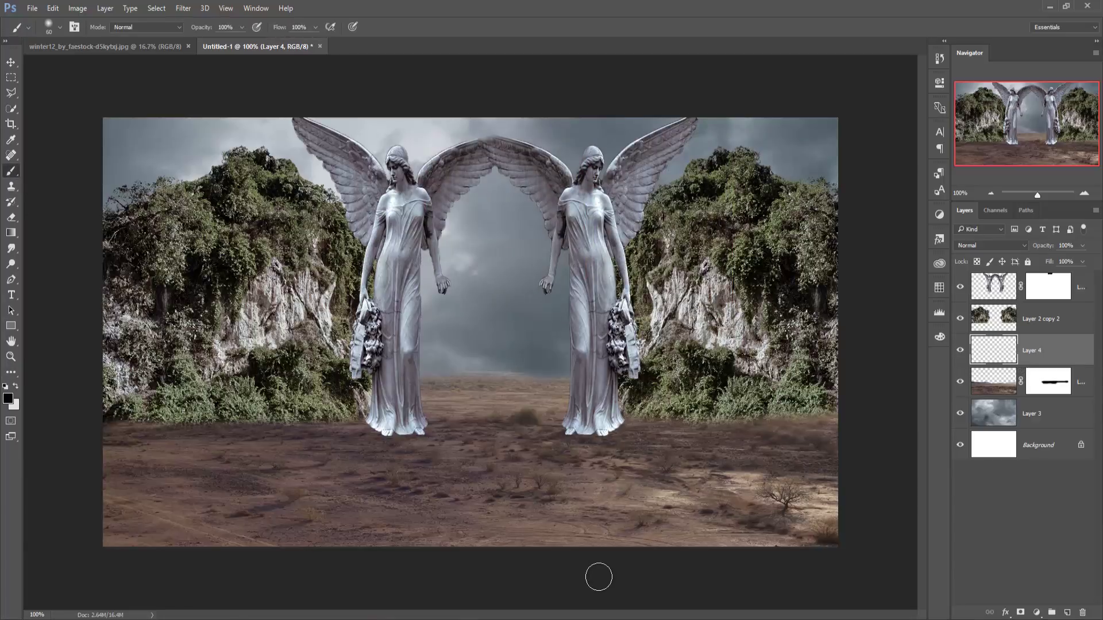
key("bracketright")
key("bracketright")
key("bracketright")
key("bracketright")
key("bracketright")
mouse_move(389, 438)
left_mouse_down()
mouse_move(369, 450)
mouse_move(111, 442)
mouse_move(96, 431)
mouse_move(167, 443)
mouse_move(90, 537)
mouse_move(158, 512)
mouse_move(153, 541)
mouse_move(288, 556)
mouse_move(322, 529)
mouse_move(330, 554)
mouse_move(273, 553)
left_mouse_up()
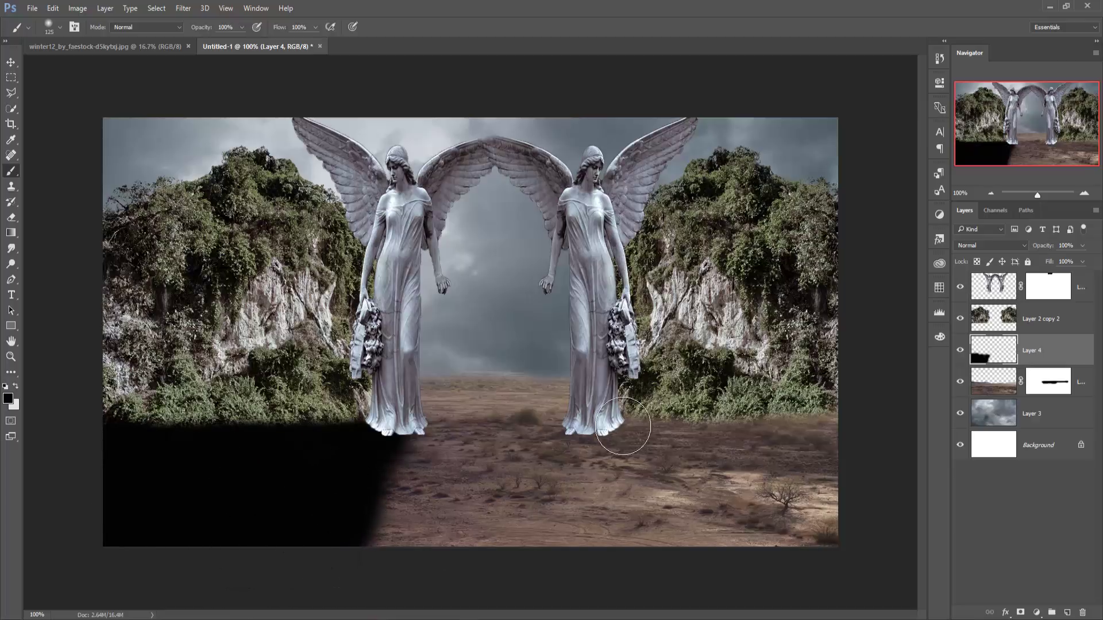
mouse_move(635, 438)
left_mouse_down()
mouse_move(615, 458)
mouse_move(591, 446)
mouse_move(625, 508)
mouse_move(750, 510)
mouse_move(805, 554)
mouse_move(857, 525)
mouse_move(729, 530)
mouse_move(751, 529)
mouse_move(763, 443)
mouse_move(847, 521)
left_mouse_up()
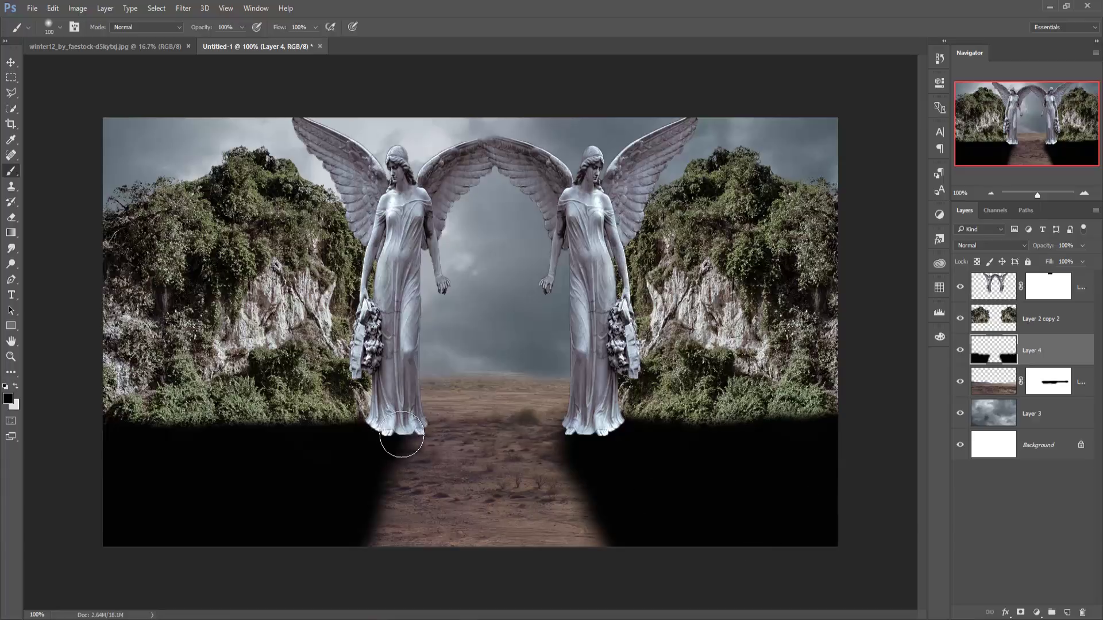
mouse_move(393, 440)
left_mouse_down()
mouse_move(410, 445)
mouse_move(349, 573)
left_mouse_up()
key("bracketleft")
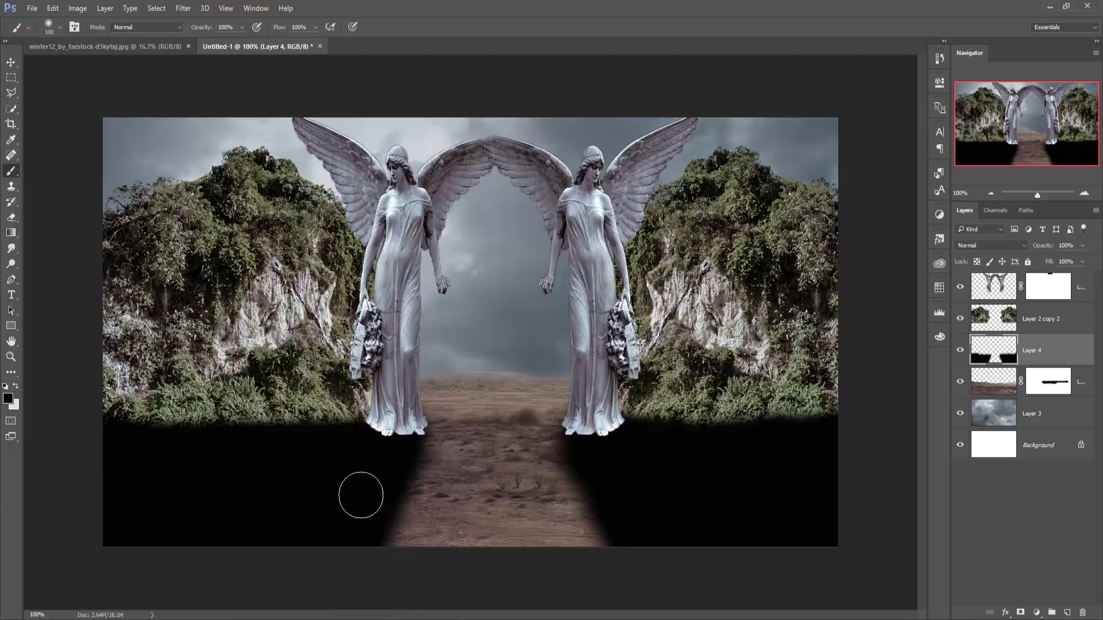
Lower the shadow layer's opacity to about 51%
left_click(11, 62)
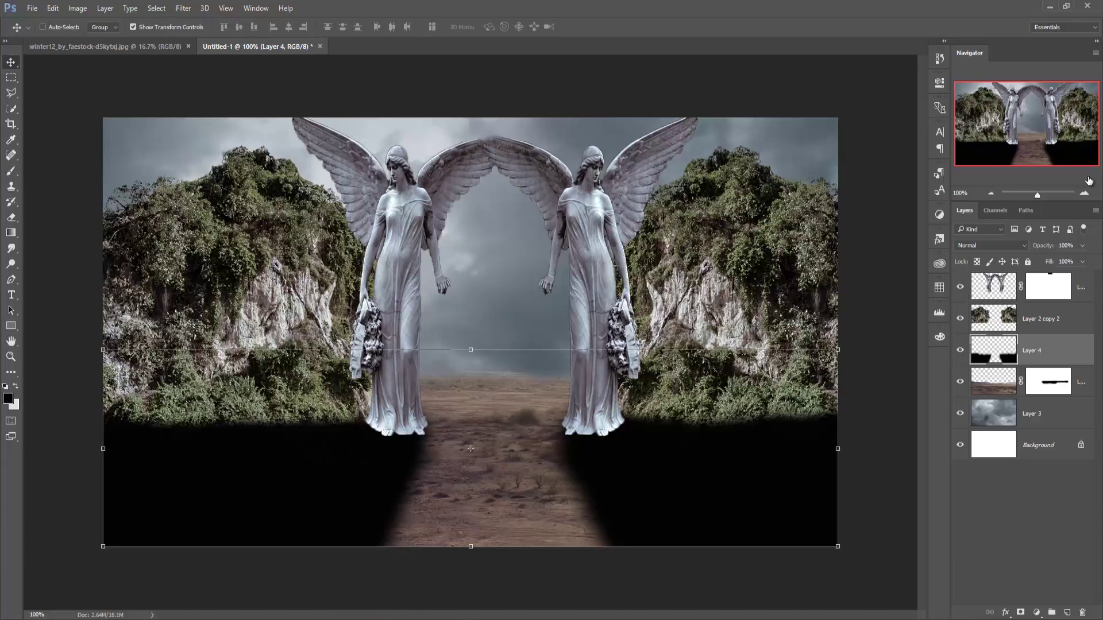
left_click(1082, 247)
mouse_move(1067, 261)
left_mouse_down()
mouse_move(1046, 263)
mouse_move(1055, 264)
left_mouse_up()
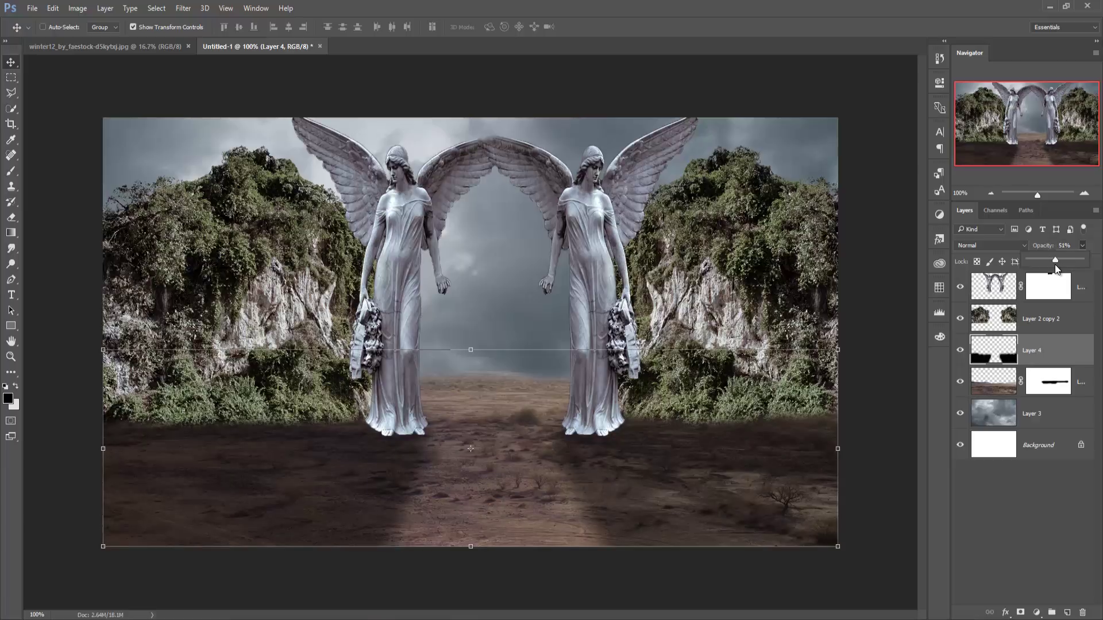
left_click(1051, 359)
On new Layer 5, brush soft black shadows along the left bushes and right statue bases
left_click(1066, 610)
left_click(11, 170)
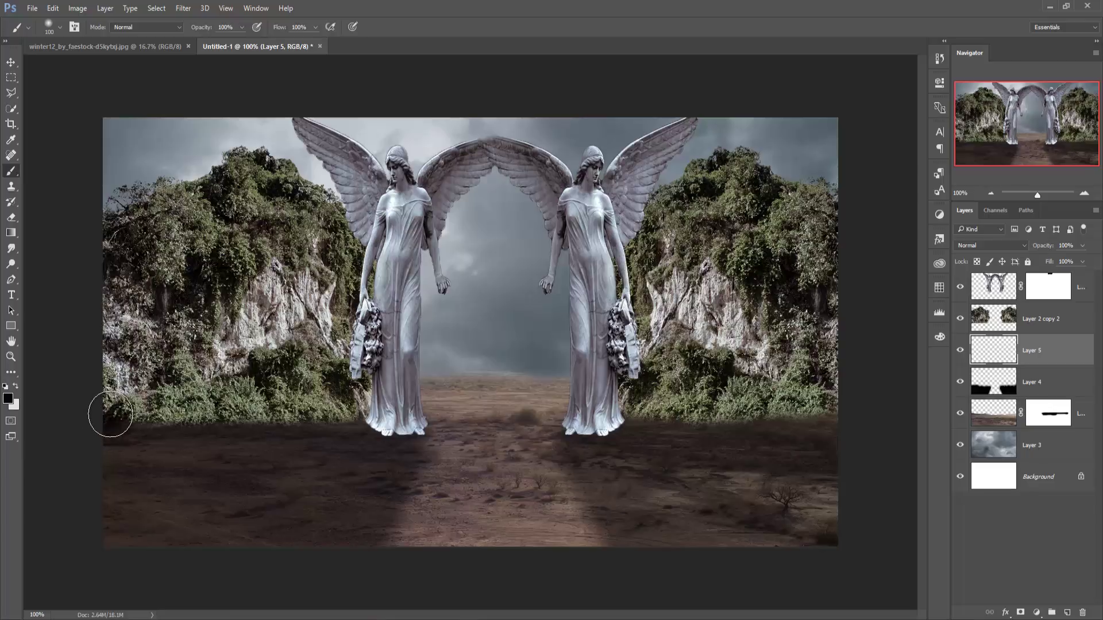
mouse_move(110, 415)
left_mouse_down()
mouse_move(235, 404)
mouse_move(161, 402)
mouse_move(356, 414)
mouse_move(104, 414)
mouse_move(346, 407)
left_mouse_up()
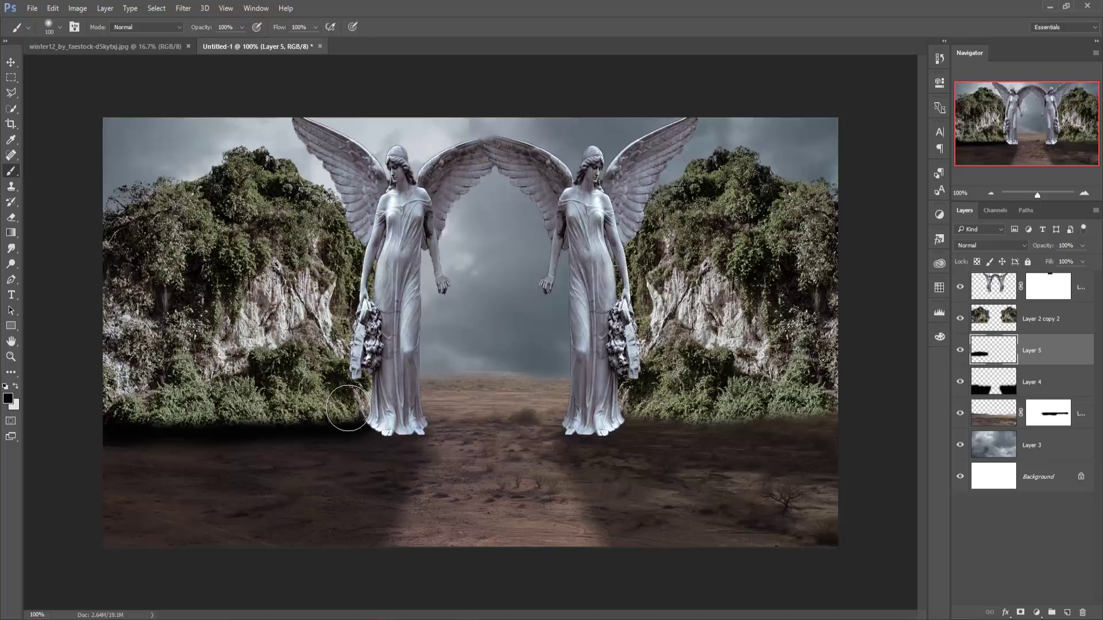
key("bracketleft")
key("bracketleft")
key("bracketleft")
key("bracketleft")
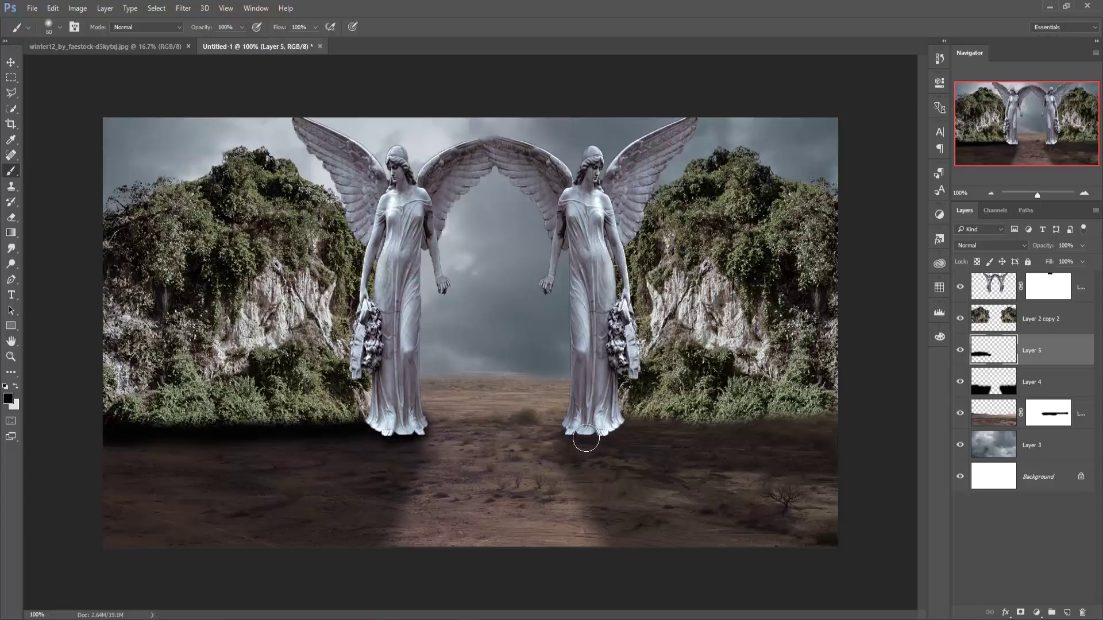
left_click_drag(608, 421, 779, 411)
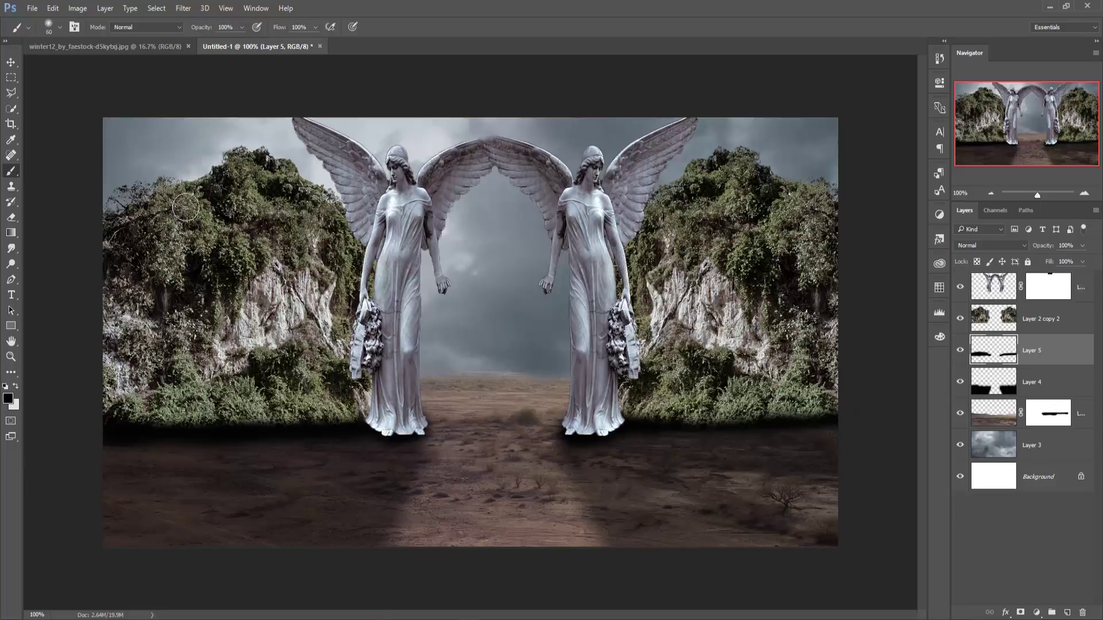
left_click(11, 62)
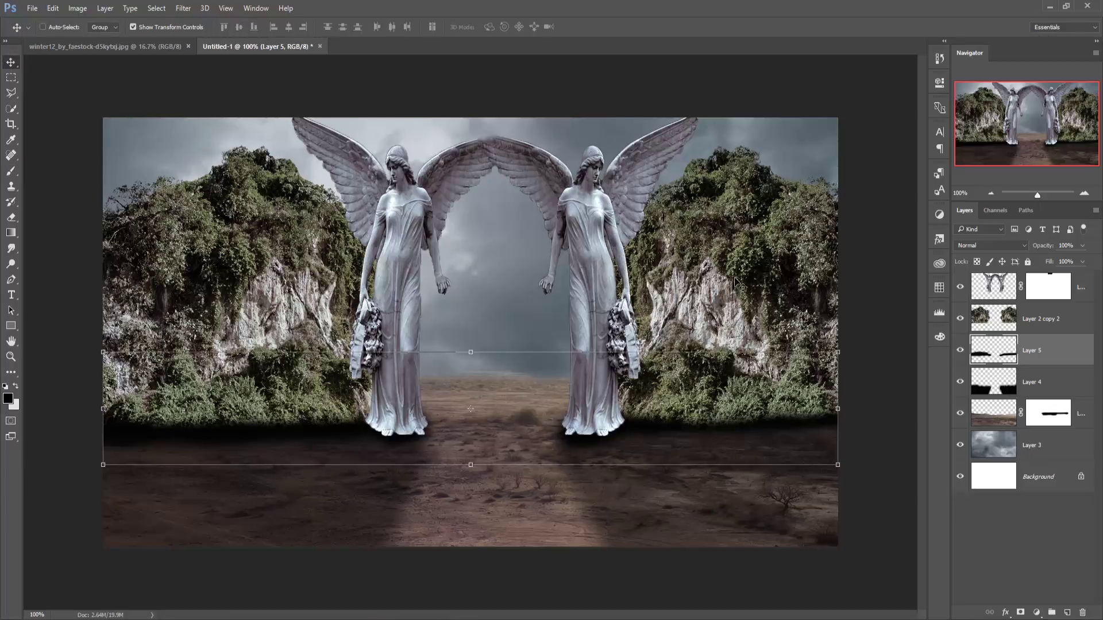
Add a Color Balance layer above the angels shifting midtones toward red, magenta and blue
left_click(1086, 291)
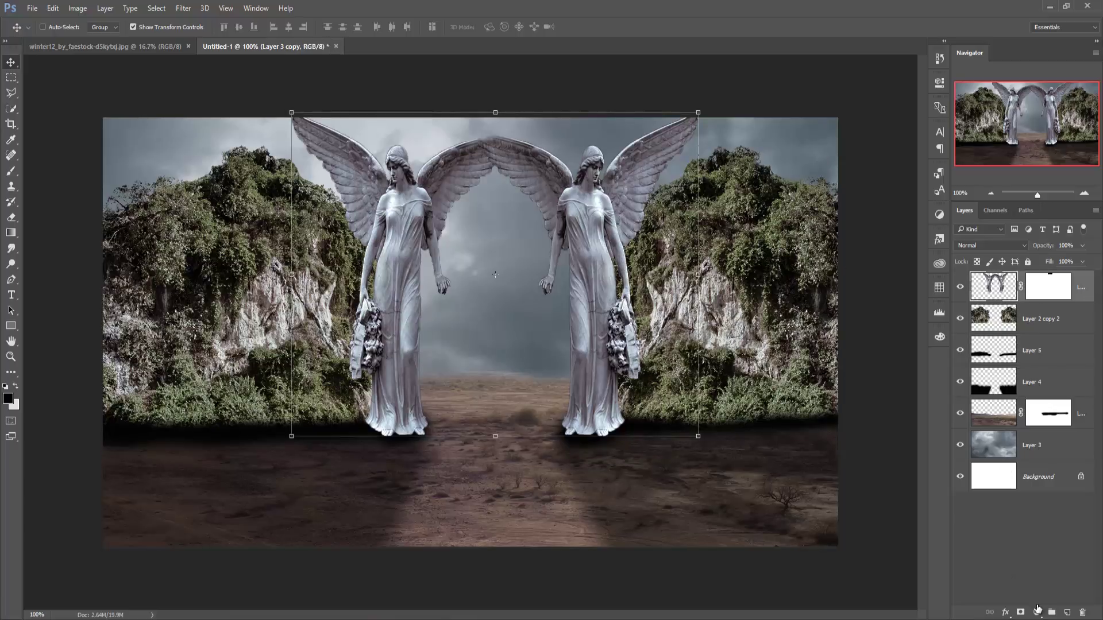
left_click(1036, 613)
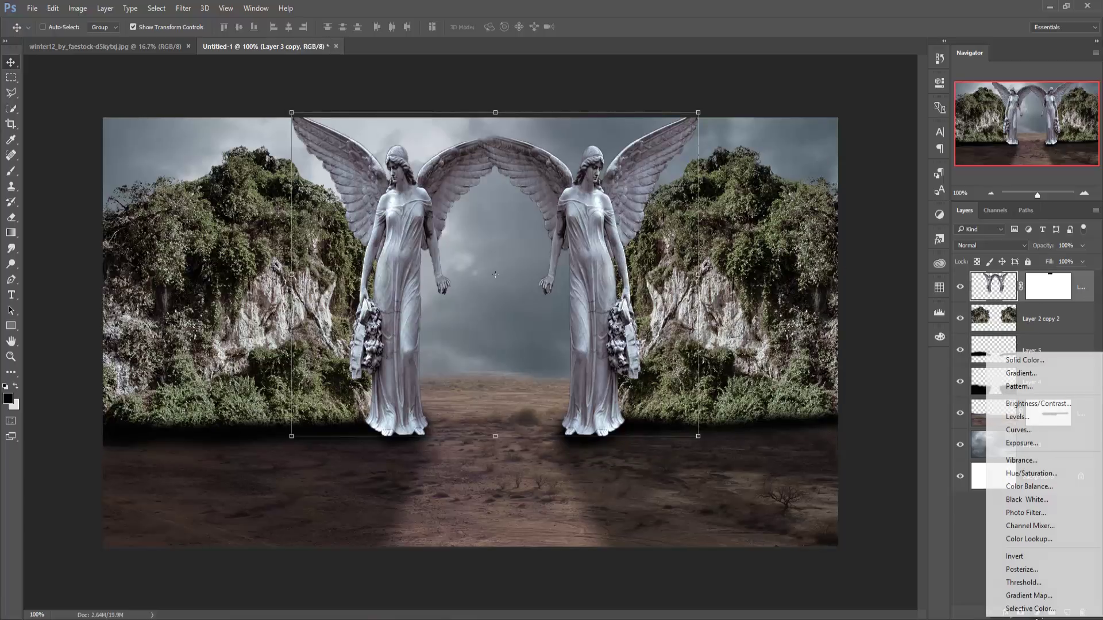
left_click(1030, 486)
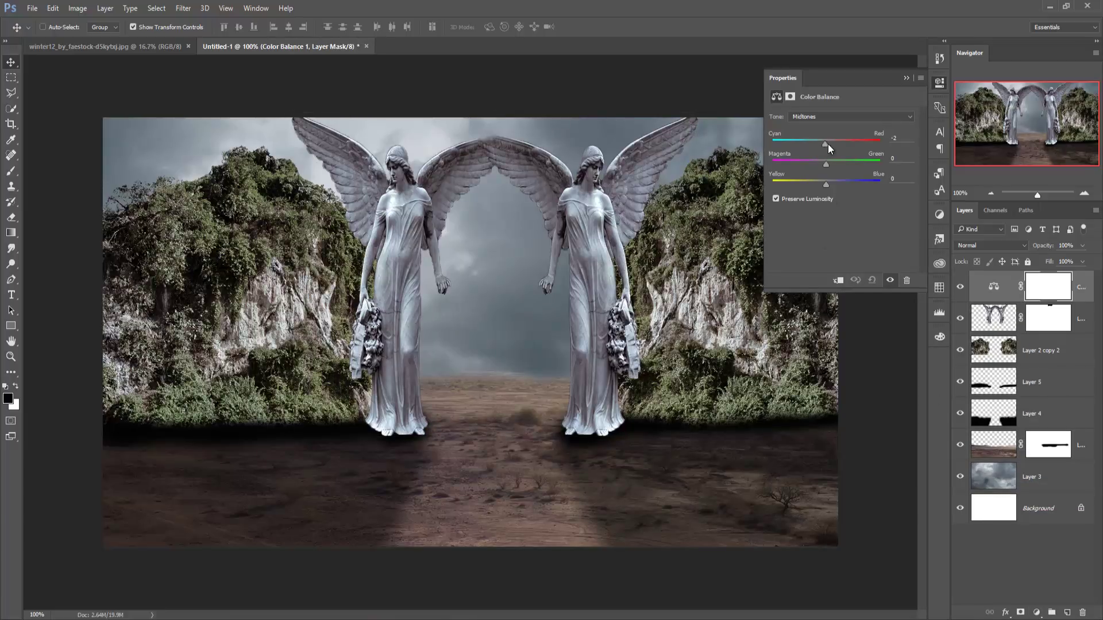
mouse_move(832, 144)
left_mouse_down()
mouse_move(822, 142)
mouse_move(831, 142)
left_mouse_up()
mouse_move(825, 181)
left_mouse_down()
mouse_move(811, 181)
mouse_move(832, 184)
left_mouse_up()
left_click_drag(829, 144, 831, 144)
left_click_drag(829, 163, 820, 163)
left_click(907, 78)
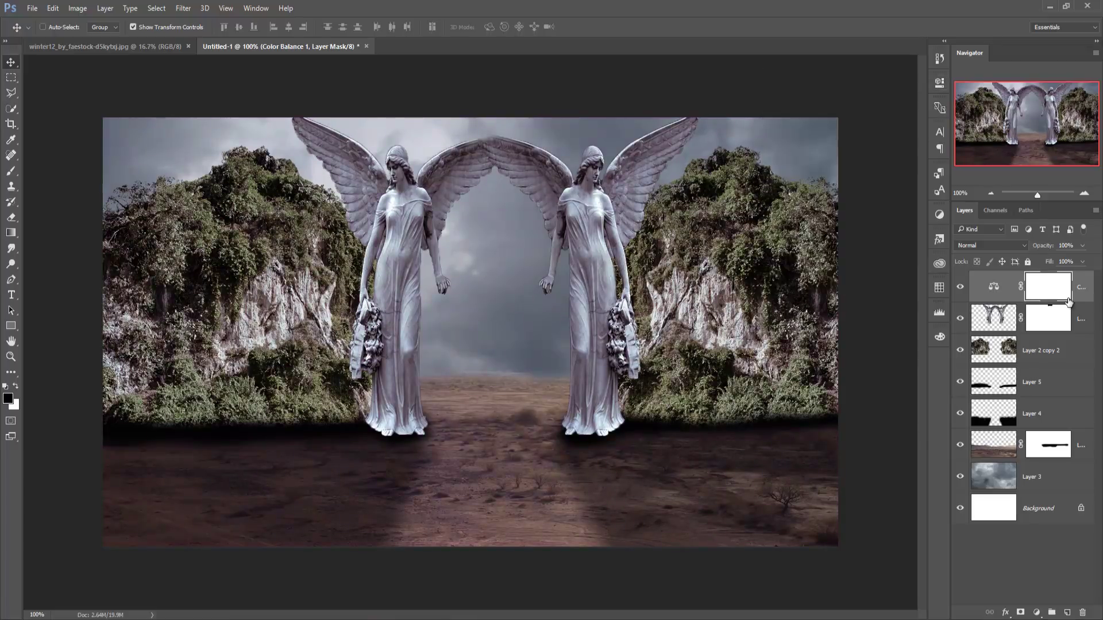
left_click(1085, 296)
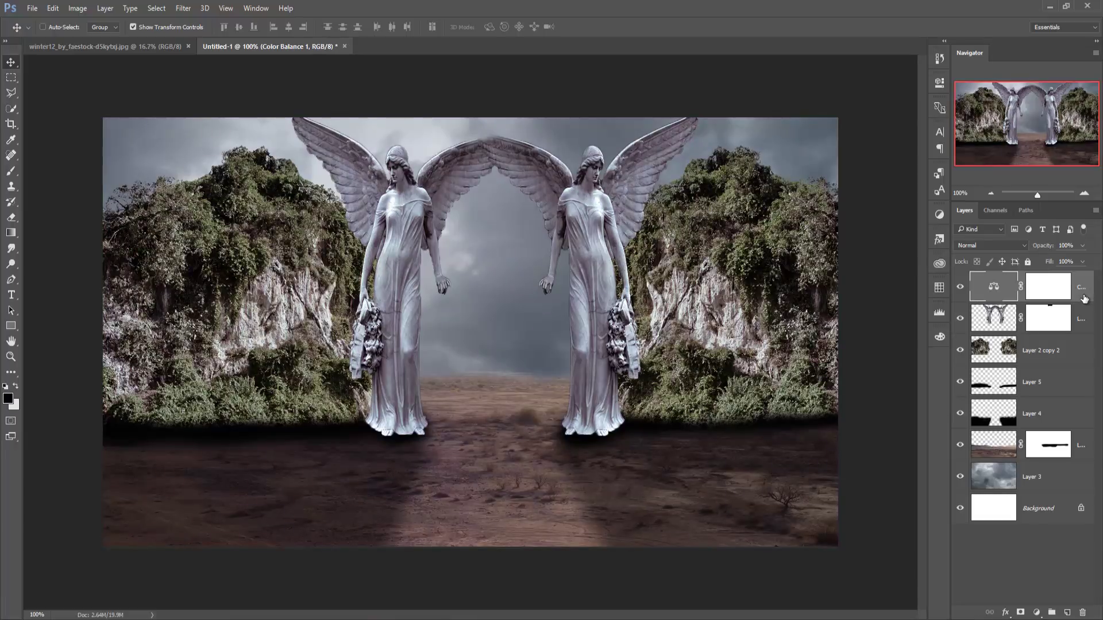
left_click(1082, 319)
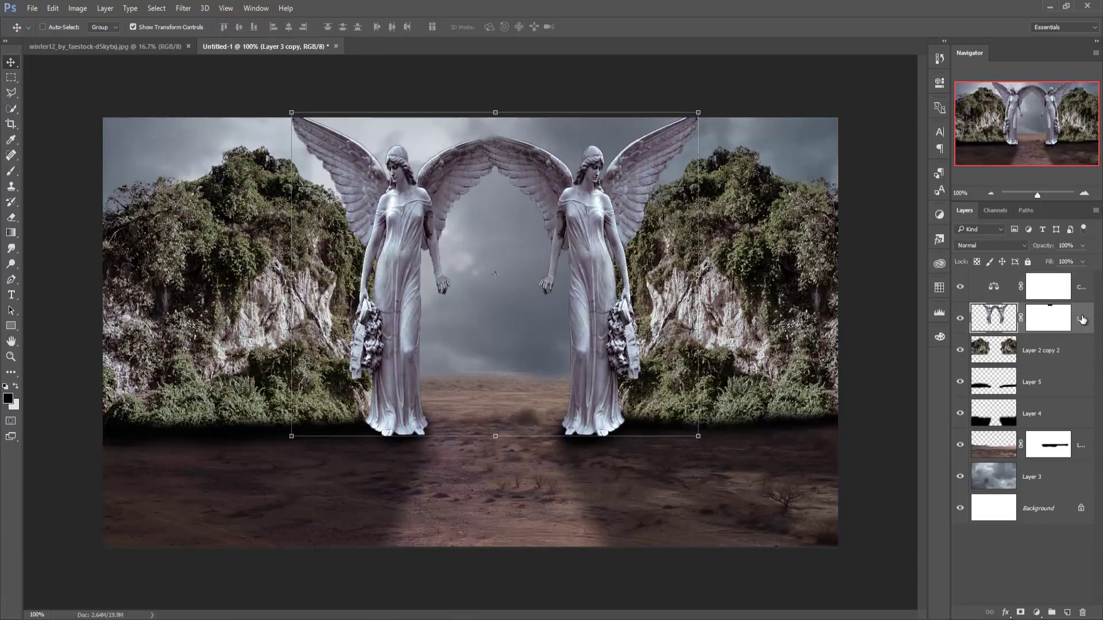
Add a new layer and duplicate the angel statues layer along with its mask
left_click(1068, 613)
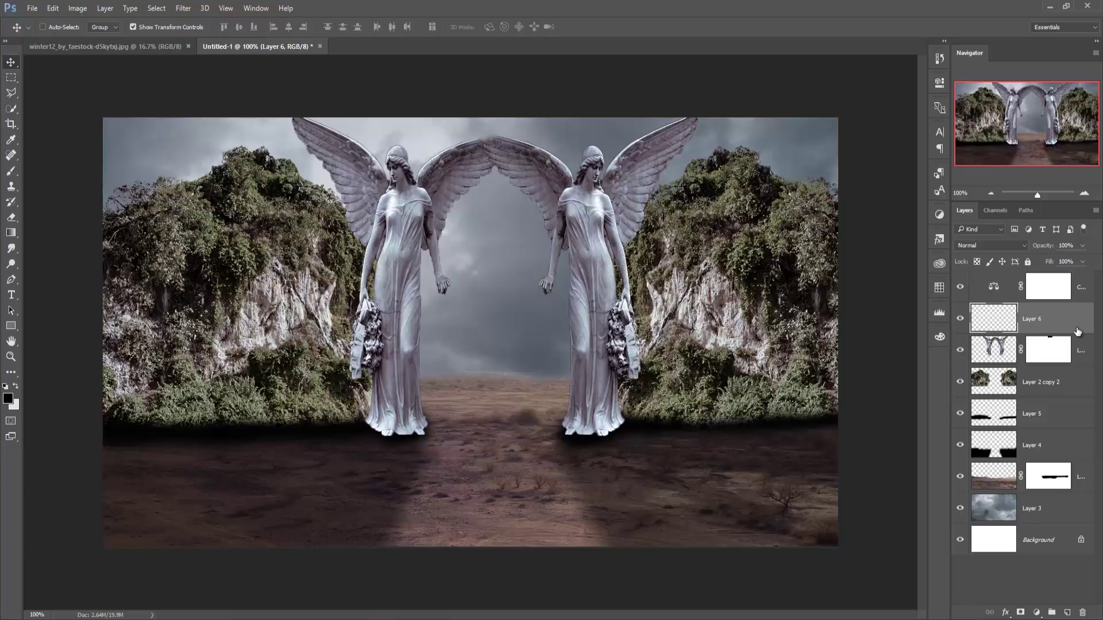
key("ctrl+z")
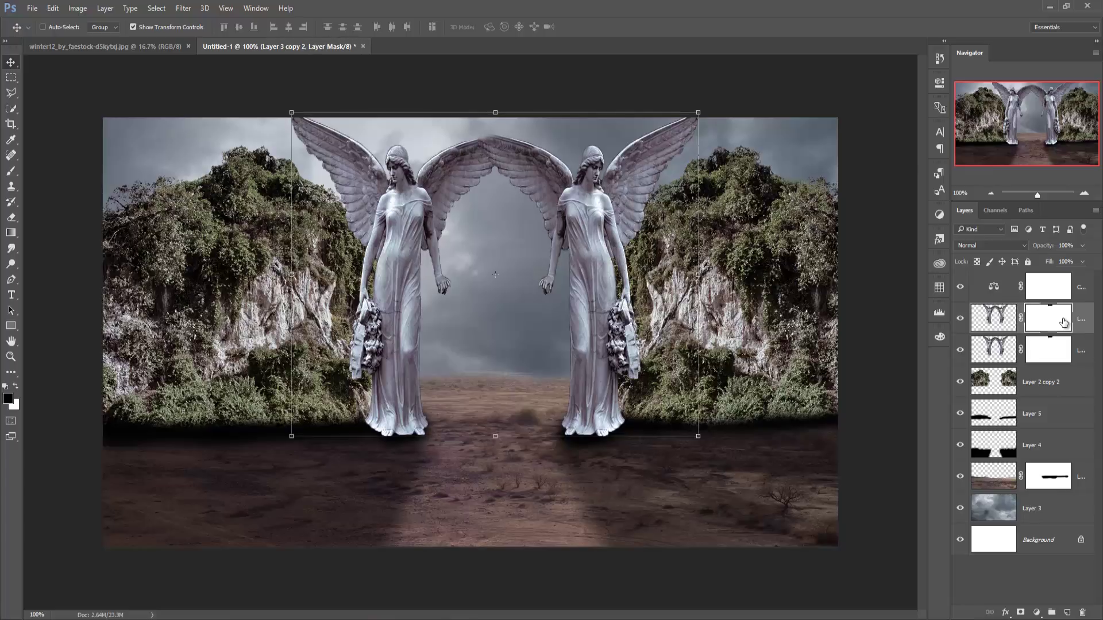
left_click(1061, 359, "shift")
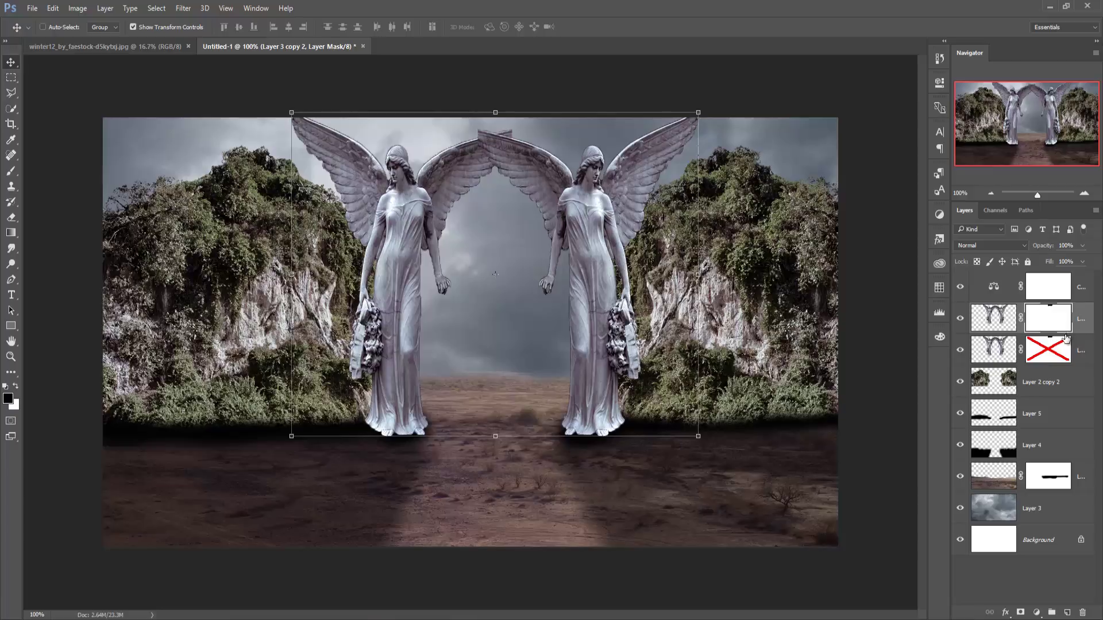
left_click(1062, 344, "shift")
Select both angel layers and merge them into Layer 3 copy 2
left_click(1084, 317, "shift")
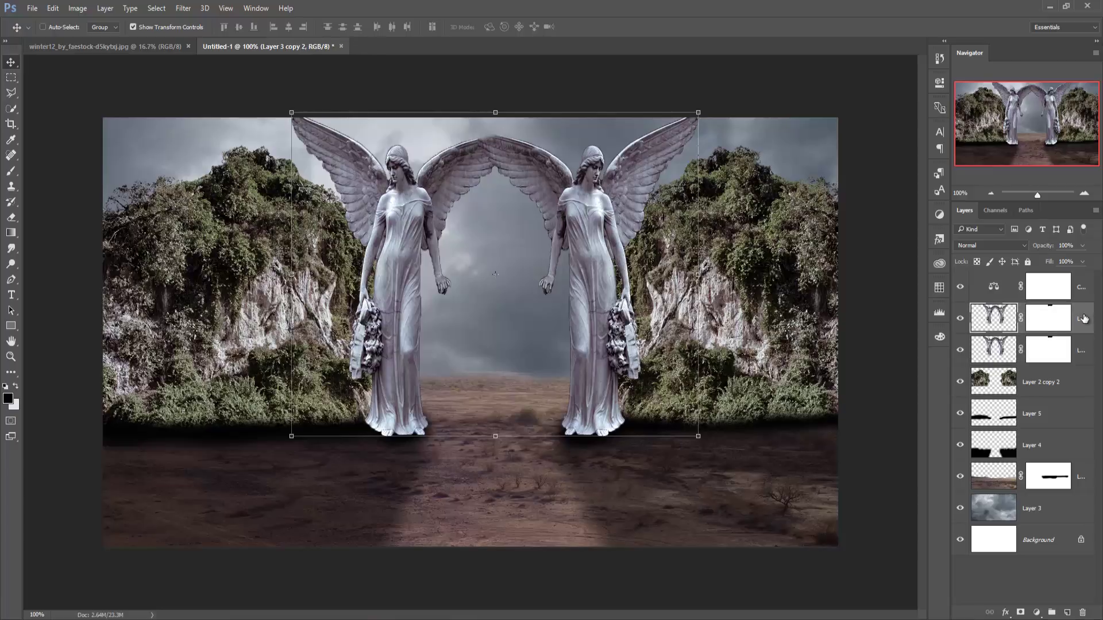
right_click(995, 317)
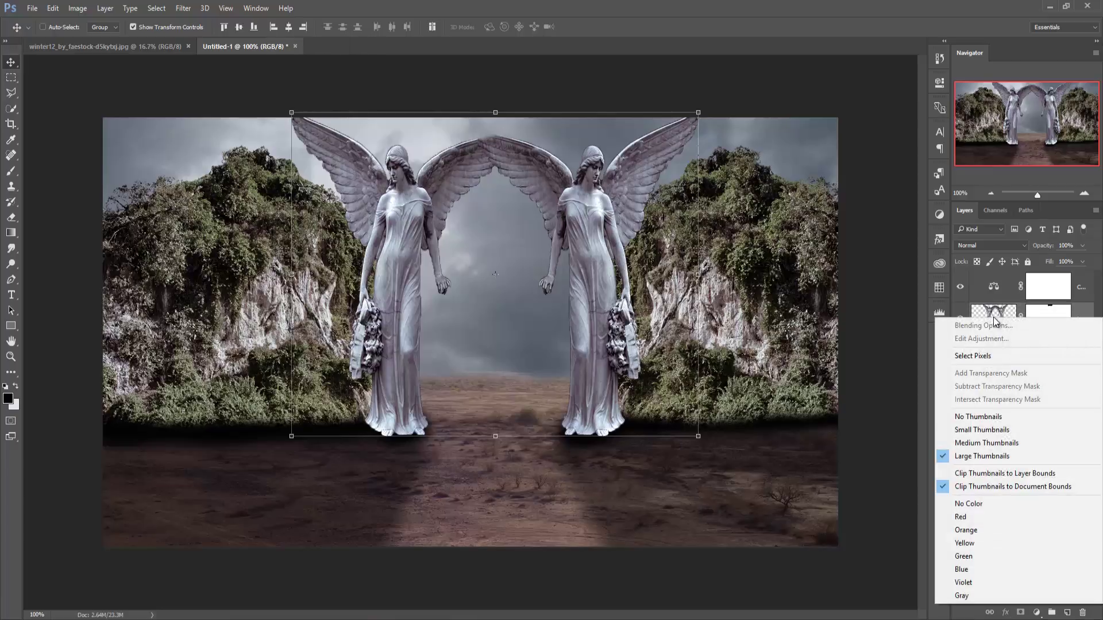
right_click(965, 310)
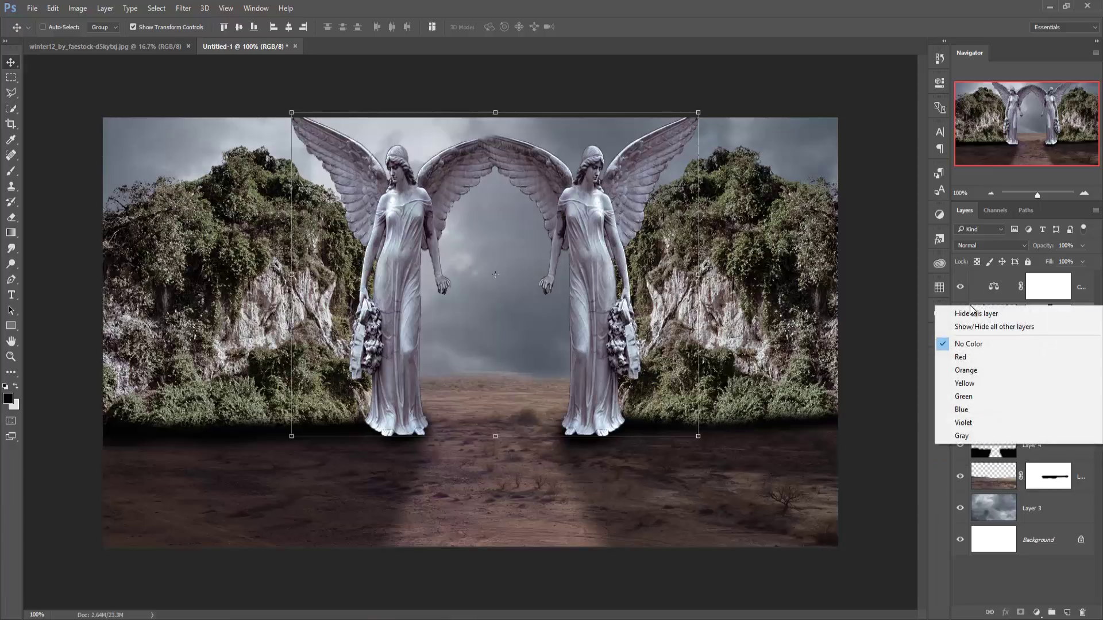
left_click(884, 230)
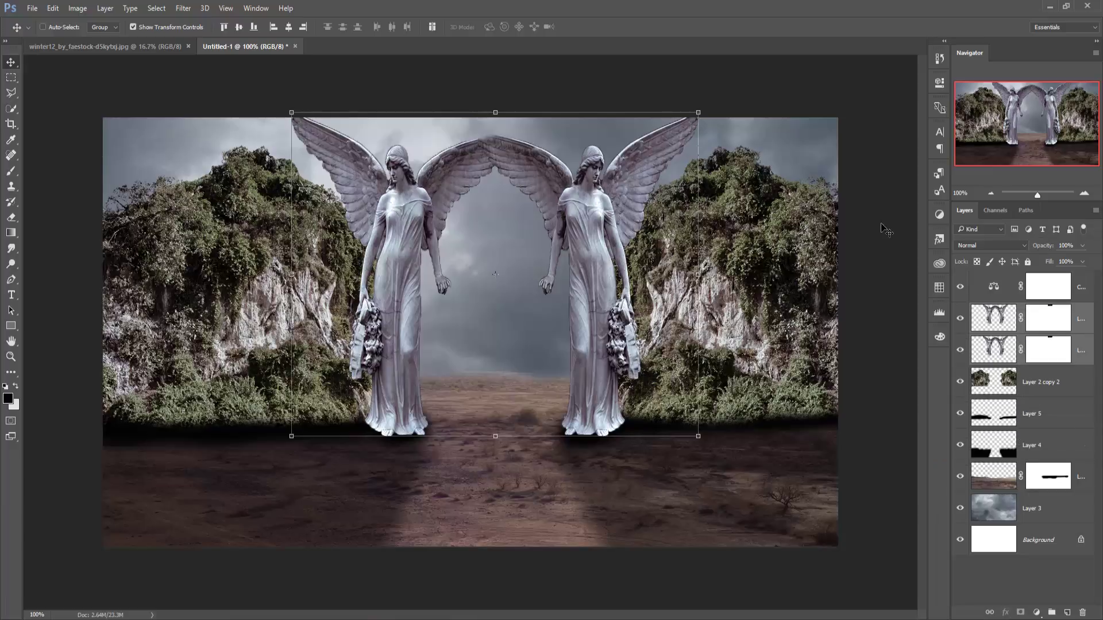
right_click(1083, 317)
left_click(984, 436)
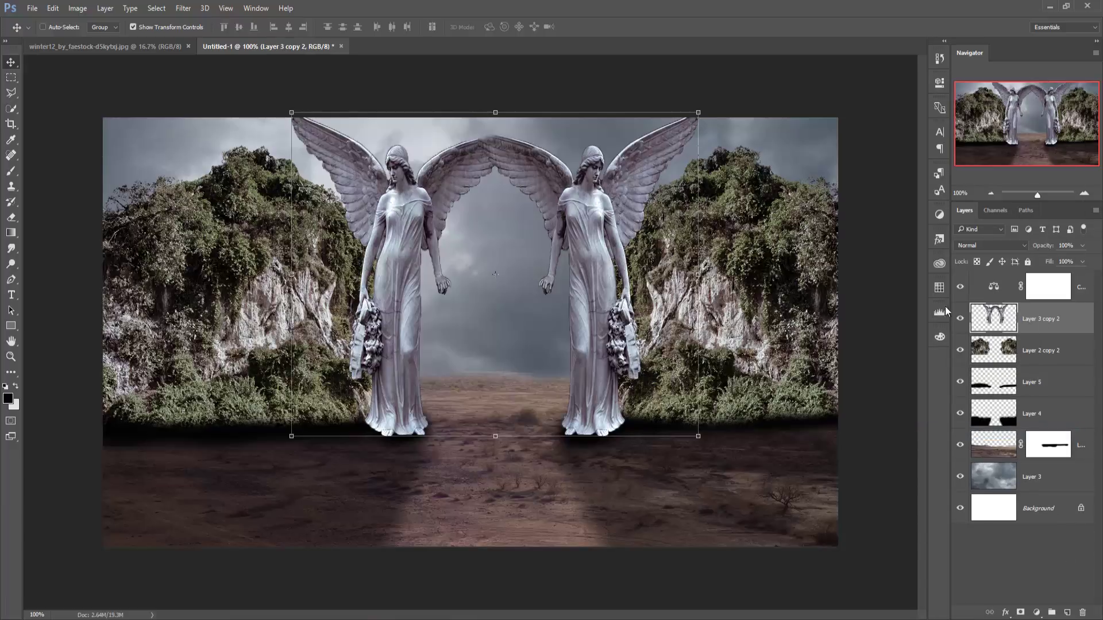
Apply Viveza 2 to the angels: Brightness −84%, lower contrast and saturation, Structure 99%
left_click(184, 8)
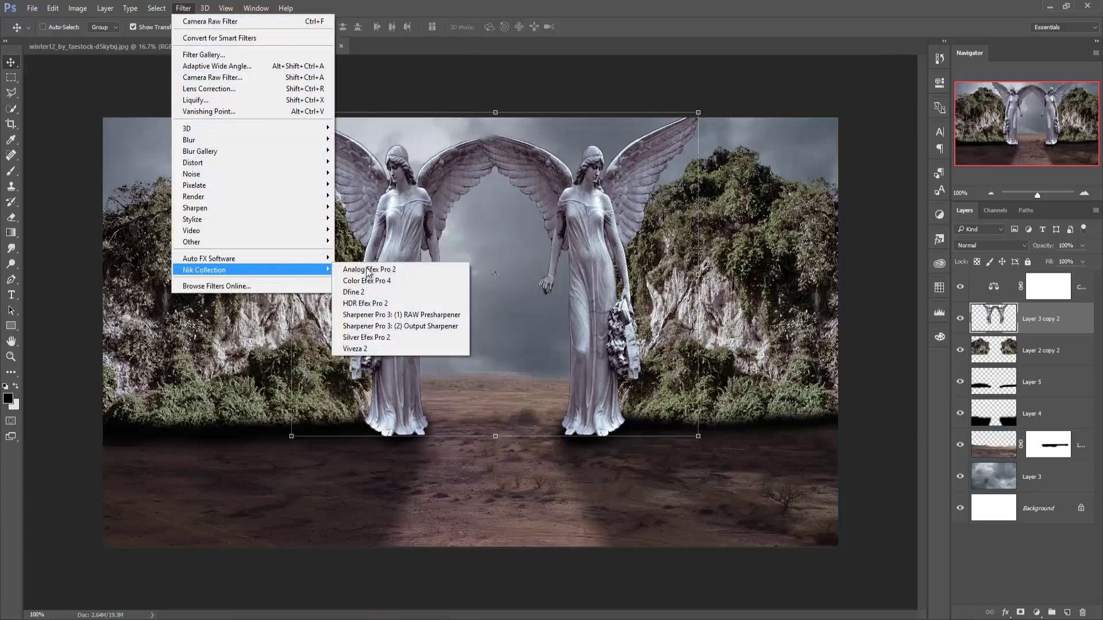
left_click(390, 349)
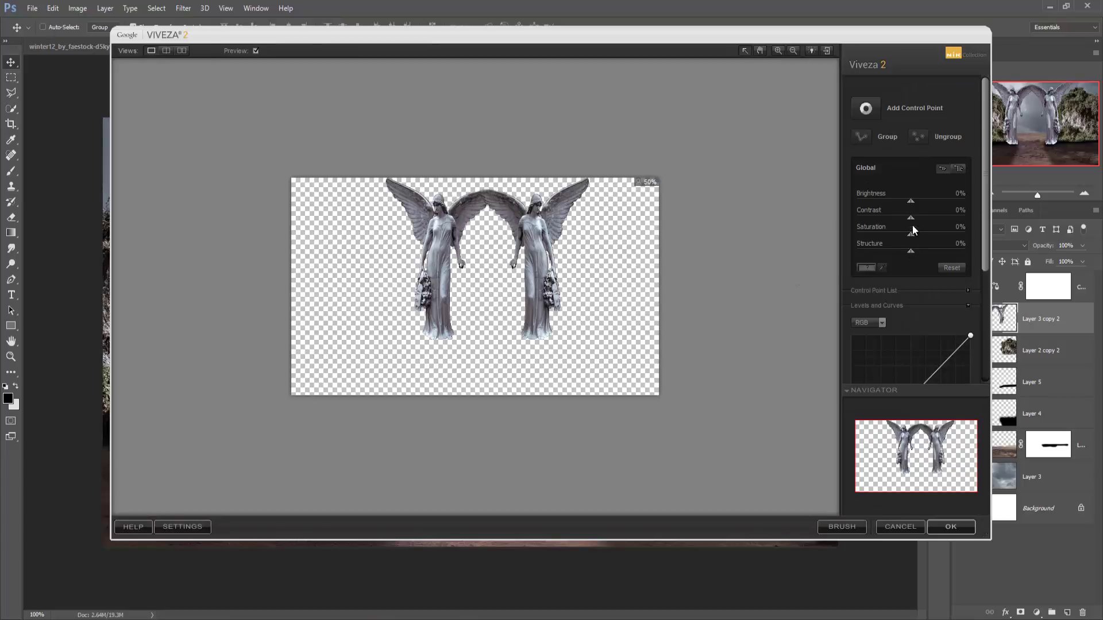
left_click_drag(909, 200, 868, 201)
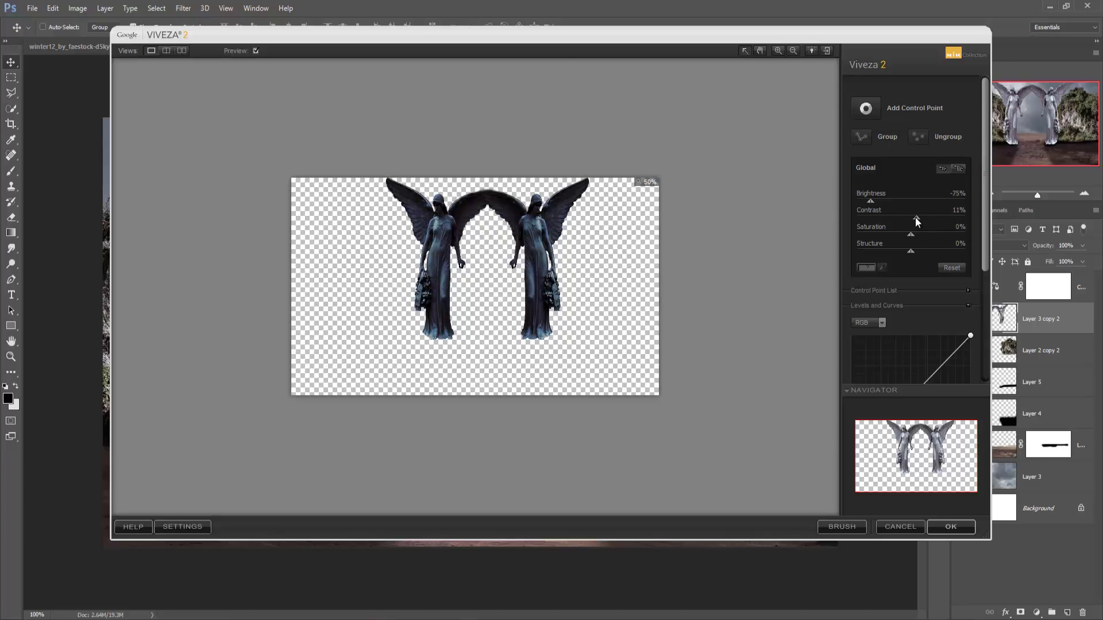
left_click_drag(911, 218, 899, 219)
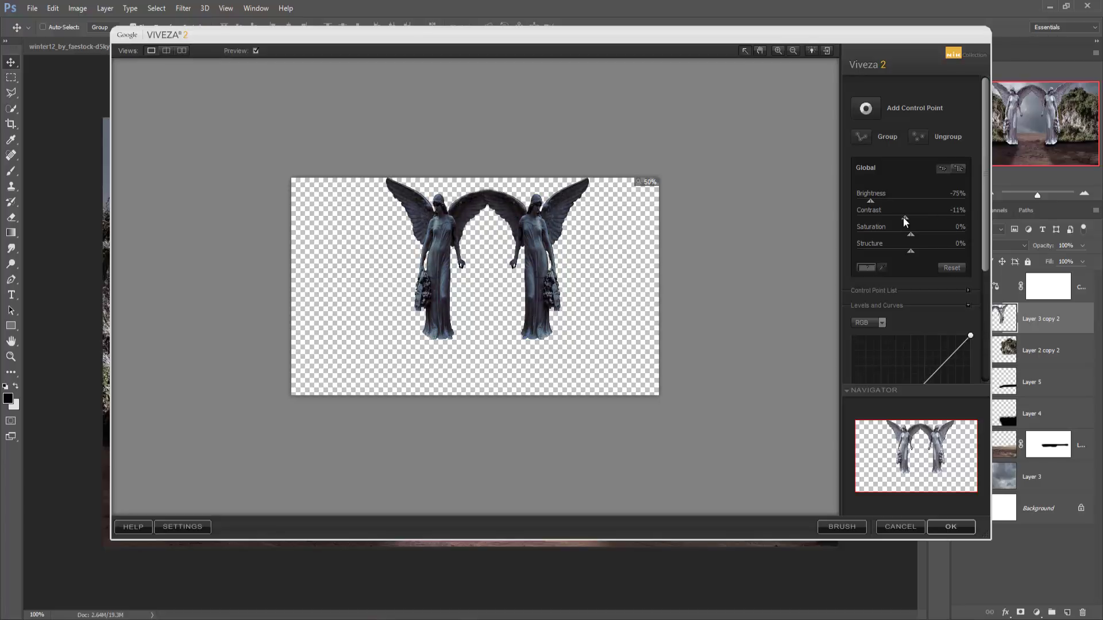
left_click_drag(952, 254, 955, 255)
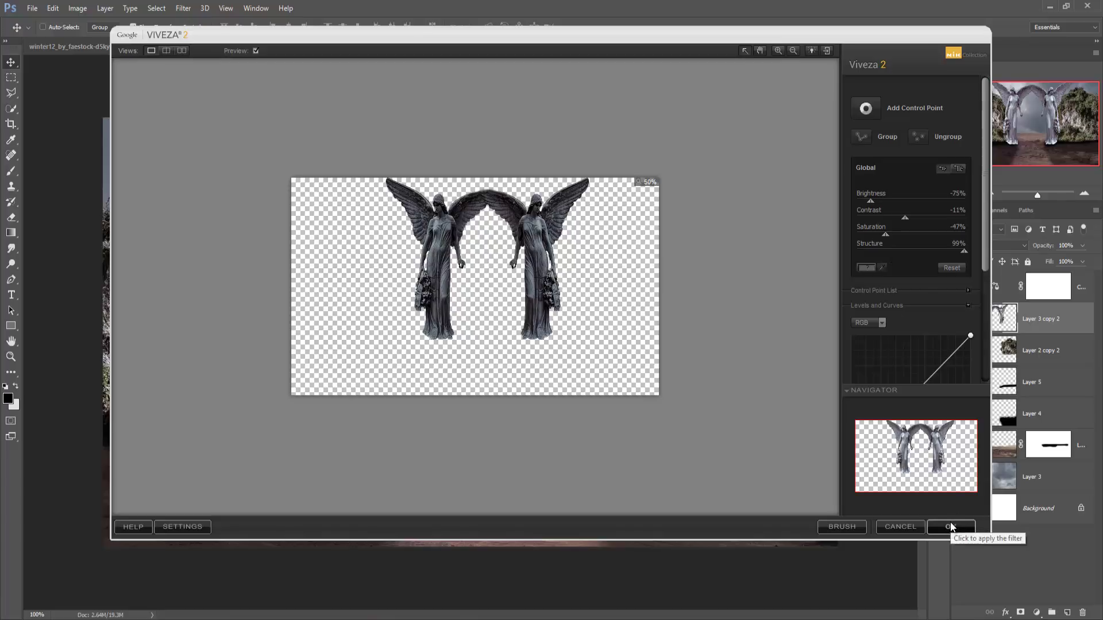
left_click_drag(866, 199, 864, 198)
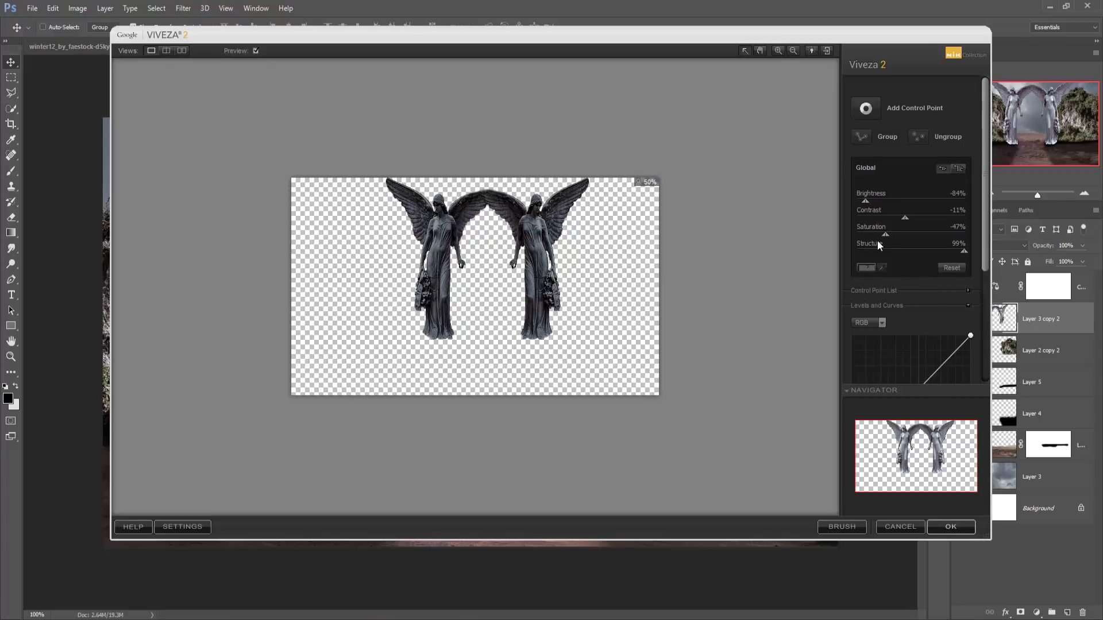
left_click(949, 527)
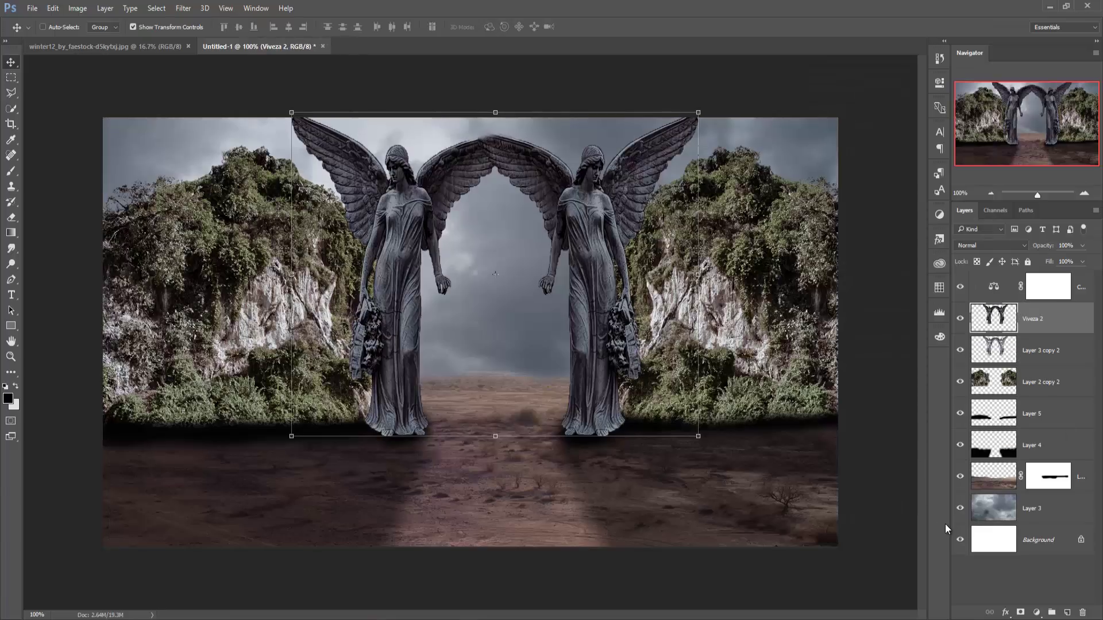
left_click(1010, 380)
Apply Viveza 2 to the cliffs: Brightness −64%, reduced contrast, Saturation −35%, Structure 71%
left_click(183, 8)
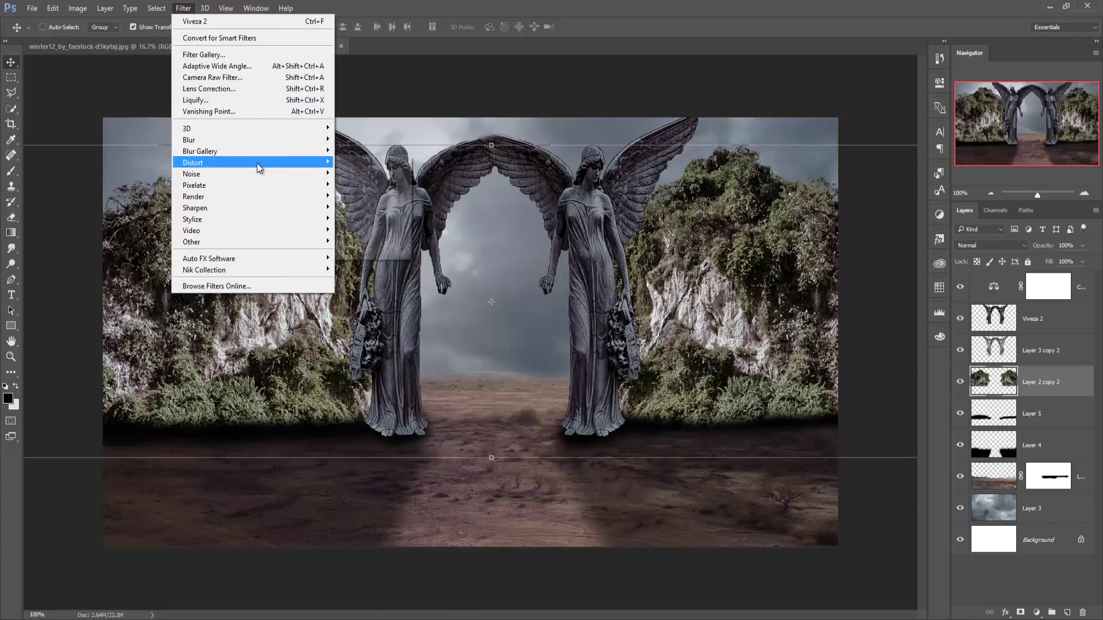
mouse_move(205, 270)
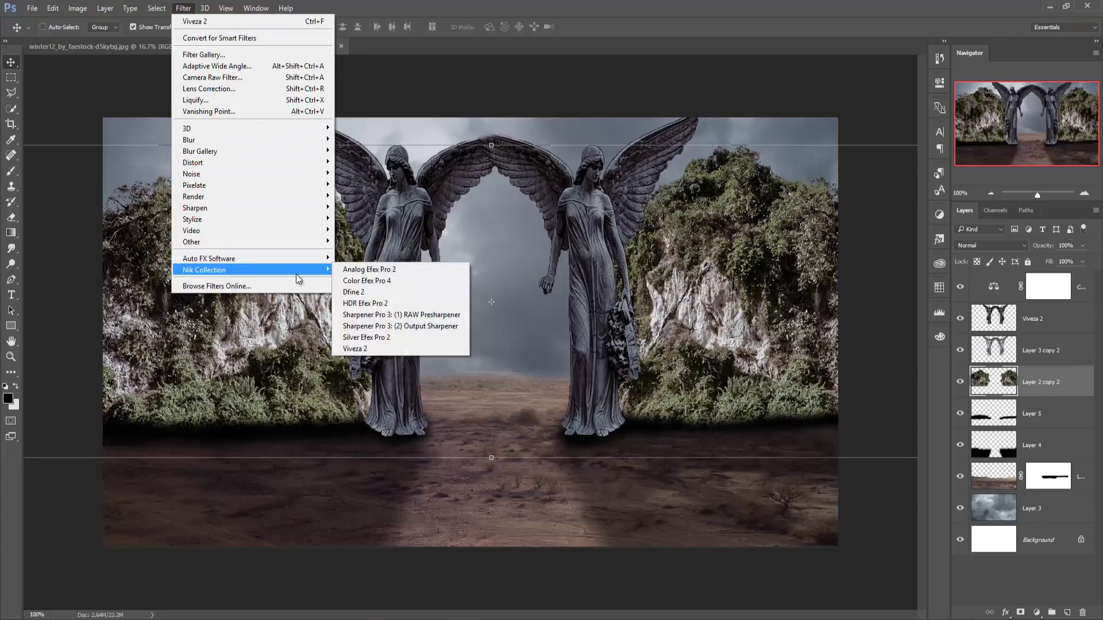
left_click(374, 351)
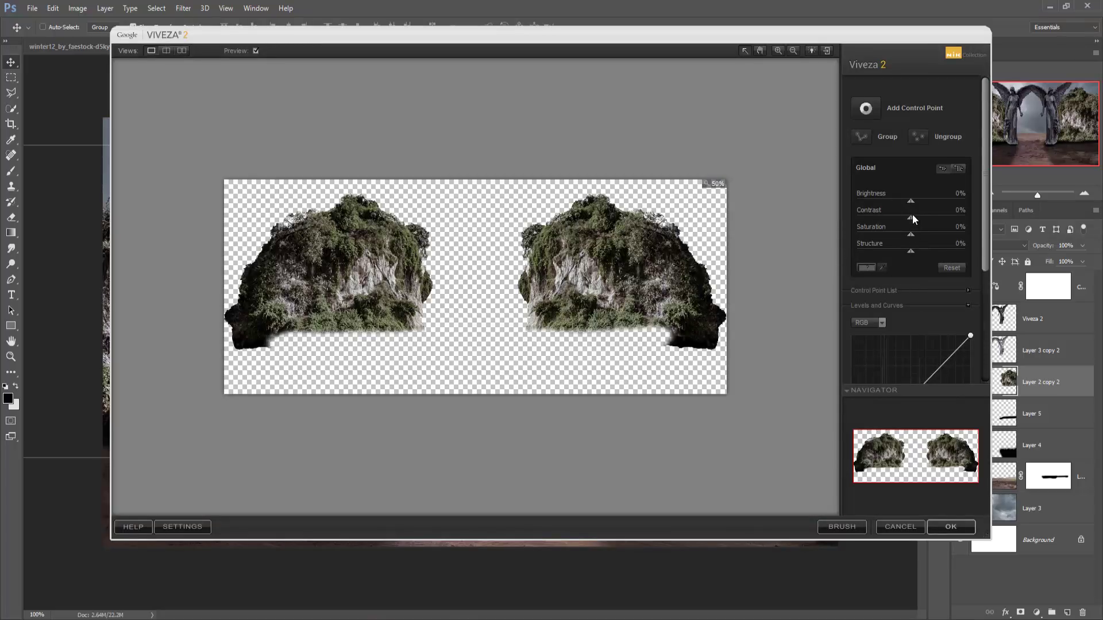
left_click_drag(898, 199, 889, 198)
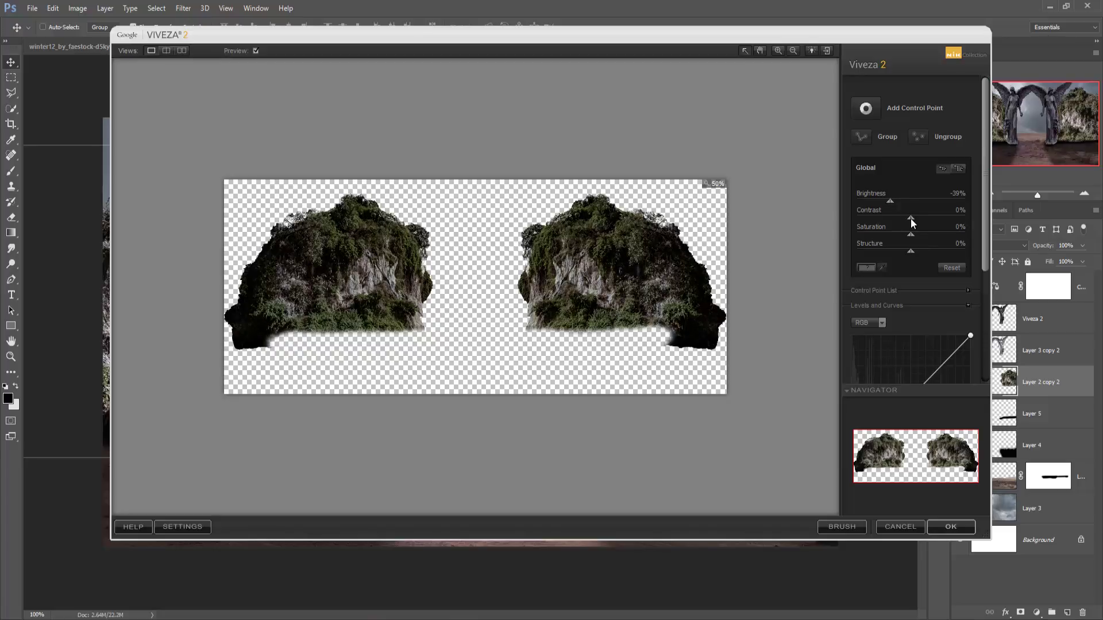
left_click_drag(911, 219, 877, 197)
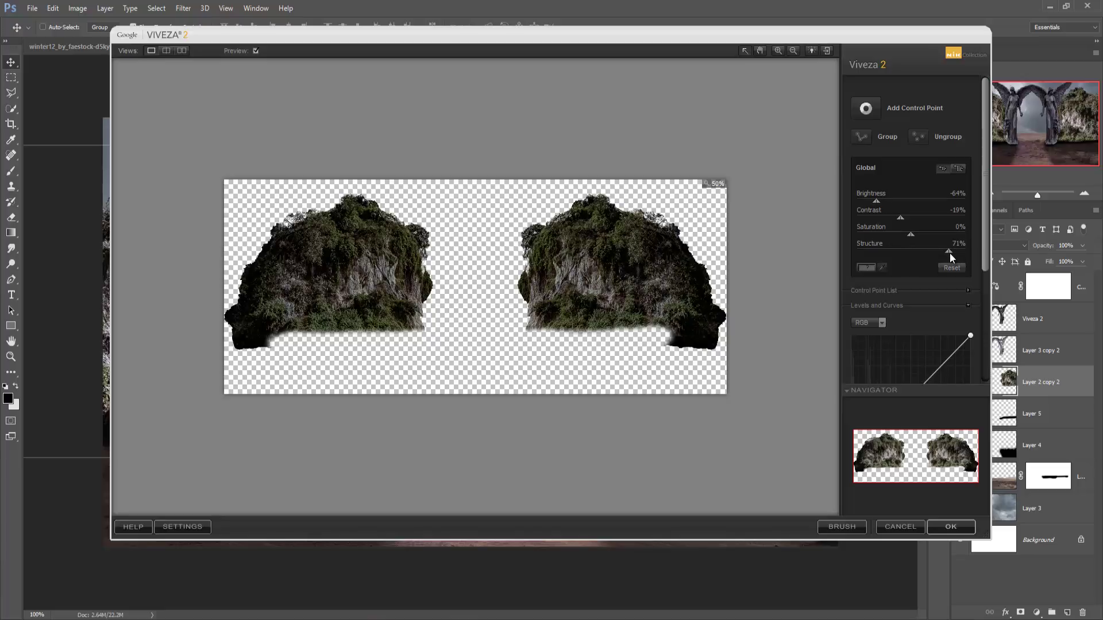
left_click_drag(913, 238, 894, 236)
left_click(950, 526)
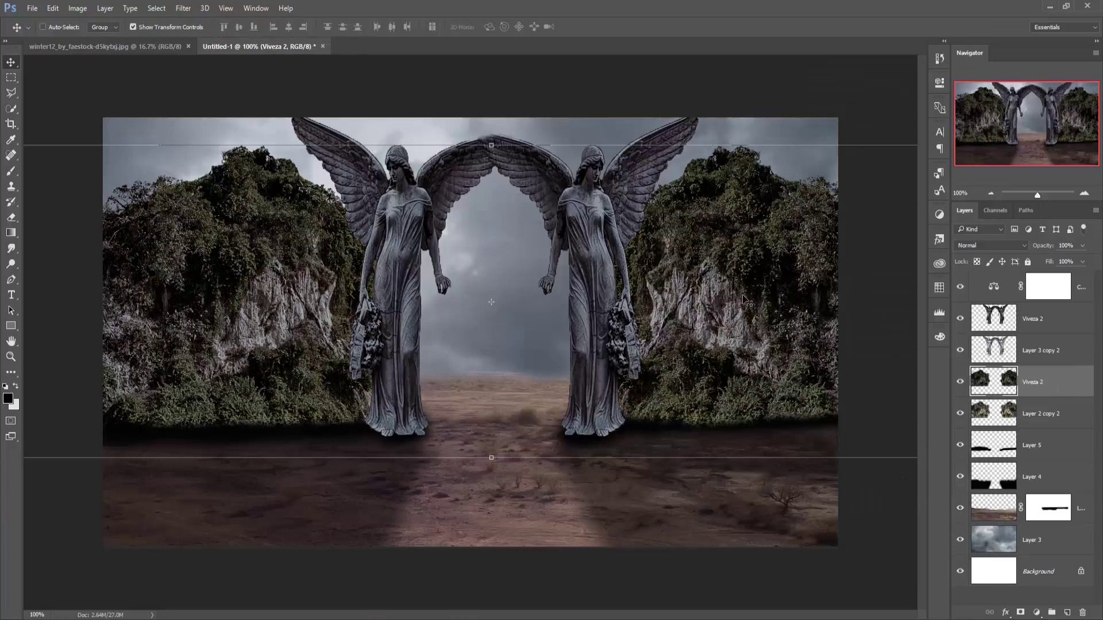
Float the winter12 photo and drag the selected woman into the composite as Layer 6
left_click(1083, 296)
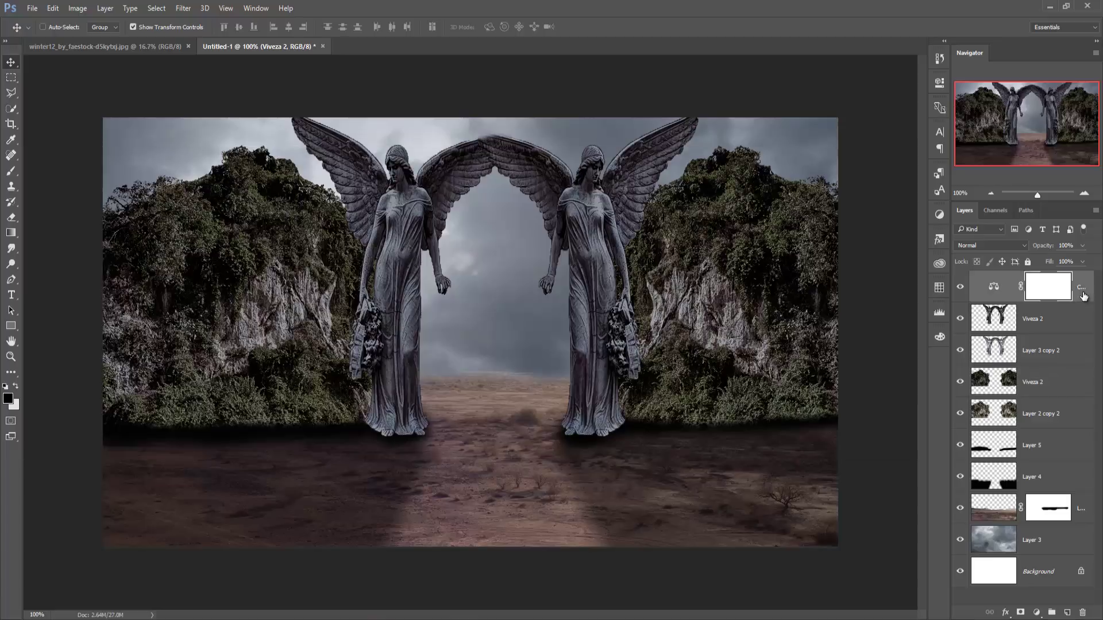
left_click(98, 47)
mouse_move(99, 46)
left_mouse_down()
mouse_move(101, 85)
mouse_move(762, 102)
left_mouse_up()
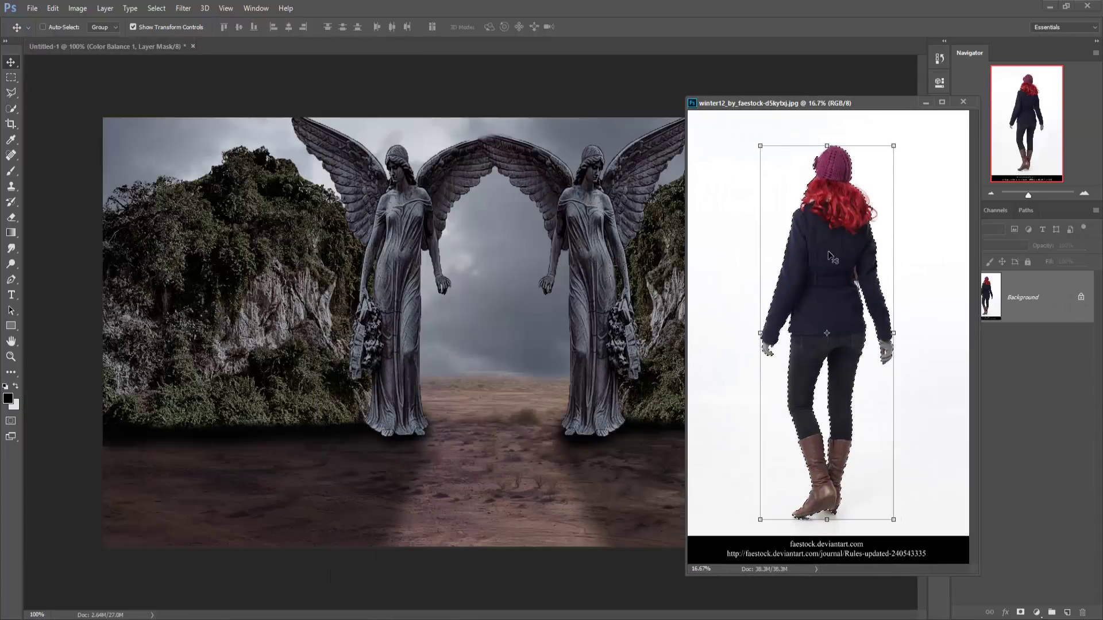
left_click_drag(833, 257, 525, 285)
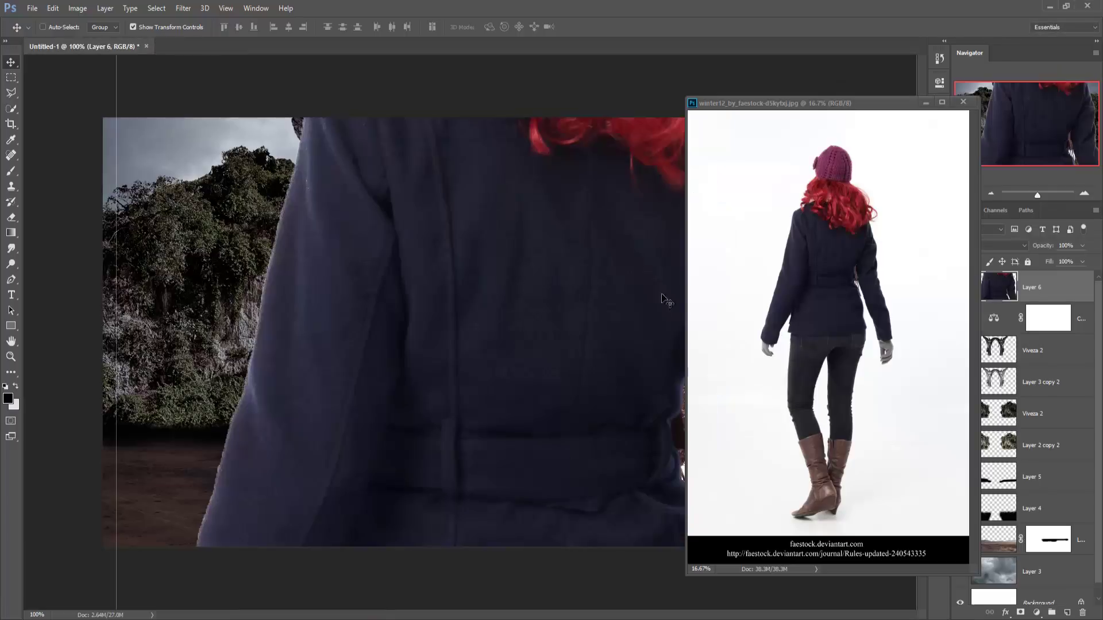
left_click(926, 104)
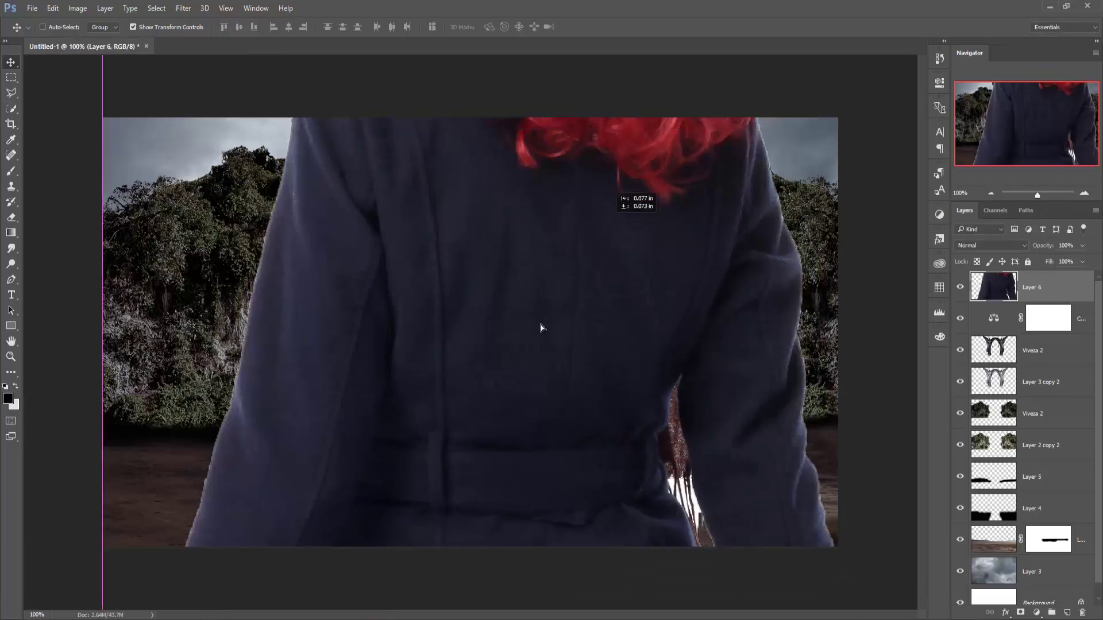
Scale the woman to about 4.7% and place her on the path between the statues
mouse_move(540, 323)
left_mouse_down()
mouse_move(565, 424)
mouse_move(554, 494)
left_mouse_up()
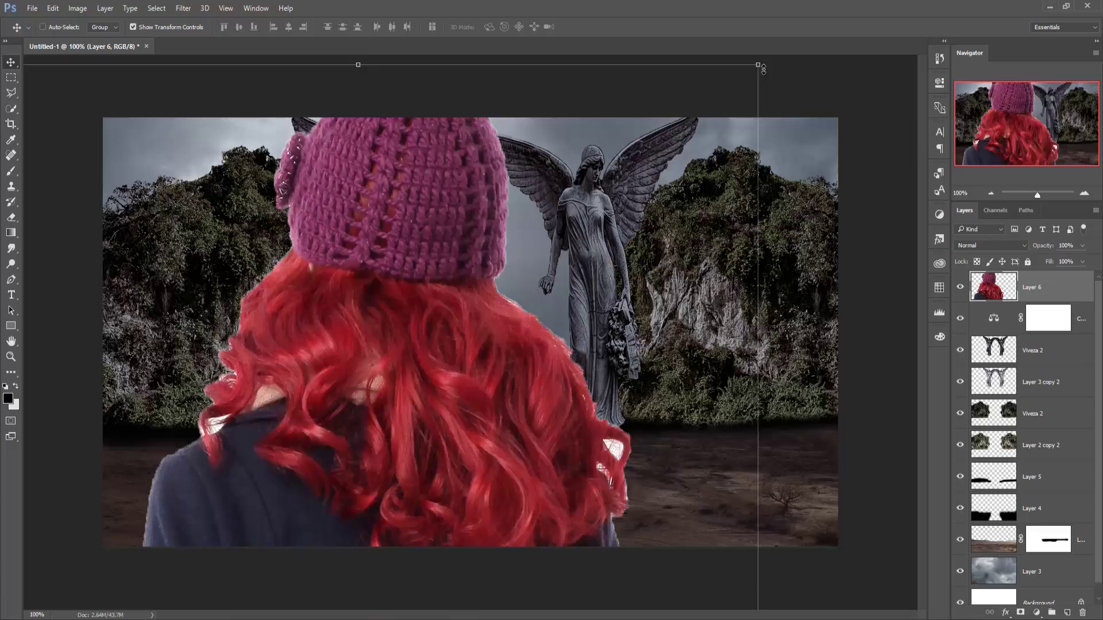
mouse_move(763, 69)
left_mouse_down()
mouse_move(741, 144)
mouse_move(619, 353)
left_mouse_up()
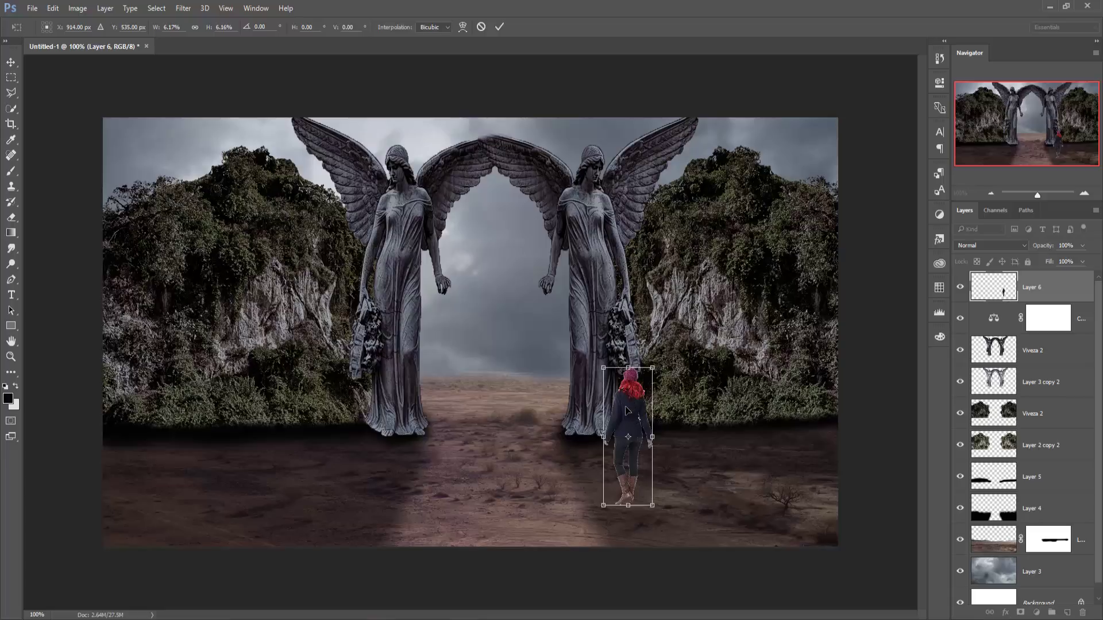
left_click_drag(627, 411, 494, 385)
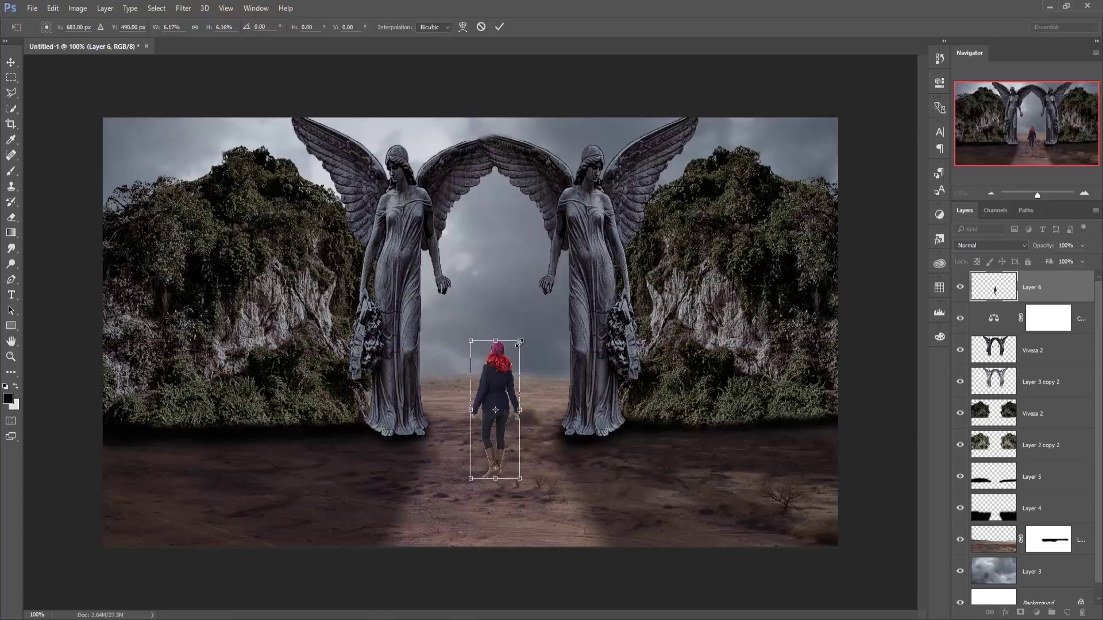
left_click_drag(519, 342, 513, 358)
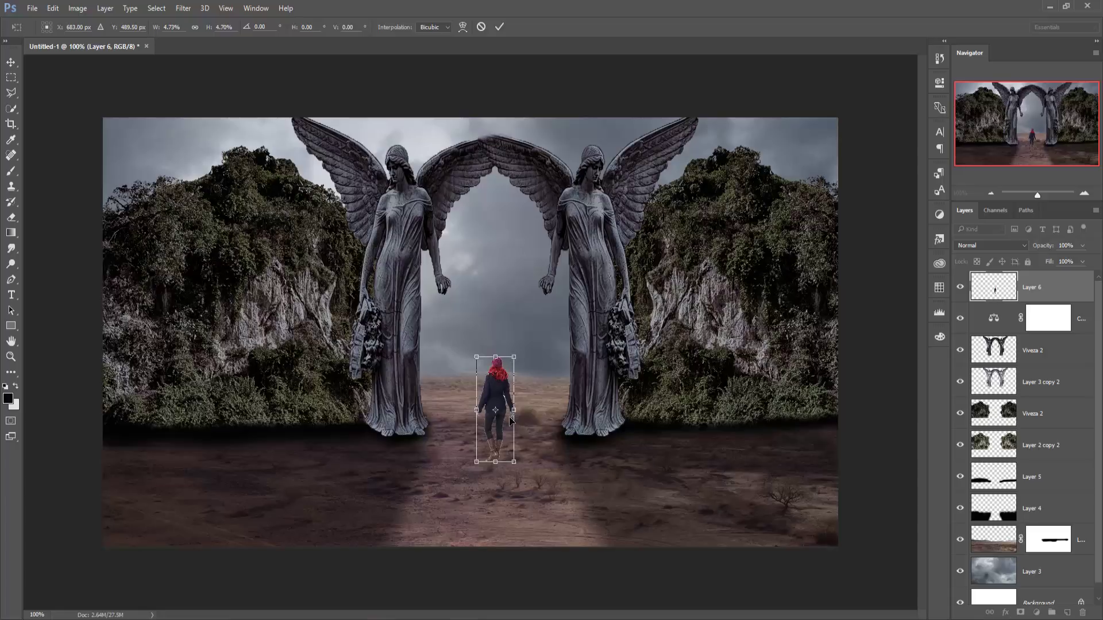
left_click_drag(498, 393, 500, 383)
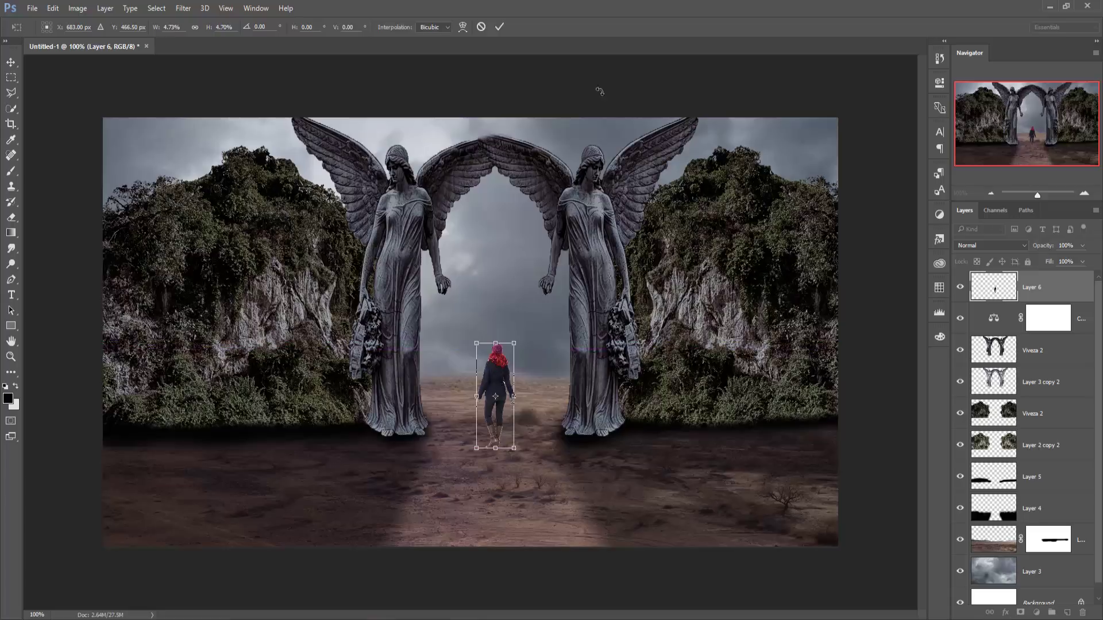
Commit the woman's transform and duplicate her layer, Layer 6
left_click(500, 27)
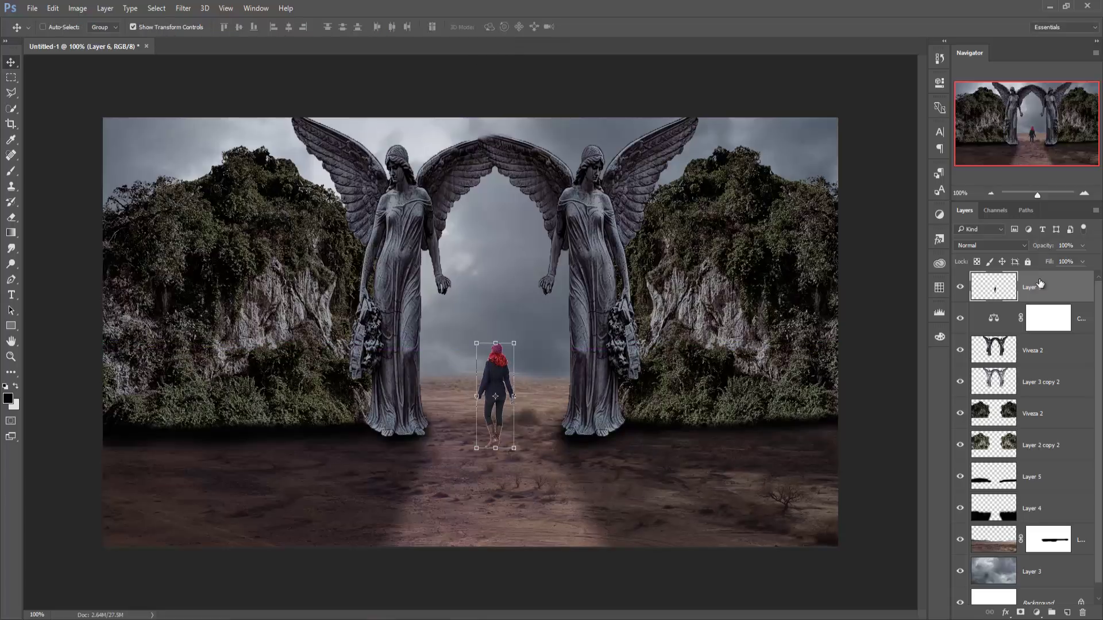
right_click(1042, 284)
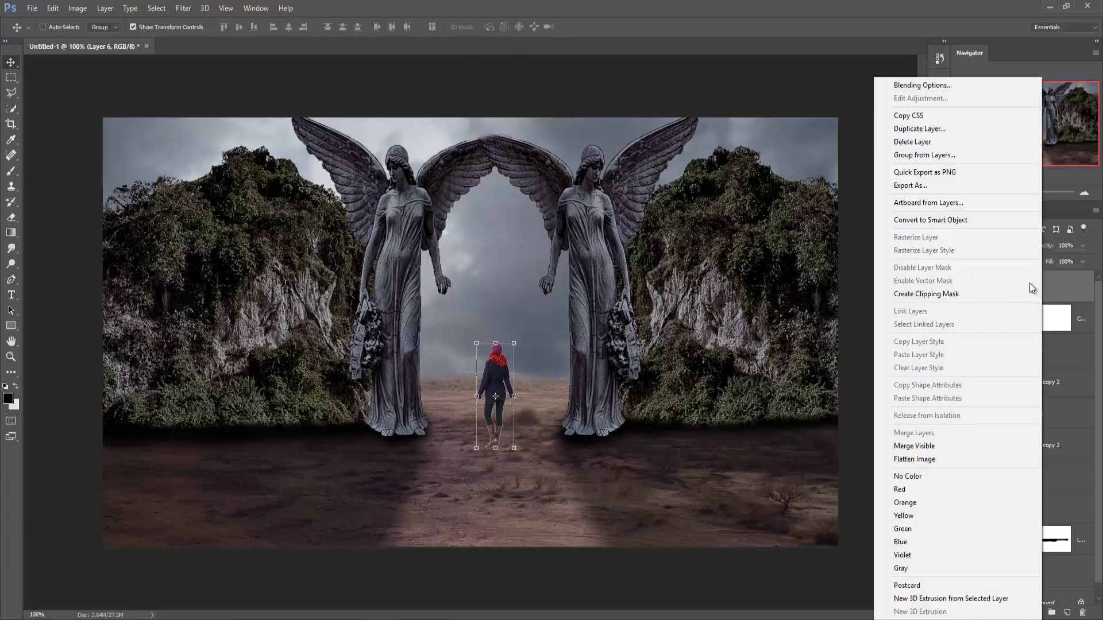
left_click(925, 130)
left_click(644, 195)
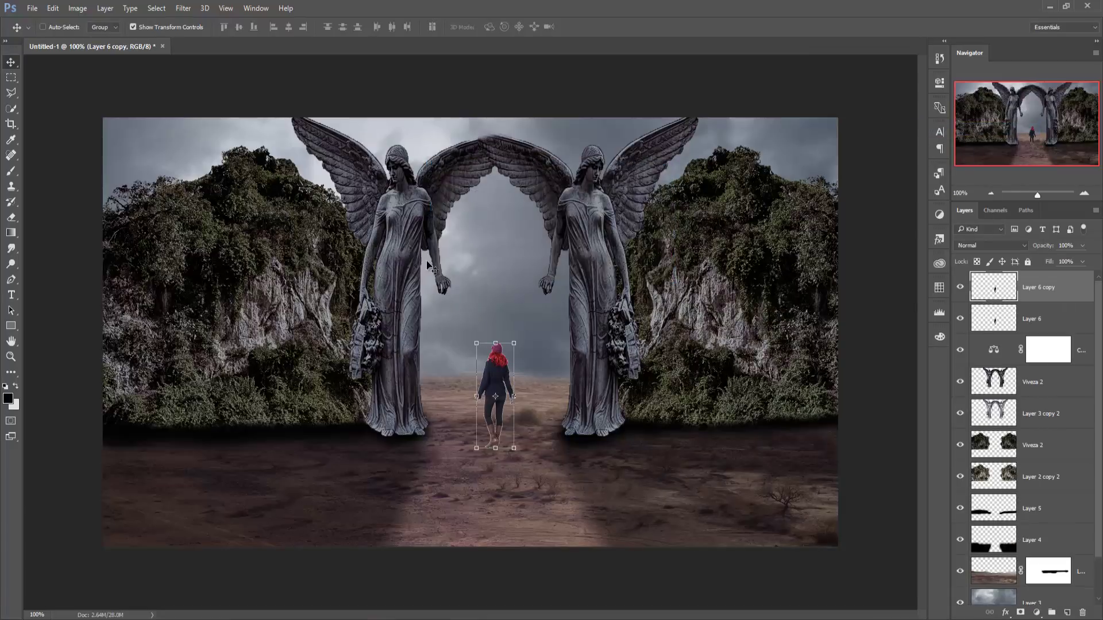
Flip Layer 6 vertically, stretch it below her feet, and add a black Color Overlay
left_click(53, 8)
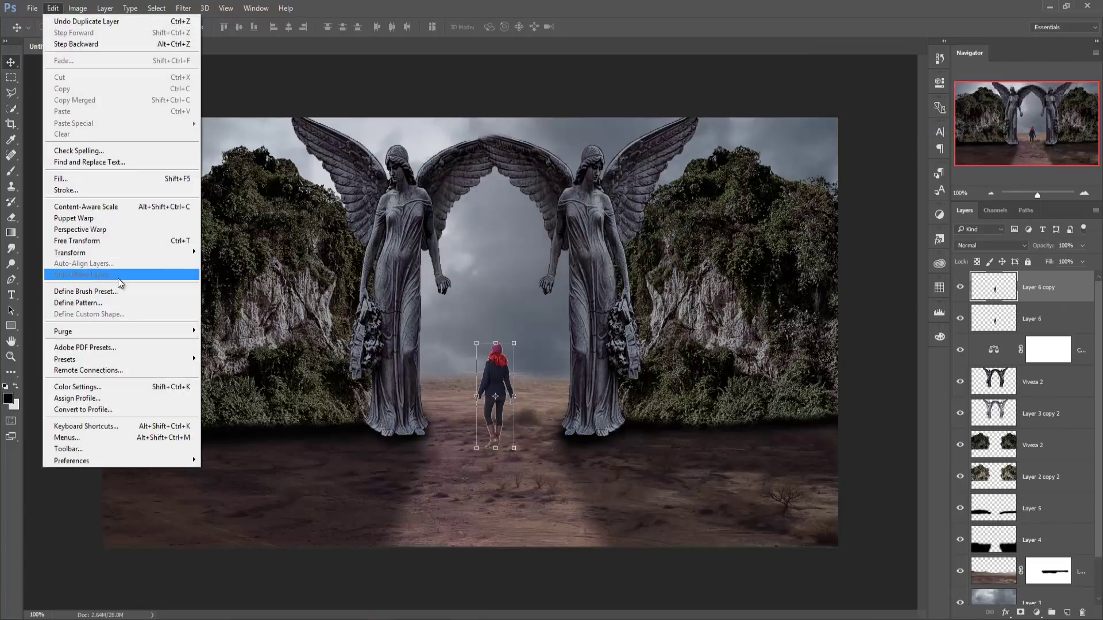
left_click(1011, 319)
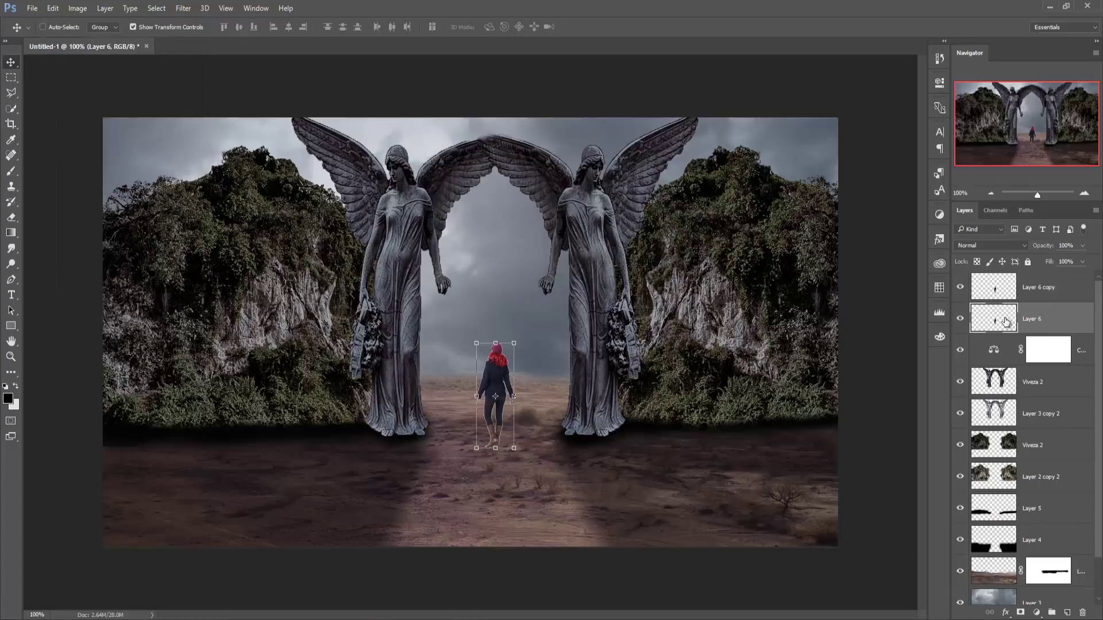
left_click(52, 8)
mouse_move(70, 252)
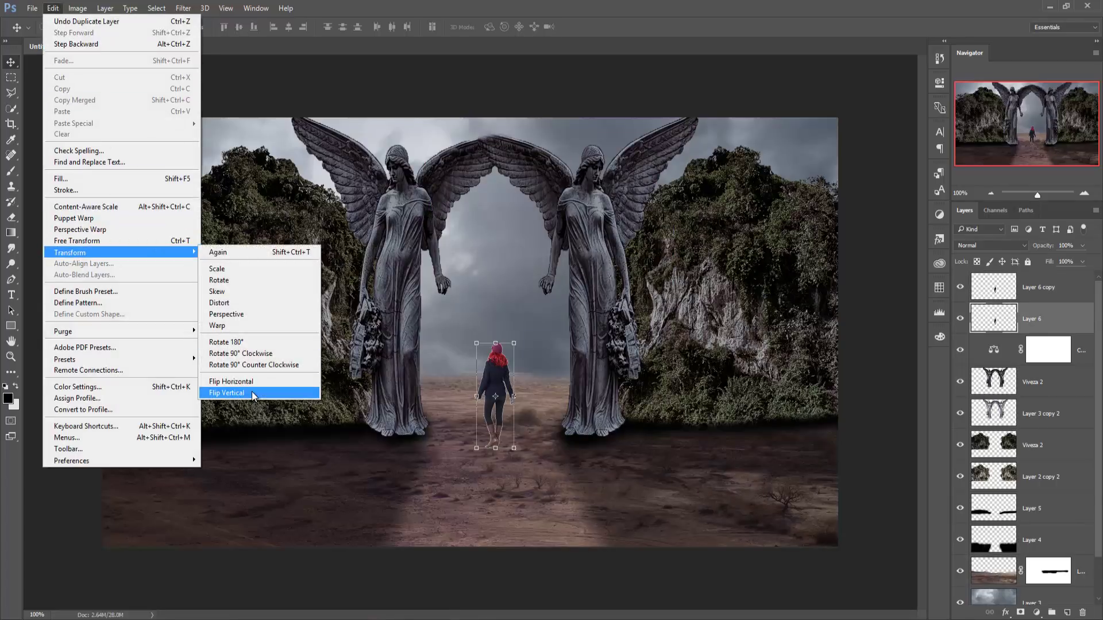
left_click(267, 393)
left_click_drag(495, 370, 498, 472)
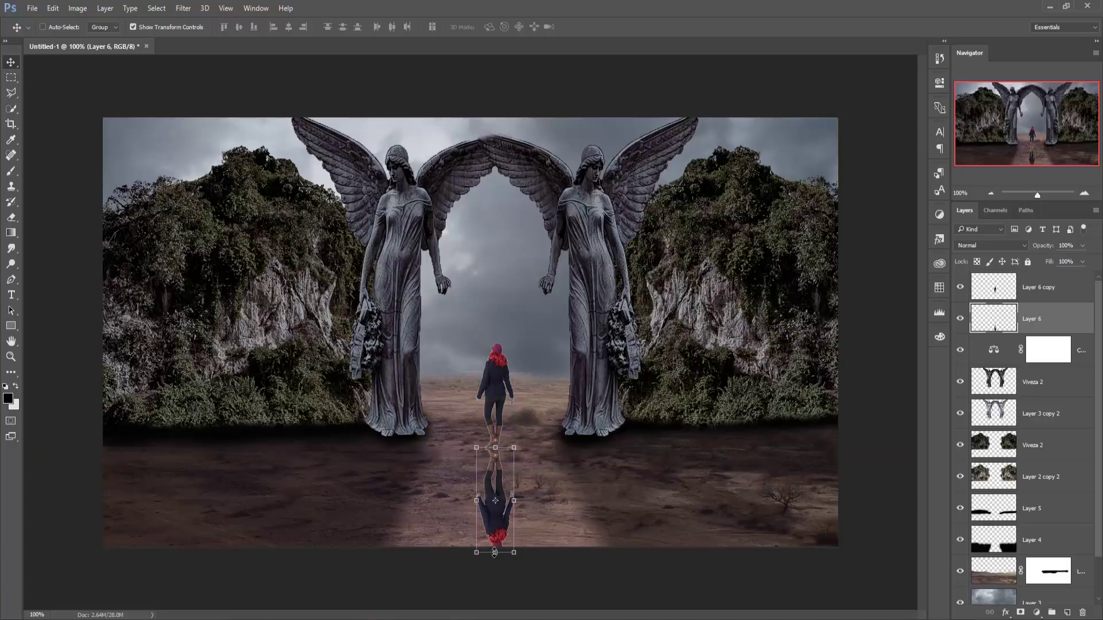
left_click_drag(495, 552, 502, 612)
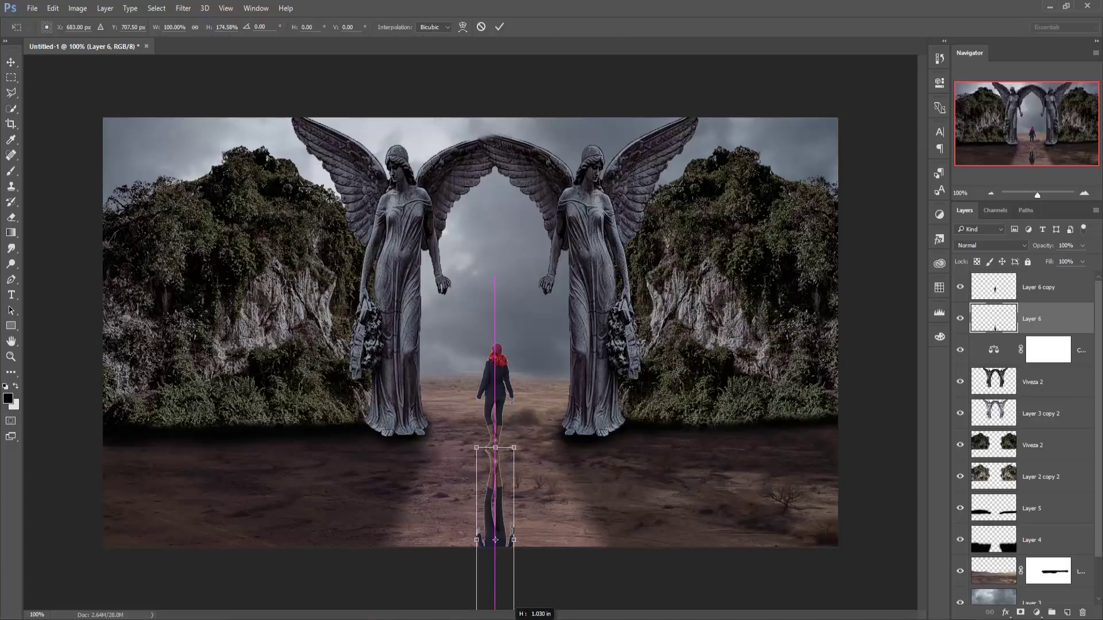
left_click_drag(495, 540, 495, 545)
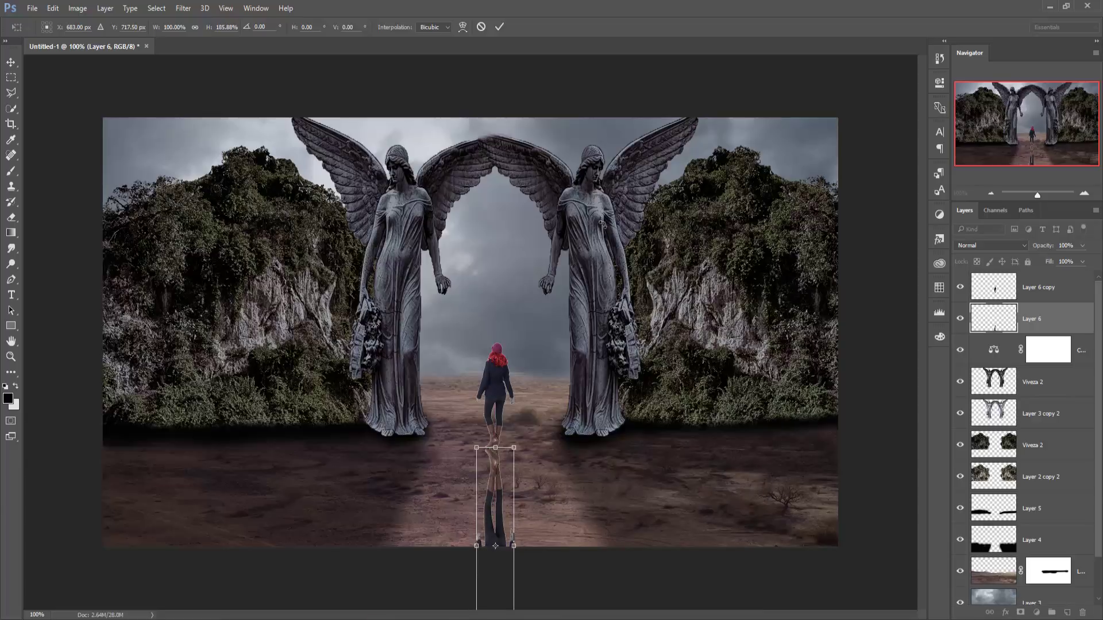
left_click(499, 27)
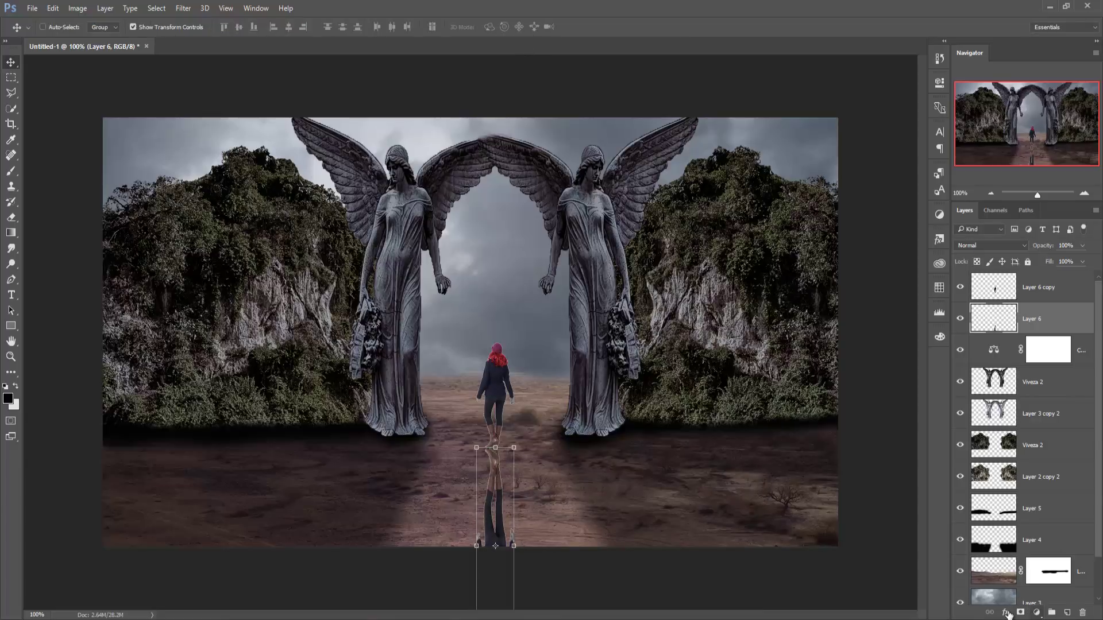
left_click(1005, 612)
left_click(1005, 549)
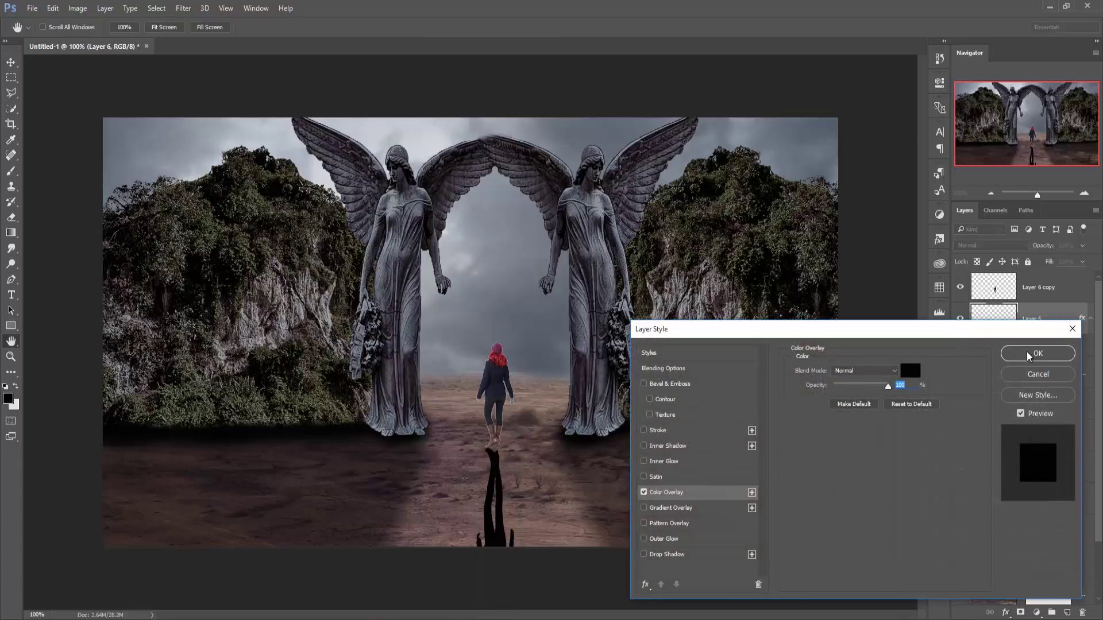
Confirm the black overlay and set the shadow layer's opacity to 66%
left_click(1035, 353)
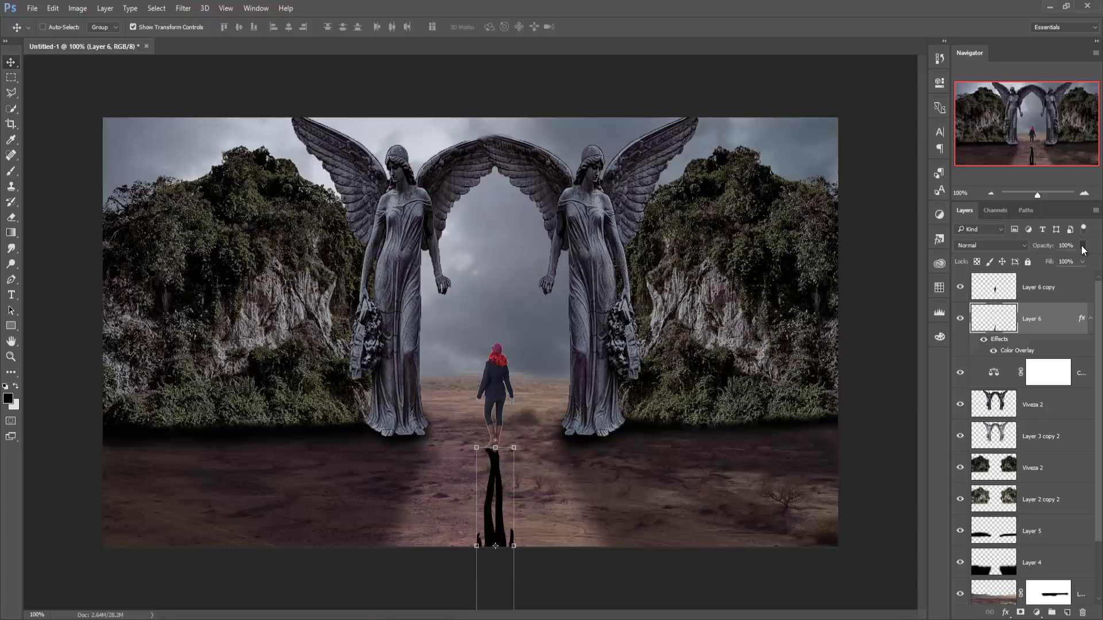
left_click(1083, 245)
left_click_drag(1073, 258, 1061, 264)
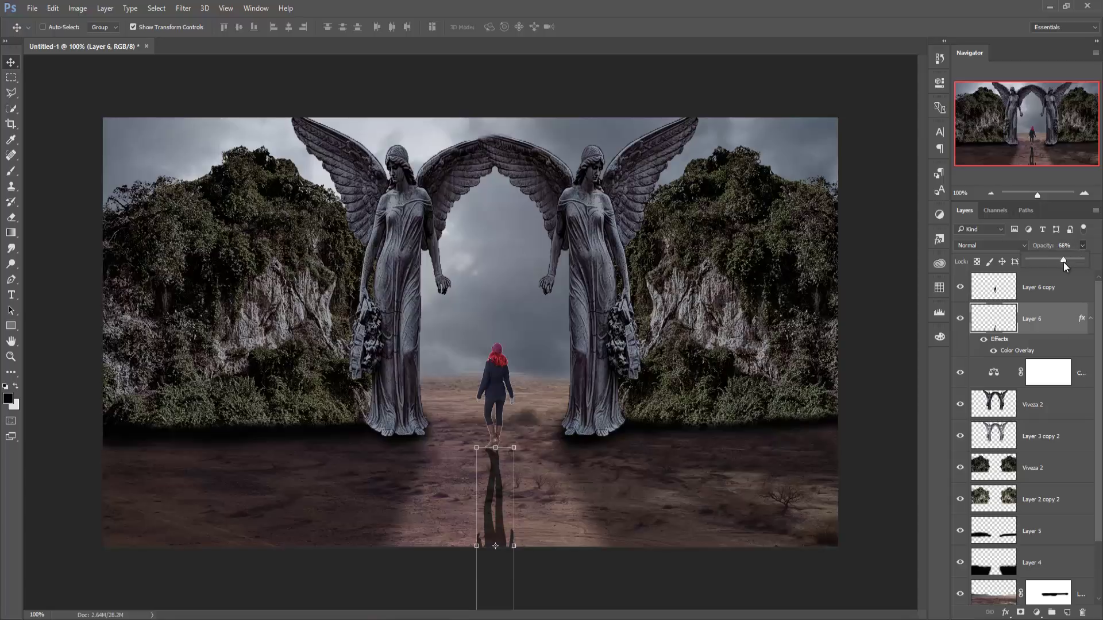
left_click(868, 296)
Soften the shadow with a 2.2 px Gaussian Blur and nudge it up to her feet
left_click(187, 8)
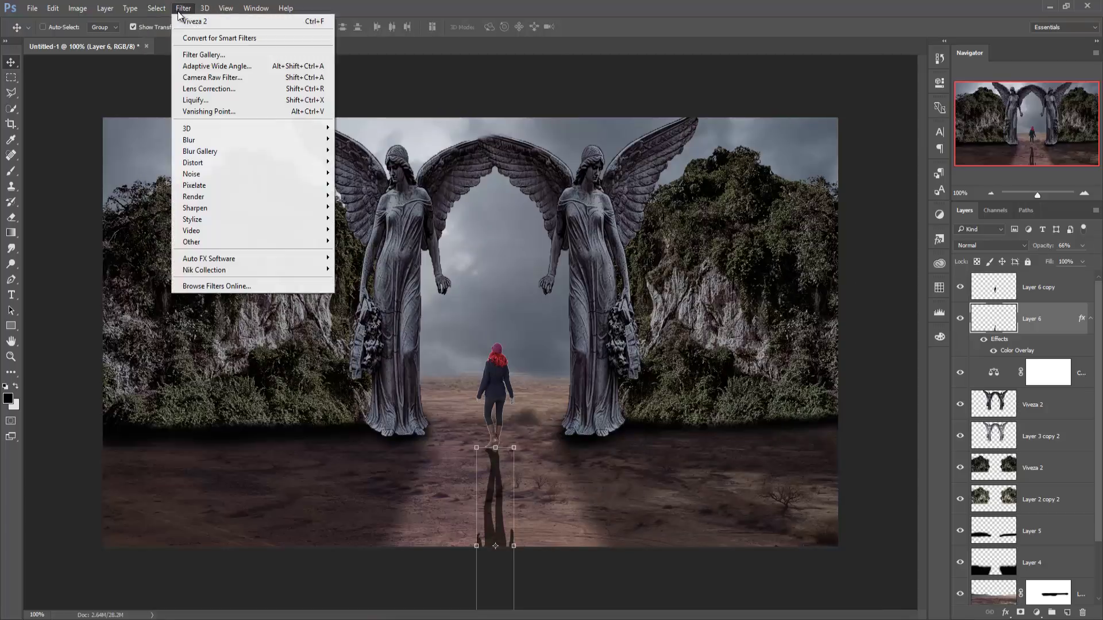
mouse_move(188, 140)
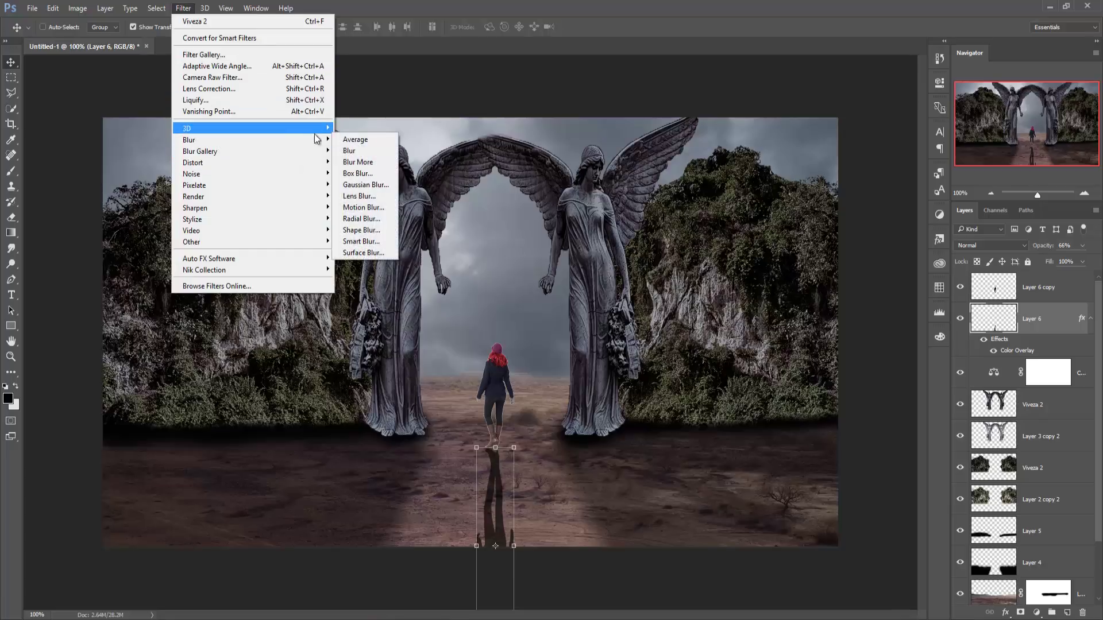
left_click(357, 184)
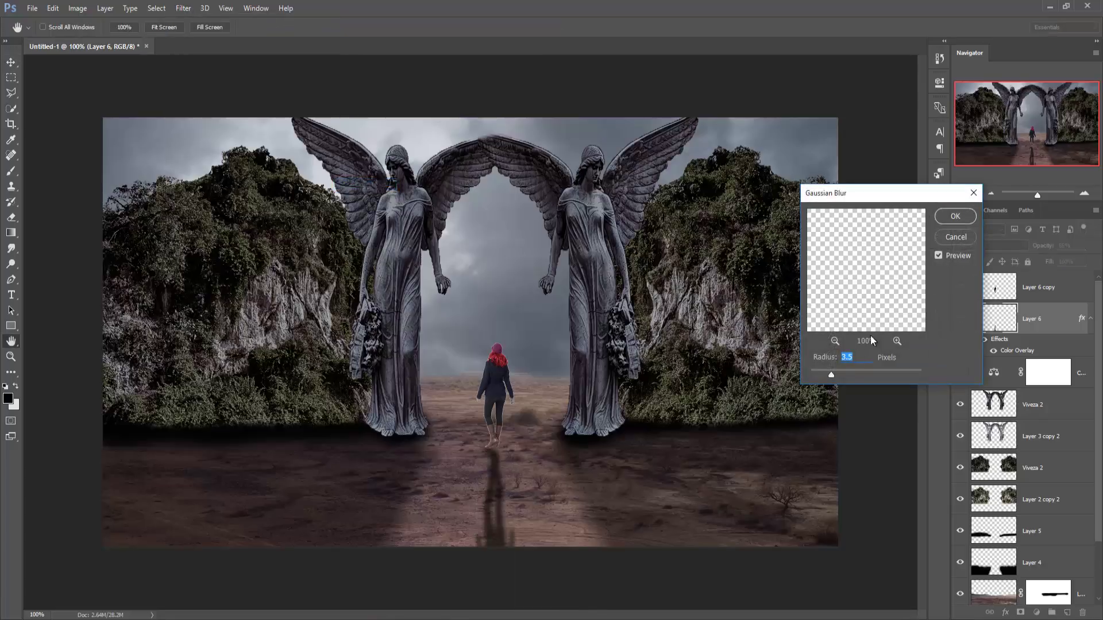
left_click_drag(832, 377, 824, 378)
left_click(954, 216)
key("v")
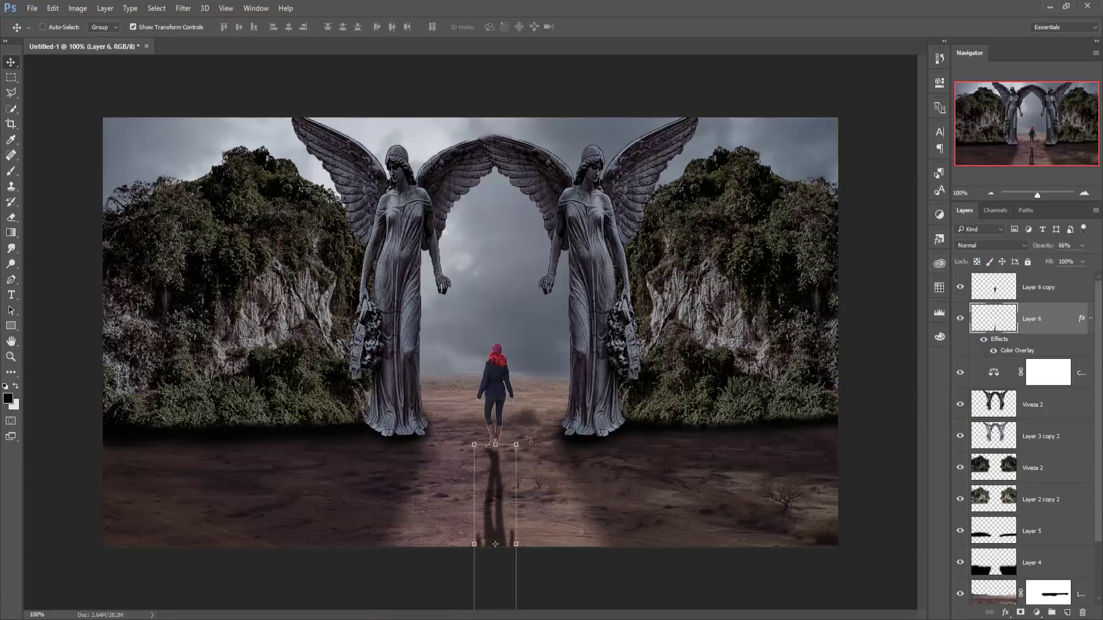
key("Up")
key("Up")
key("Up")
key("Up")
Add a new Layer 7 above Layer 6 copy and fill it with black 000000
left_click(1050, 506)
left_click(1049, 294)
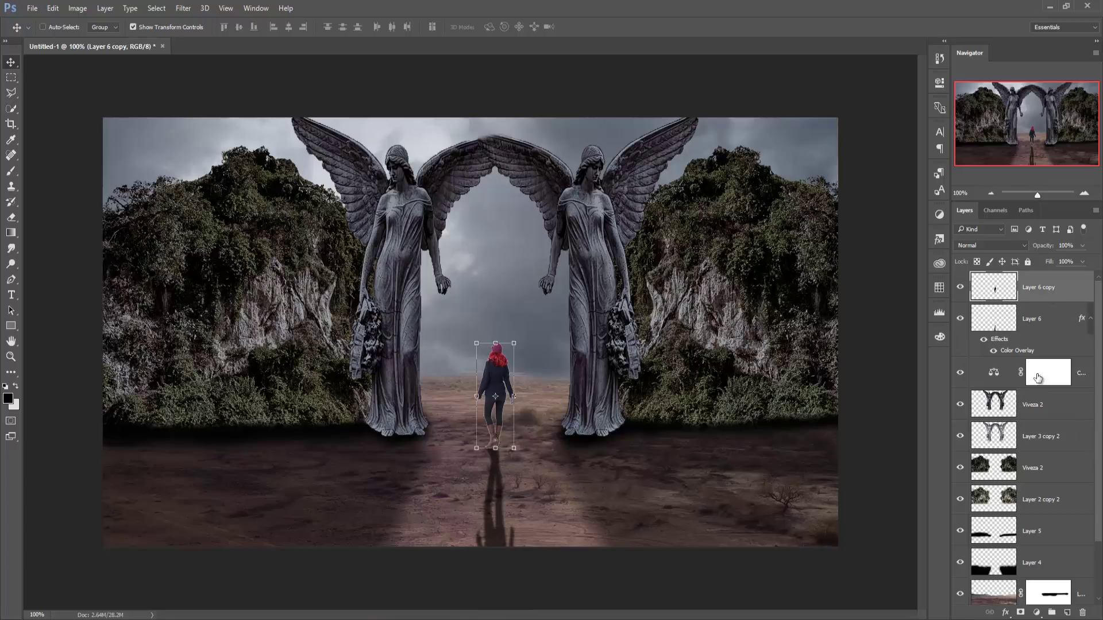
left_click(1066, 613)
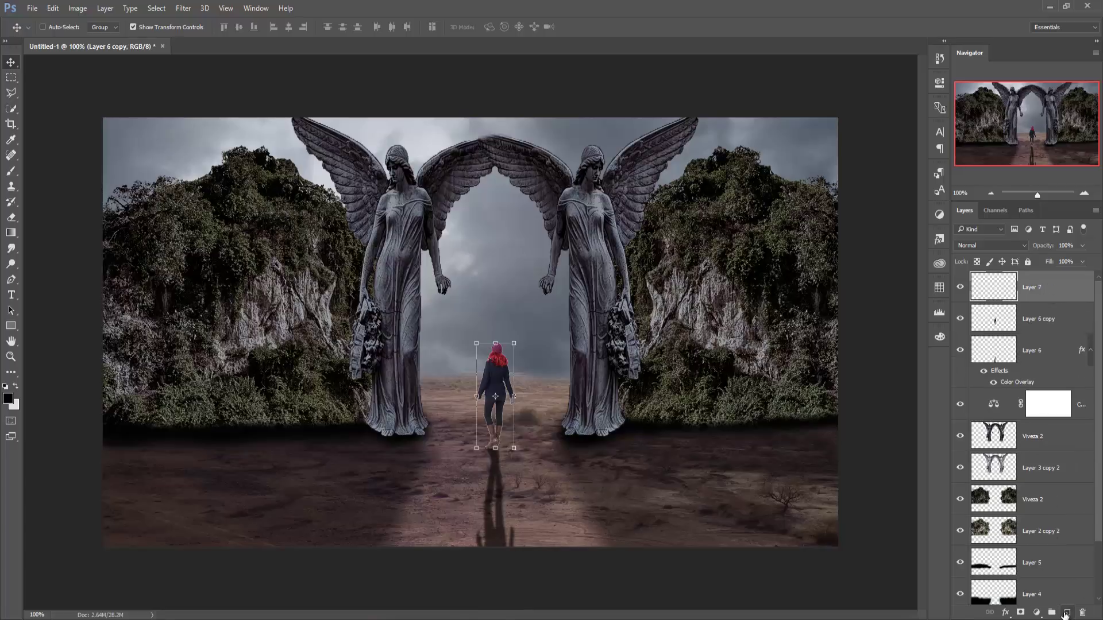
left_click(53, 8)
left_click(62, 178)
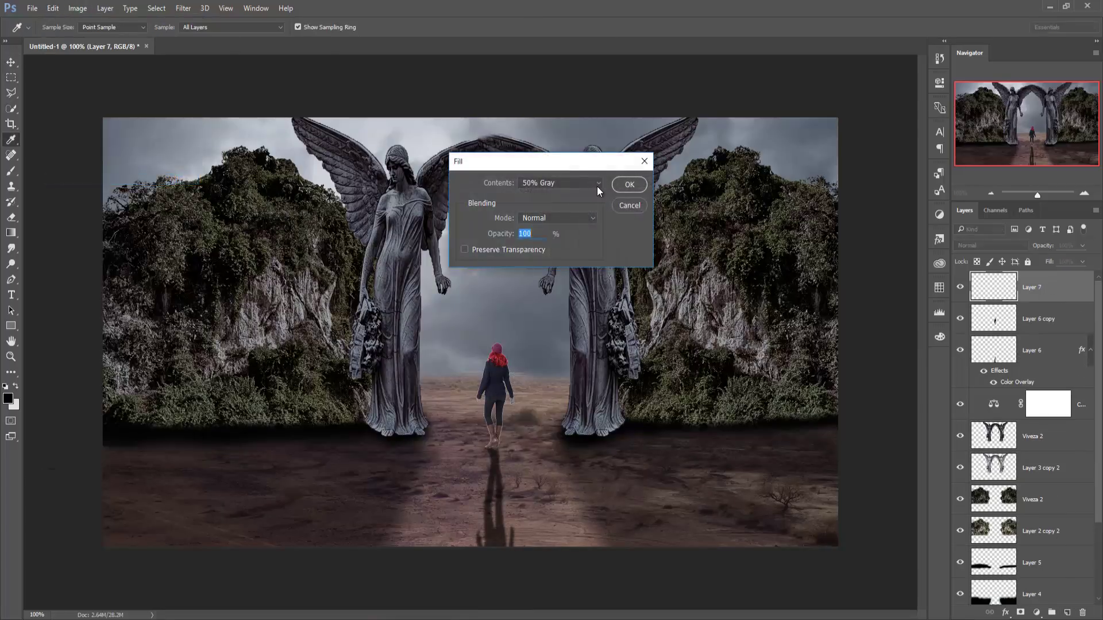
left_click(597, 183)
left_click(577, 207)
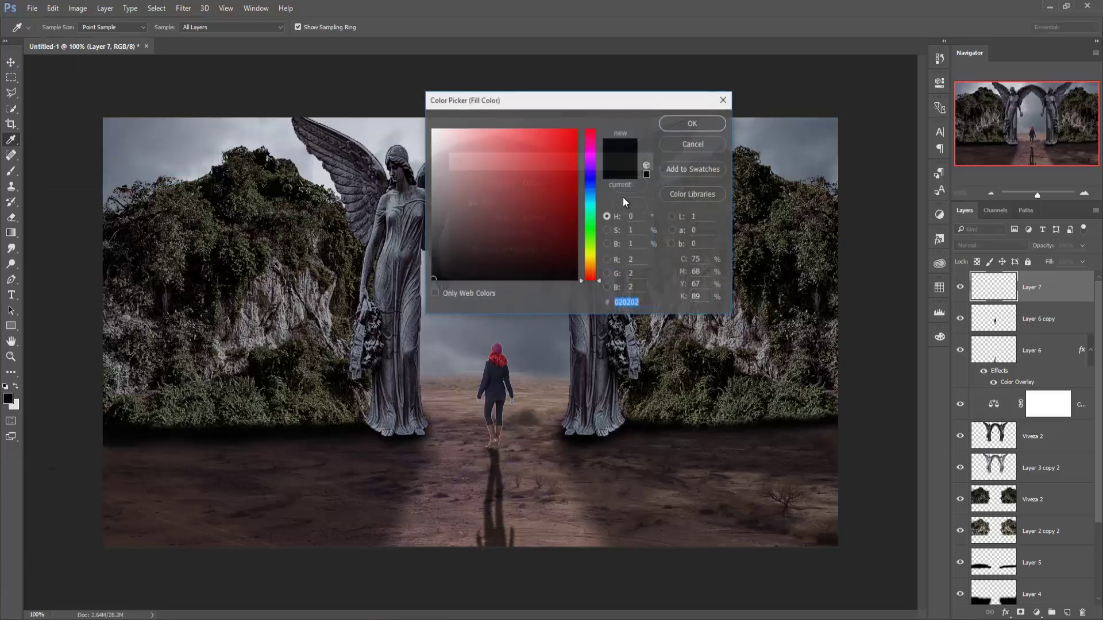
left_click(432, 281)
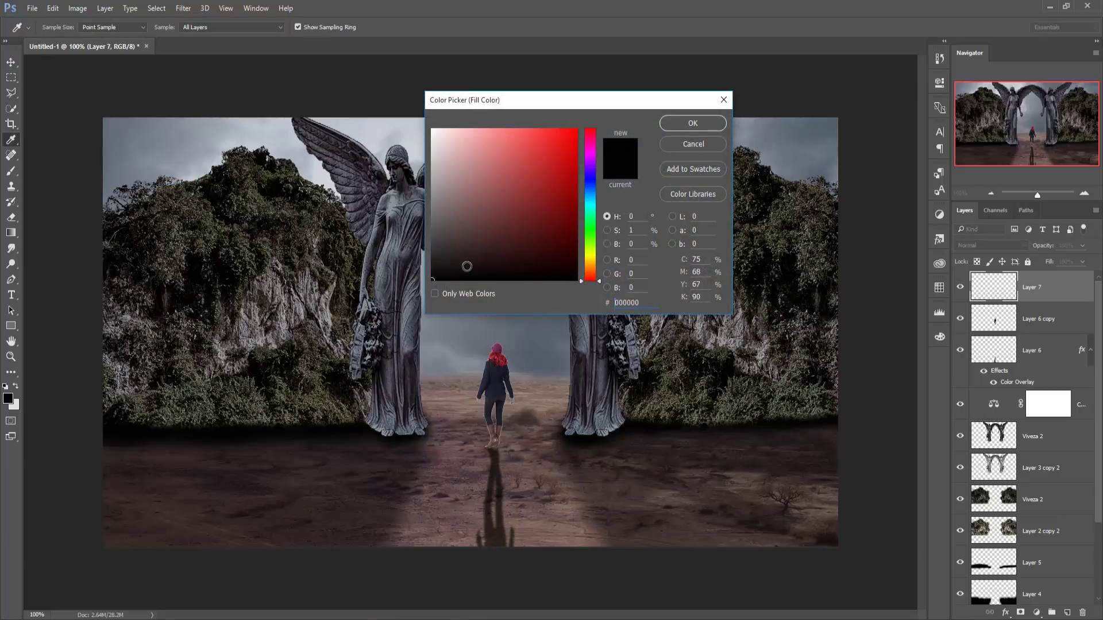
left_click(689, 124)
left_click(625, 183)
key("v")
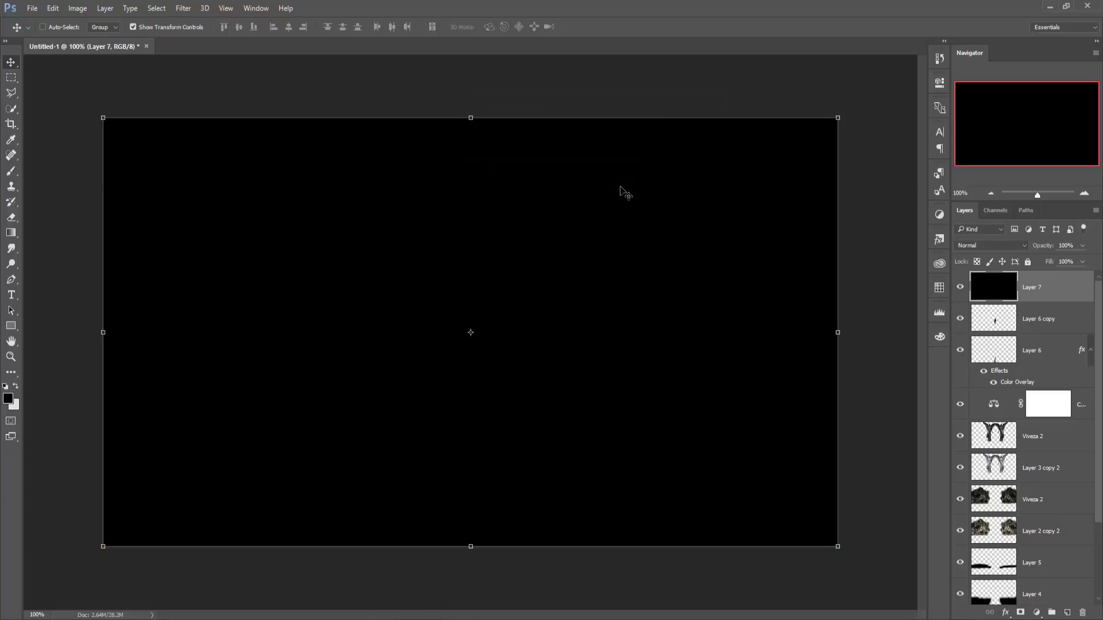
Render a 50-300mm Zoom lens flare on Layer 7, centred toward the upper right
left_click(179, 9)
mouse_move(194, 197)
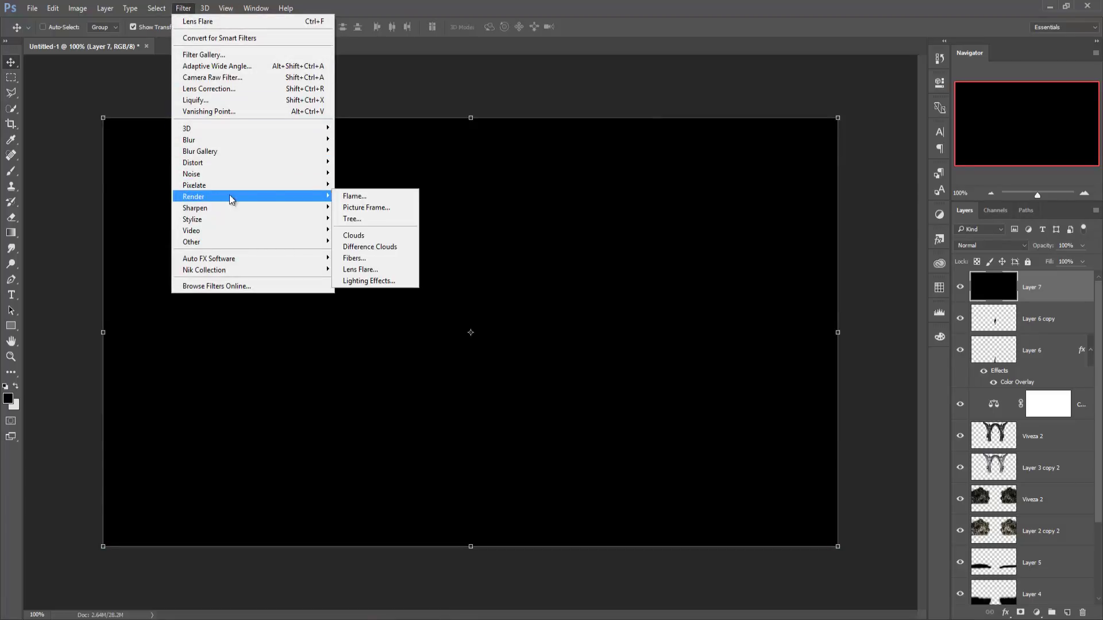
left_click(353, 269)
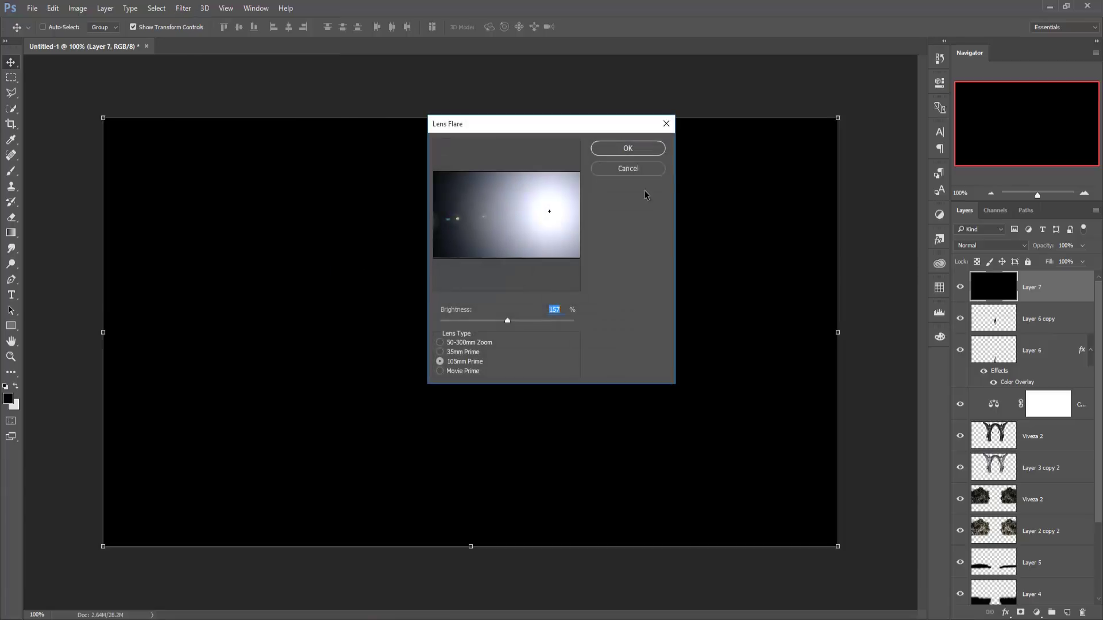
left_click(440, 343)
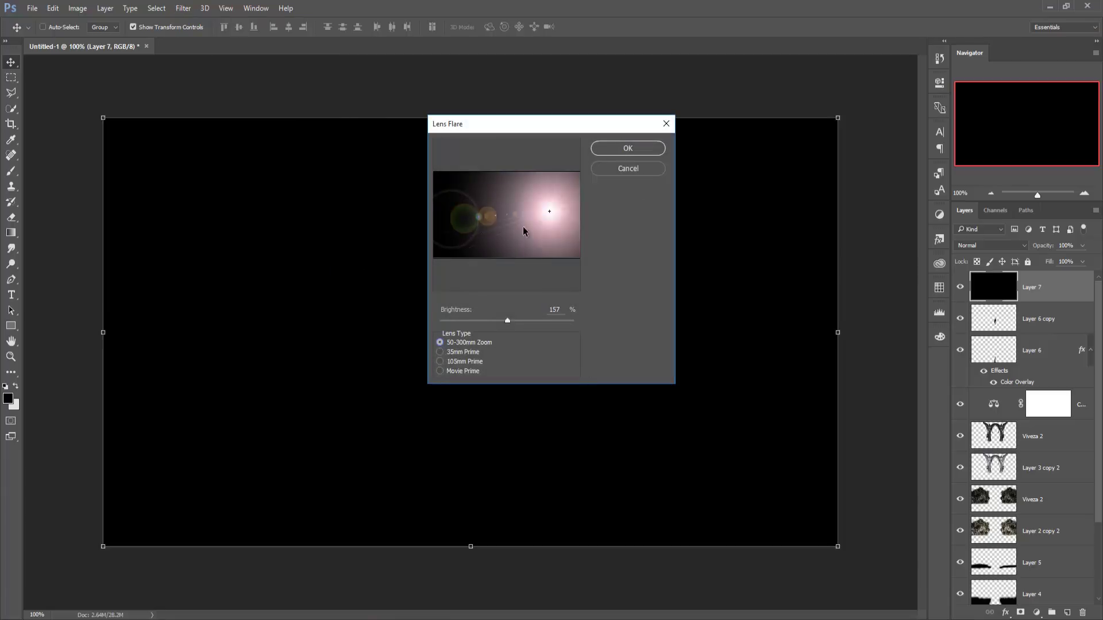
left_click(518, 218)
left_click(503, 217)
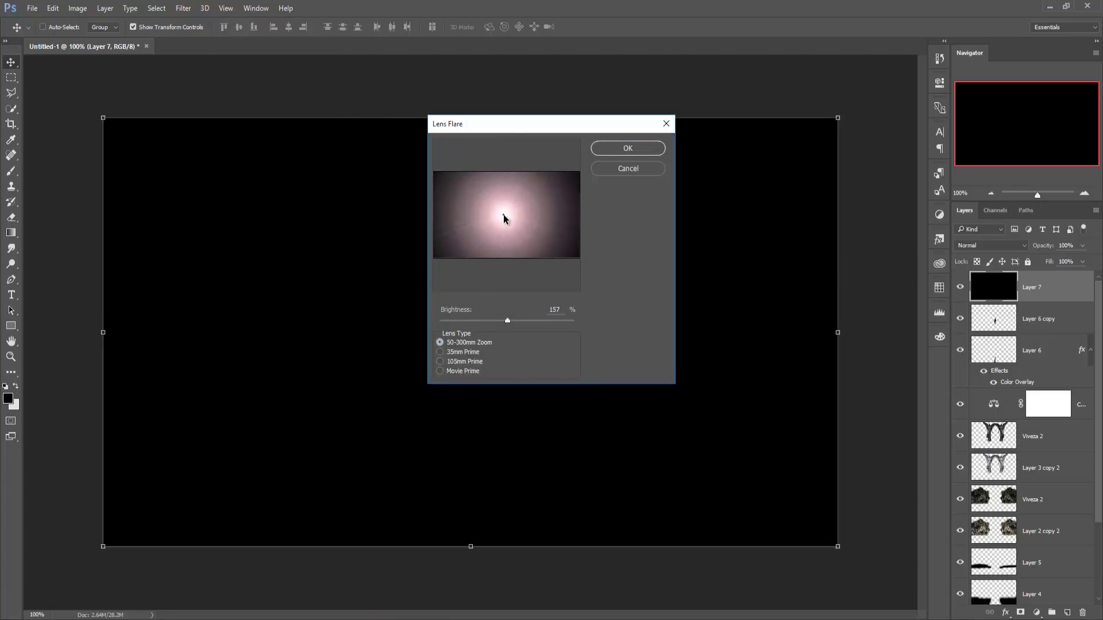
left_click(507, 212)
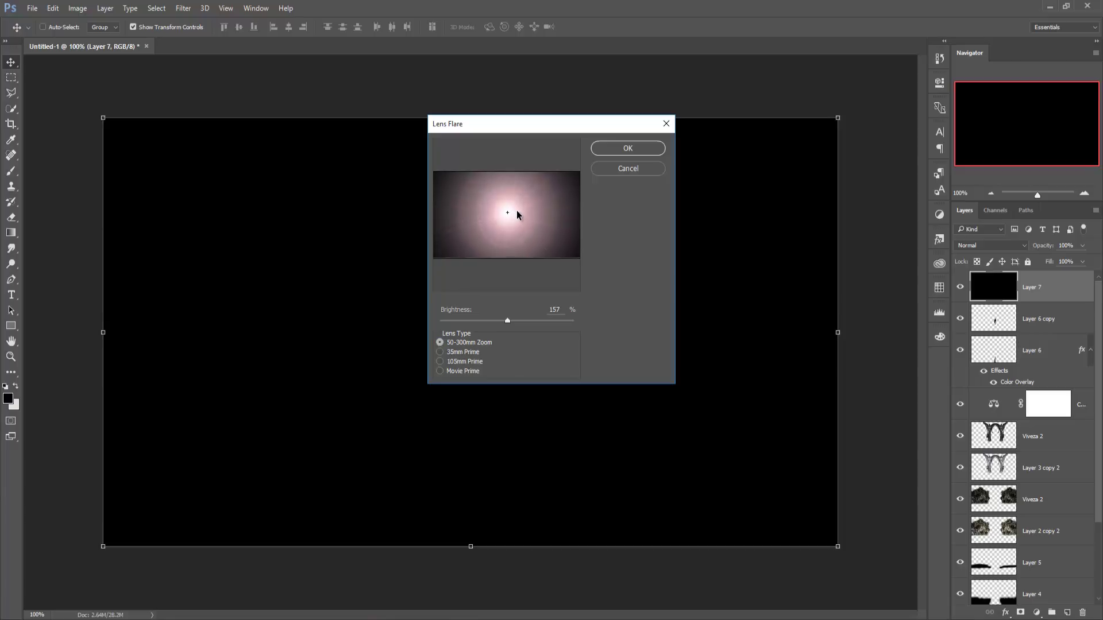
left_click(543, 195)
left_click(547, 206)
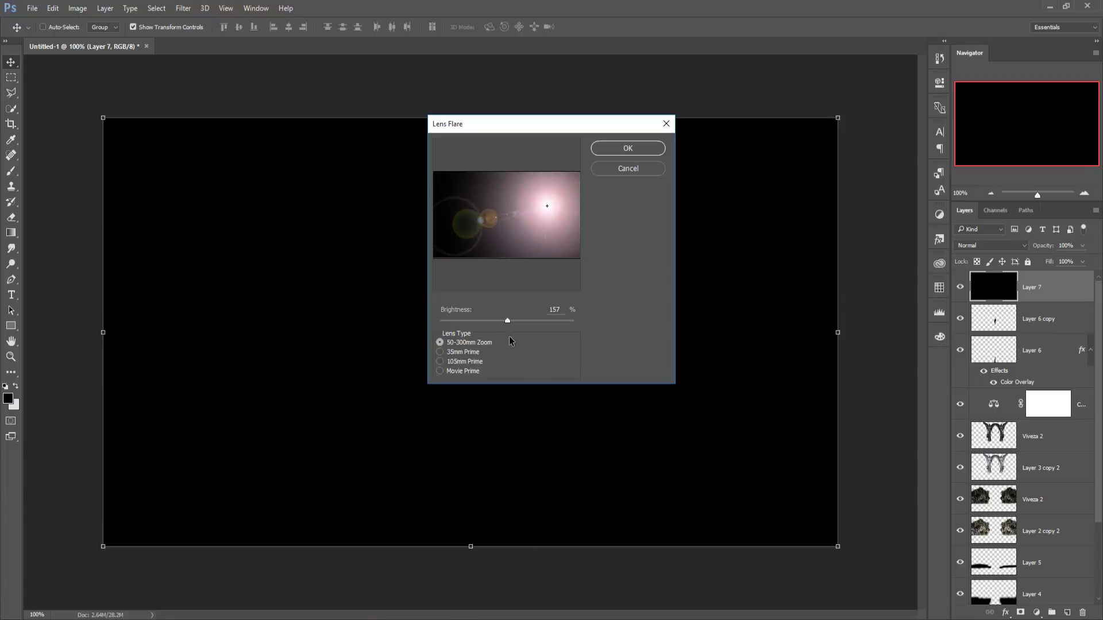
Set the flare layer to Screen, centre its glow in the arch, and move it below Layer 4
left_click(628, 148)
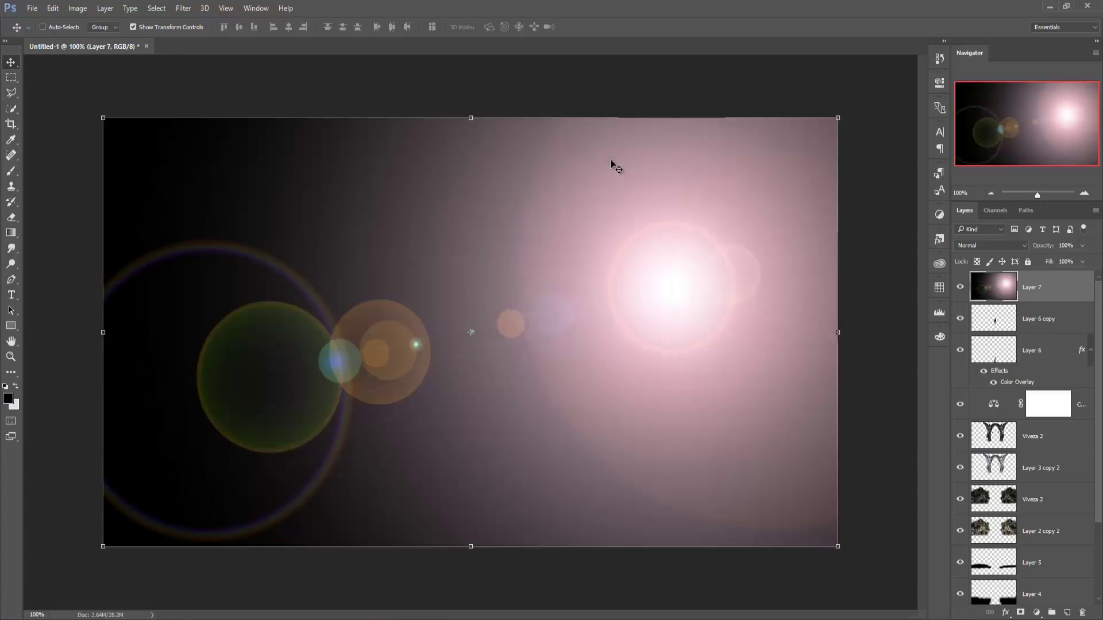
left_click(1007, 246)
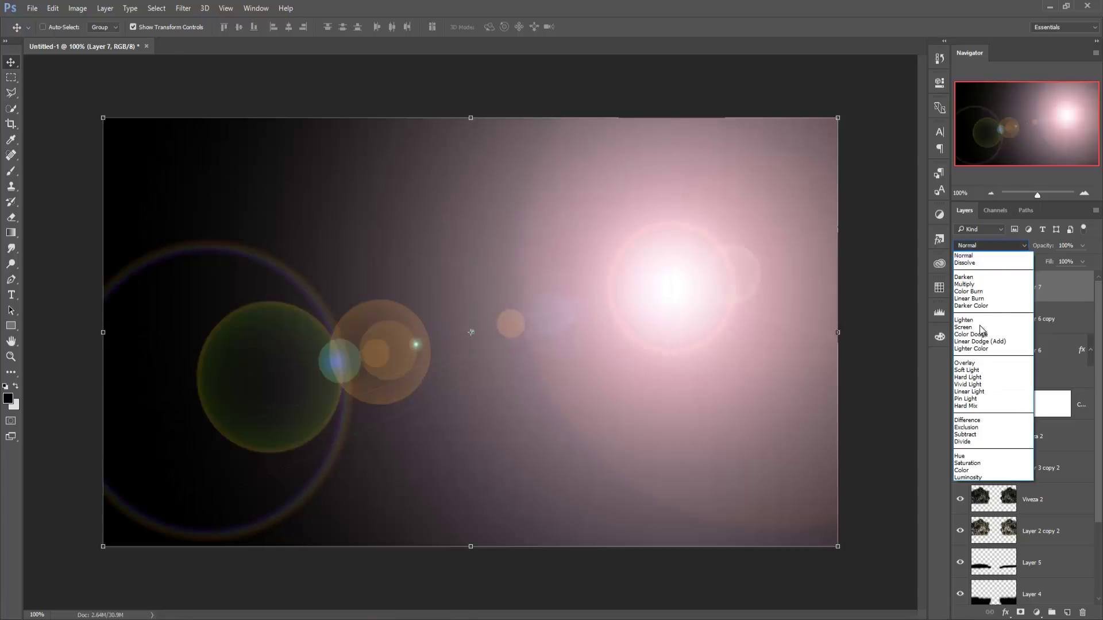
left_click(982, 332)
left_click_drag(721, 291, 533, 304)
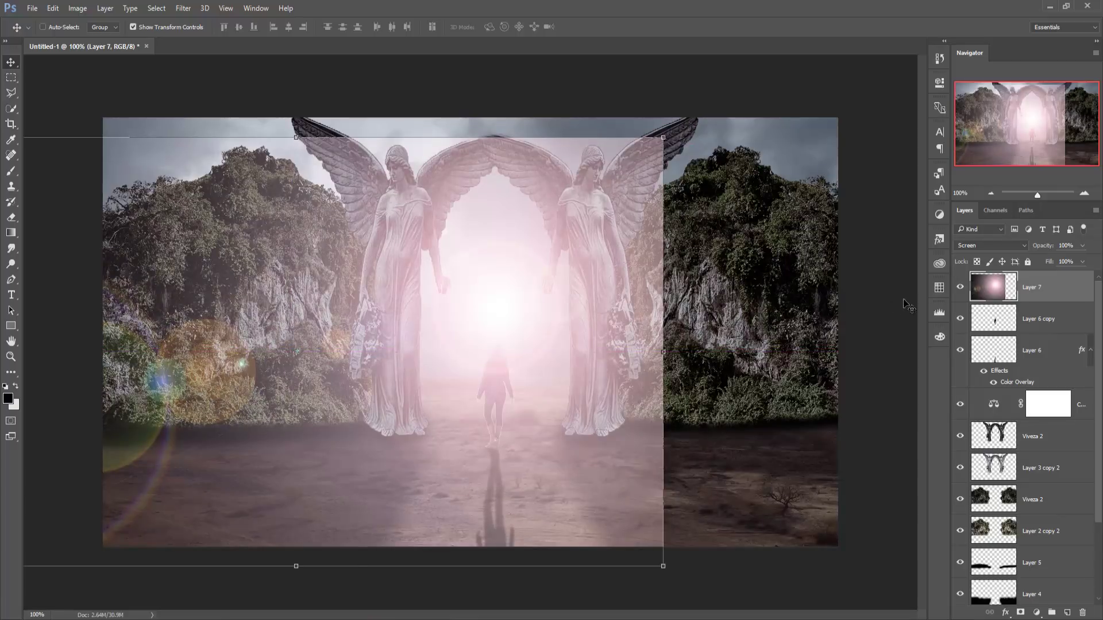
left_click_drag(1040, 320, 1050, 509)
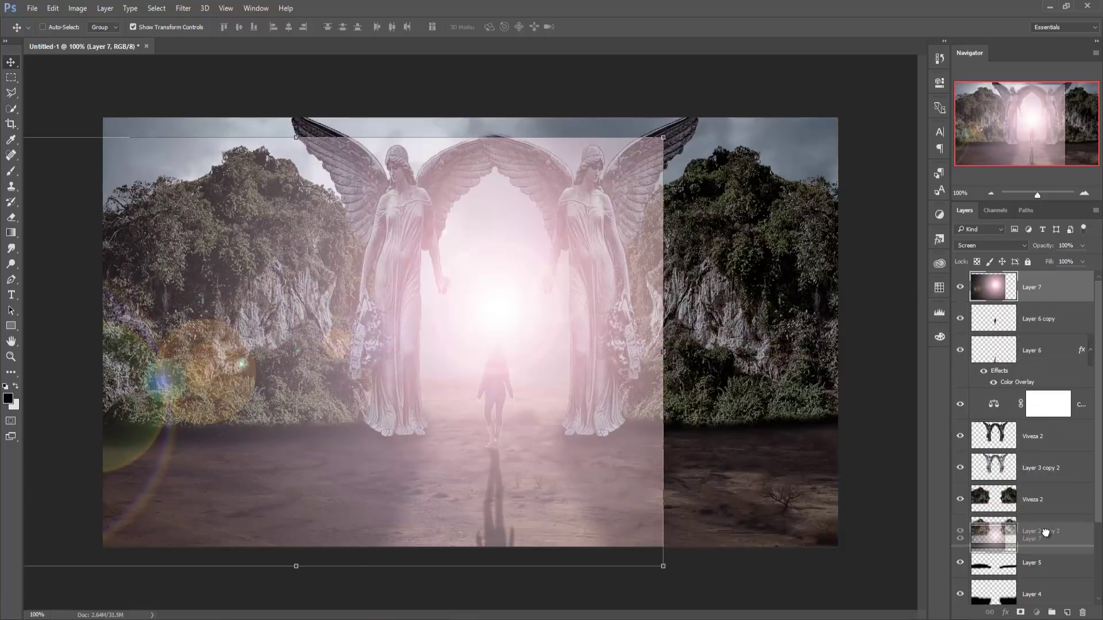
mouse_move(1050, 509)
left_mouse_down()
mouse_move(1038, 594)
mouse_move(1050, 550)
left_mouse_up()
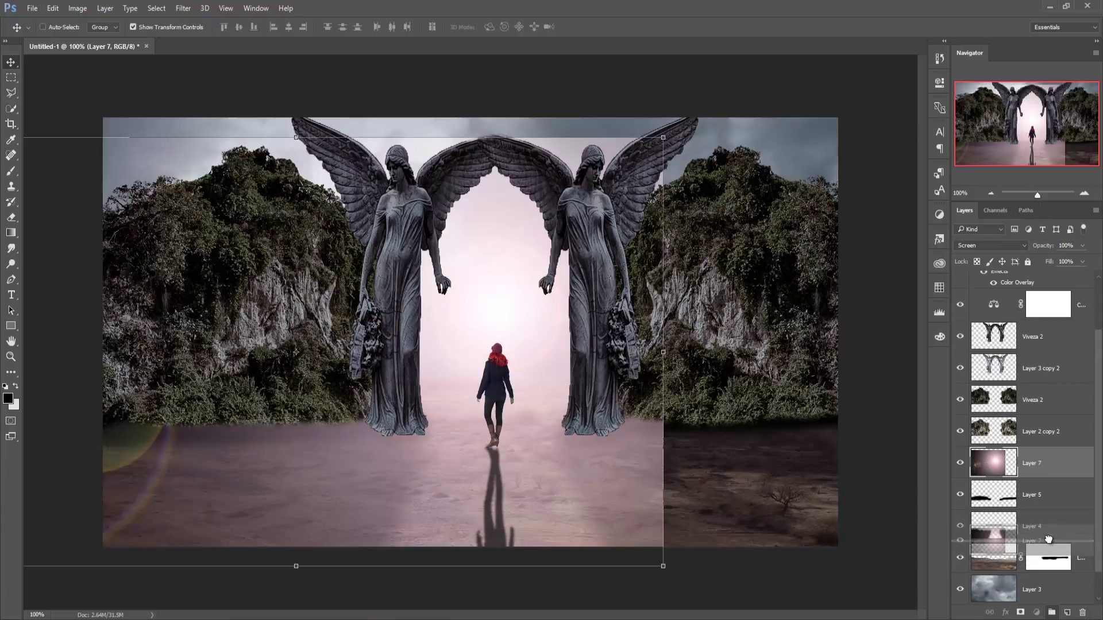
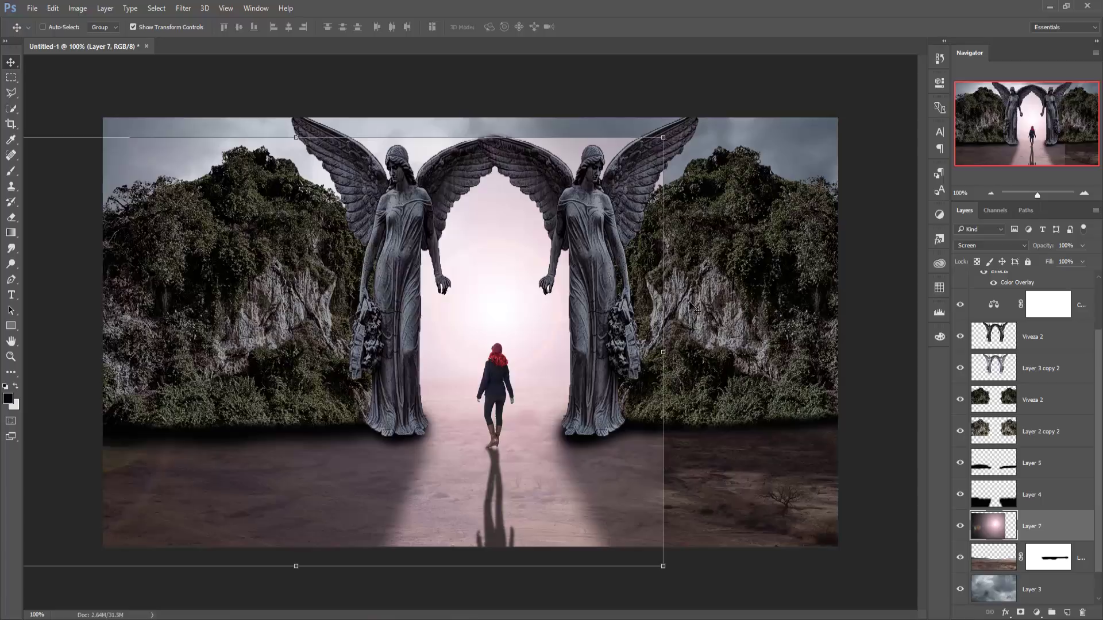
Add a mask to Layer 7 and paint out its glow over the top band, lower-left rocks and ground with a 250 px black brush
left_click(1021, 612)
left_click(11, 171)
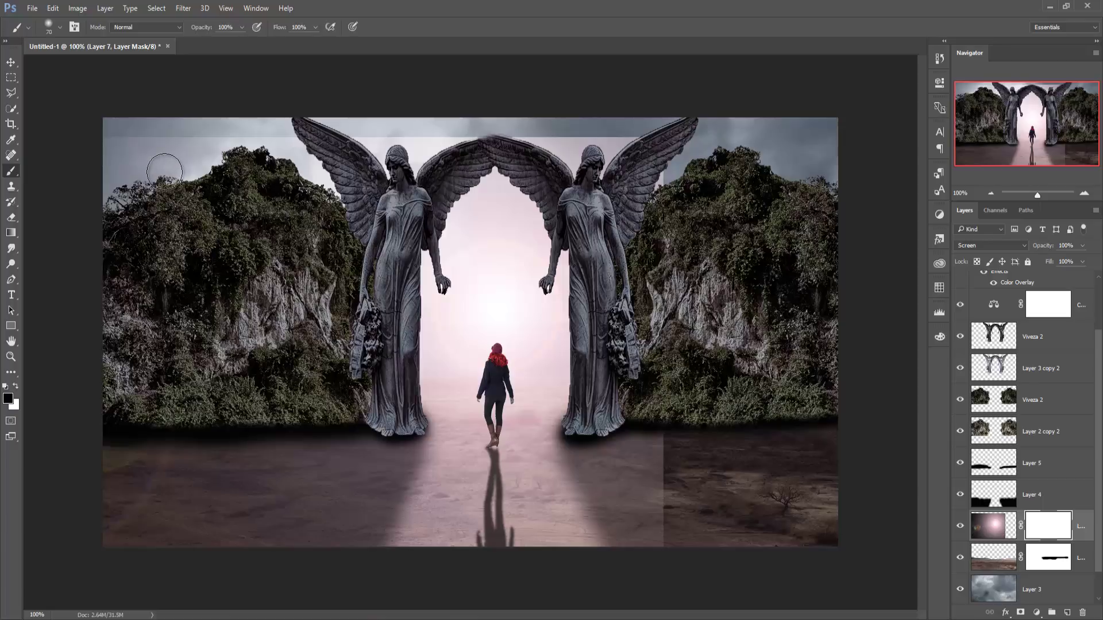
key("bracketright")
key("bracketright")
key("bracketright")
mouse_move(127, 172)
left_mouse_down()
mouse_move(239, 128)
mouse_move(86, 204)
mouse_move(313, 120)
mouse_move(314, 166)
mouse_move(326, 153)
left_mouse_up()
left_click_drag(301, 287, 333, 189)
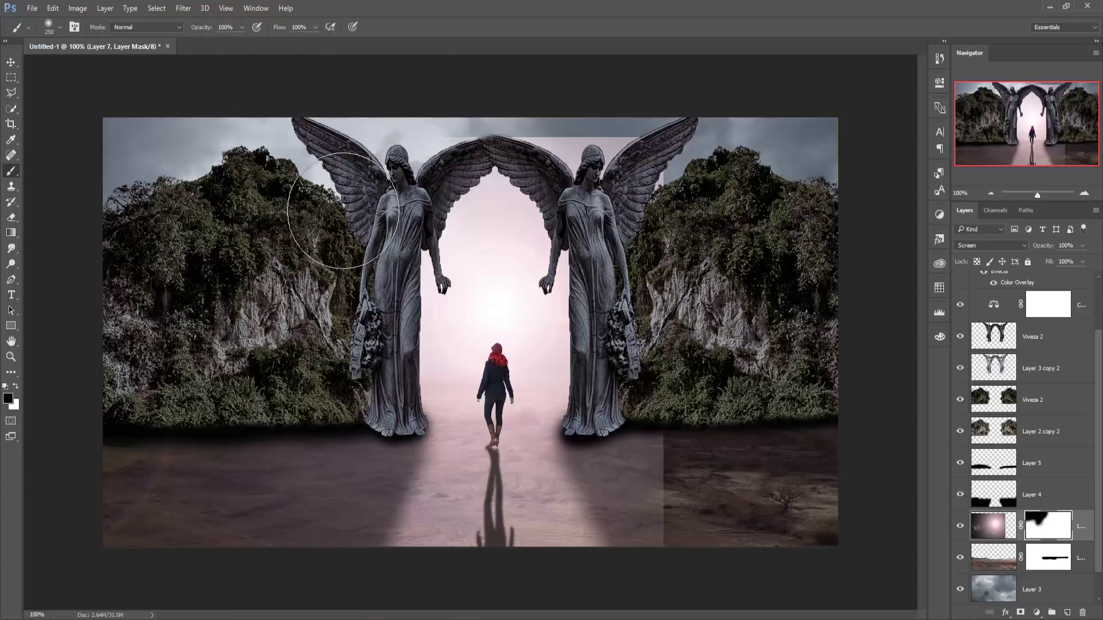
mouse_move(114, 405)
left_mouse_down()
mouse_move(123, 431)
mouse_move(197, 431)
mouse_move(160, 497)
mouse_move(227, 511)
mouse_move(303, 468)
mouse_move(328, 475)
mouse_move(327, 490)
mouse_move(266, 542)
mouse_move(345, 455)
mouse_move(167, 505)
mouse_move(428, 589)
mouse_move(660, 529)
mouse_move(648, 461)
mouse_move(655, 467)
mouse_move(633, 448)
mouse_move(670, 463)
mouse_move(666, 344)
mouse_move(680, 326)
mouse_move(682, 345)
mouse_move(672, 335)
mouse_move(681, 241)
mouse_move(671, 184)
mouse_move(620, 122)
mouse_move(544, 88)
mouse_move(433, 69)
mouse_move(463, 98)
mouse_move(382, 110)
mouse_move(430, 86)
mouse_move(585, 80)
mouse_move(787, 247)
mouse_move(738, 345)
mouse_move(739, 333)
left_mouse_up()
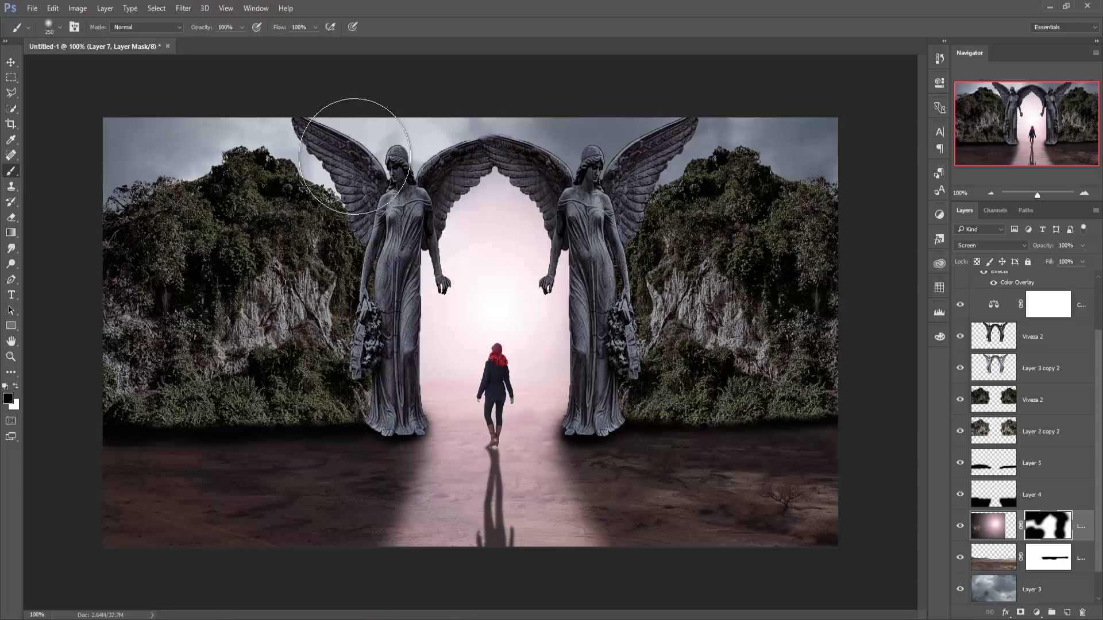
key("bracketleft")
key("bracketleft")
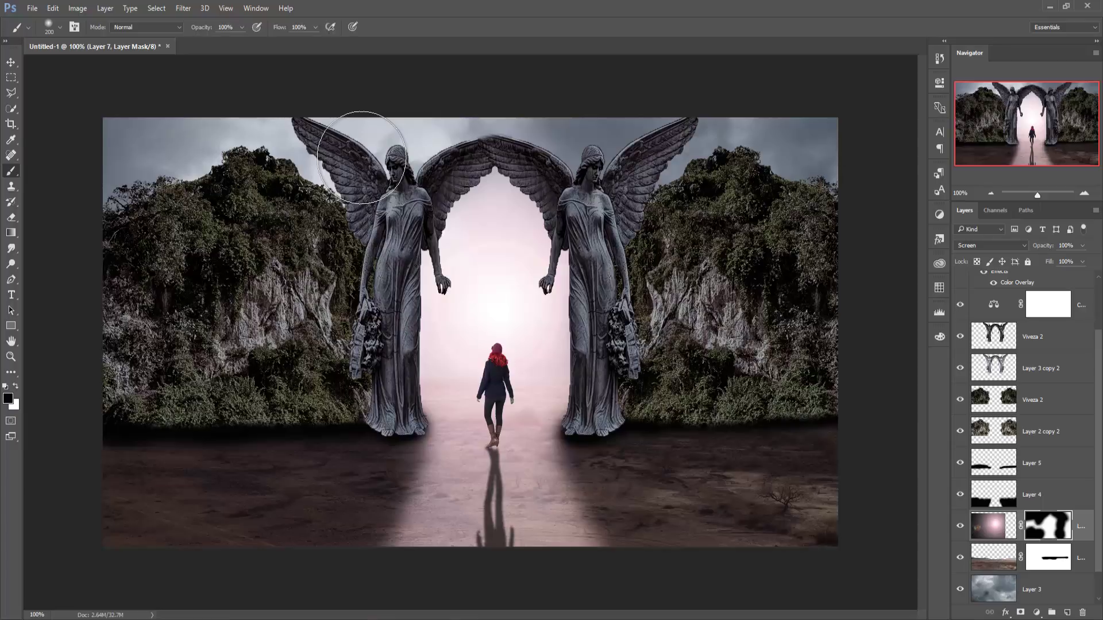
key("v")
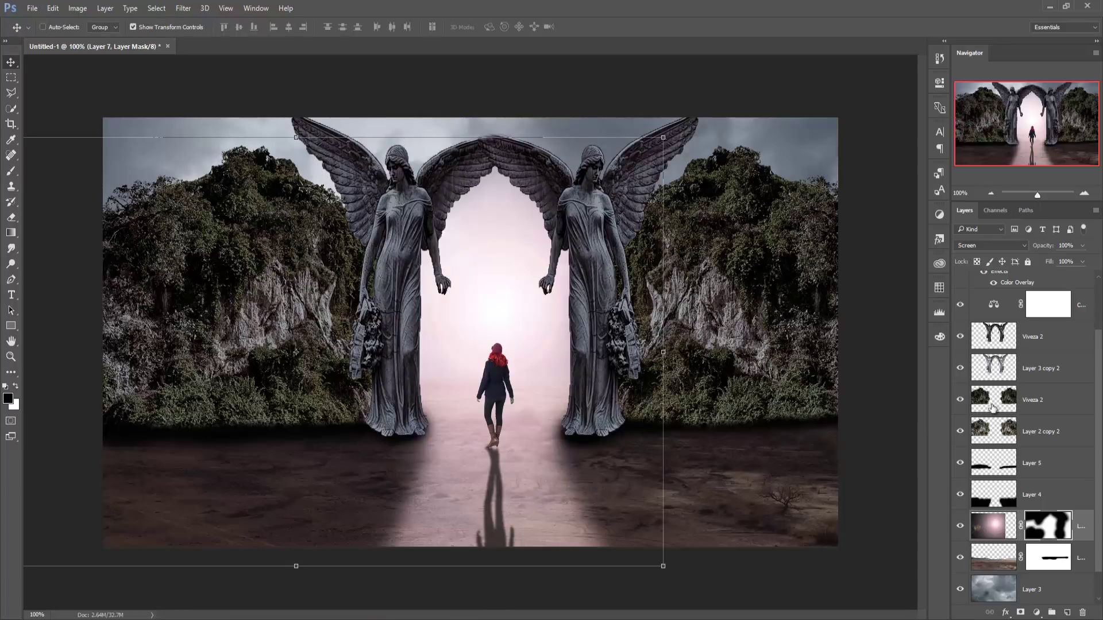
Add a colorized Hue/Saturation adjustment layer clipped to Layer 7
left_click(996, 532)
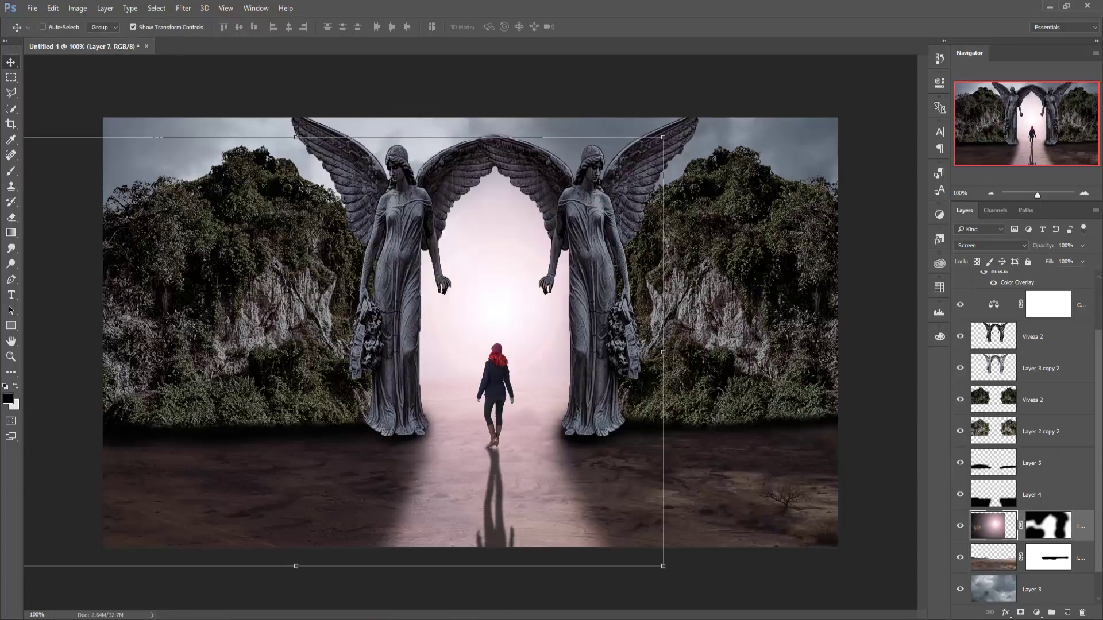
left_click(1036, 612)
left_click(1037, 481)
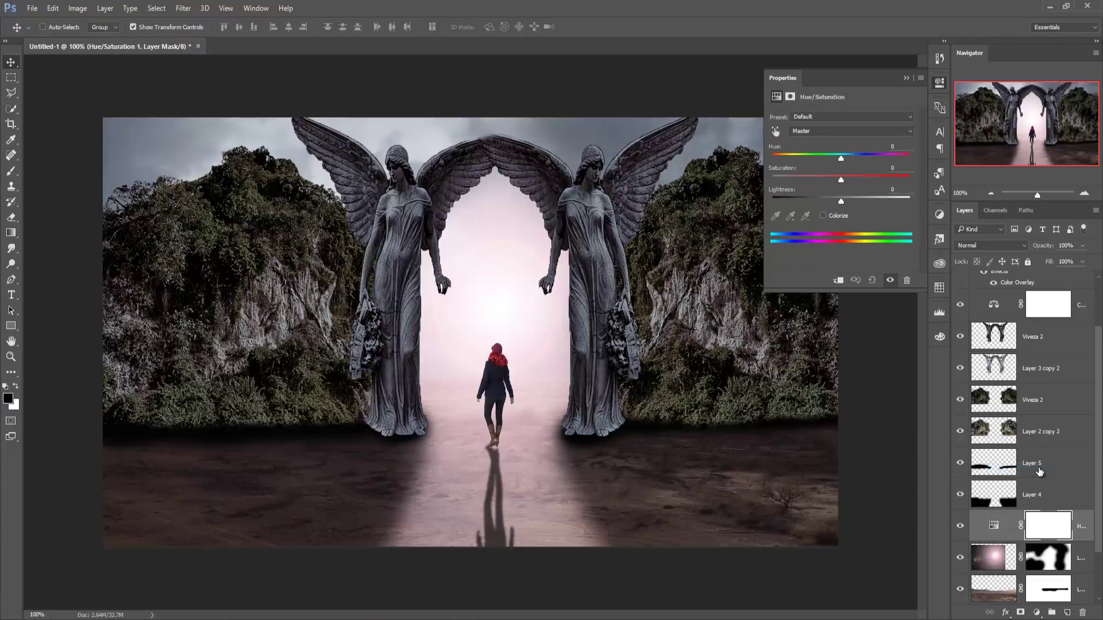
left_click(823, 215)
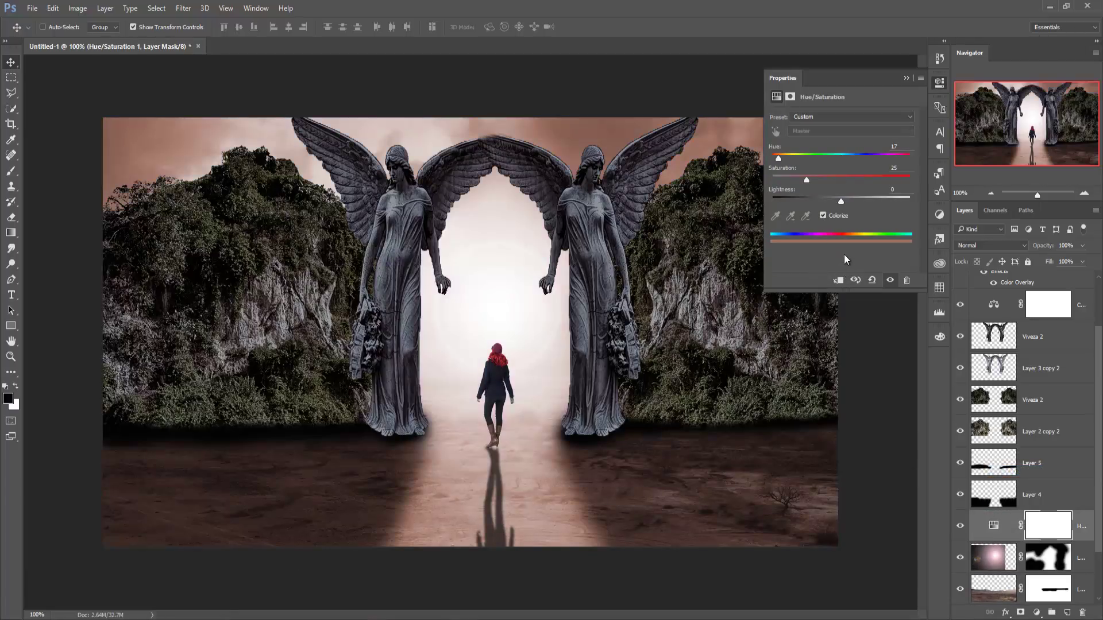
left_click(838, 280)
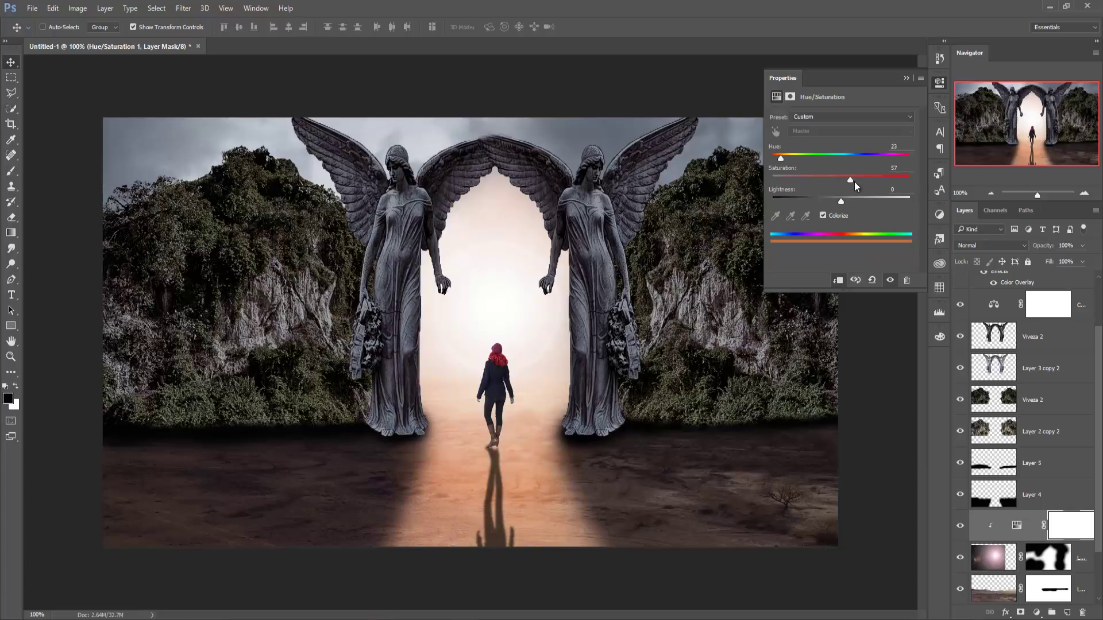
Tune the glow to Hue 27, Saturation 92, Lightness -4
left_click_drag(853, 181, 902, 184)
left_click_drag(897, 185, 884, 189)
mouse_move(841, 201)
left_mouse_down()
mouse_move(860, 202)
mouse_move(832, 208)
left_mouse_up()
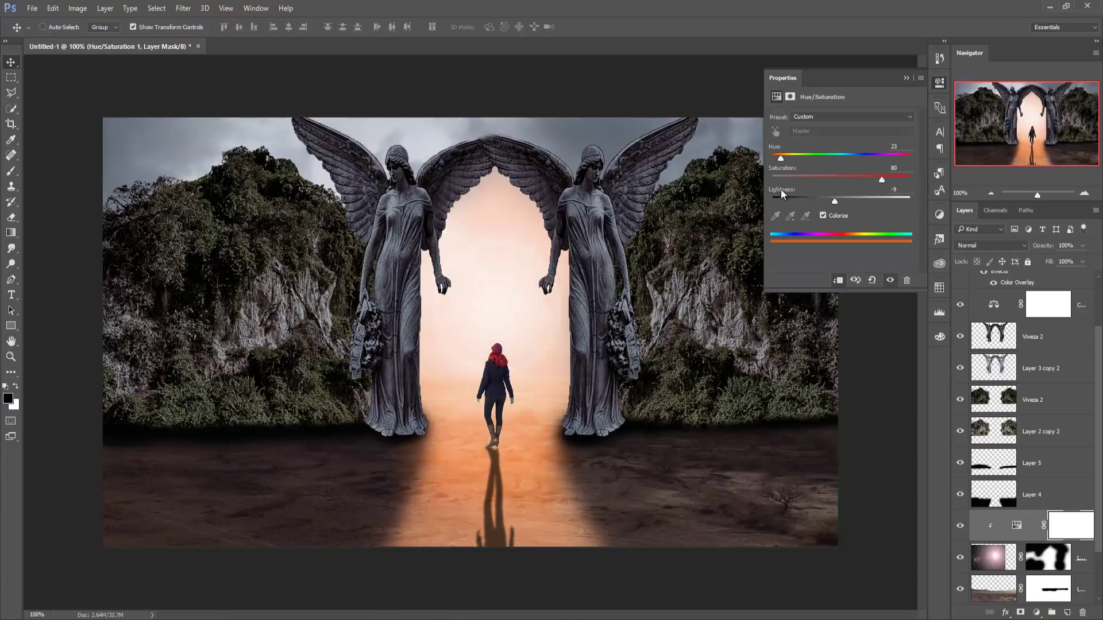
left_click_drag(780, 159, 780, 162)
left_click_drag(781, 157, 797, 159)
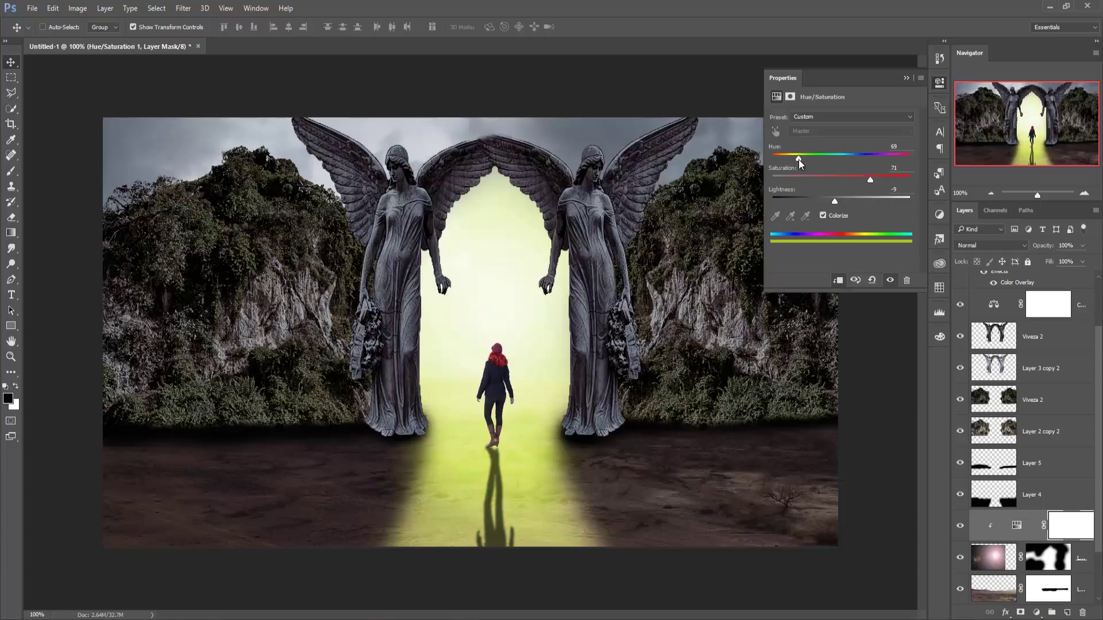
left_click_drag(799, 160, 780, 160)
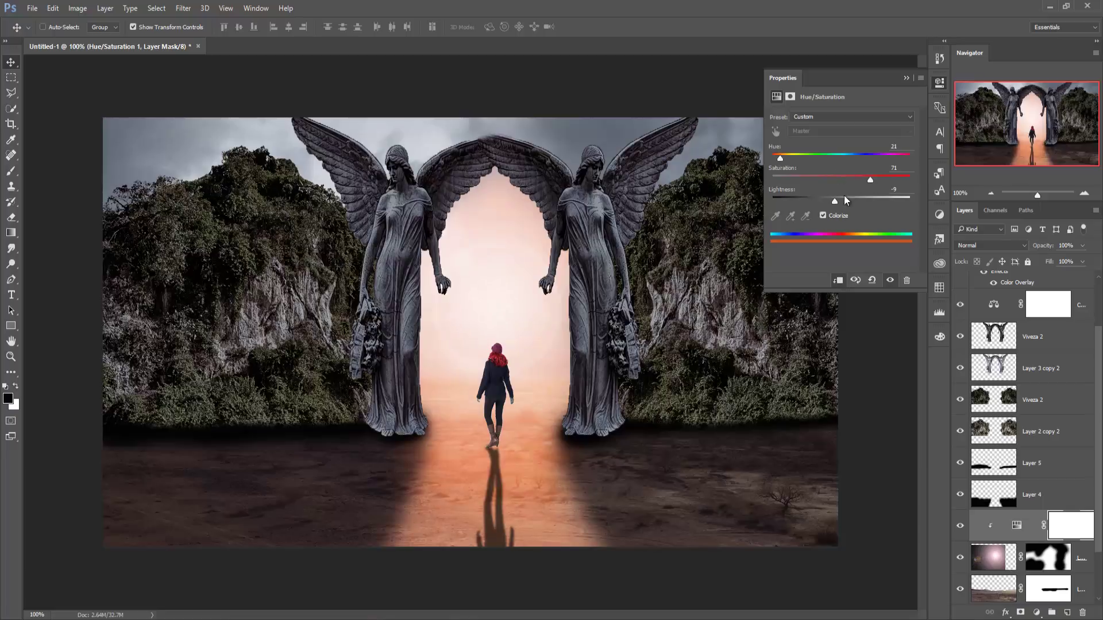
left_click_drag(834, 201, 841, 202)
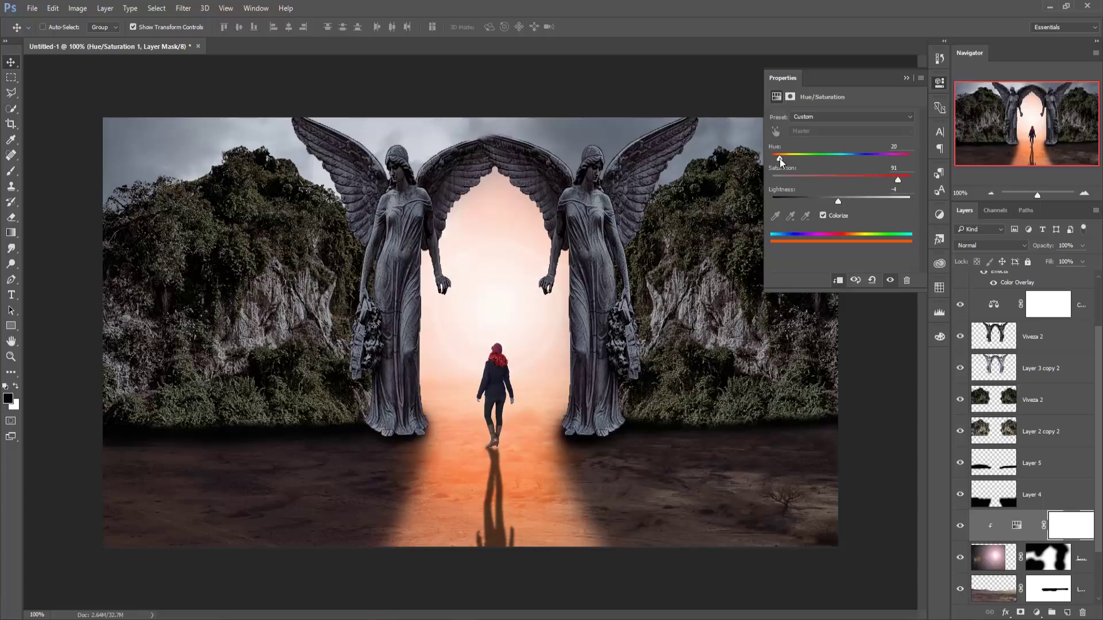
left_click_drag(781, 162, 778, 163)
left_click_drag(898, 182, 877, 181)
left_click_drag(778, 159, 782, 161)
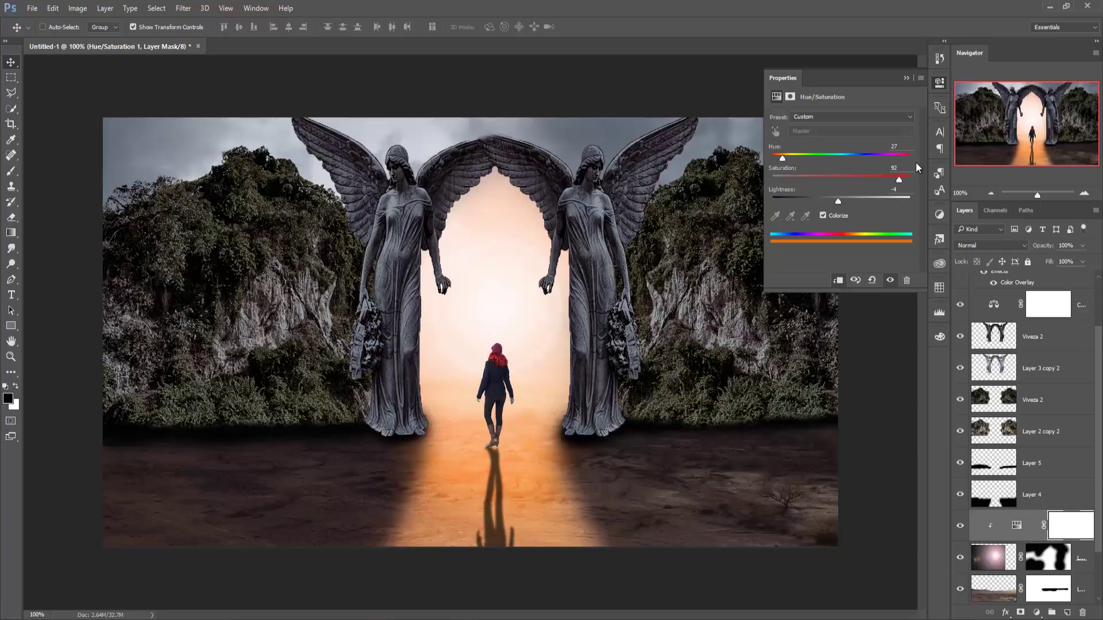
left_click(906, 78)
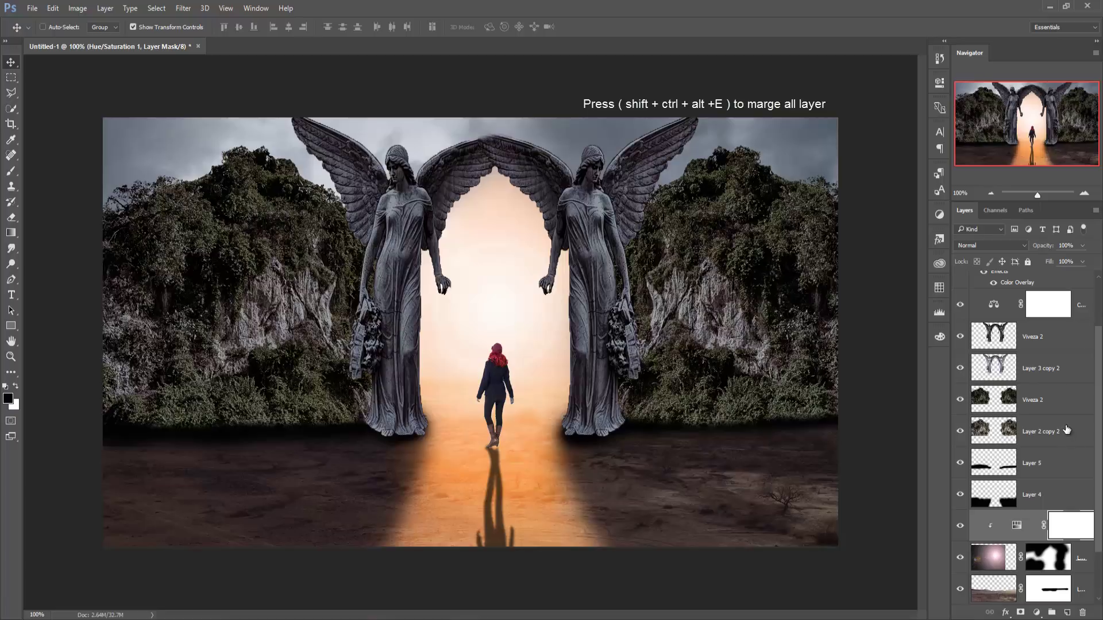
Stamp all visible layers into Layer 8 and duplicate it as Layer 8 copy
key("ctrl+shift+alt+e")
left_click(183, 8)
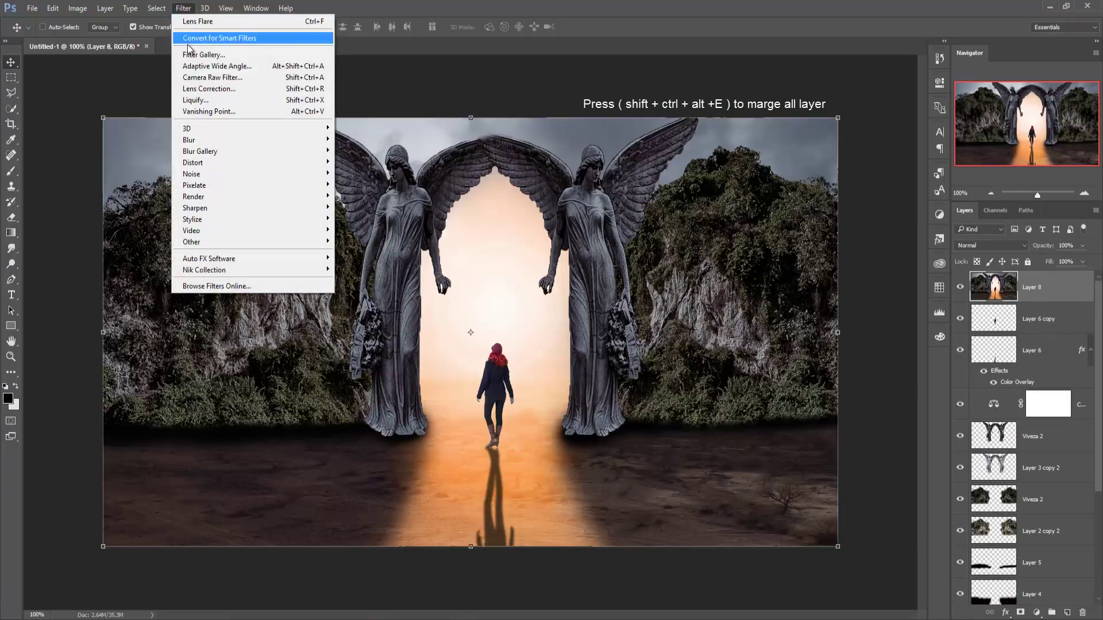
right_click(1071, 289)
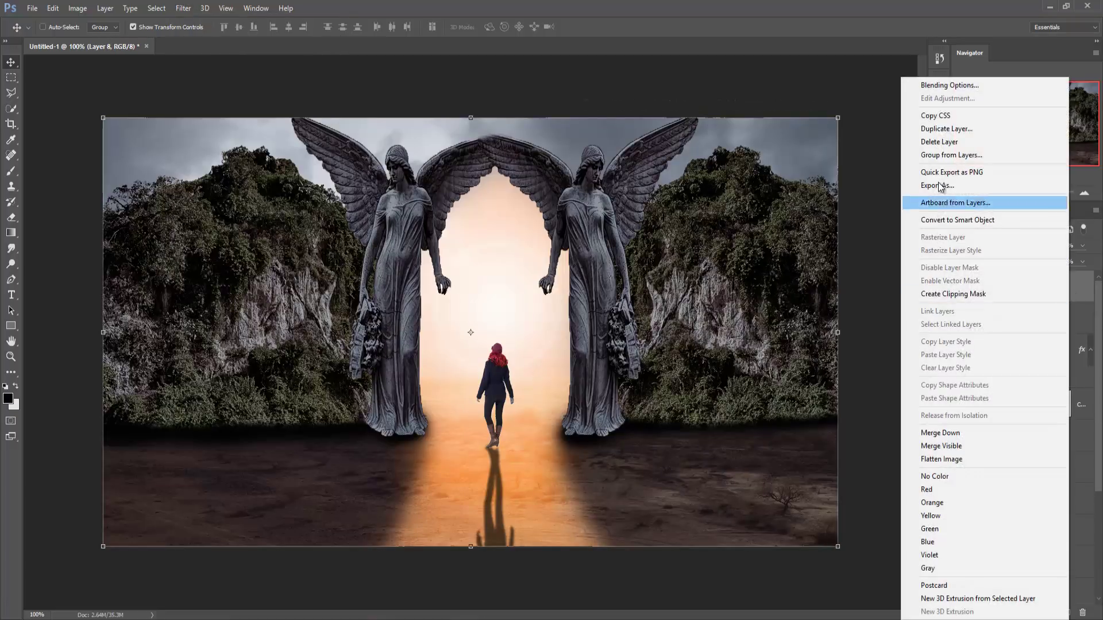
left_click(946, 129)
left_click(651, 193)
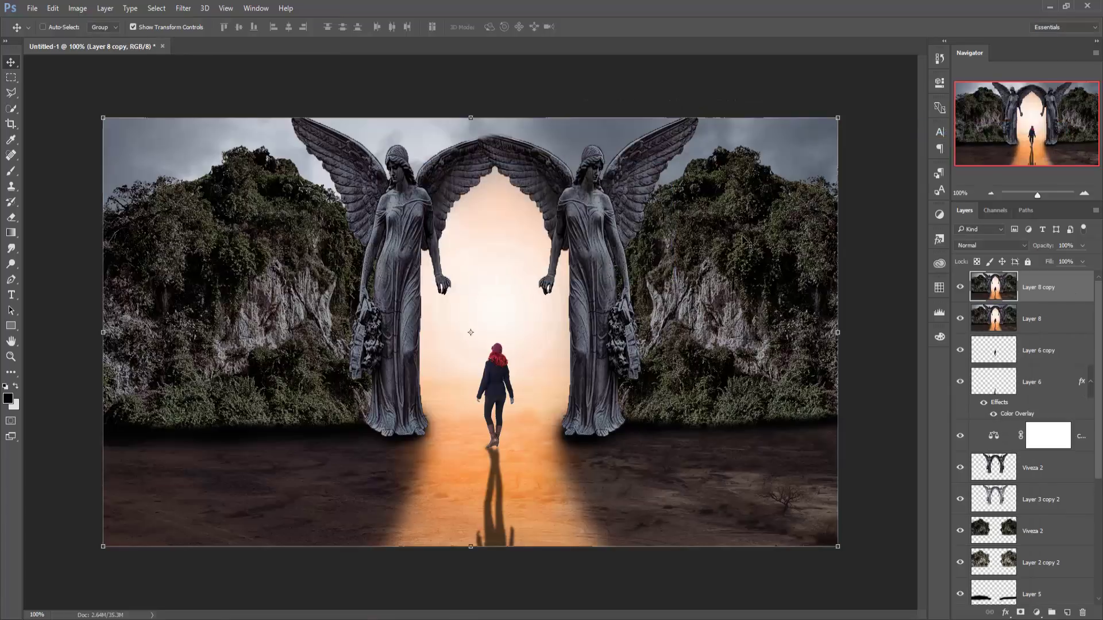
In the Camera Raw Filter's HSL Hue settings, shift Greens to +100 and Aquas to +61
left_click(179, 8)
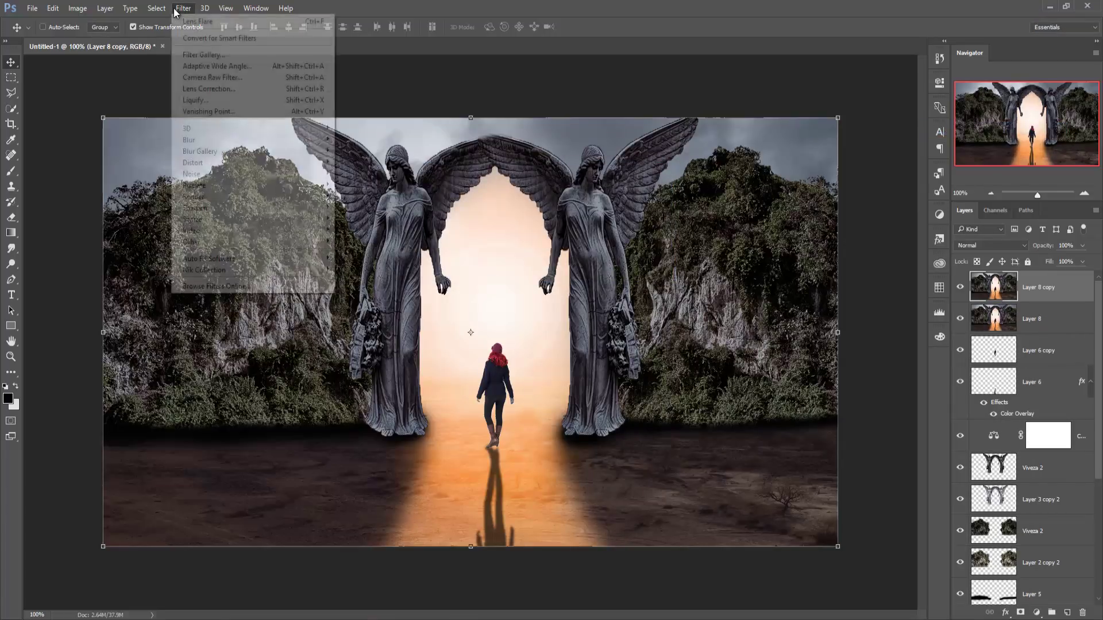
left_click(204, 79)
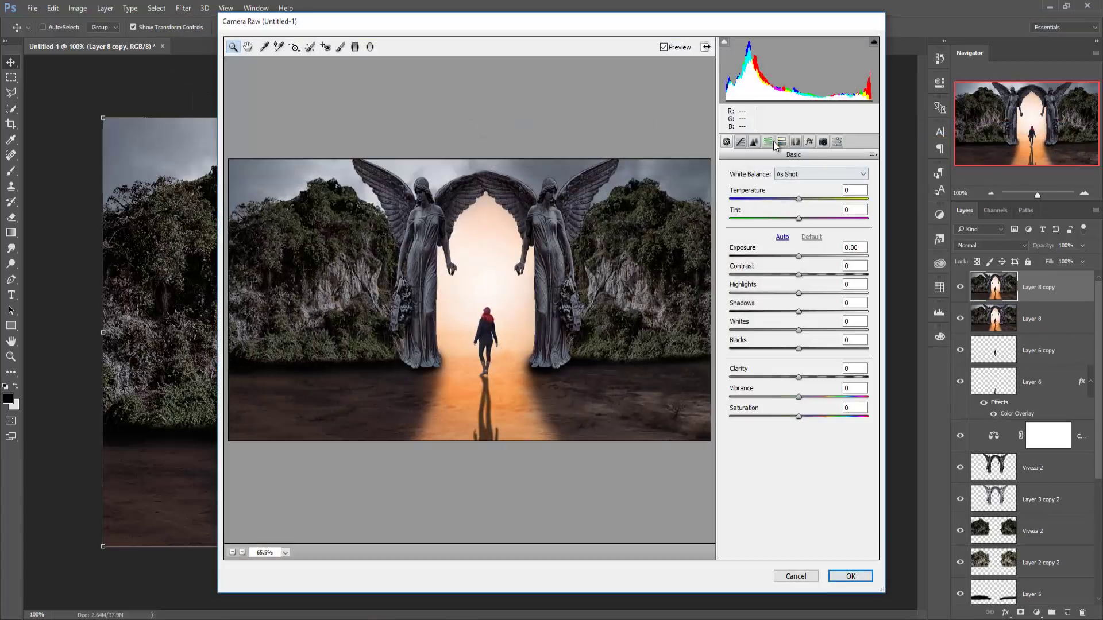
left_click(768, 142)
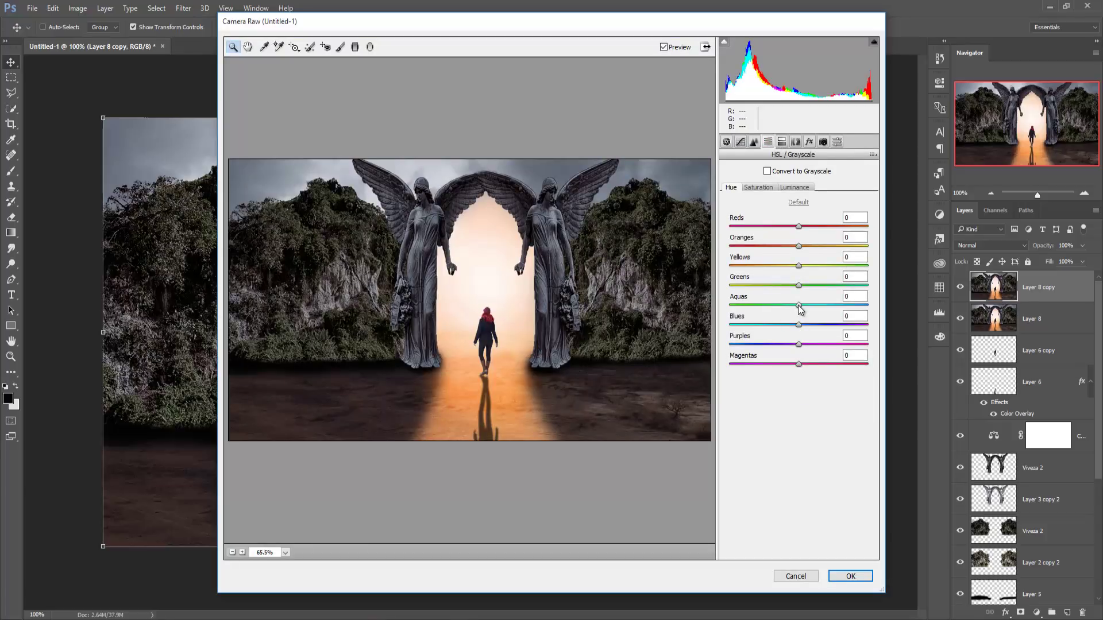
left_click_drag(799, 305, 692, 304)
mouse_move(767, 306)
left_mouse_down()
mouse_move(803, 315)
mouse_move(857, 286)
mouse_move(884, 292)
left_mouse_up()
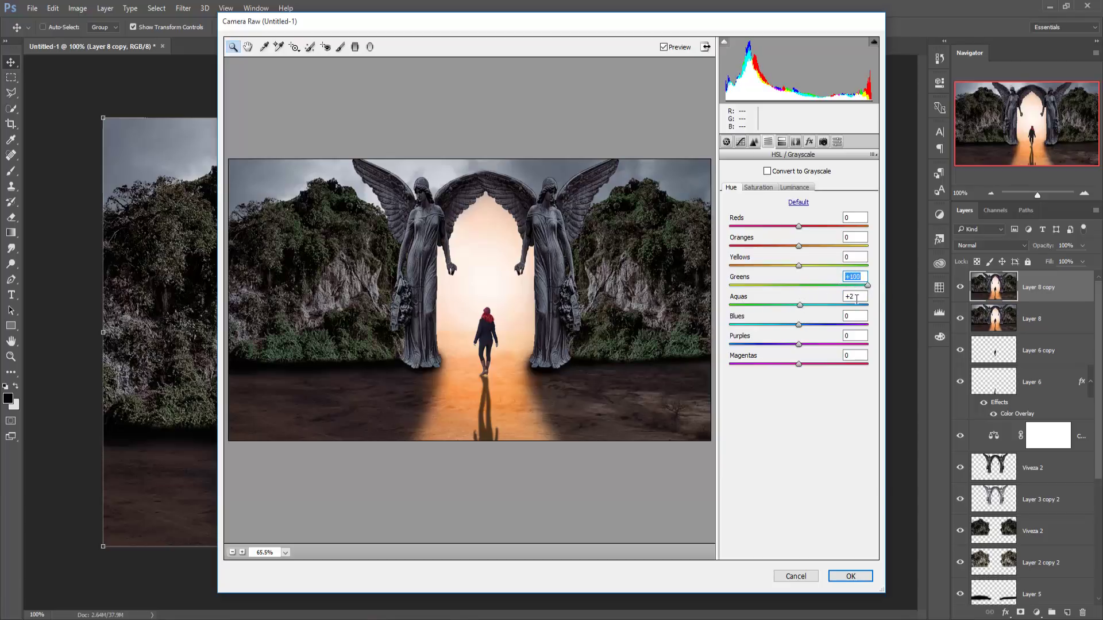
left_click(800, 310)
left_click_drag(800, 310, 840, 308)
Shift the Reds, Oranges (-19), Blues and Purples hues in Camera Raw
mouse_move(799, 227)
left_mouse_down()
mouse_move(751, 227)
mouse_move(797, 245)
left_mouse_up()
left_click_drag(798, 246, 748, 242)
mouse_move(799, 325)
left_mouse_down()
mouse_move(843, 325)
mouse_move(754, 335)
left_mouse_up()
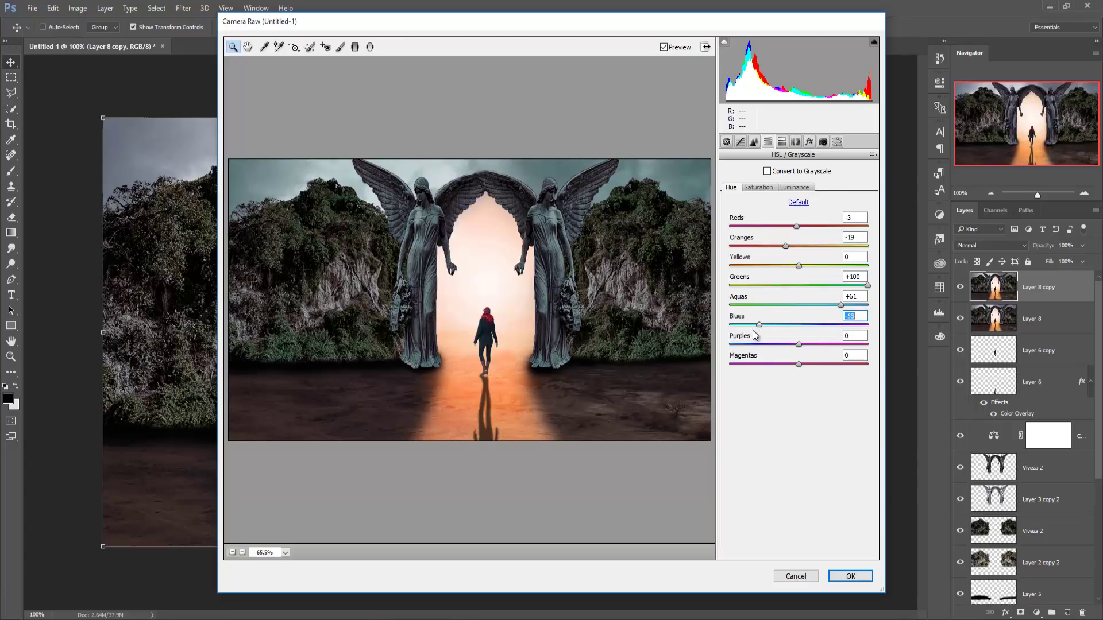
mouse_move(755, 335)
left_mouse_down()
mouse_move(834, 334)
mouse_move(773, 331)
left_mouse_up()
mouse_move(799, 345)
left_mouse_down()
mouse_move(772, 344)
mouse_move(805, 343)
left_mouse_up()
Split-tone the image with warm highlights (hue 47, saturation 15) and teal shadows
left_click(796, 141)
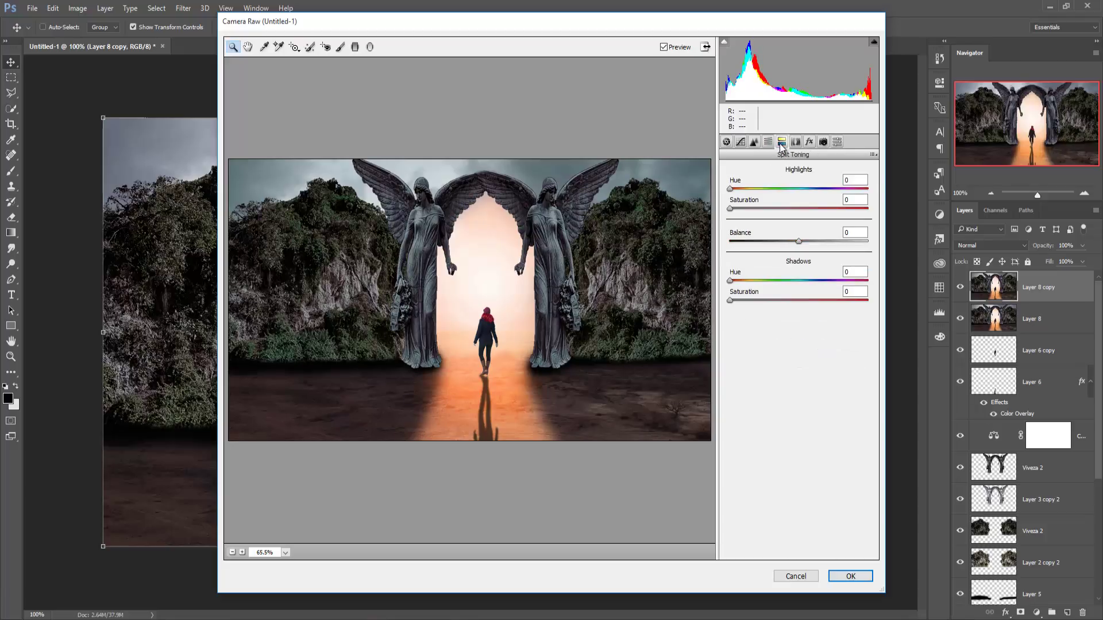
mouse_move(730, 189)
left_mouse_down()
mouse_move(747, 189)
mouse_move(750, 209)
mouse_move(740, 209)
left_mouse_up()
left_click(799, 188)
left_click(730, 209)
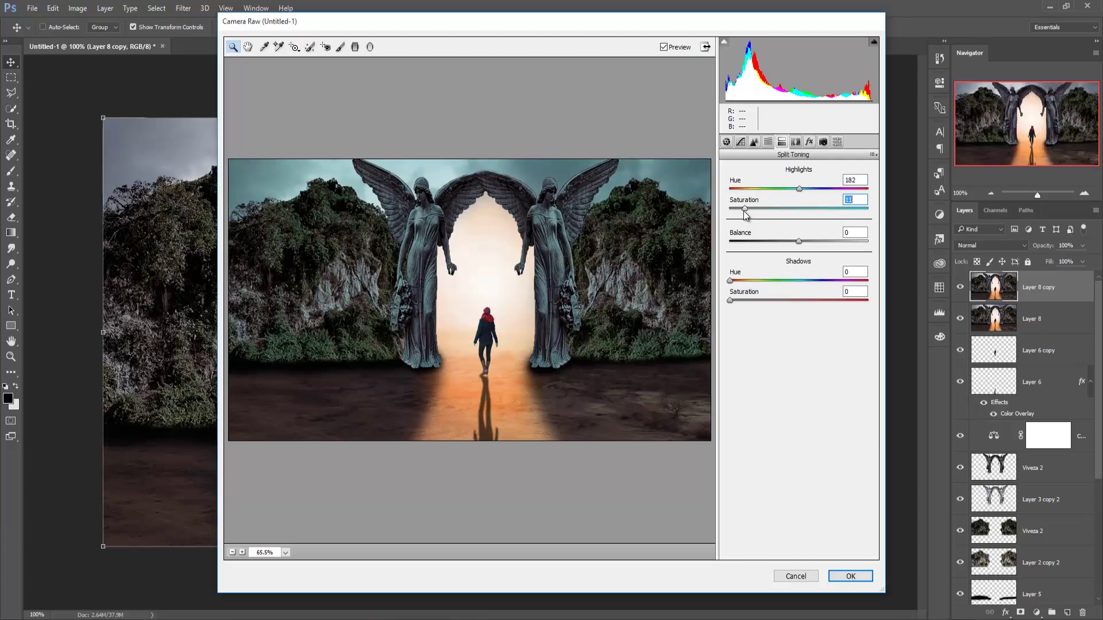
mouse_move(799, 189)
left_mouse_down()
mouse_move(747, 189)
mouse_move(754, 208)
left_mouse_up()
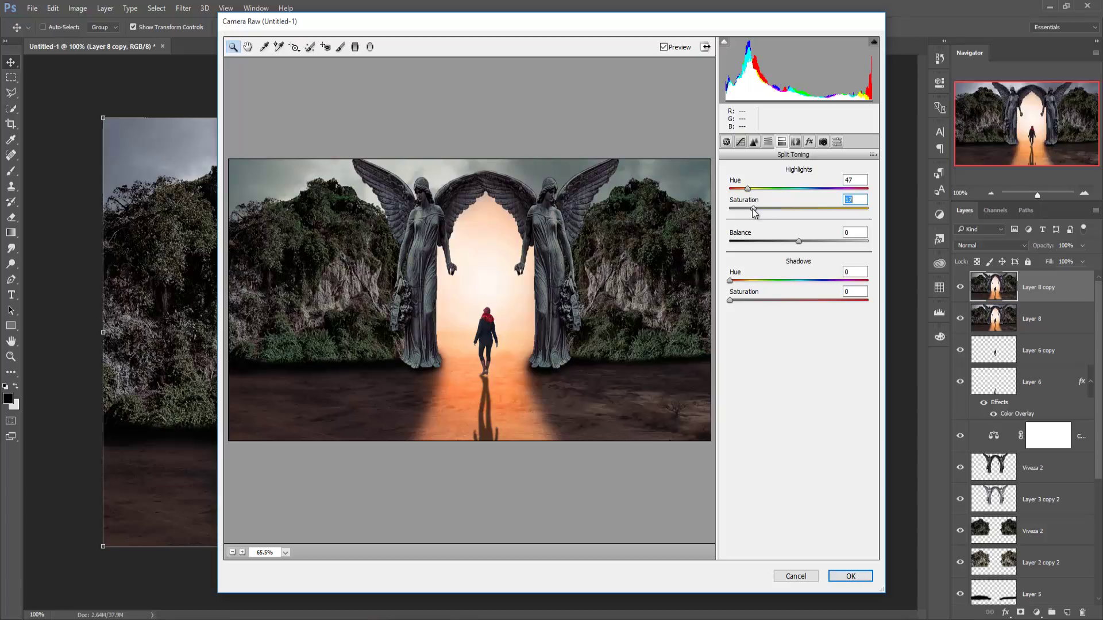
left_click_drag(754, 208, 749, 208)
left_click_drag(731, 301, 739, 301)
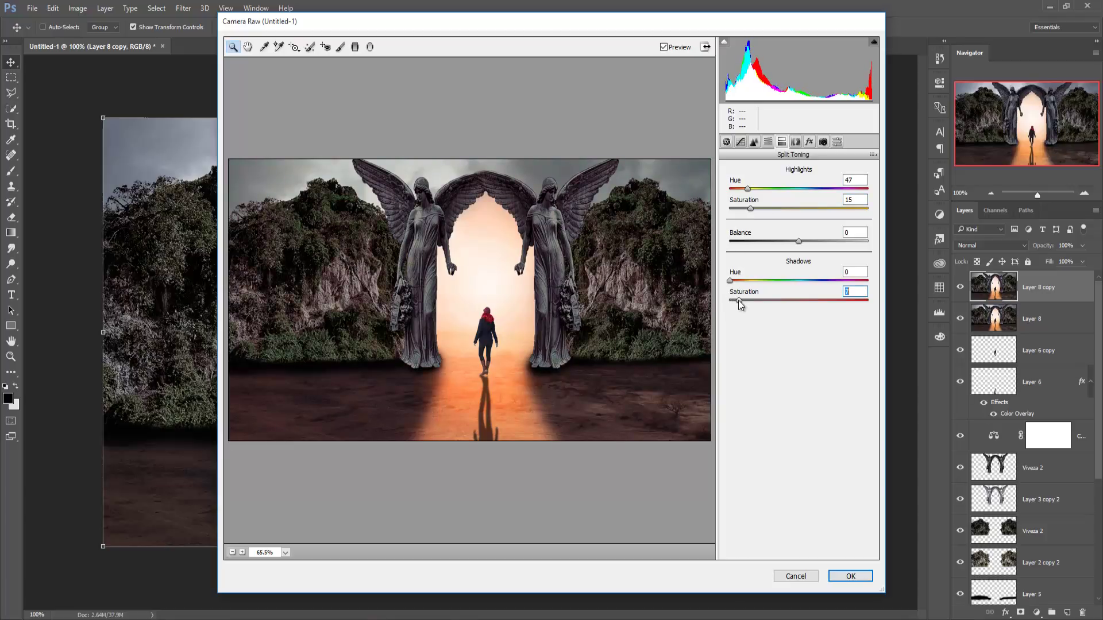
left_click(750, 208)
mouse_move(729, 280)
left_mouse_down()
mouse_move(823, 287)
mouse_move(812, 284)
left_mouse_up()
left_click_drag(740, 300, 745, 303)
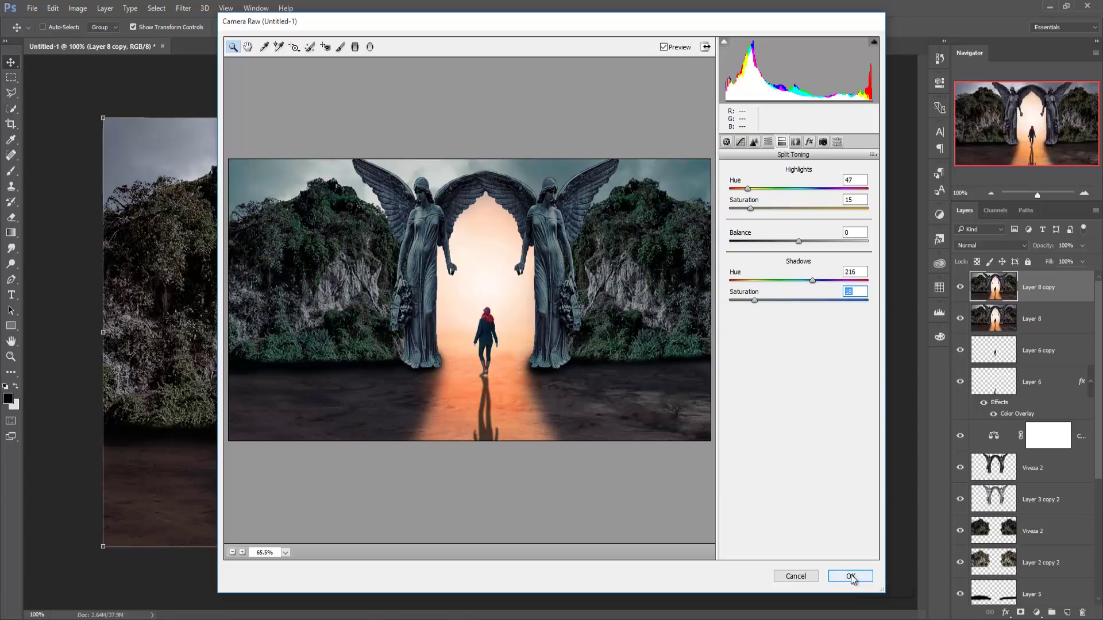
Set the Post Crop Vignetting Amount to -46 and commit the Camera Raw filter
left_click(795, 142)
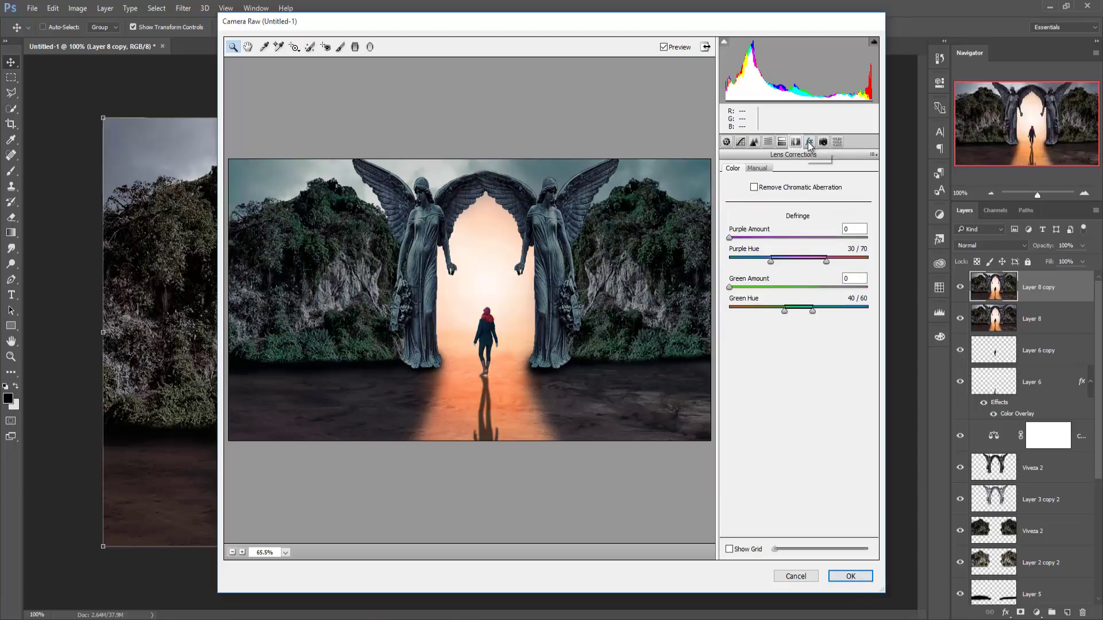
left_click(809, 142)
left_click_drag(797, 295, 755, 296)
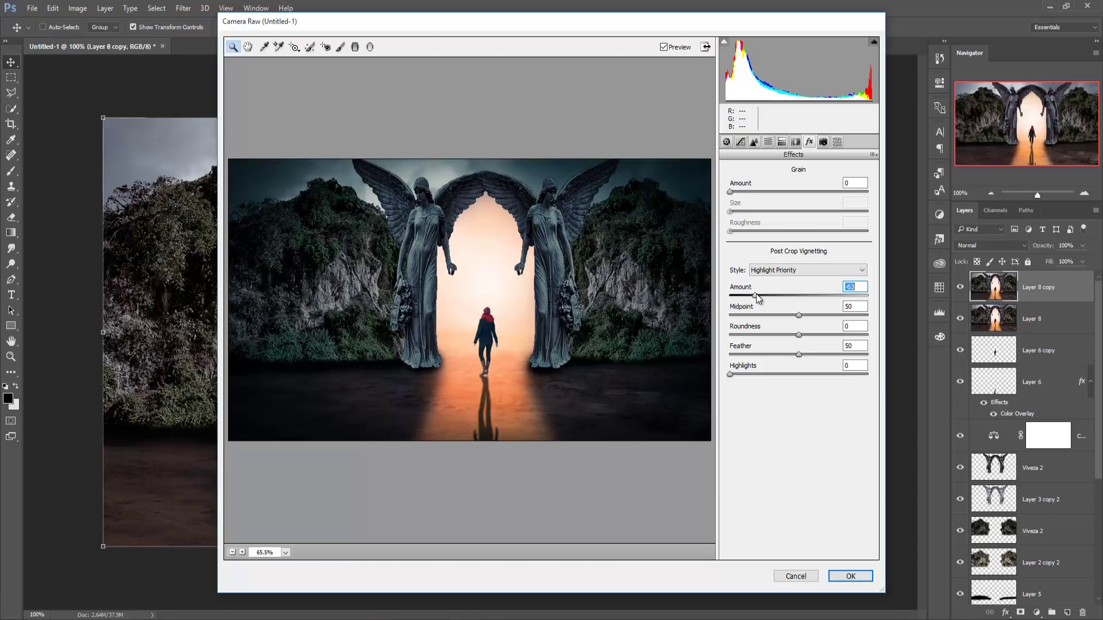
left_click_drag(755, 295, 758, 296)
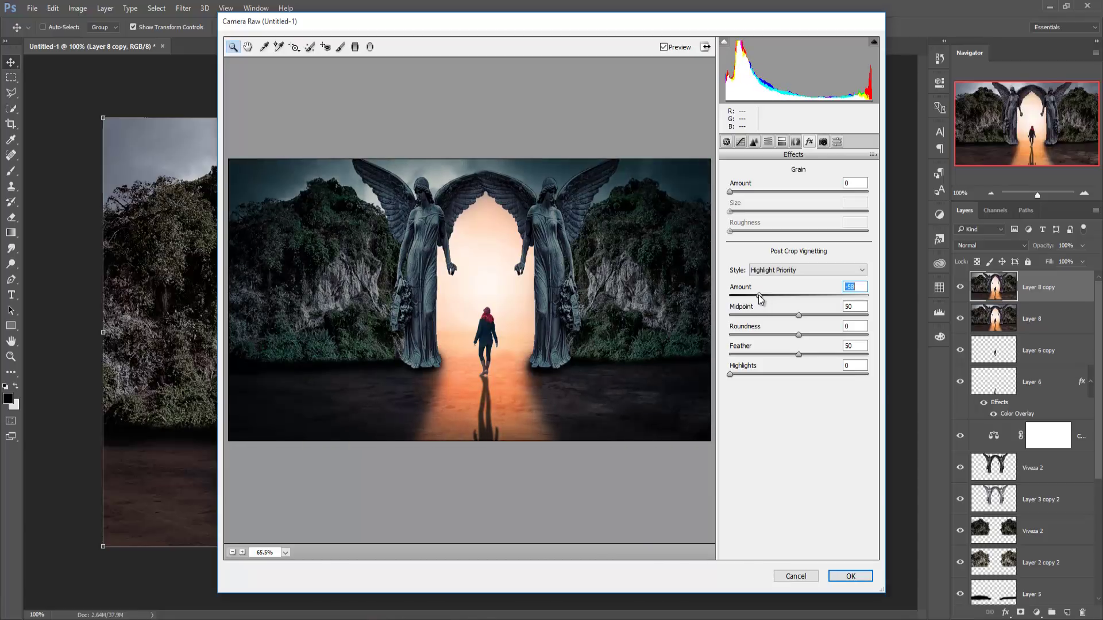
left_click_drag(761, 296, 768, 295)
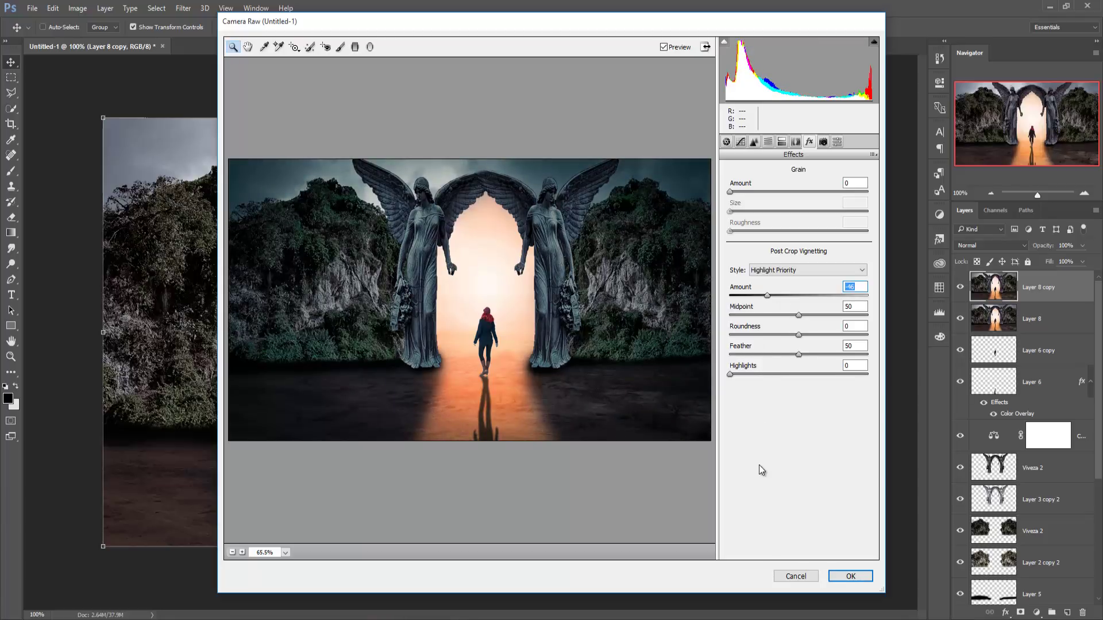
left_click(849, 576)
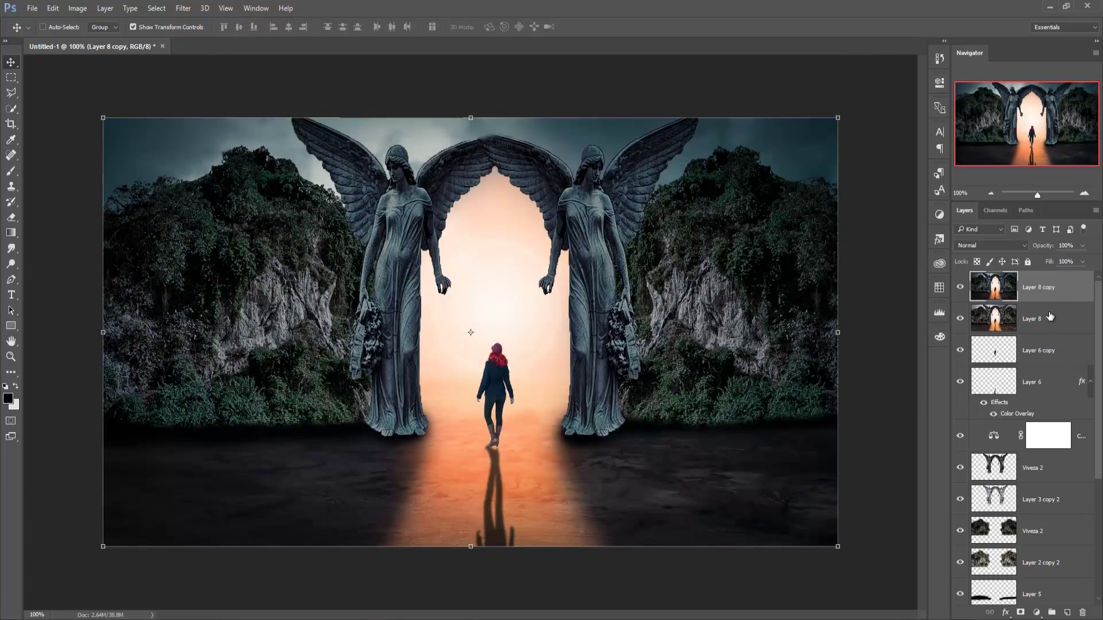
Duplicate Layer 8 copy and apply Color Efex Pro 4 Cross Processing, method L03 at 17% strength
right_click(1047, 287)
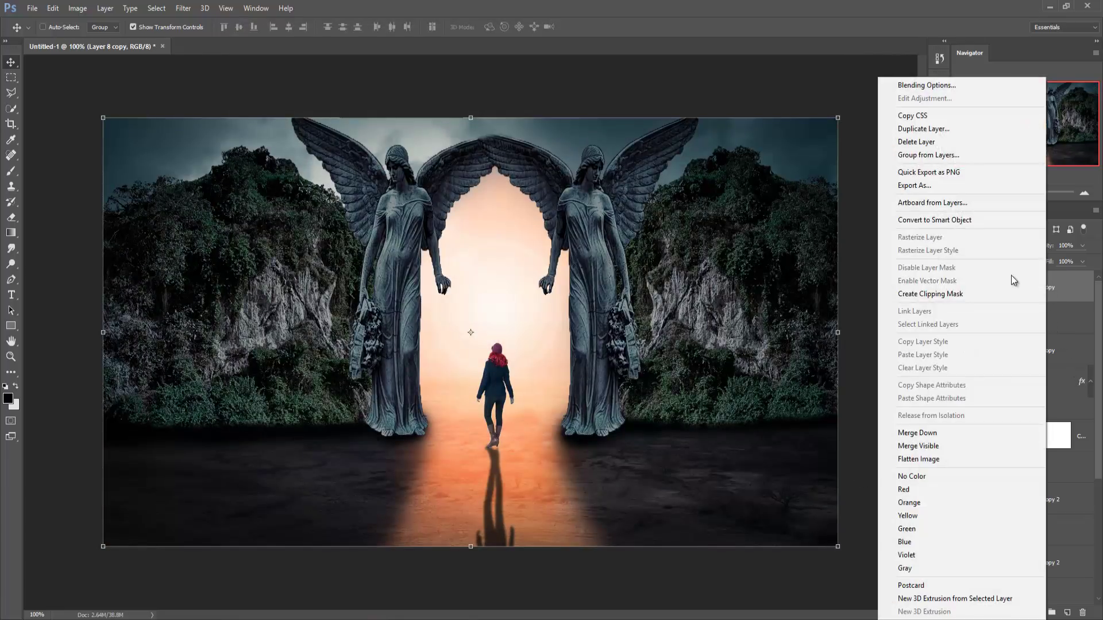
left_click(971, 129)
left_click(650, 193)
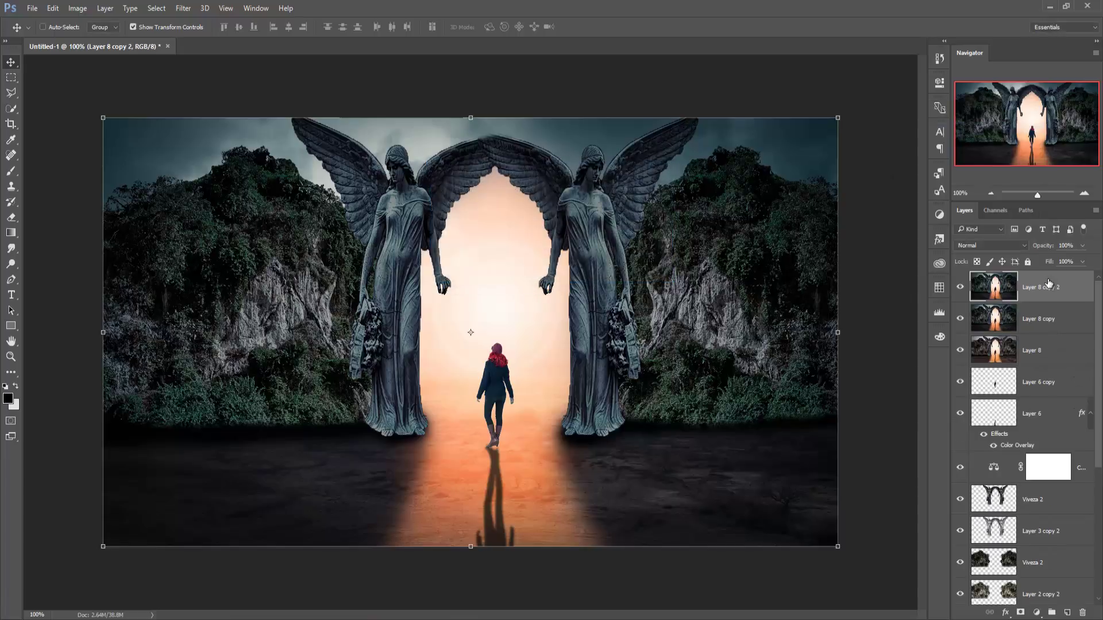
left_click(183, 8)
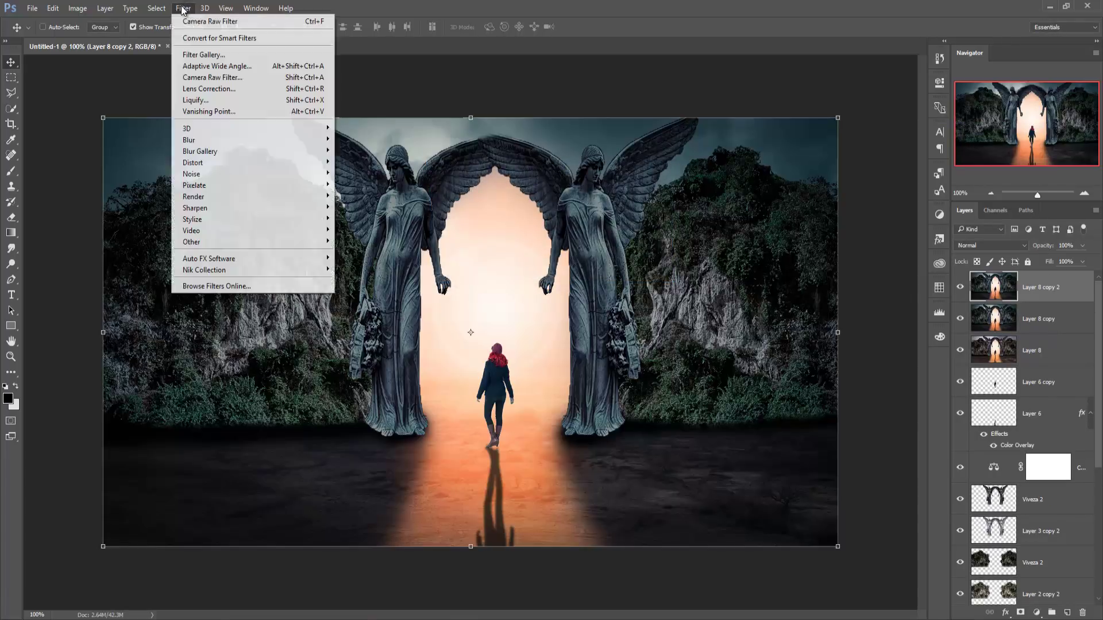
mouse_move(204, 270)
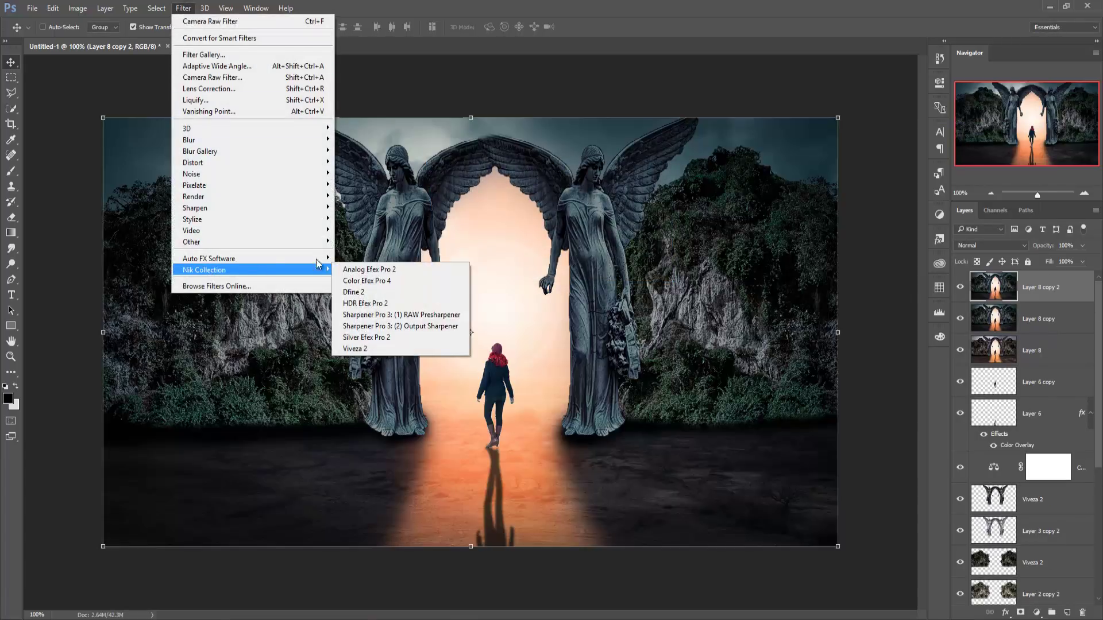
left_click(366, 282)
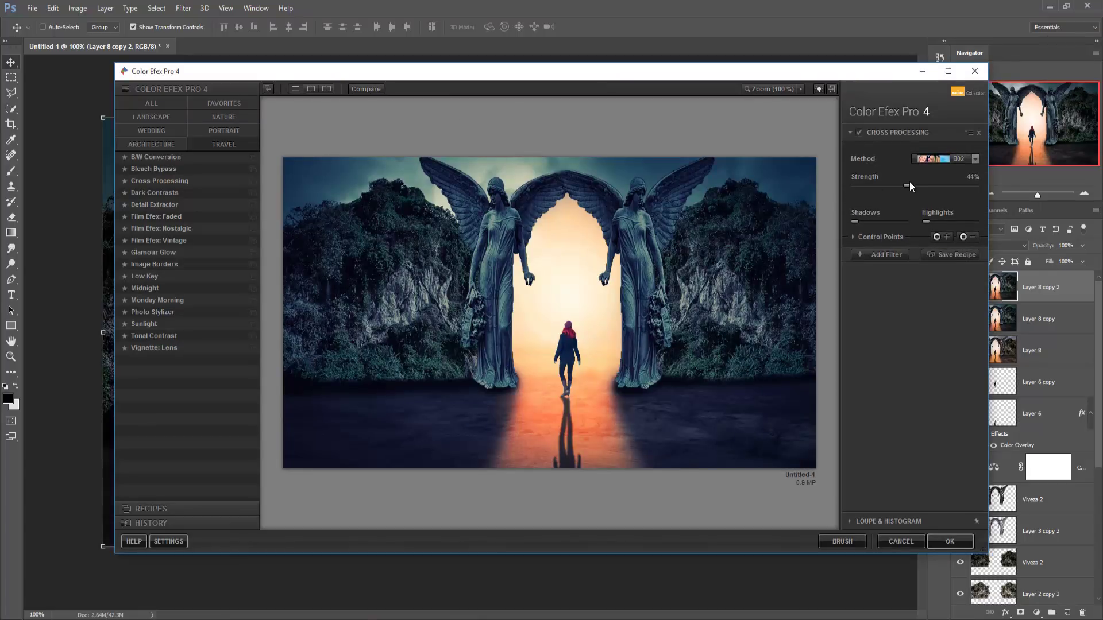
left_click(975, 160)
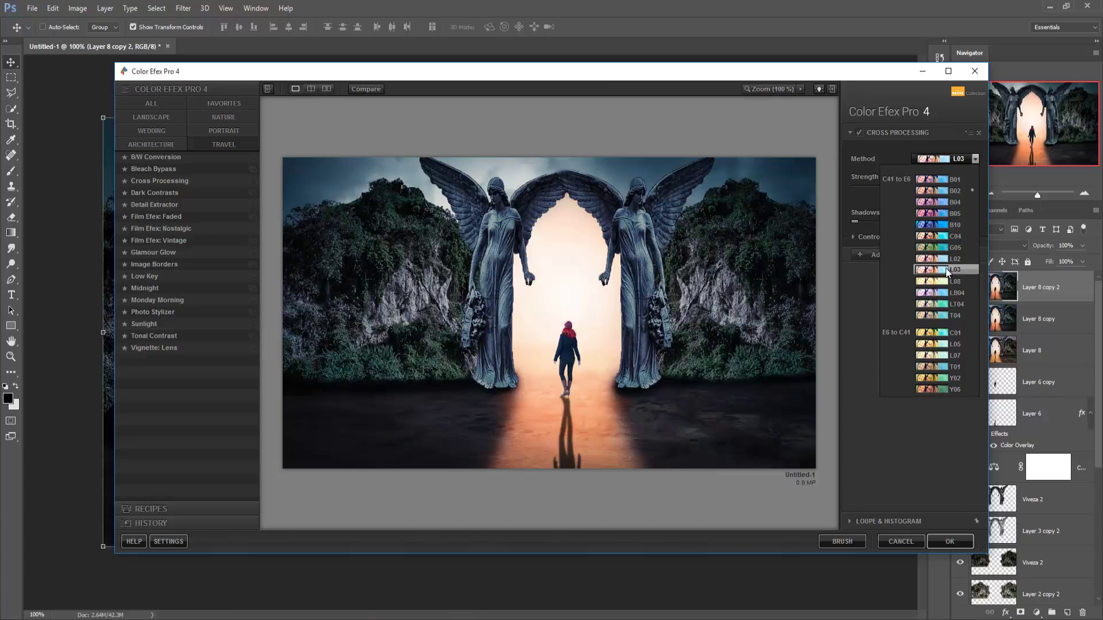
left_click(947, 270)
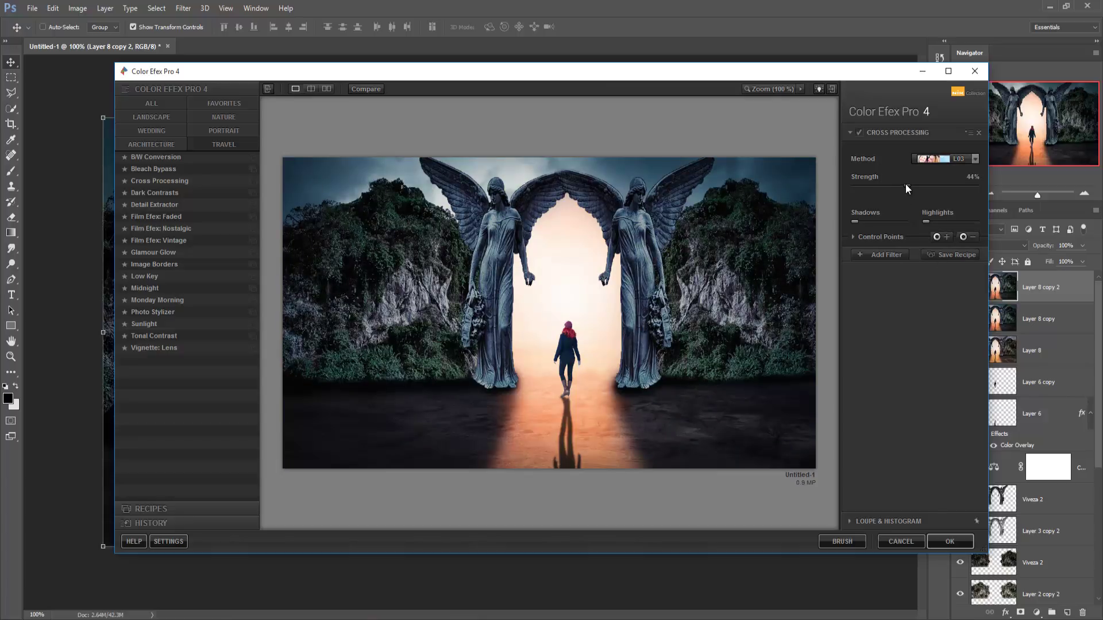
left_click(887, 185)
left_click_drag(915, 185, 916, 186)
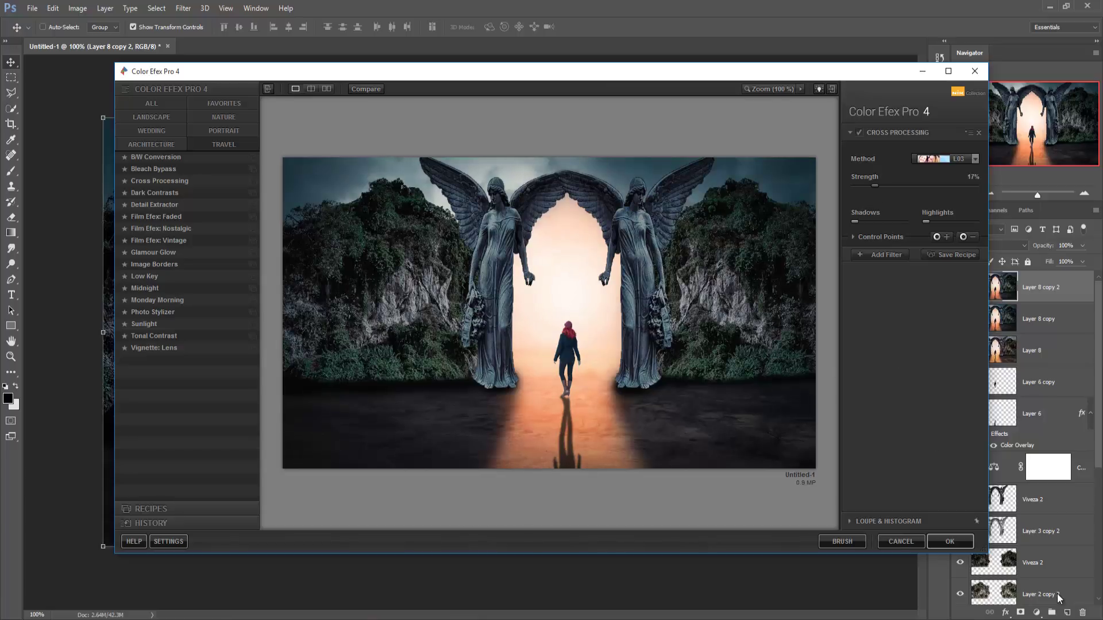
left_click(938, 540)
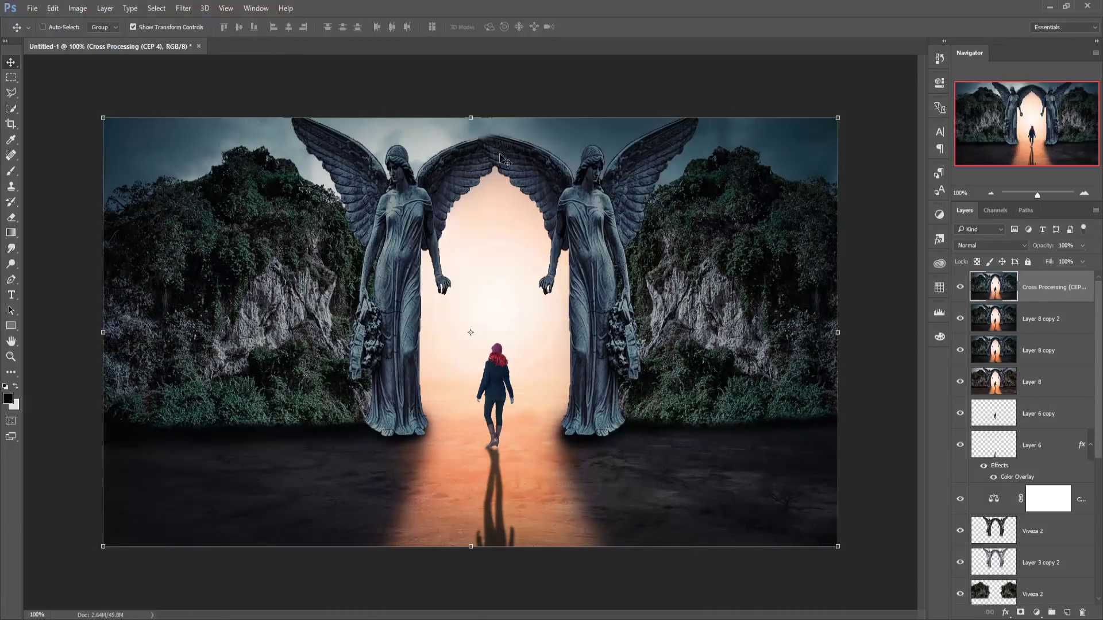
Create a new Layer 9 filled with 50% Gray
left_click(1034, 614)
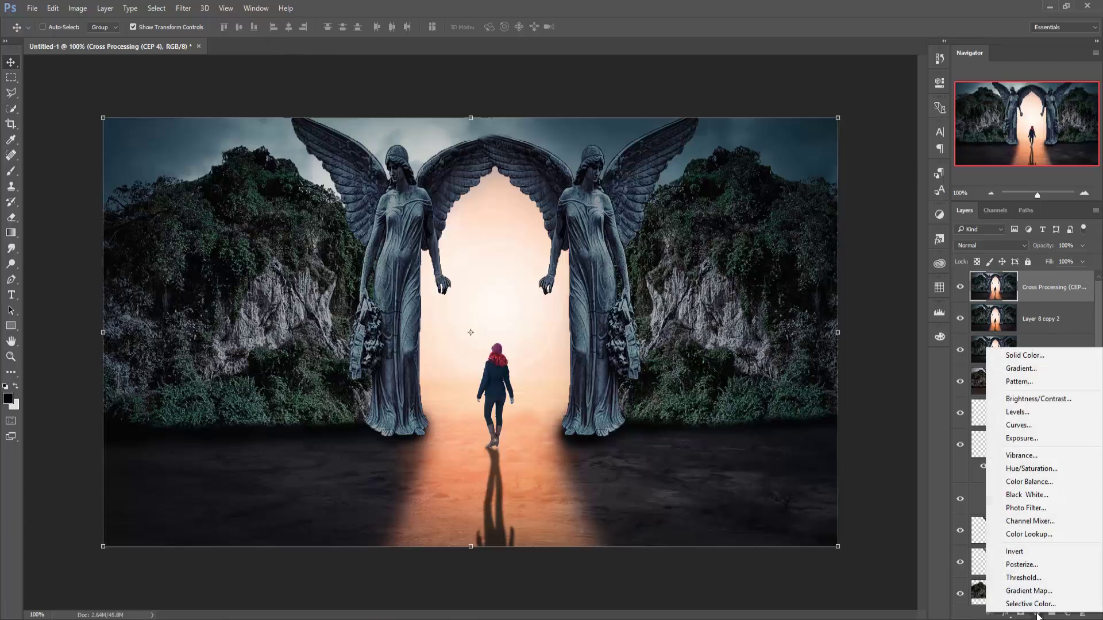
key("Escape")
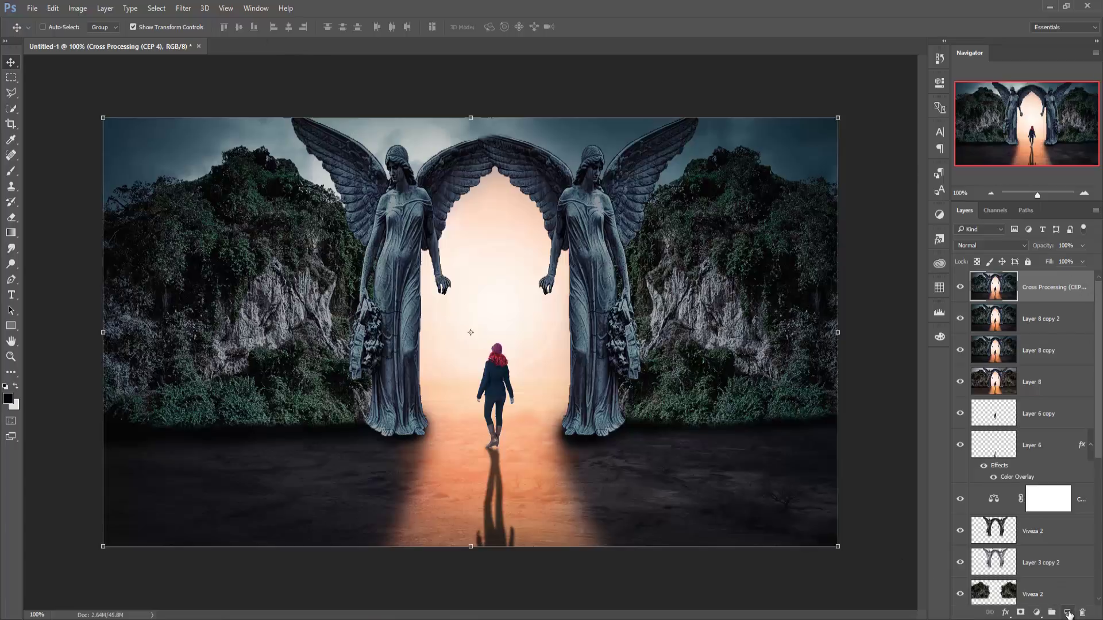
left_click(1066, 613)
left_click(52, 8)
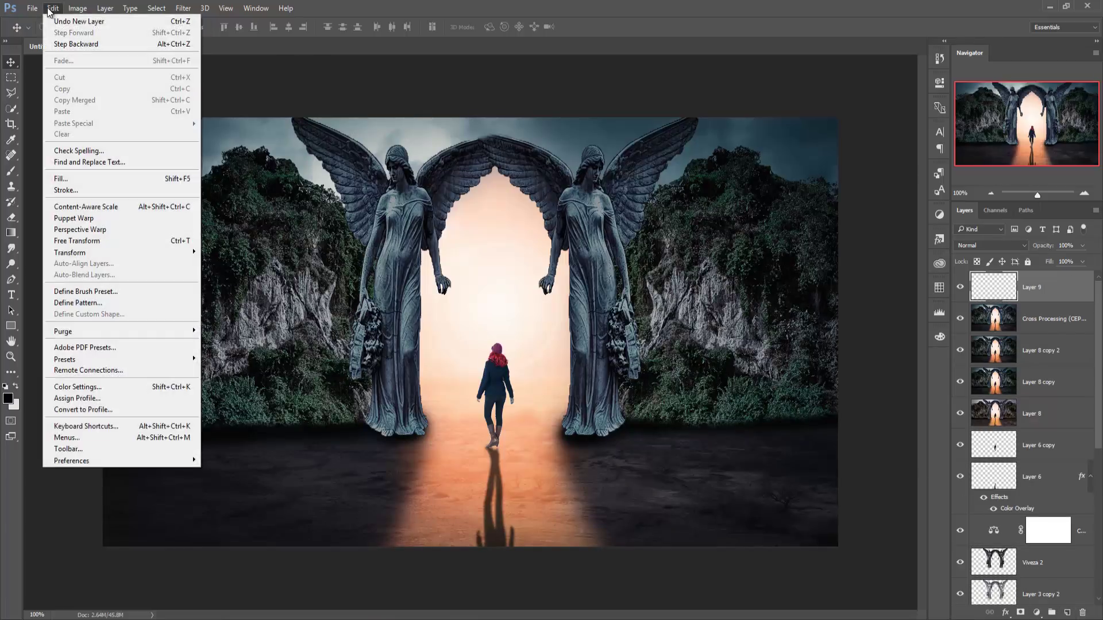
left_click(61, 179)
left_click(595, 183)
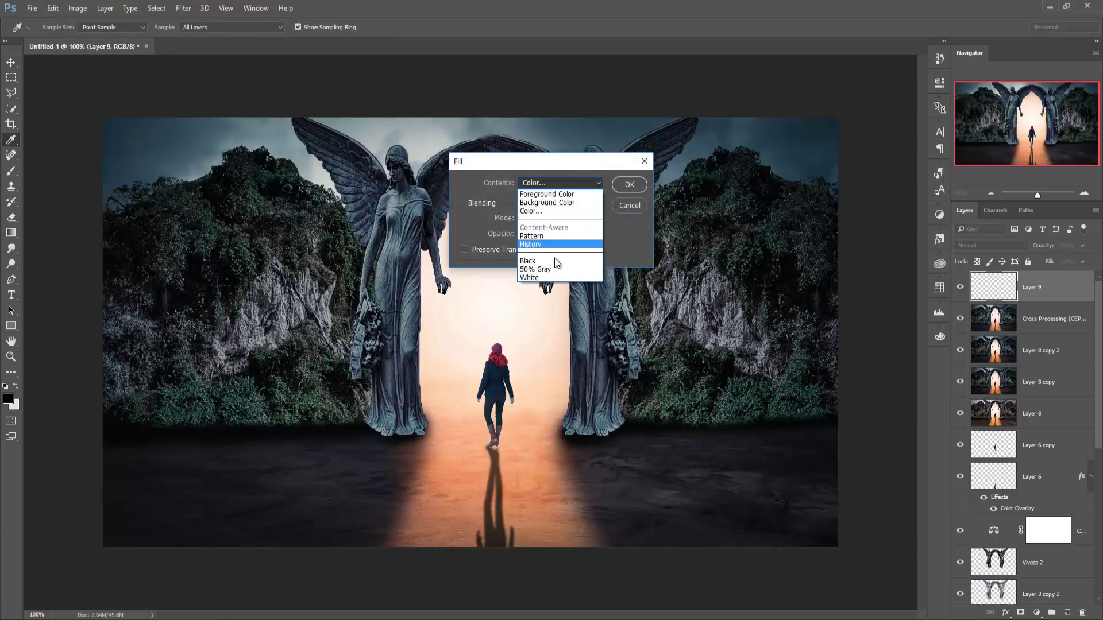
left_click(535, 268)
left_click(629, 184)
Set Layer 9 to Soft Light and stamp visible layers into merged Layer 10
key("v")
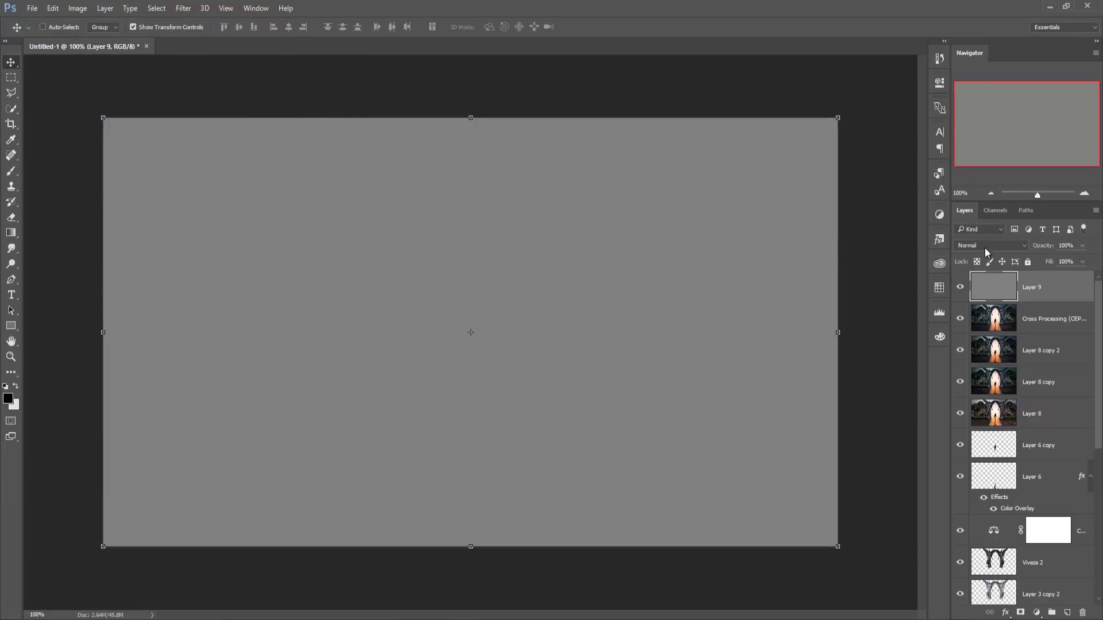
left_click(984, 246)
left_click(995, 369)
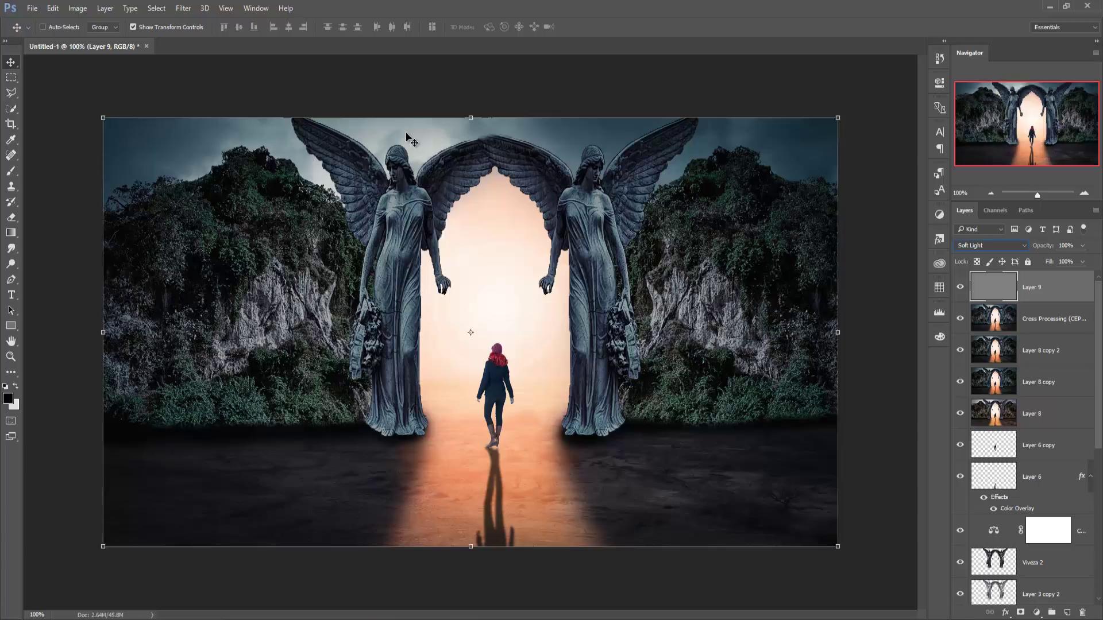
key("ctrl+shift+alt+e")
Add a Photo Filter adjustment layer above Layer 10 using the Yellow filter
left_click(1037, 613)
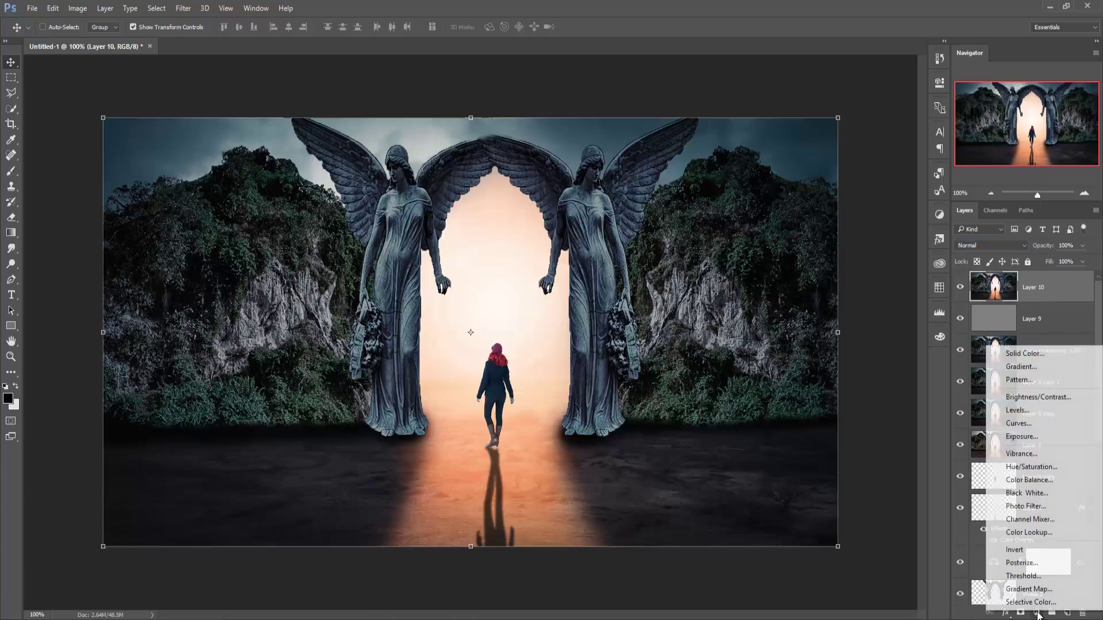
left_click(1033, 505)
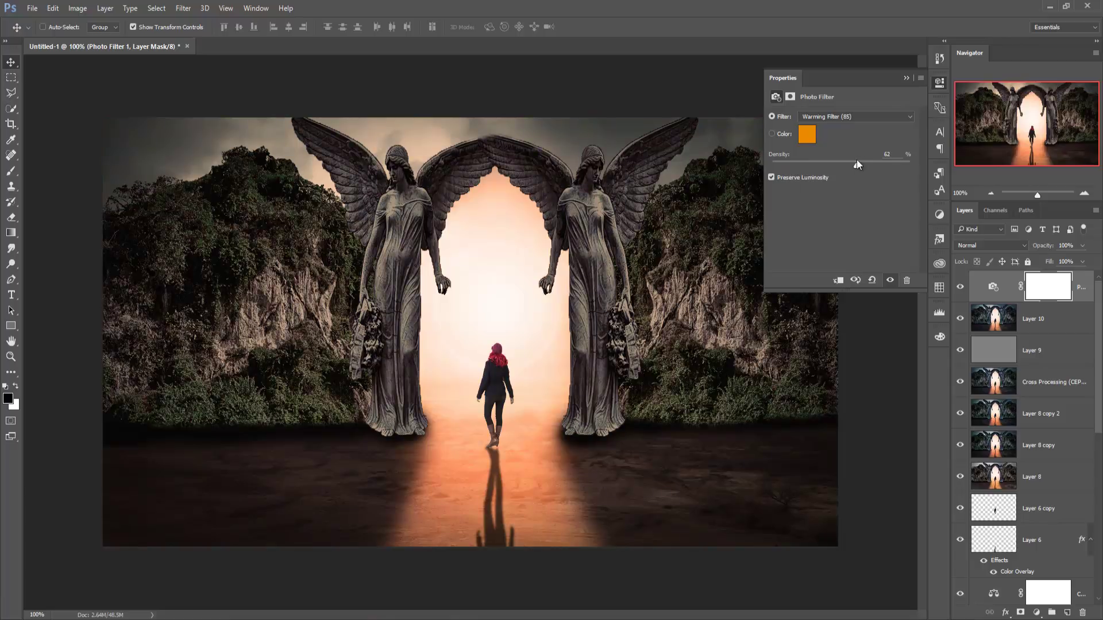
left_click(856, 116)
key("Escape")
key("y")
left_click(906, 78)
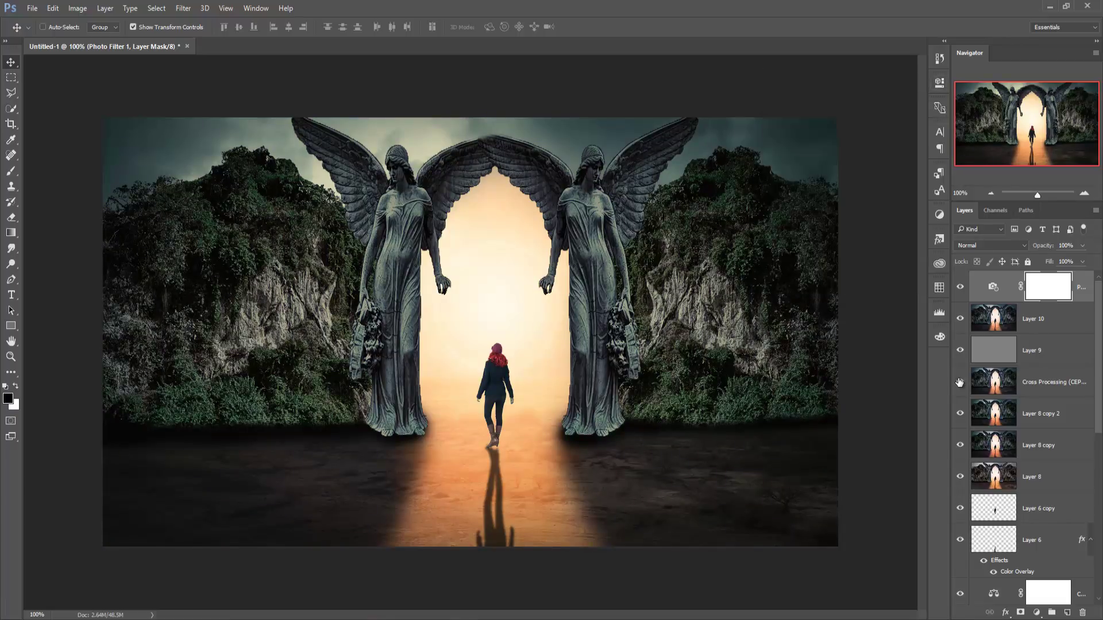
left_click(1080, 290)
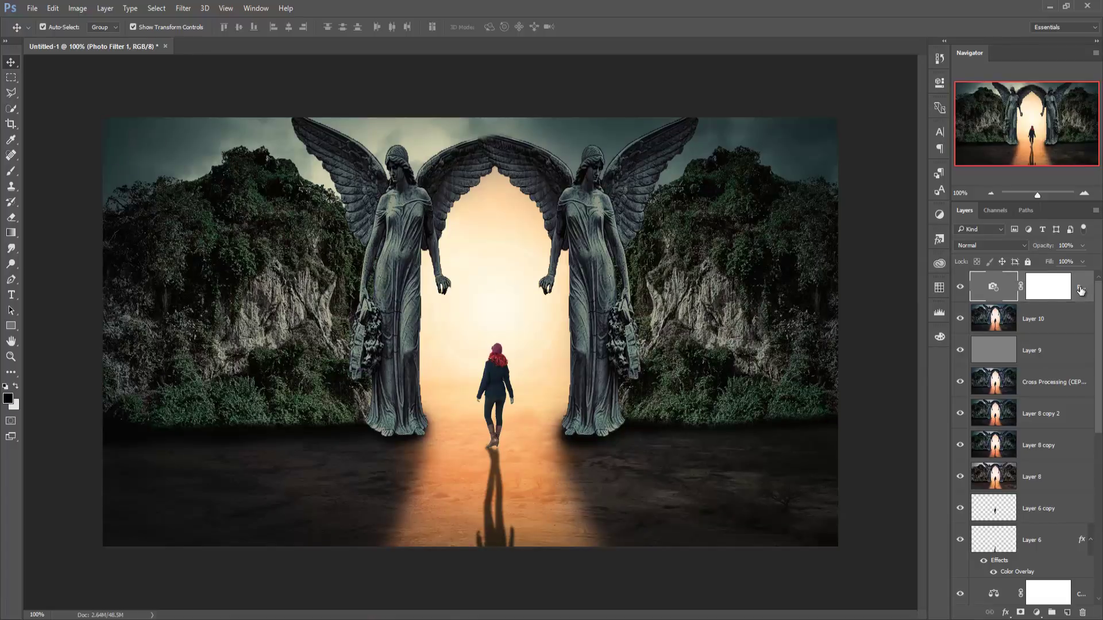
Stamp all visible layers into a merged Layer 11
key("ctrl+shift+alt+e")
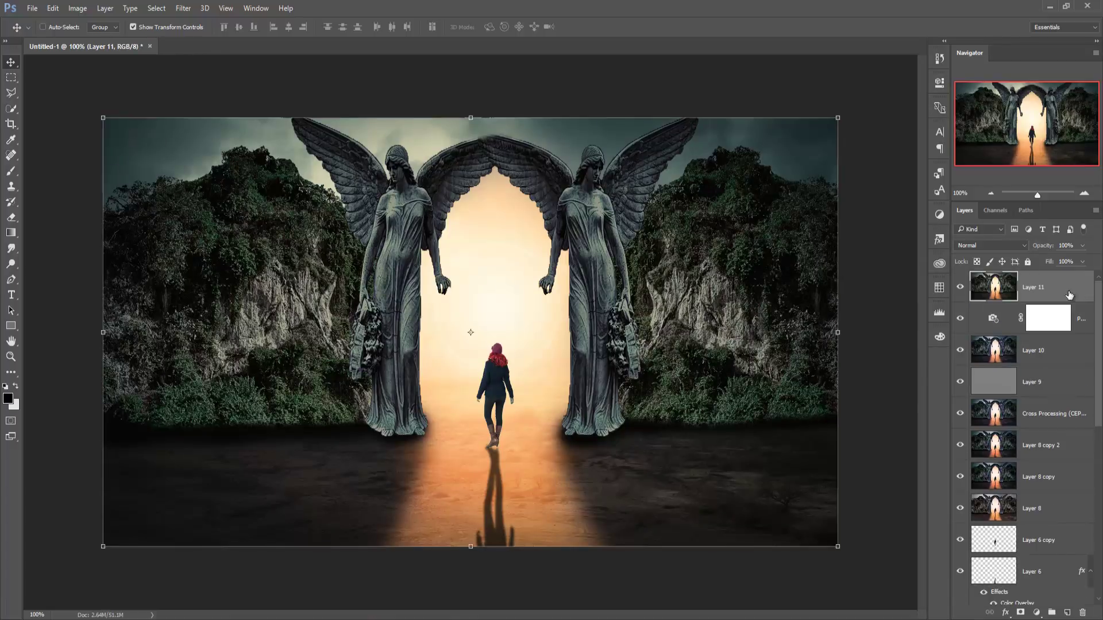
left_click(183, 8)
mouse_move(205, 270)
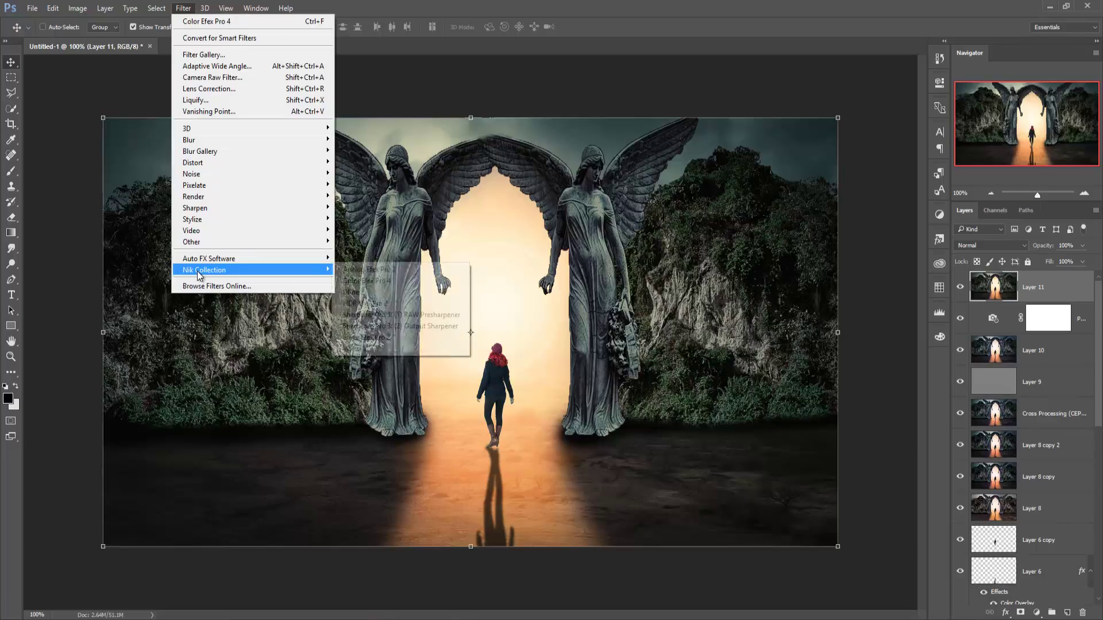
left_click(563, 75)
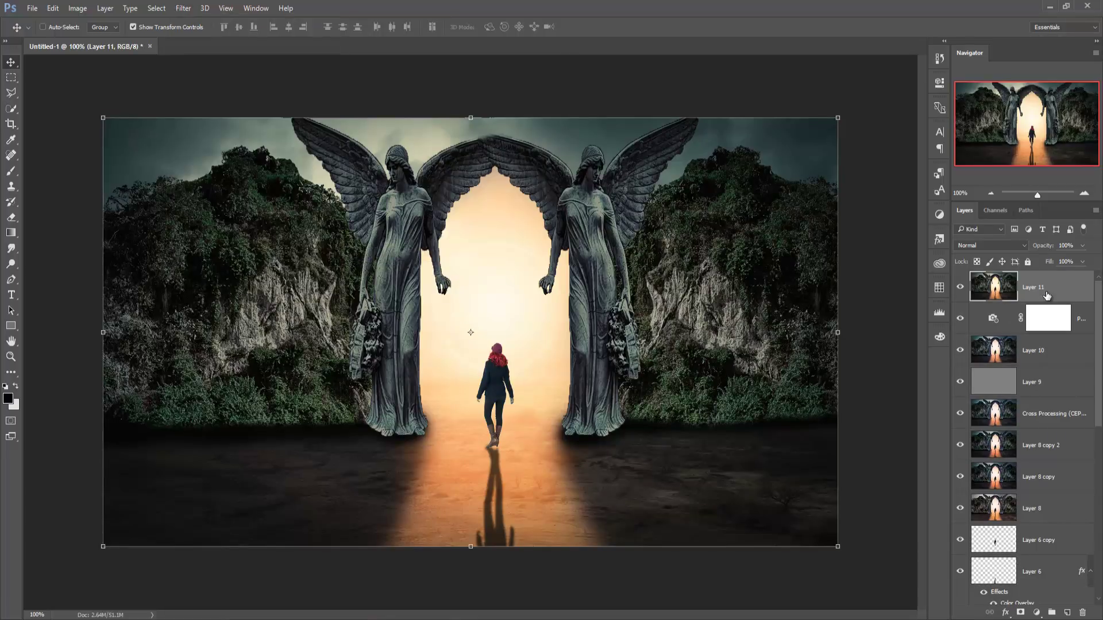
Try a Color Lookup layer with Soft_Warming.look, then delete it
left_click(1036, 613)
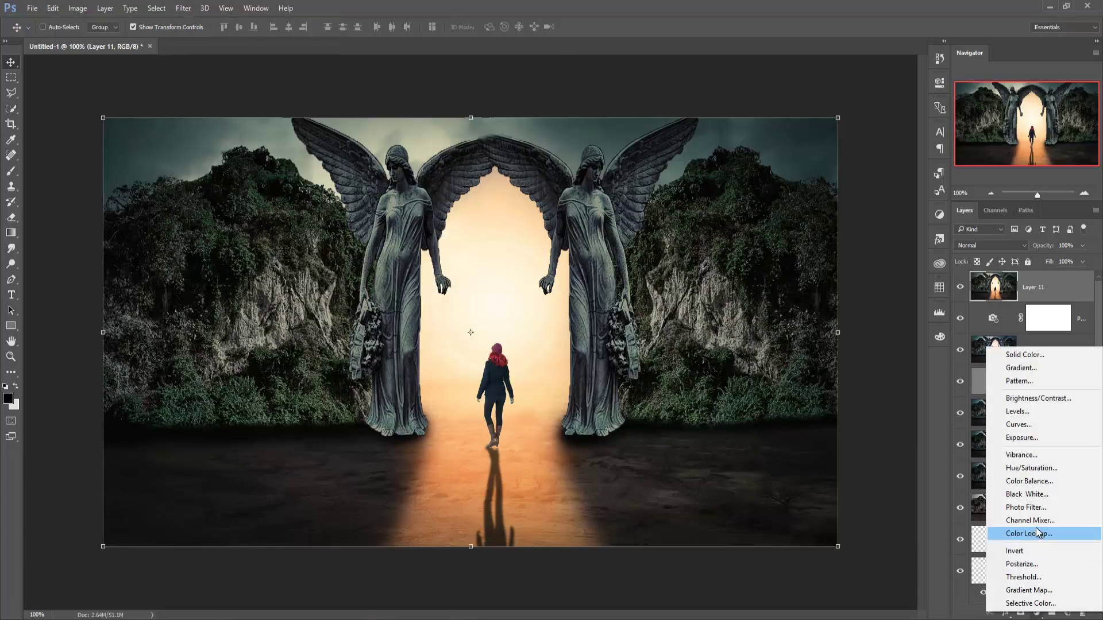
left_click(1036, 532)
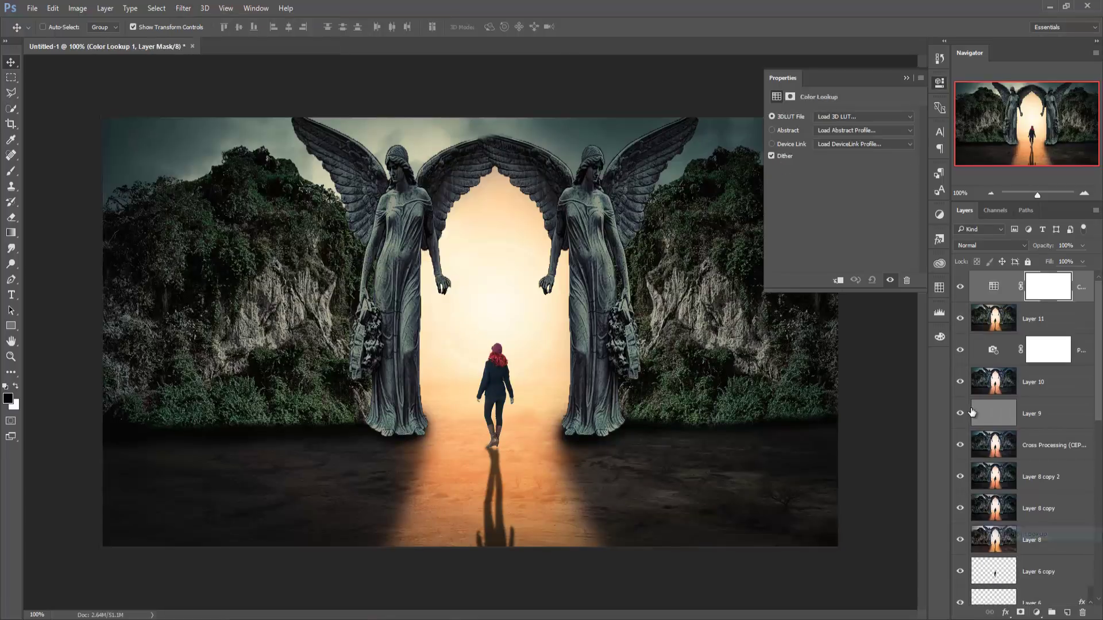
left_click(878, 130)
left_click(877, 118)
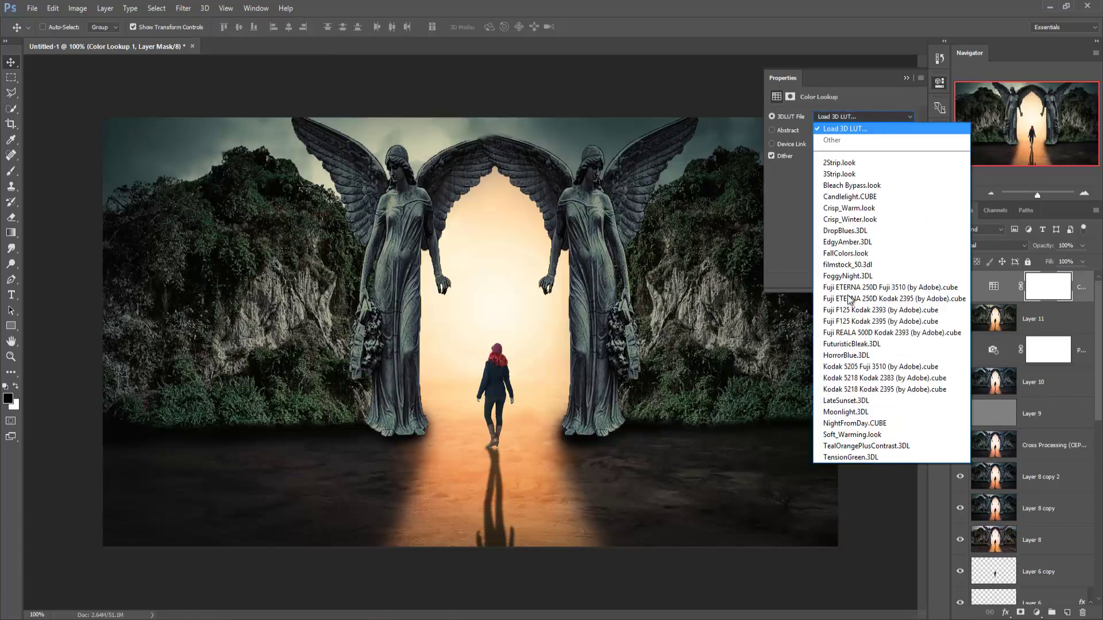
left_click(850, 435)
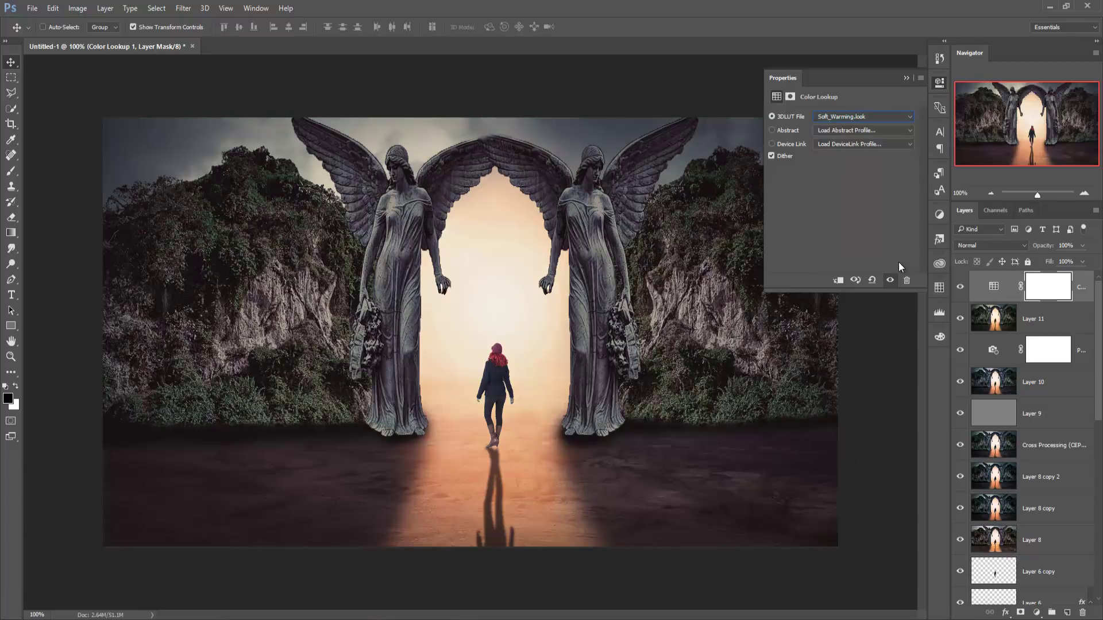
left_click(906, 78)
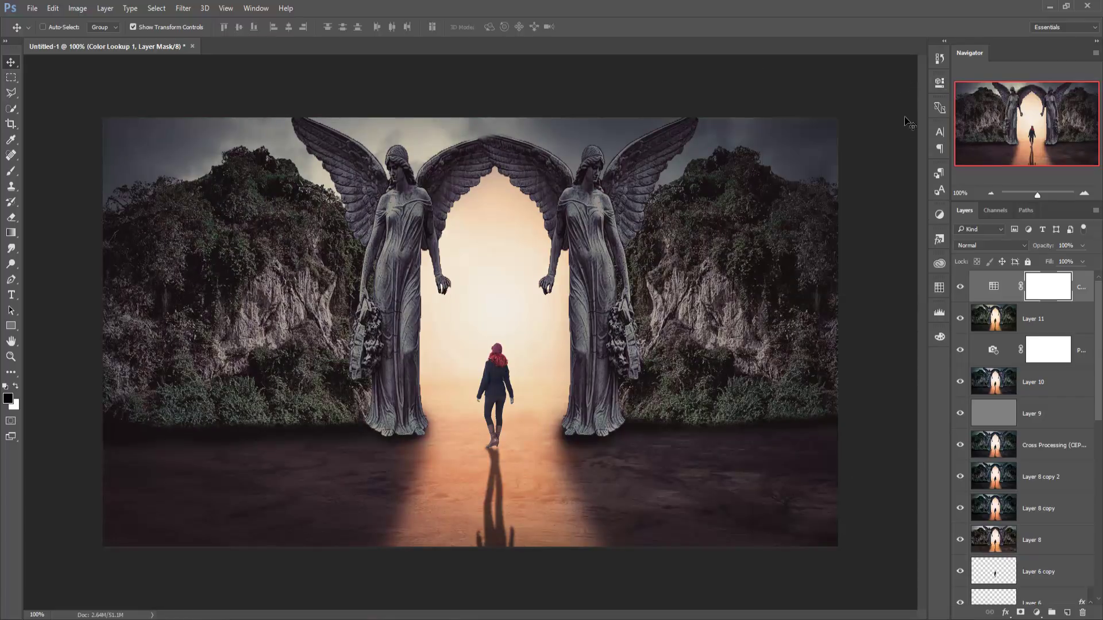
left_click(1084, 288)
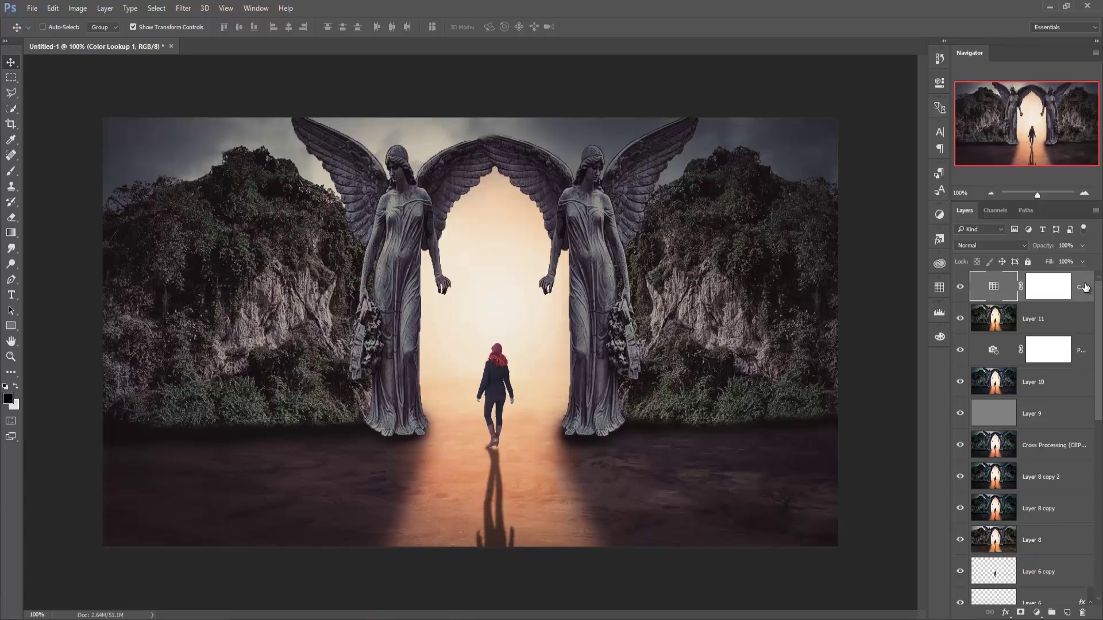
key("Delete")
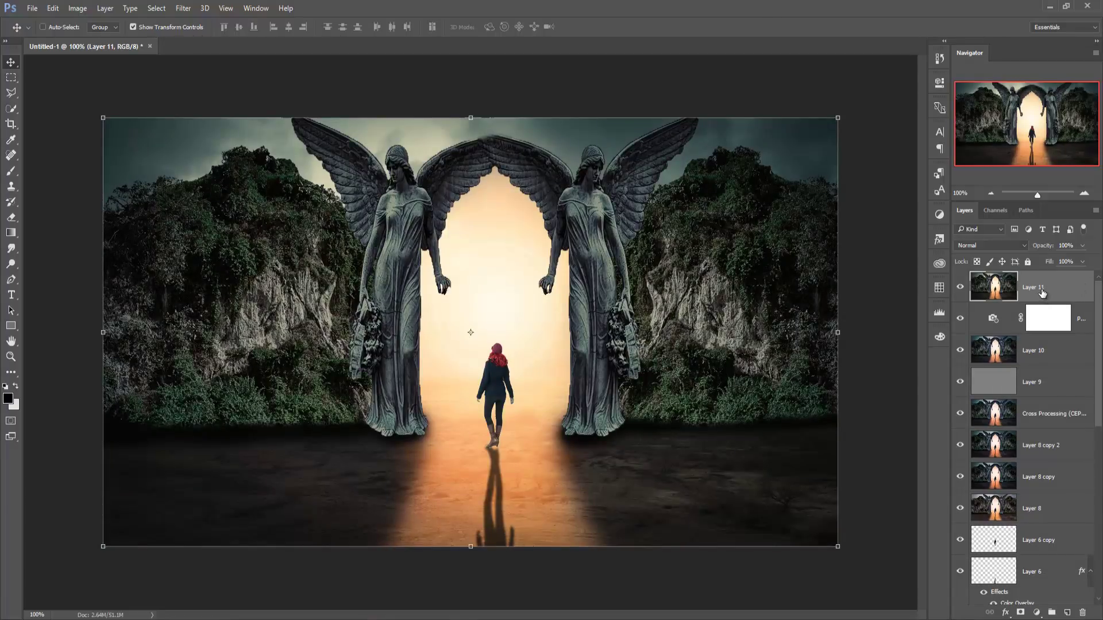
Add a Vibrance adjustment above Layer 11 with Vibrance -22 and Saturation +32
left_click(1037, 612)
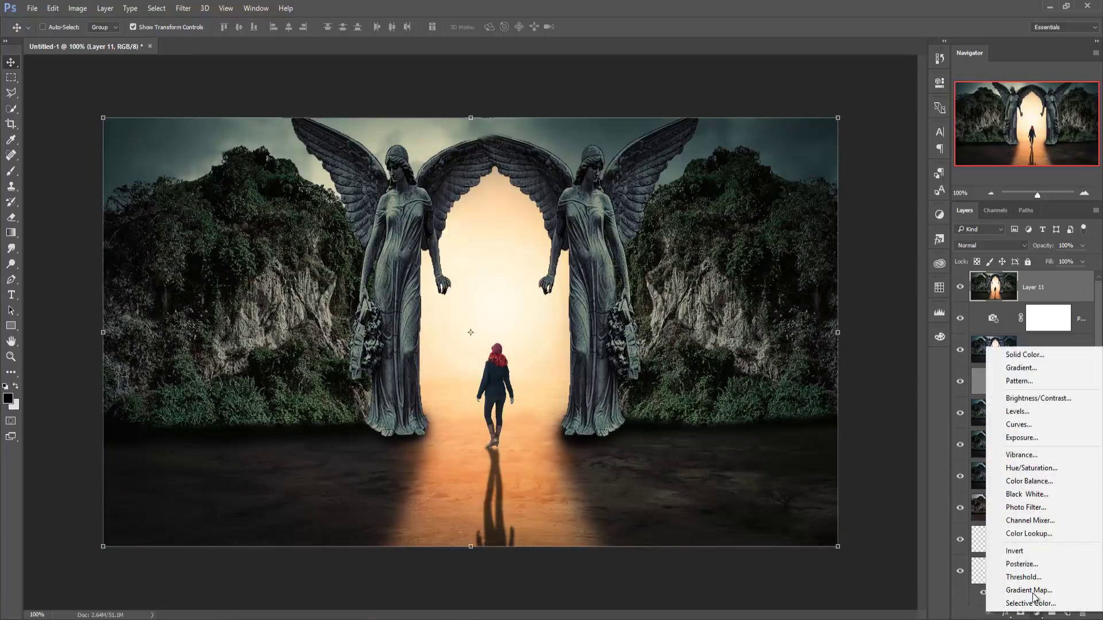
left_click(1028, 456)
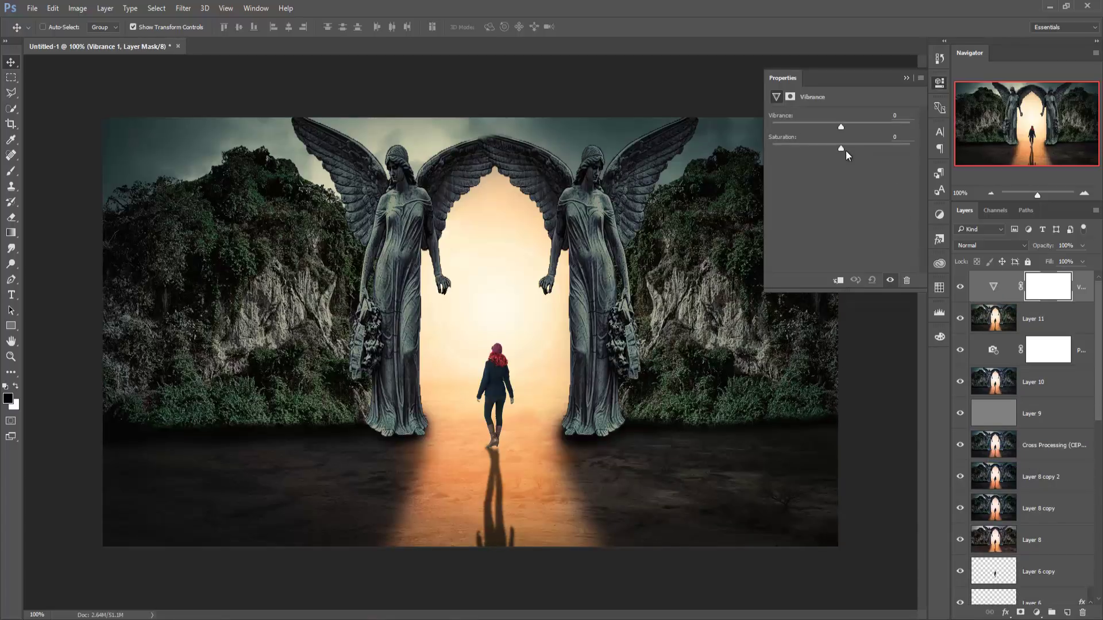
left_click(839, 126)
left_click_drag(841, 147, 837, 147)
left_click_drag(850, 149, 863, 149)
mouse_move(839, 126)
left_mouse_down()
mouse_move(826, 126)
mouse_move(842, 128)
left_mouse_up()
left_click(902, 78)
left_click(1036, 612)
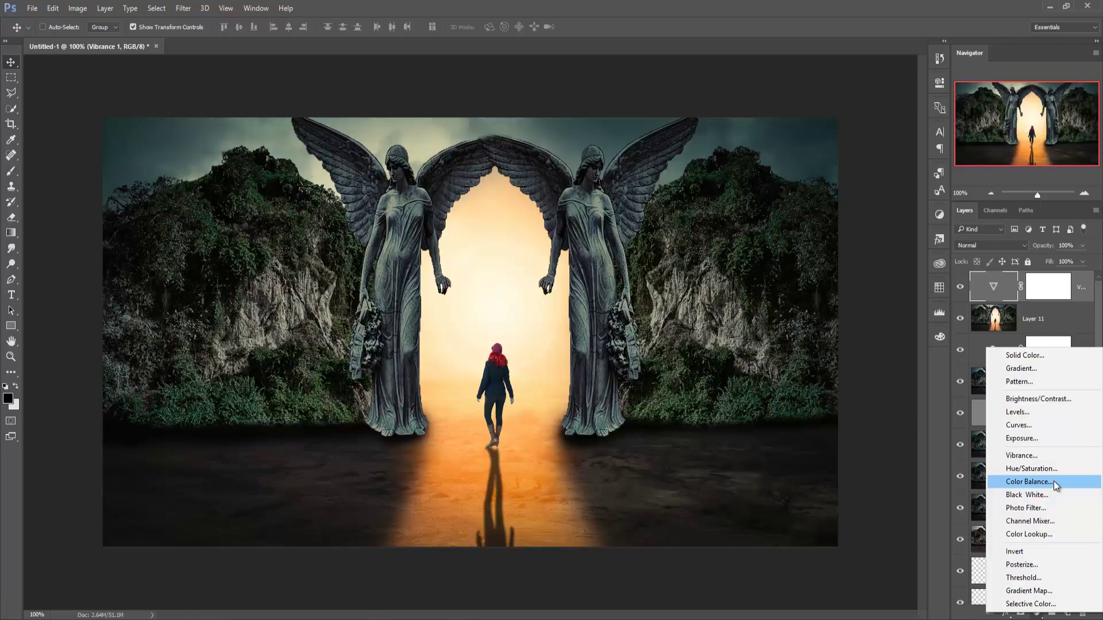
Add a Color Balance adjustment shifting midtones +2 toward red and +12 toward green
left_click(1053, 481)
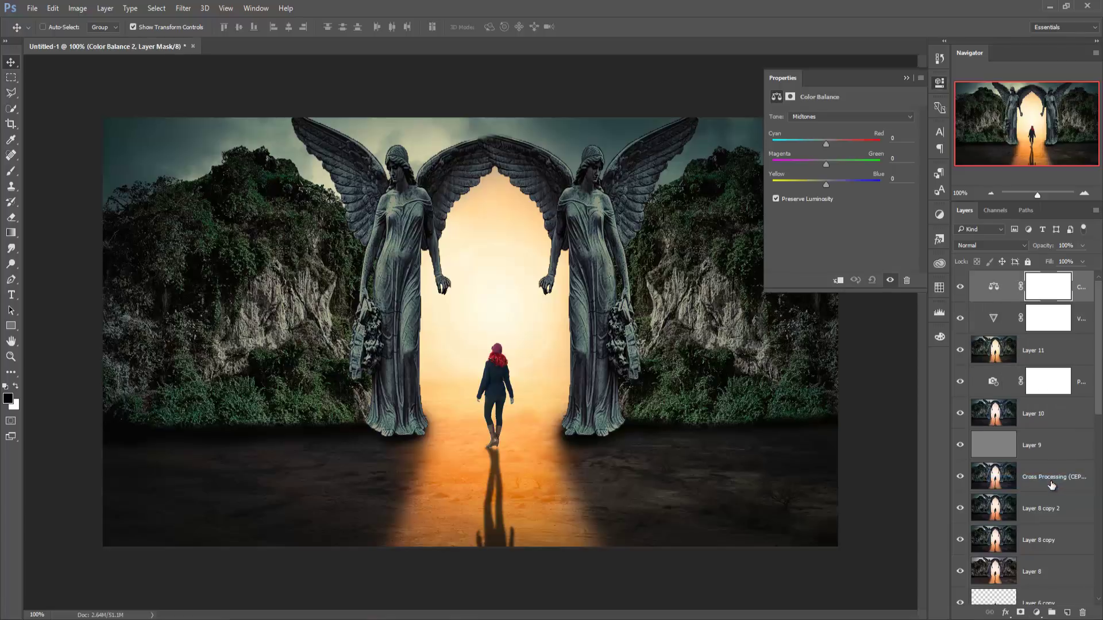
left_click(827, 144)
left_click_drag(825, 164, 832, 165)
left_click(906, 78)
Add an empty Layer 12 at the top of the stack
left_click(1082, 292)
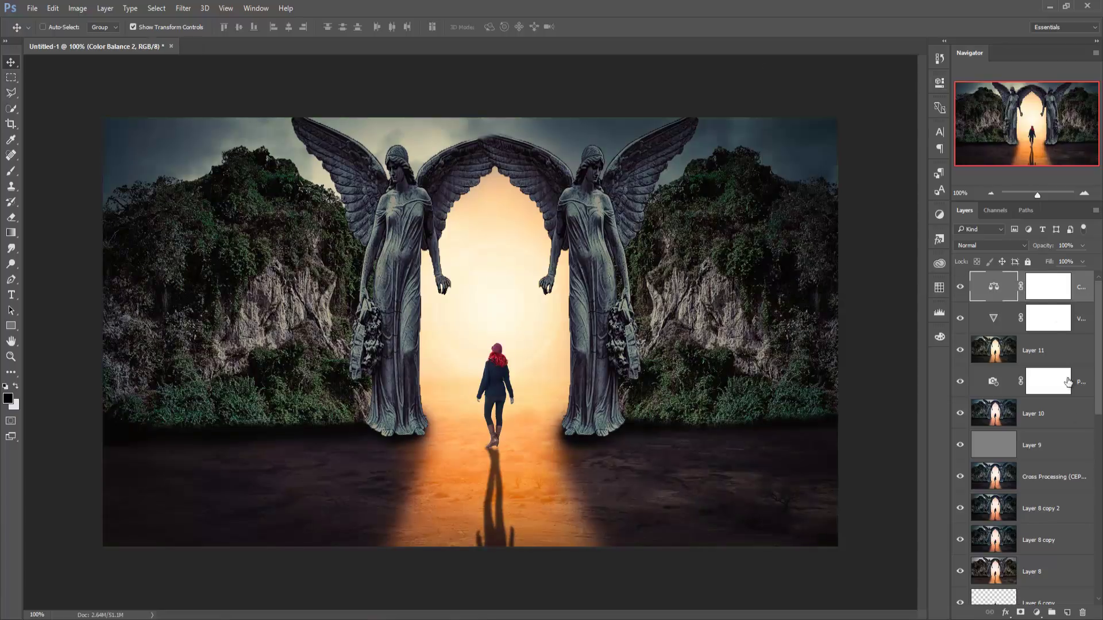
left_click(1036, 612)
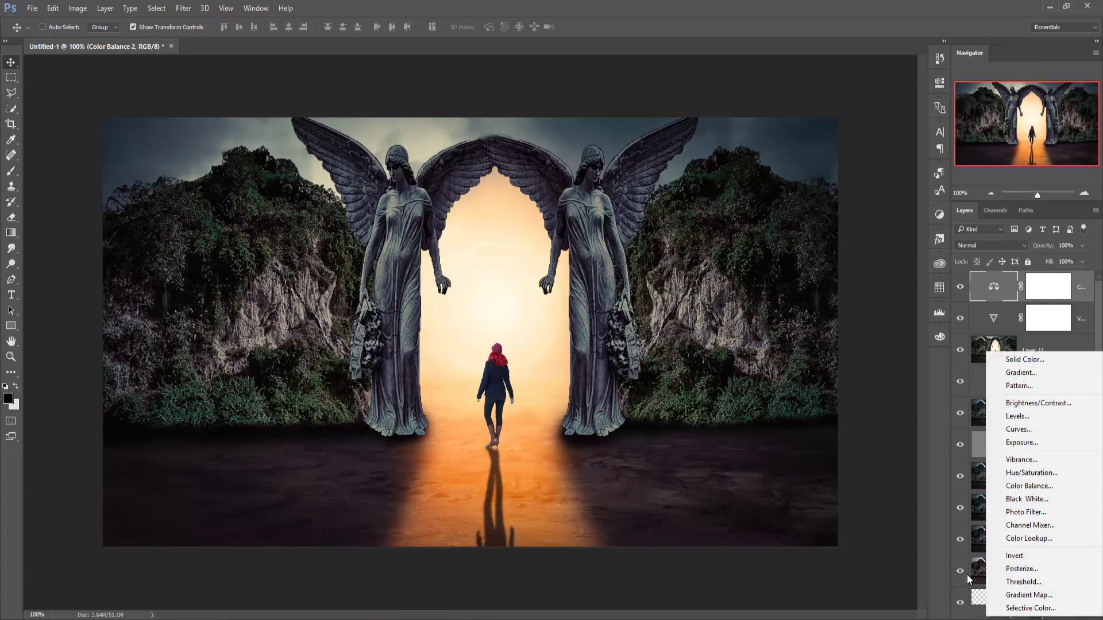
left_click(860, 533)
Fill the new Layer 12 with 50% gray
left_click(1066, 613)
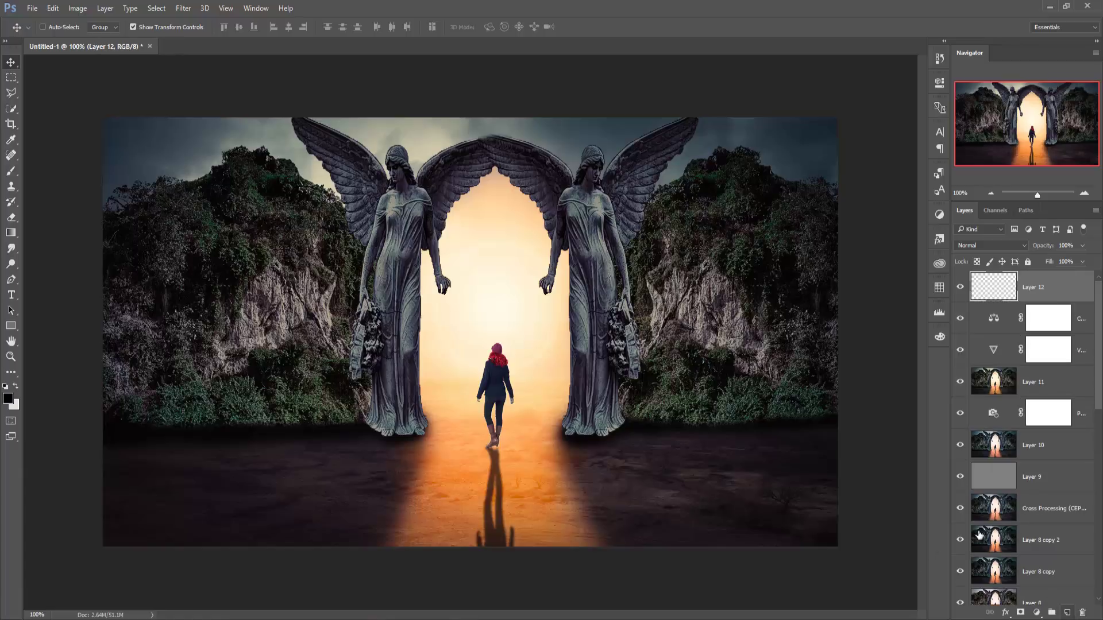
left_click(53, 8)
mouse_move(70, 253)
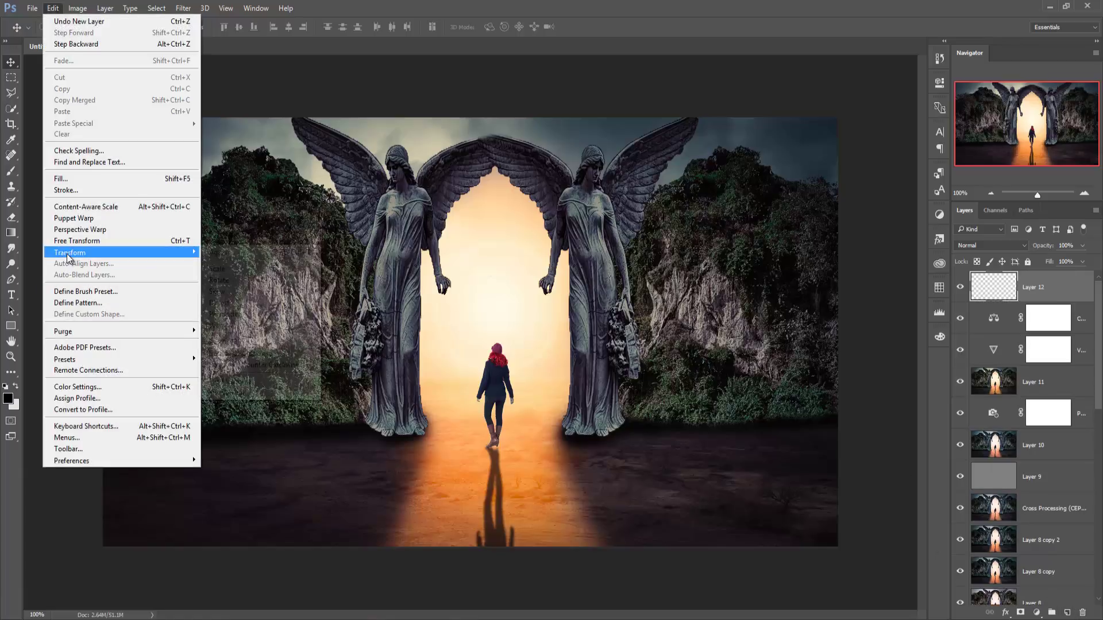
left_click(72, 178)
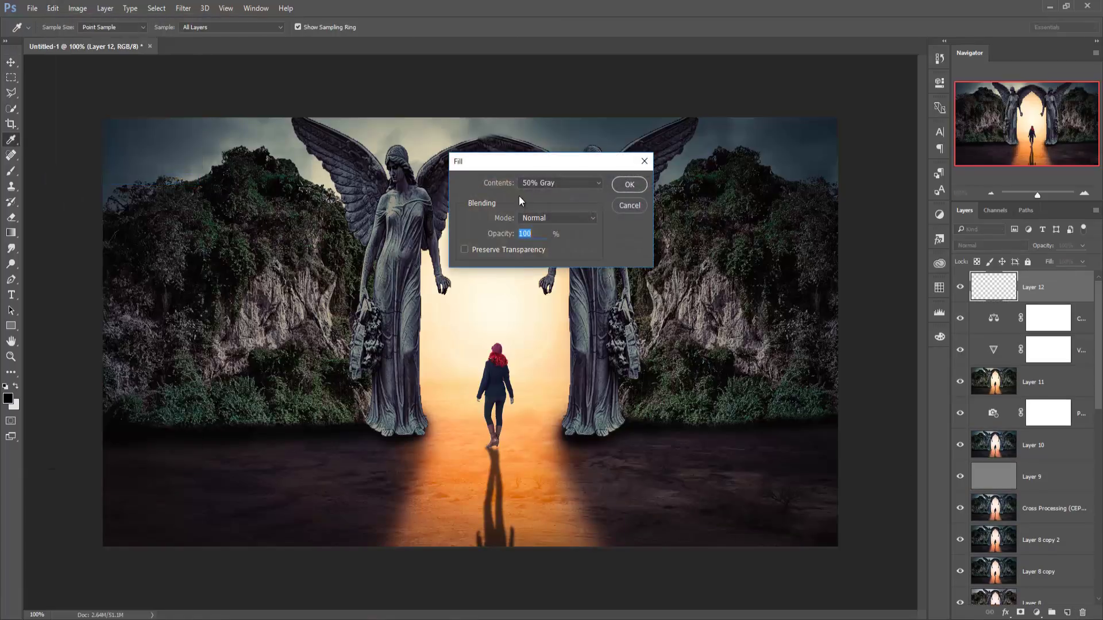
left_click(618, 186)
key("v")
left_click(991, 245)
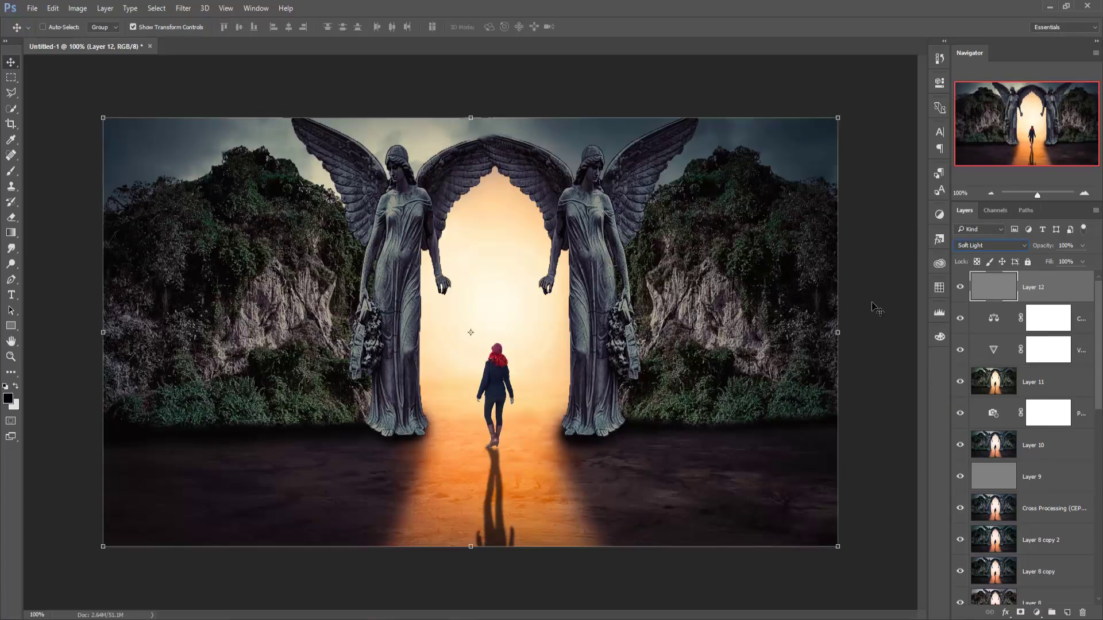
Duplicate the gray layer twice, creating Layer 12 copy and Layer 12 copy 2
right_click(1047, 291)
left_click(939, 130)
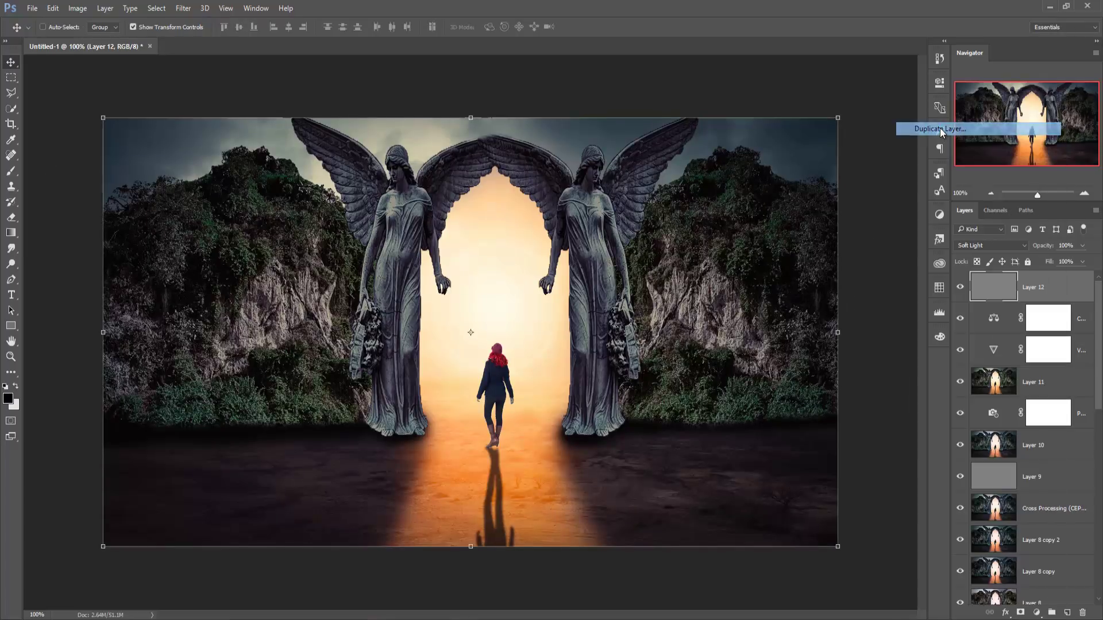
left_click(648, 190)
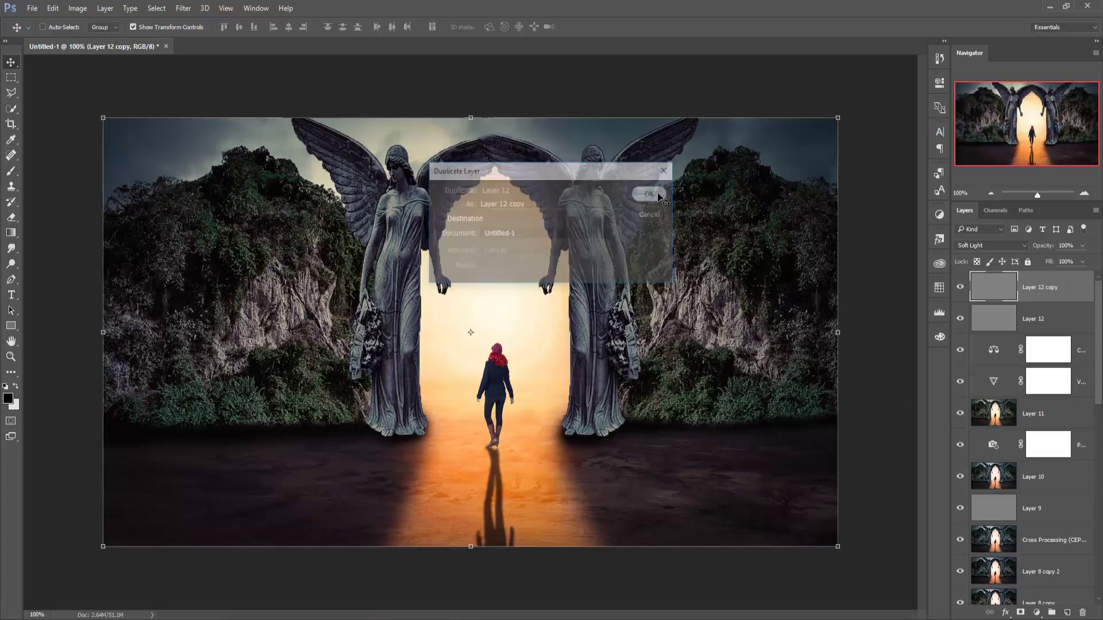
right_click(1080, 289)
left_click(939, 128)
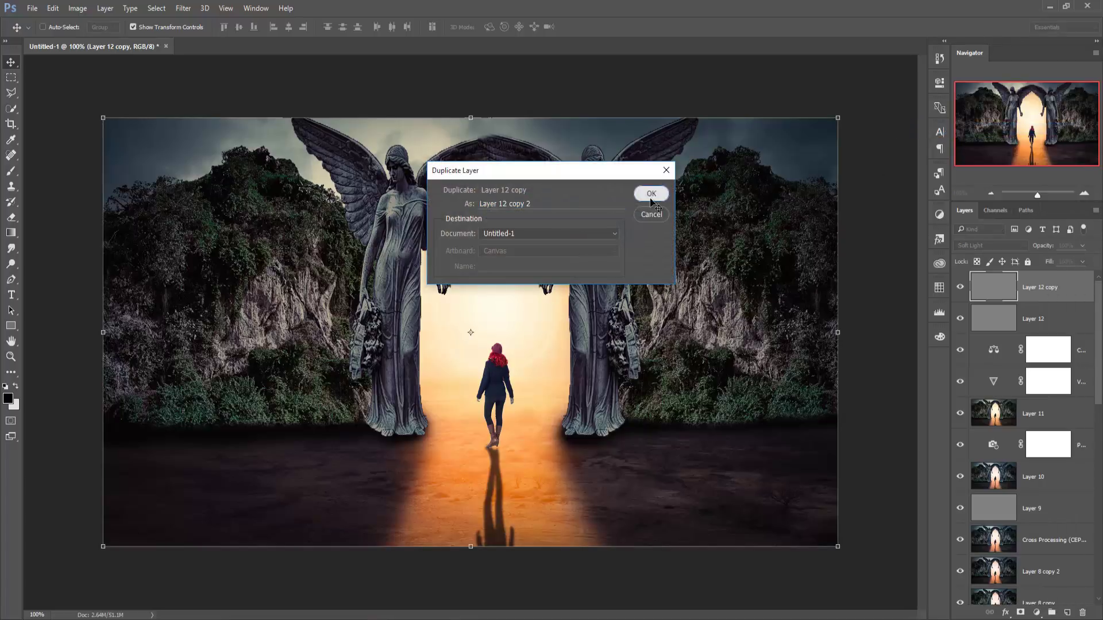
left_click(651, 195)
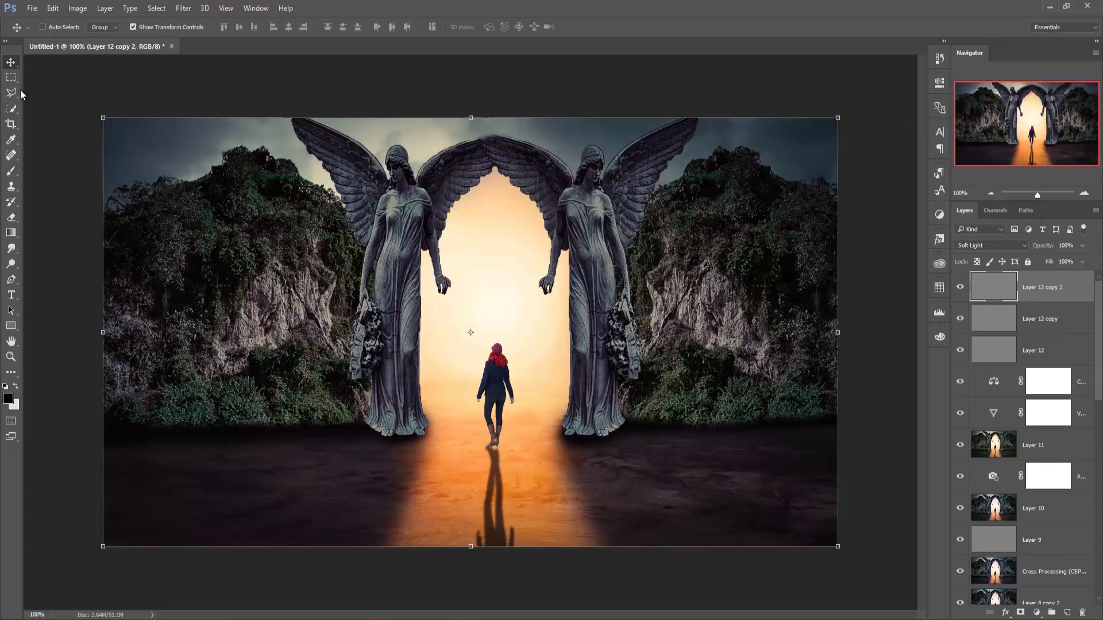
Merge the three gray layers into one and set its blend mode to Soft Light
left_click(1054, 352, "shift")
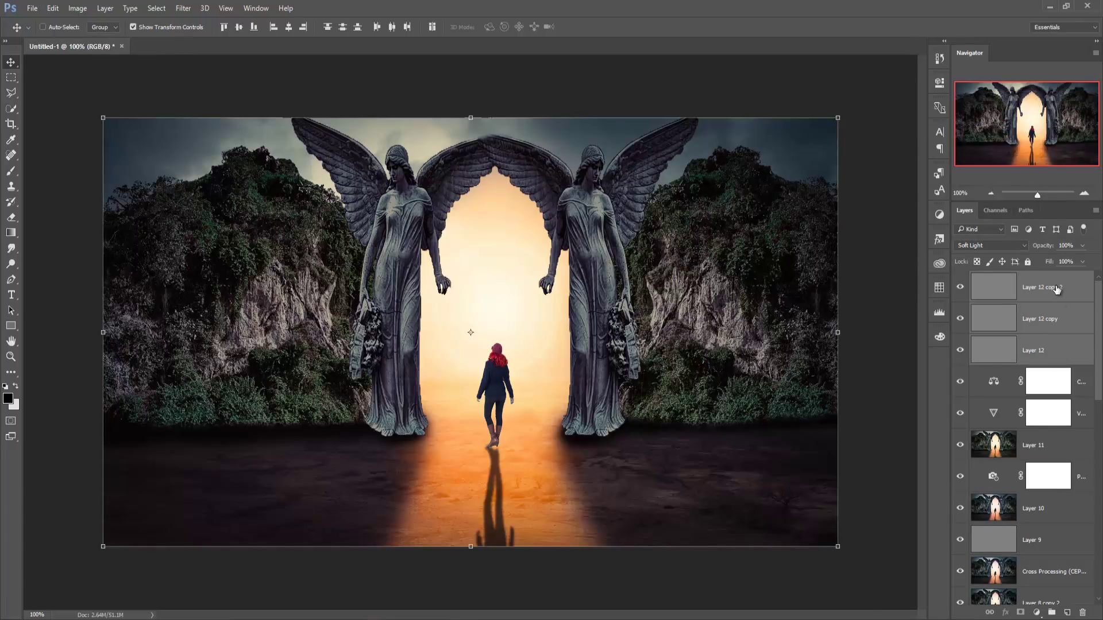
right_click(1054, 352)
left_click(926, 433)
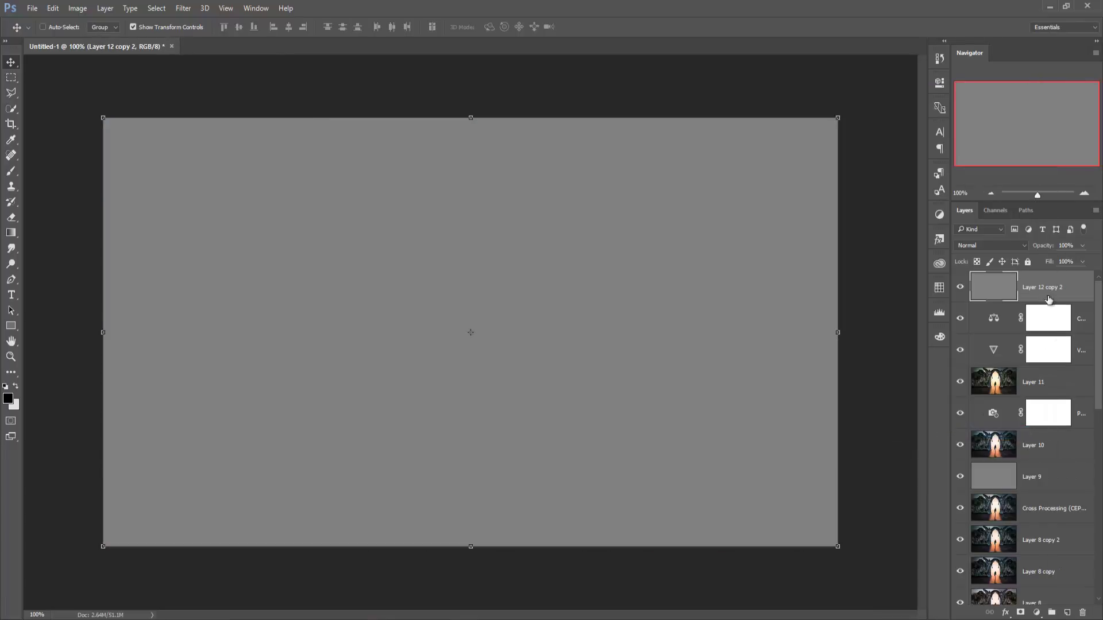
left_click(1012, 250)
left_click(980, 378)
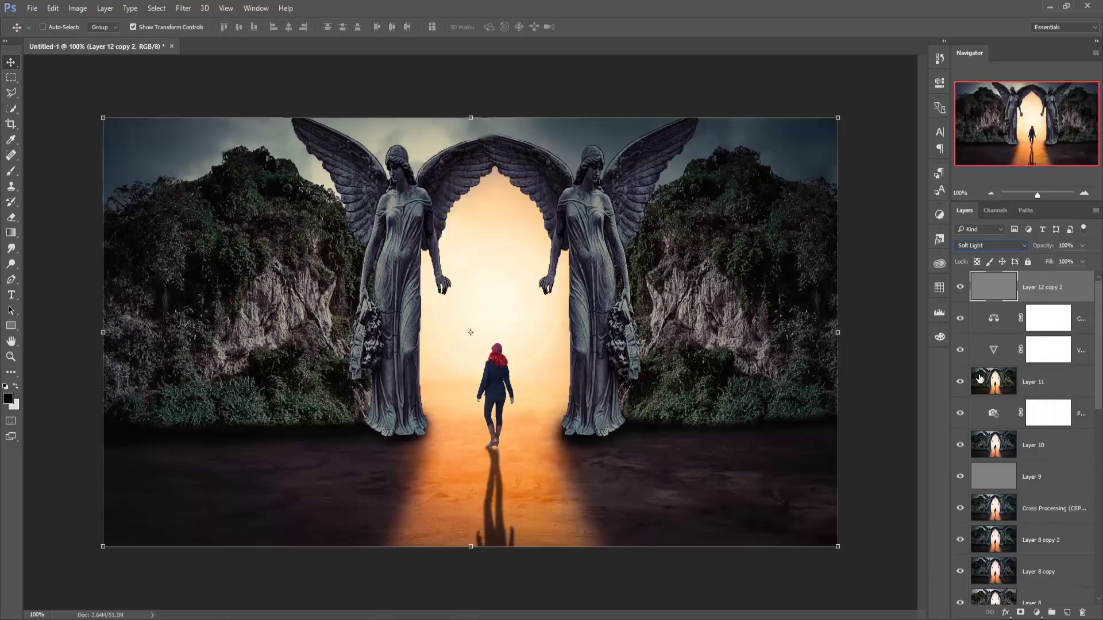
Drag the storm clouds photo into the Untitled-1 composite
left_click(594, 586)
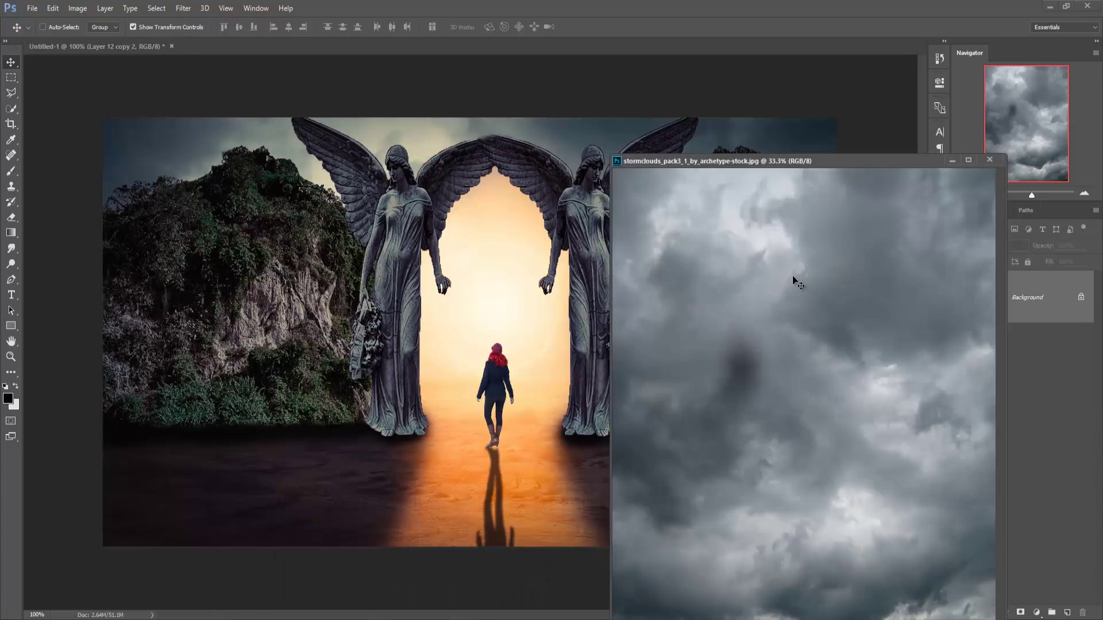
left_click_drag(715, 308, 526, 272)
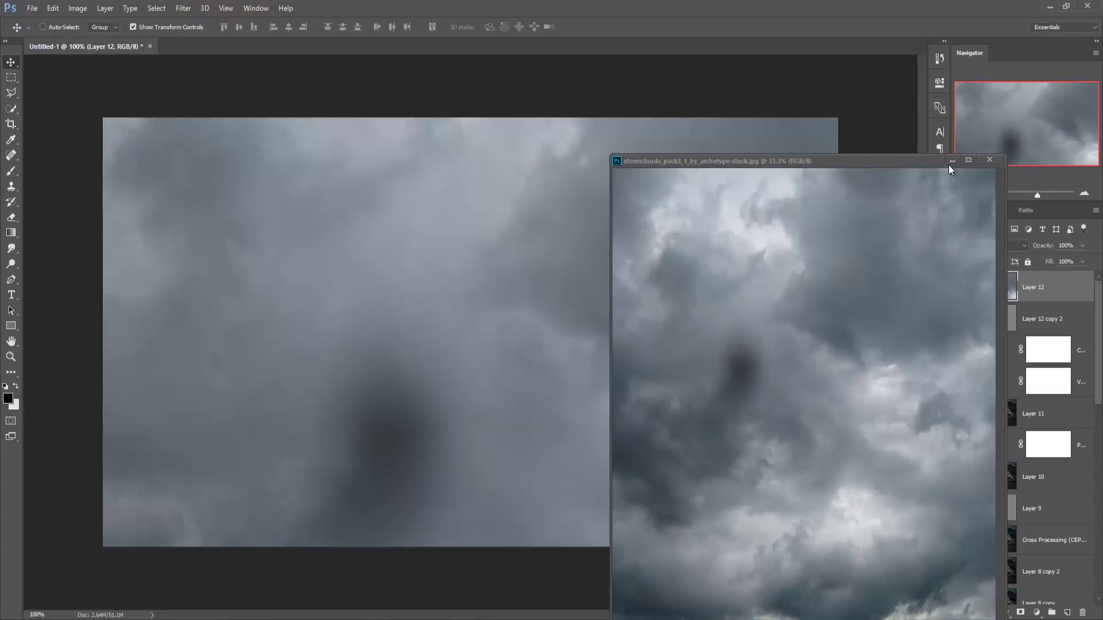
left_click(951, 162)
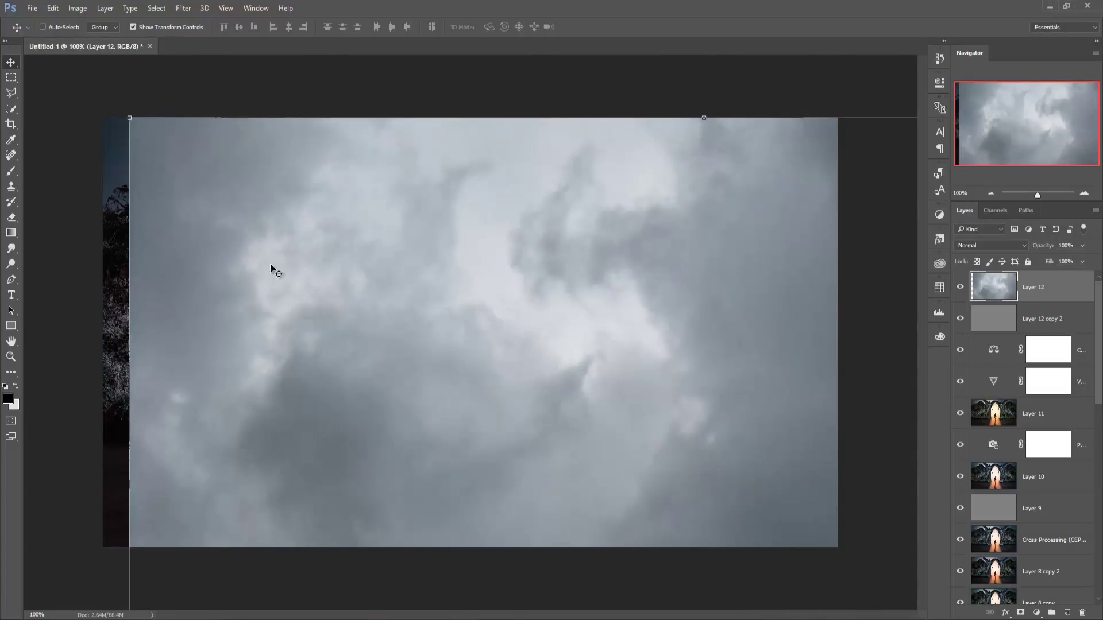
Stretch the clouds to fill the whole canvas and move the layer below Vibrance
left_click_drag(129, 116, 439, 278)
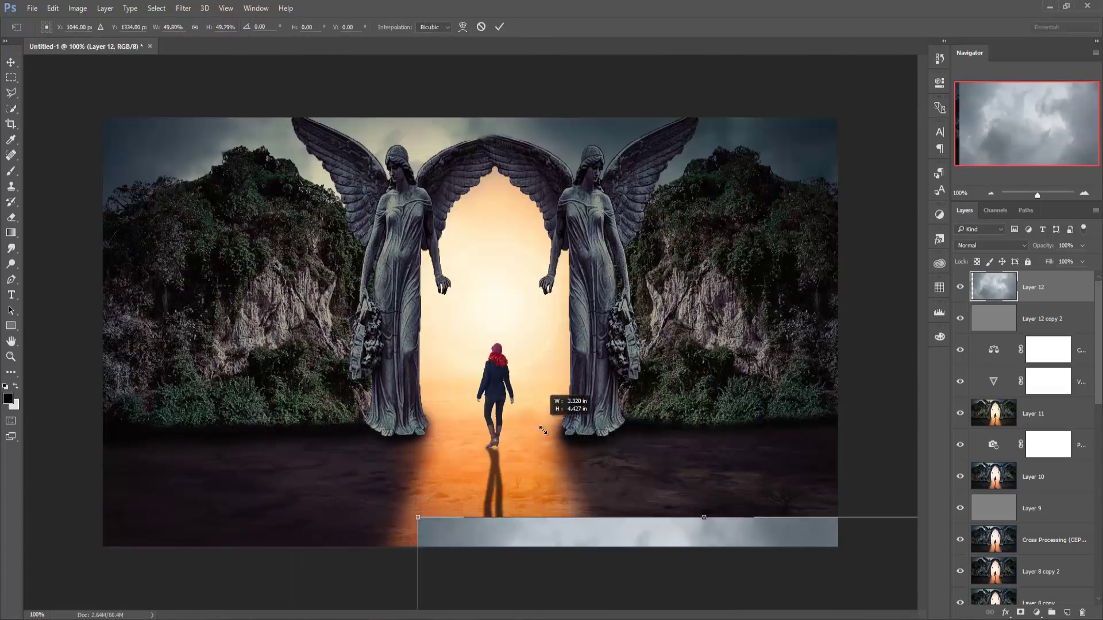
left_click_drag(364, 190, 287, 125)
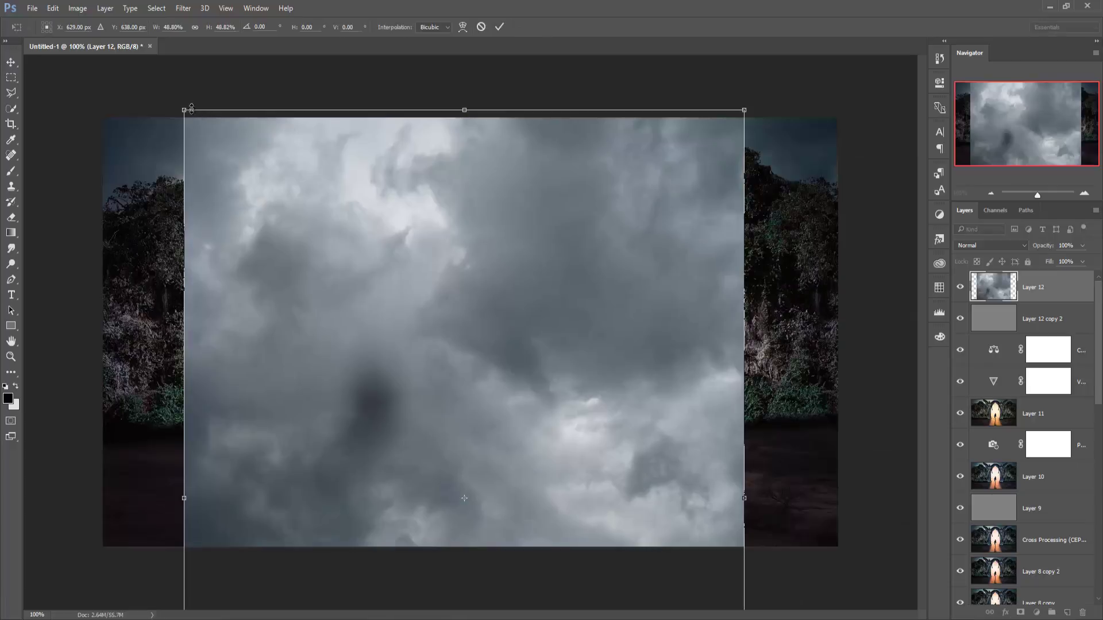
mouse_move(243, 176)
left_mouse_down()
mouse_move(414, 401)
mouse_move(300, 219)
mouse_move(185, 184)
left_mouse_up()
left_click_drag(338, 282, 838, 282)
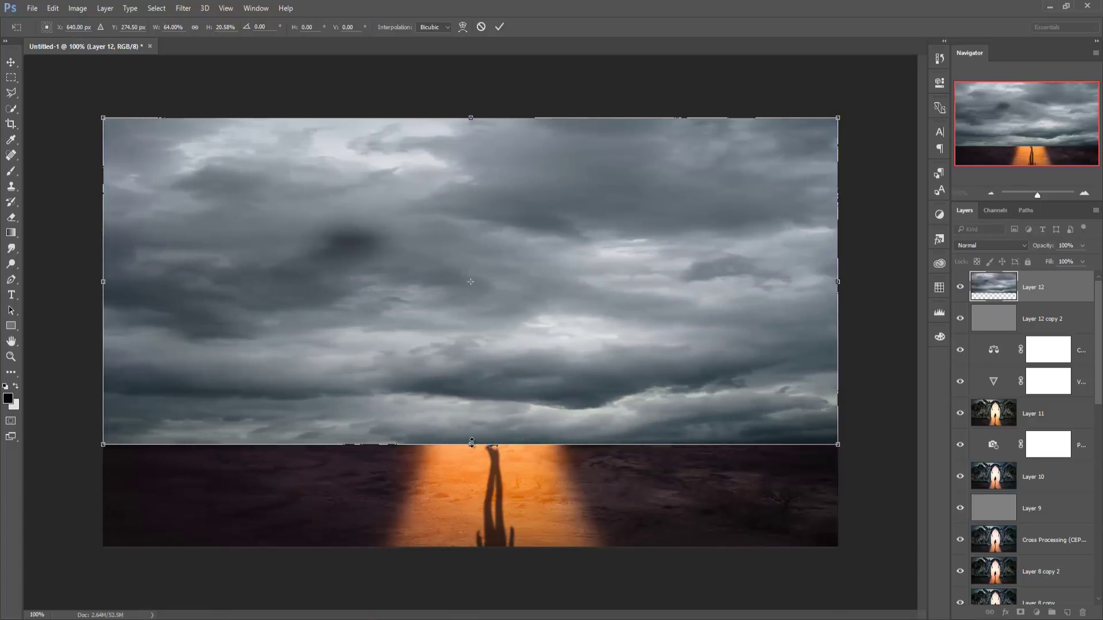
left_click_drag(471, 443, 471, 547)
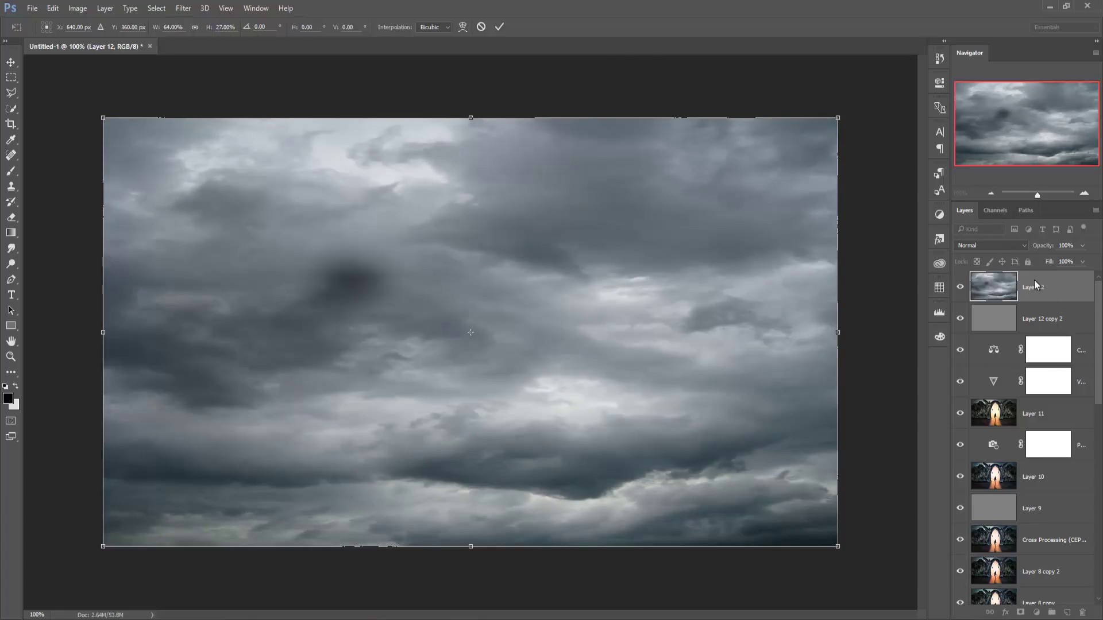
left_click(499, 27)
left_click_drag(1030, 294, 1052, 390)
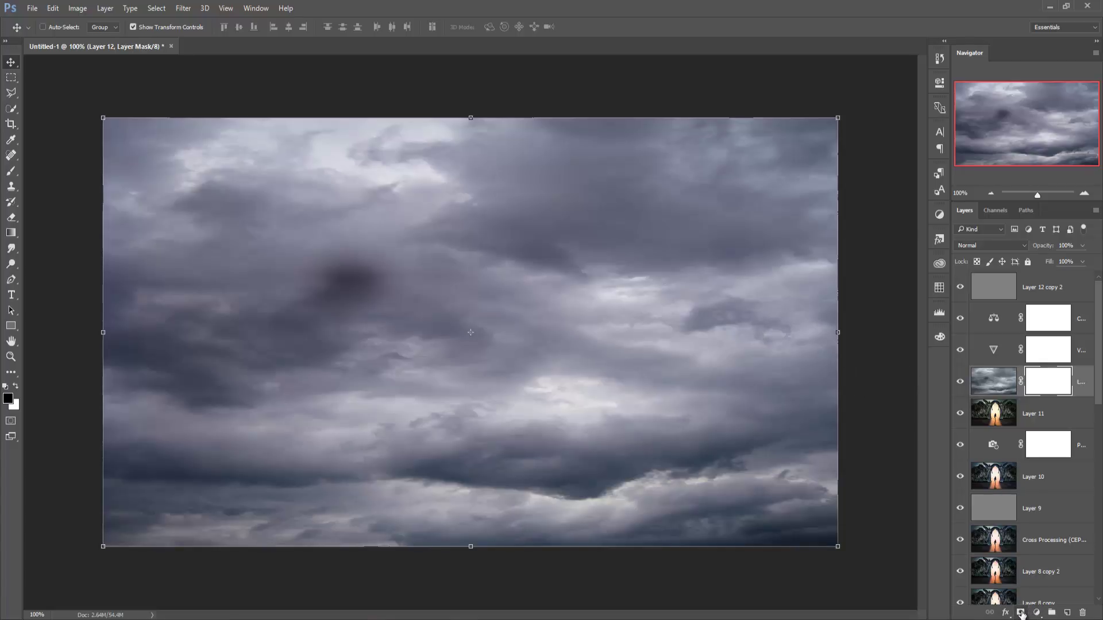
Paint the cloud mask with a 400 brush to reveal statues, walker, path and cliffs, keeping light cliff mist
left_click(11, 172)
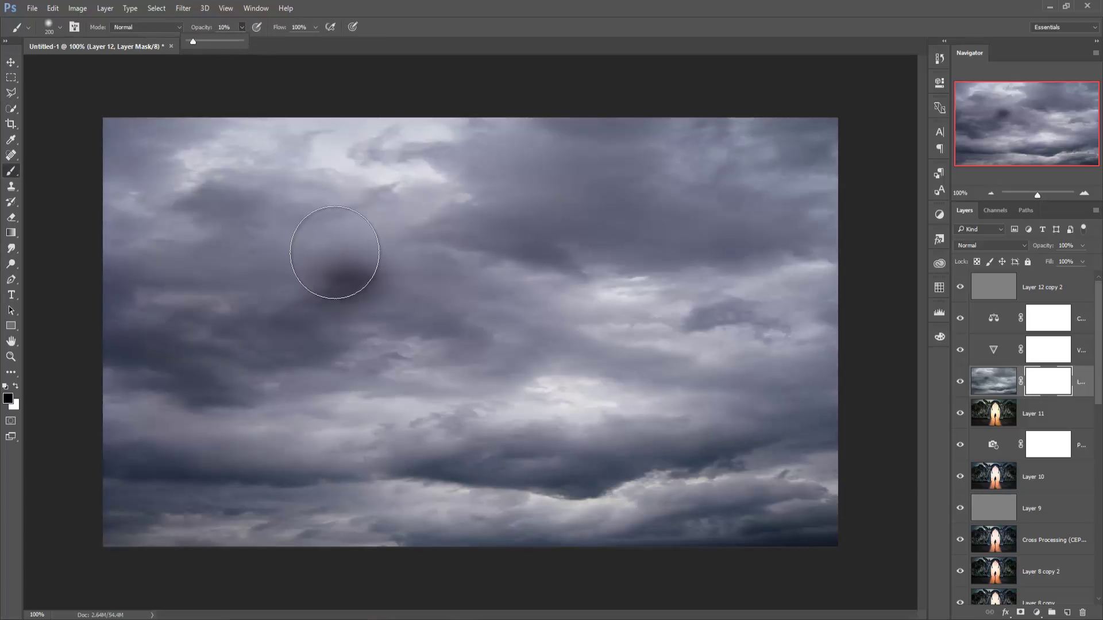
key("bracketright")
key("bracketright")
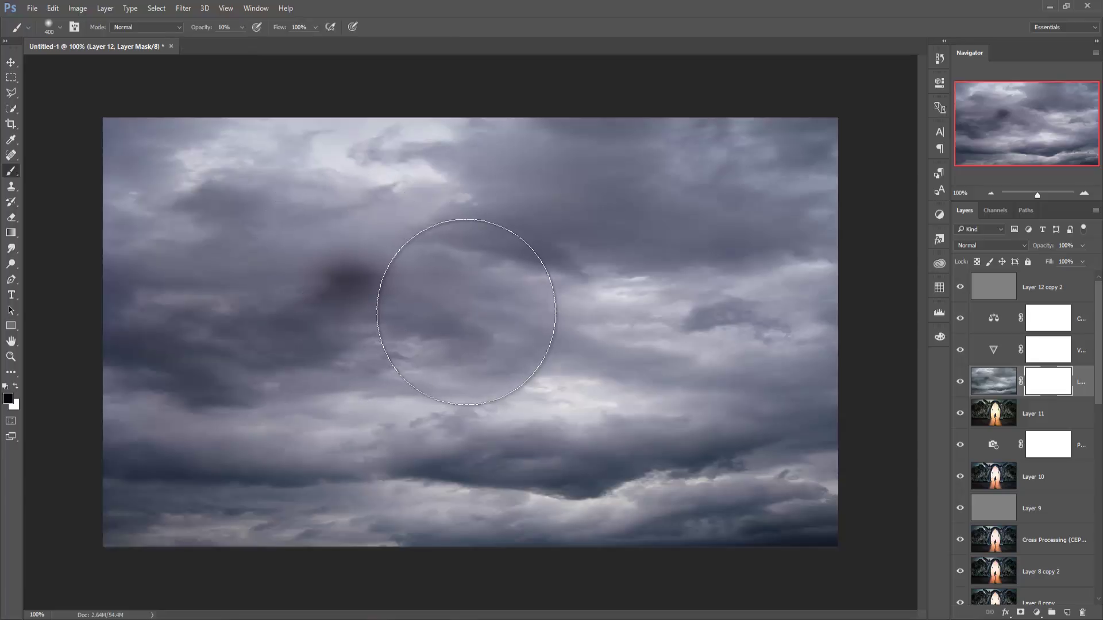
mouse_move(467, 313)
left_mouse_down()
mouse_move(439, 364)
mouse_move(446, 213)
mouse_move(502, 177)
mouse_move(333, 239)
mouse_move(259, 313)
mouse_move(278, 315)
mouse_move(214, 320)
mouse_move(238, 296)
mouse_move(361, 404)
mouse_move(498, 357)
mouse_move(512, 305)
mouse_move(394, 424)
mouse_move(344, 447)
mouse_move(286, 431)
mouse_move(512, 406)
mouse_move(596, 223)
mouse_move(660, 207)
mouse_move(701, 160)
mouse_move(756, 173)
mouse_move(662, 438)
mouse_move(574, 431)
mouse_move(659, 443)
mouse_move(682, 492)
mouse_move(677, 523)
mouse_move(658, 531)
mouse_move(676, 546)
mouse_move(303, 481)
mouse_move(270, 512)
mouse_move(595, 498)
mouse_move(793, 529)
mouse_move(775, 547)
mouse_move(791, 565)
mouse_move(786, 549)
left_mouse_up()
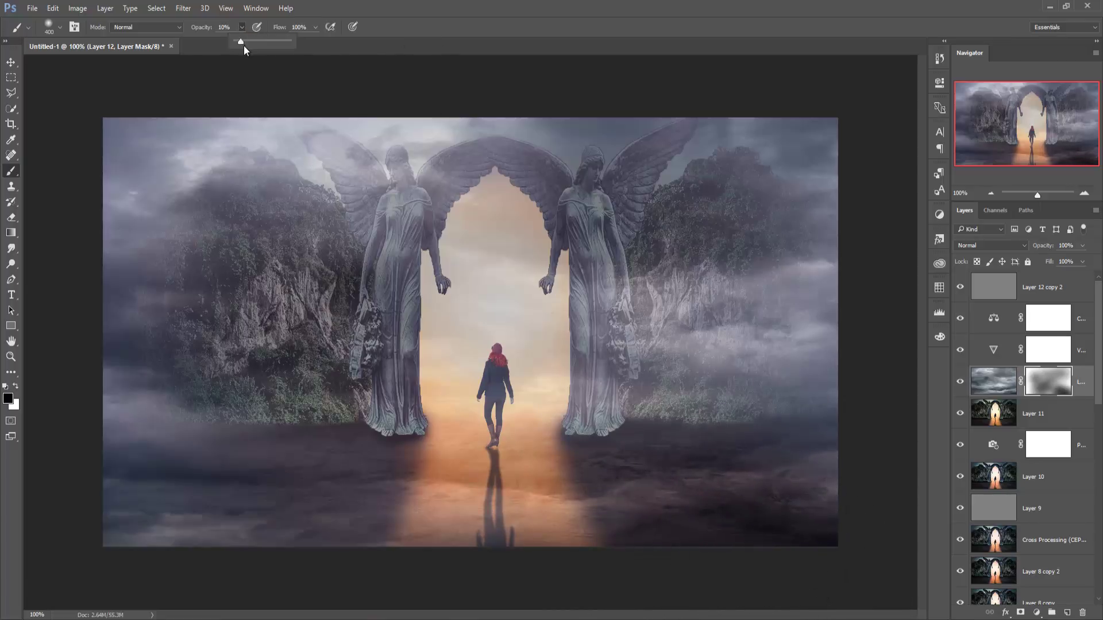
mouse_move(670, 516)
left_mouse_down()
mouse_move(751, 554)
mouse_move(492, 512)
mouse_move(327, 554)
mouse_move(86, 554)
mouse_move(480, 480)
mouse_move(365, 280)
mouse_move(402, 229)
mouse_move(492, 258)
mouse_move(571, 209)
mouse_move(557, 241)
mouse_move(615, 283)
mouse_move(517, 283)
mouse_move(459, 322)
left_mouse_up()
mouse_move(423, 364)
left_mouse_down()
mouse_move(246, 406)
mouse_move(222, 259)
mouse_move(480, 259)
mouse_move(662, 290)
mouse_move(665, 307)
left_mouse_up()
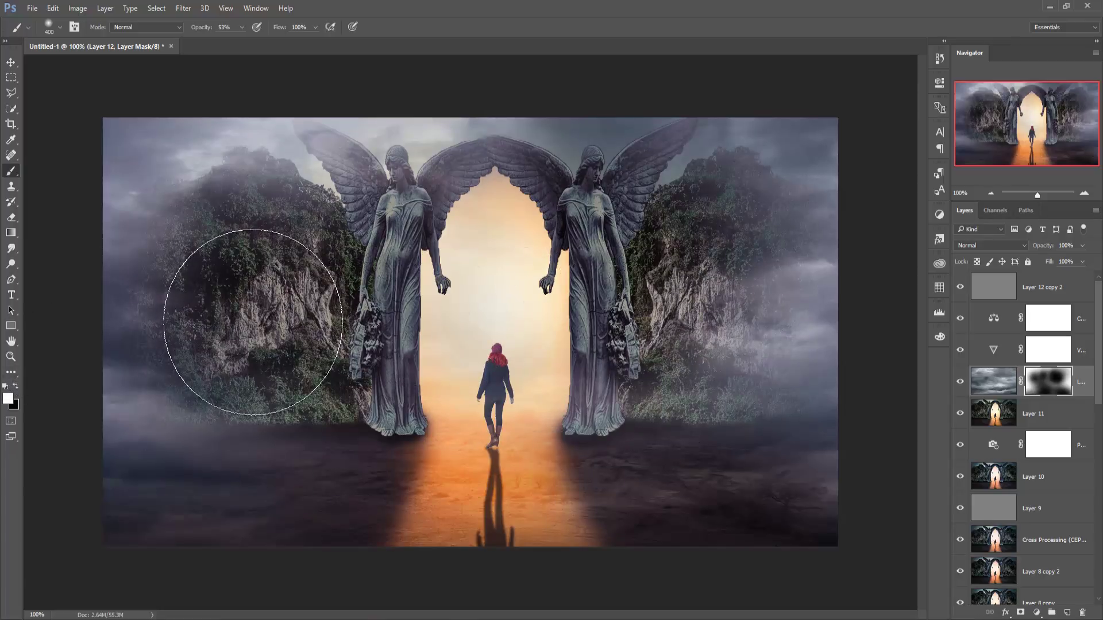
left_click(252, 322)
left_click(689, 350)
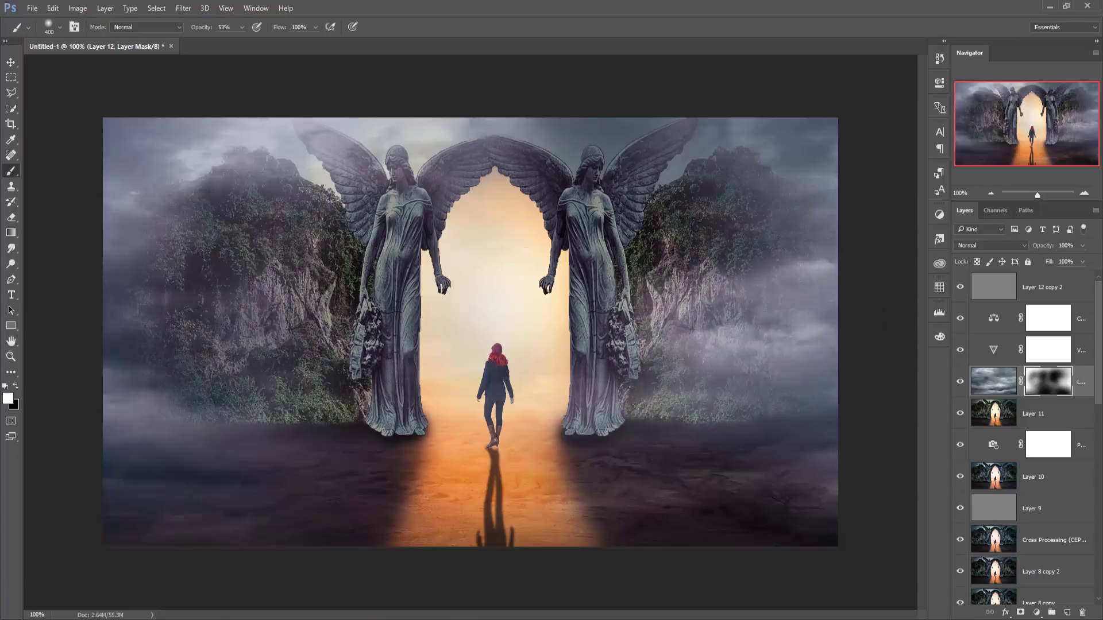